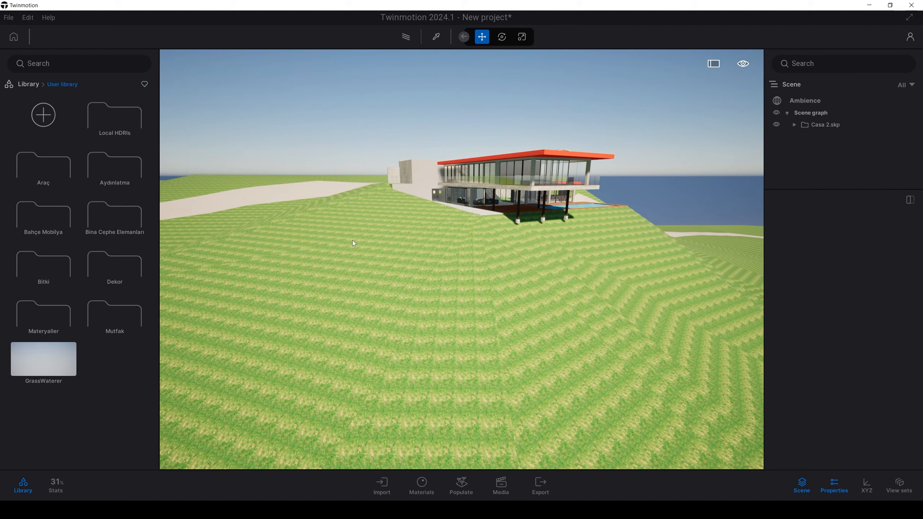
# Apply the Grass 5 material from the Nature ground materials to the terrain around the house
pyautogui.press('s')
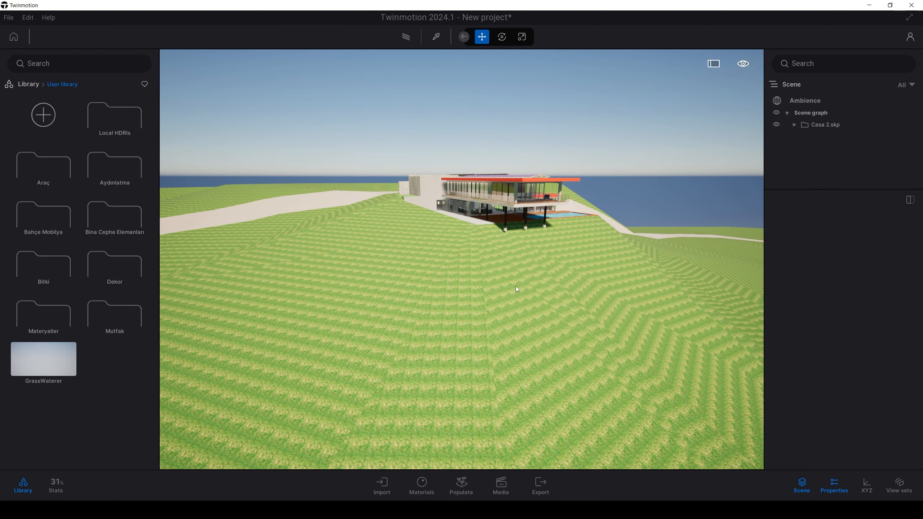
pyautogui.press('w')
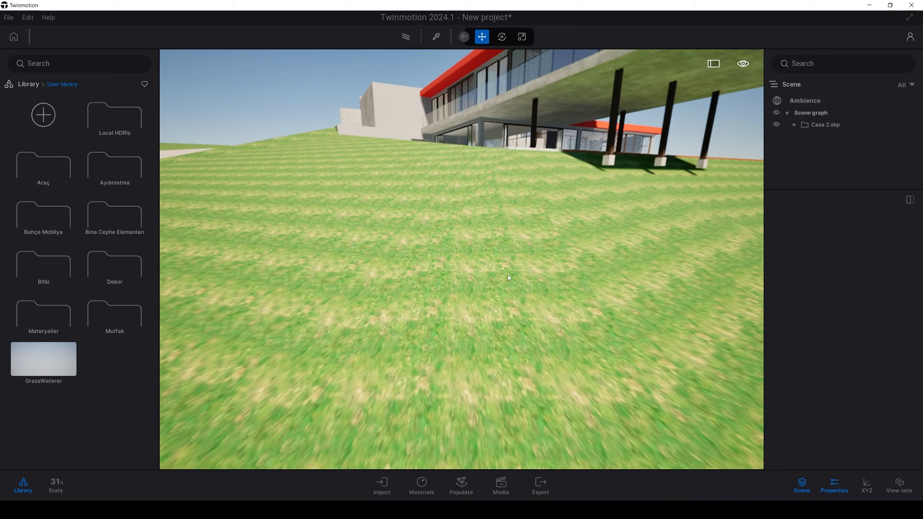
pyautogui.click(537, 255)
pyautogui.click(336, 90)
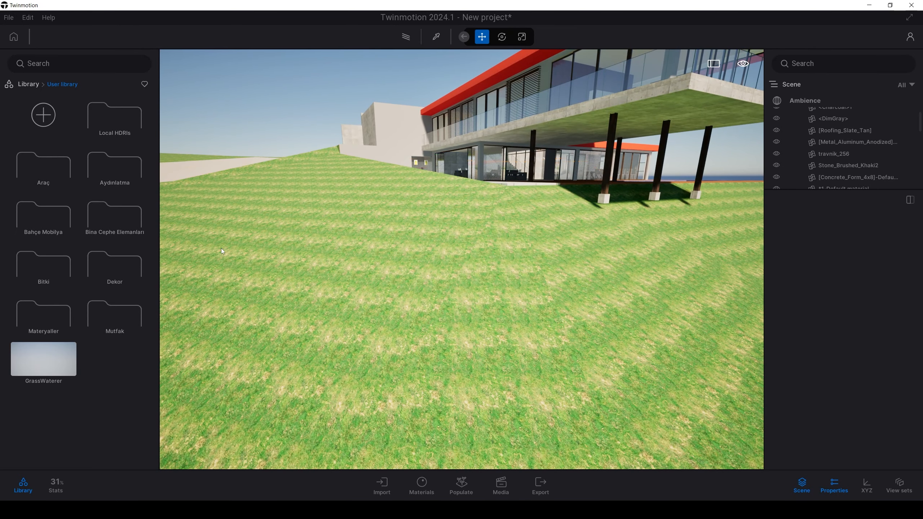
pyautogui.press('s')
pyautogui.press('e')
pyautogui.click(29, 84)
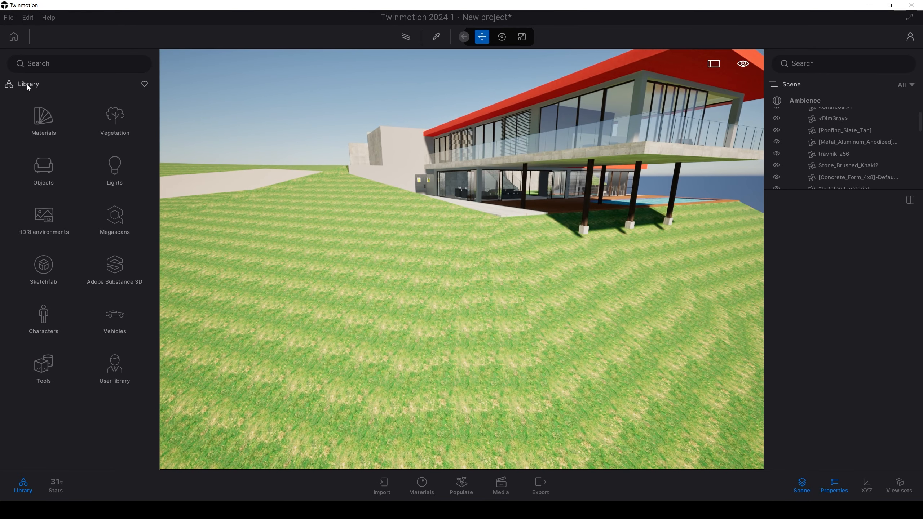
pyautogui.click(124, 137)
pyautogui.click(30, 84)
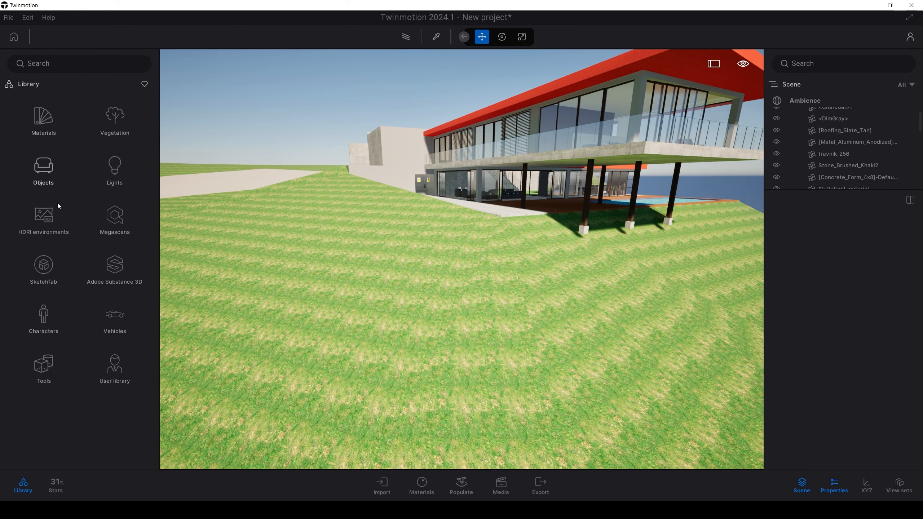
pyautogui.click(45, 120)
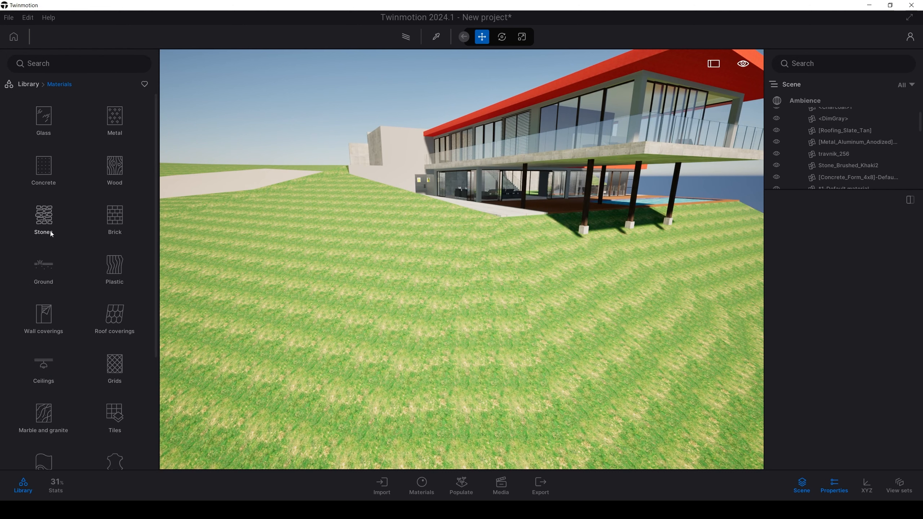
pyautogui.click(54, 259)
pyautogui.click(119, 131)
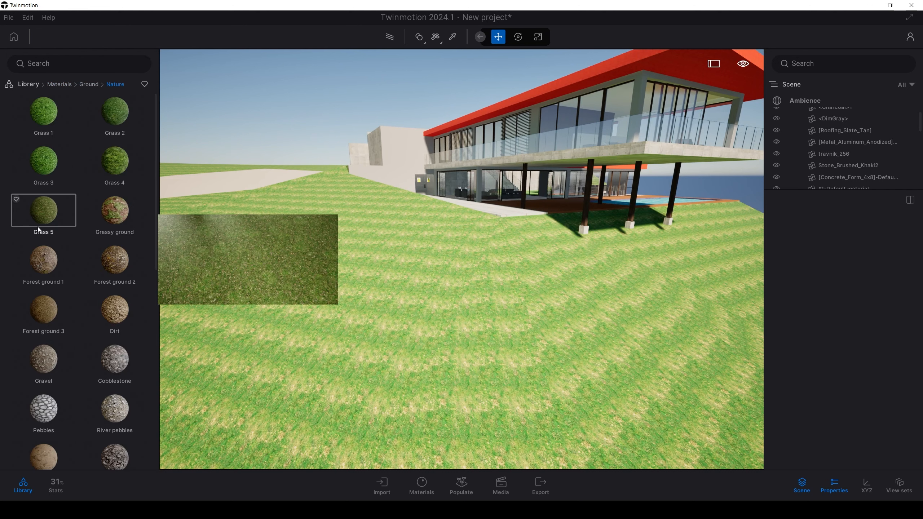
pyautogui.moveTo(38, 226); pyautogui.dragTo(354, 266)
pyautogui.click(510, 326)
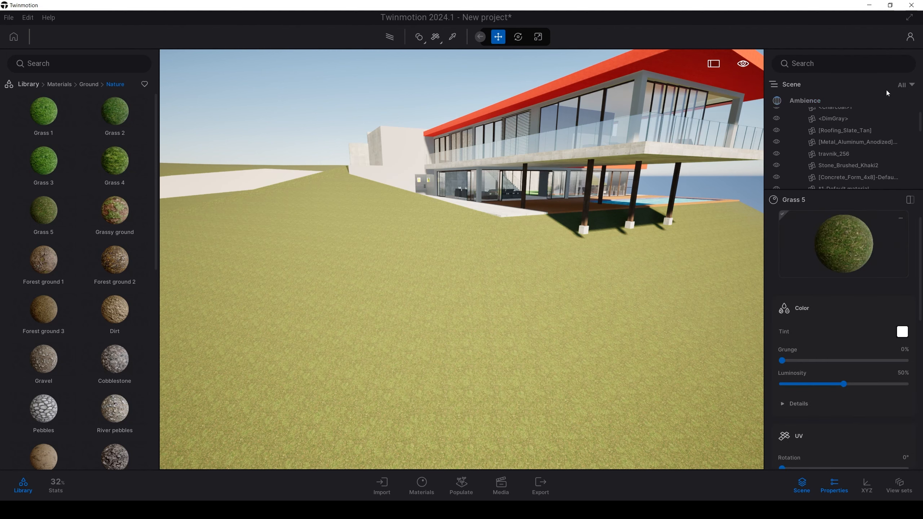
# Set the UV scale of the terrain's Grass 5 material to 4.57
pyautogui.scroll(-2, 824, 384)
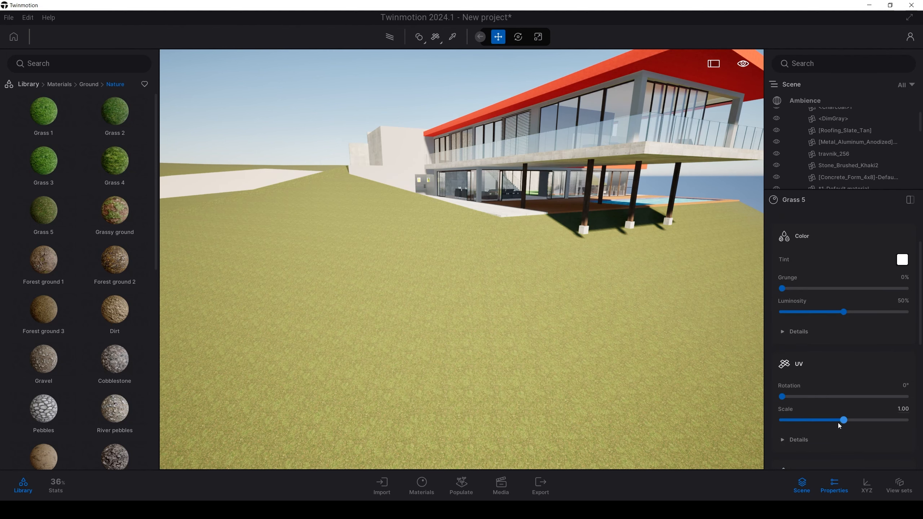
pyautogui.moveTo(861, 420); pyautogui.dragTo(868, 420)
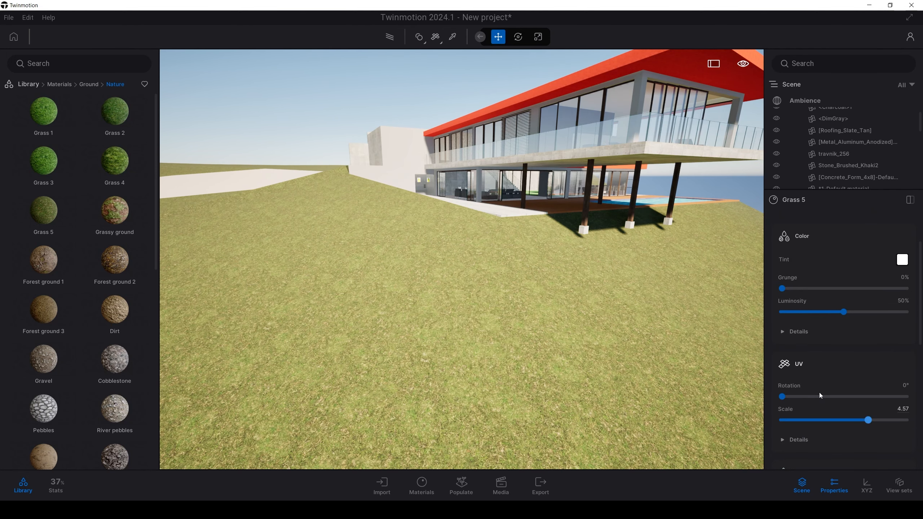
pyautogui.press('s')
pyautogui.press('d')
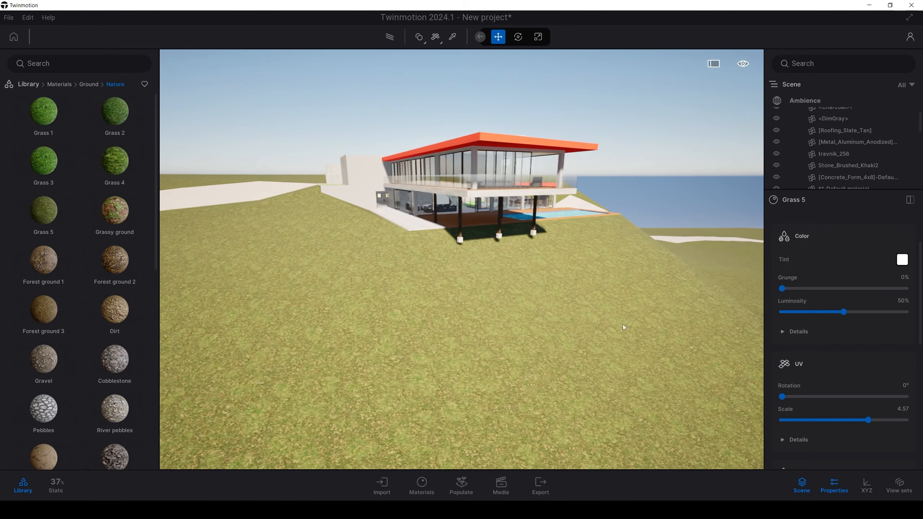
pyautogui.press('s')
pyautogui.press('q')
pyautogui.press('w')
pyautogui.press('a')
pyautogui.press('e')
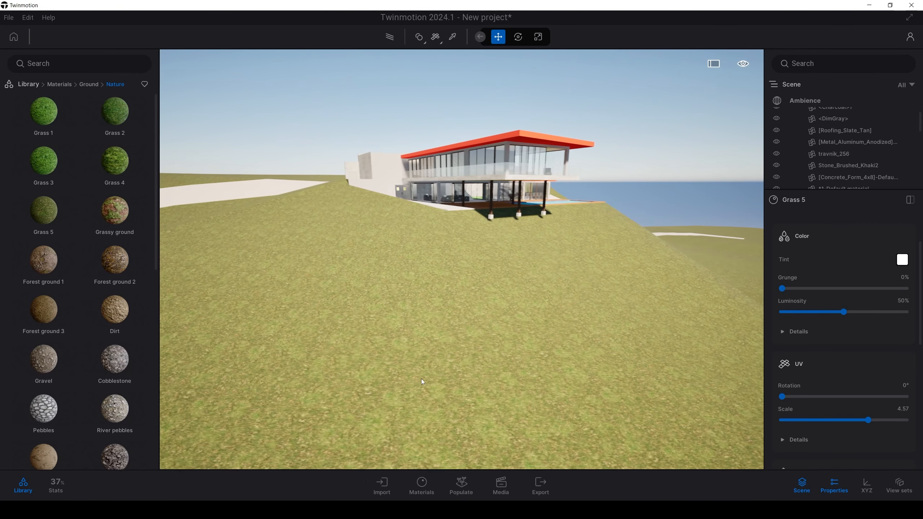
# Activate the Paint placement mode of Populate and browse to the trees in the vegetation library
pyautogui.click(455, 488)
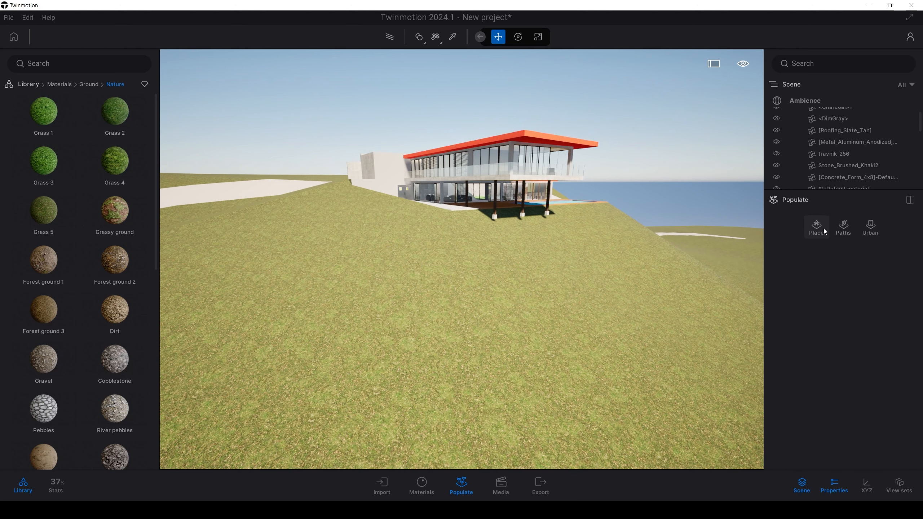
pyautogui.click(812, 229)
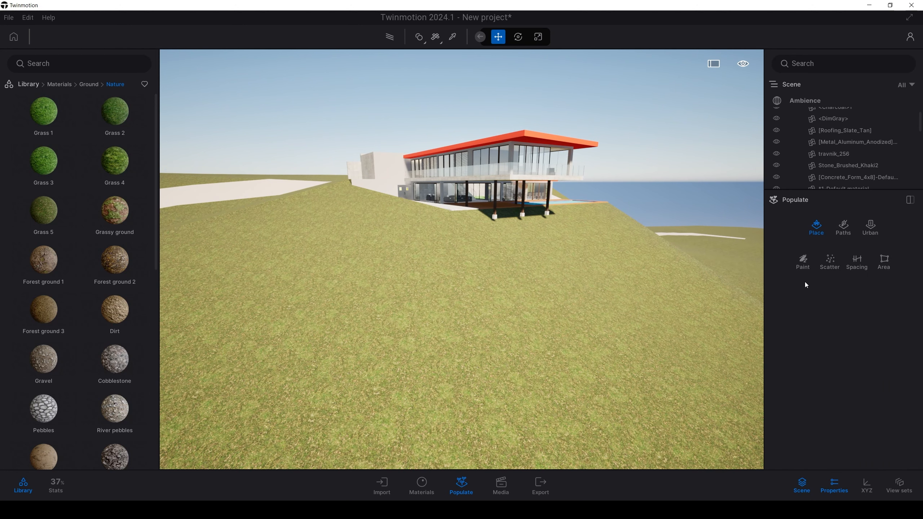
pyautogui.press('s')
pyautogui.press('e')
pyautogui.press('a')
pyautogui.click(798, 264)
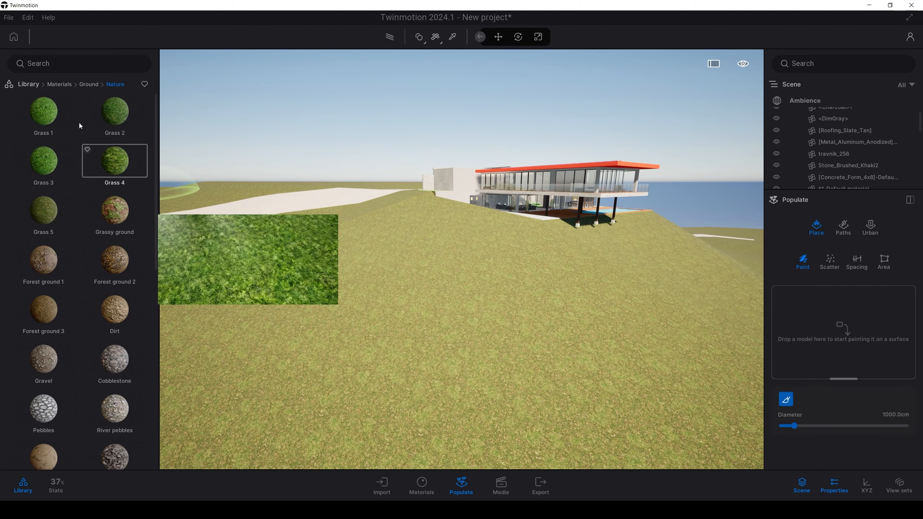
pyautogui.click(91, 85)
pyautogui.click(67, 85)
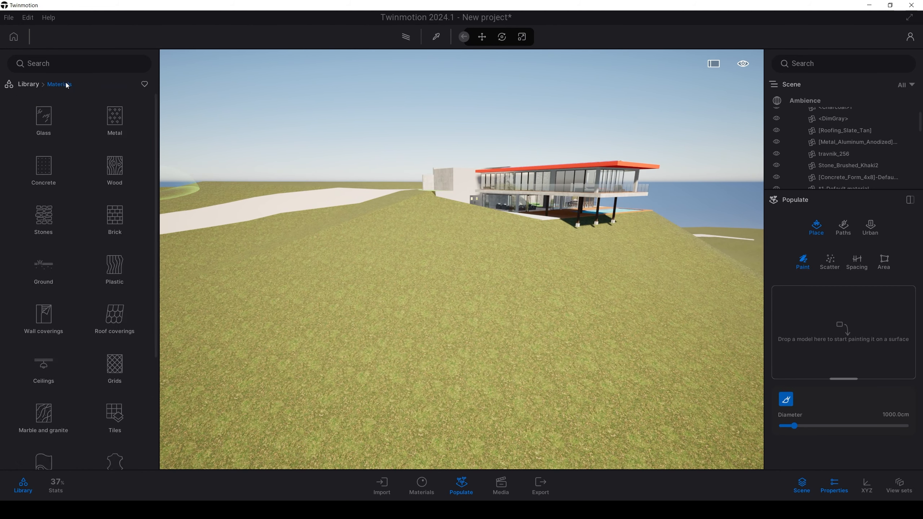
pyautogui.click(22, 86)
pyautogui.click(114, 122)
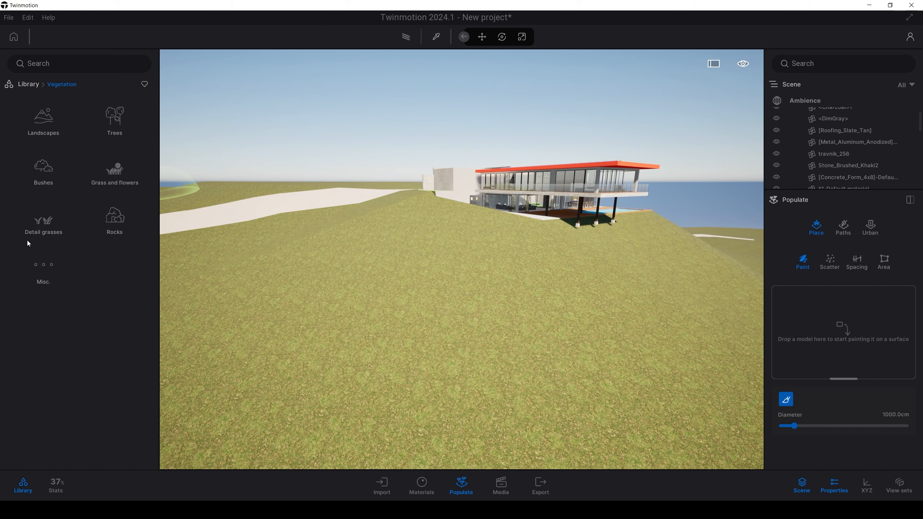
pyautogui.click(118, 122)
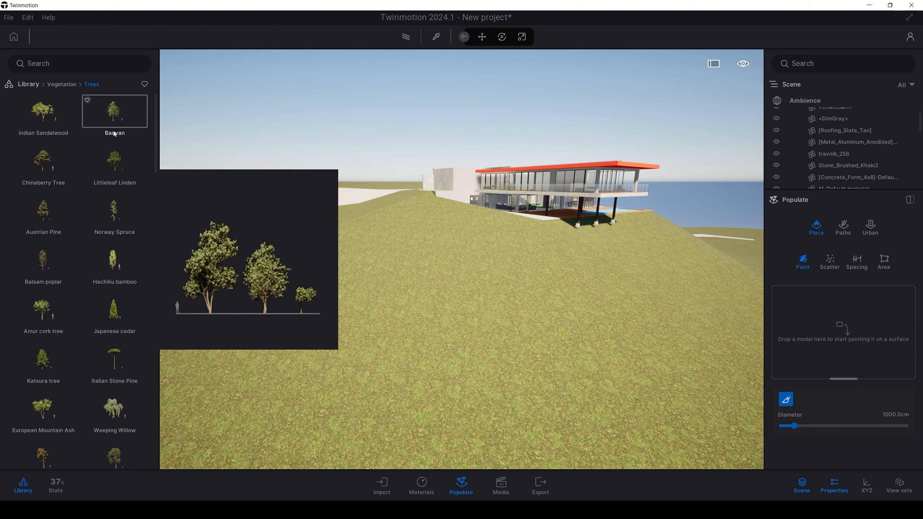
# Paint Norway Spruce trees on the grass slope beside the house with a 1000 cm brush diameter
pyautogui.moveTo(114, 221)
pyautogui.mouseDown()
pyautogui.moveTo(777, 287)
pyautogui.moveTo(855, 333)
pyautogui.mouseUp()
pyautogui.moveTo(365, 255)
pyautogui.mouseDown()
pyautogui.moveTo(400, 320)
pyautogui.moveTo(305, 280)
pyautogui.mouseUp()
pyautogui.moveTo(305, 280)
pyautogui.mouseDown(button='right')
pyautogui.moveTo(495, 284)
pyautogui.moveTo(262, 286)
pyautogui.mouseUp(button='right')
pyautogui.moveTo(260, 286); pyautogui.dragTo(246, 365)
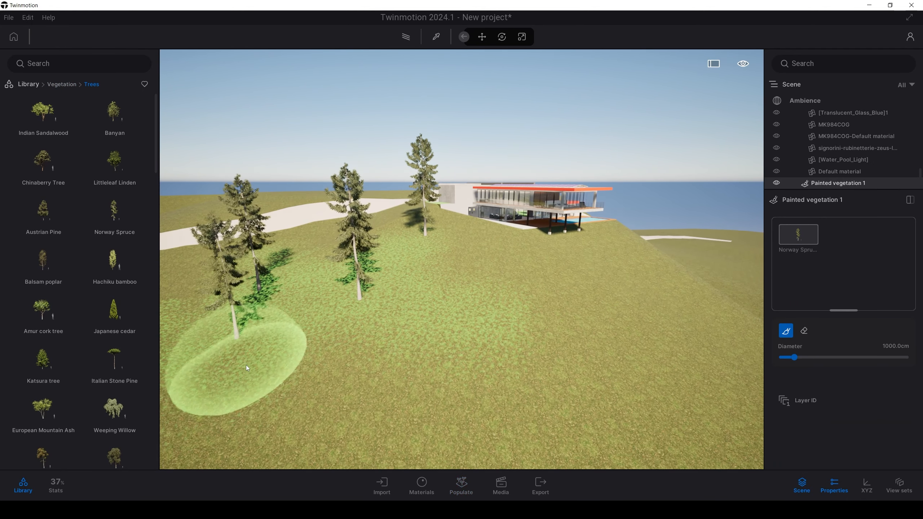
# Set the density of the painted Norway Spruce trees to 100% and deselect them
pyautogui.scroll(-1, 254, 362)
pyautogui.click(798, 238)
pyautogui.scroll(-2, 798, 237)
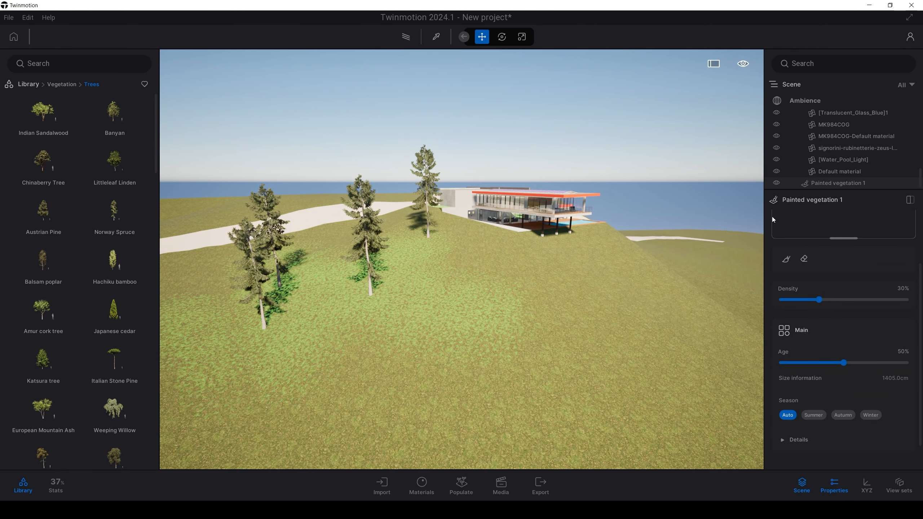
pyautogui.moveTo(819, 301)
pyautogui.mouseDown()
pyautogui.moveTo(900, 302)
pyautogui.moveTo(787, 302)
pyautogui.moveTo(909, 301)
pyautogui.mouseUp()
pyautogui.moveTo(598, 262)
pyautogui.mouseDown(button='right')
pyautogui.moveTo(516, 258)
pyautogui.moveTo(596, 251)
pyautogui.moveTo(578, 241)
pyautogui.moveTo(542, 103)
pyautogui.moveTo(579, 123)
pyautogui.moveTo(593, 325)
pyautogui.mouseUp(button='right')
pyautogui.click(577, 237)
pyautogui.press('d')
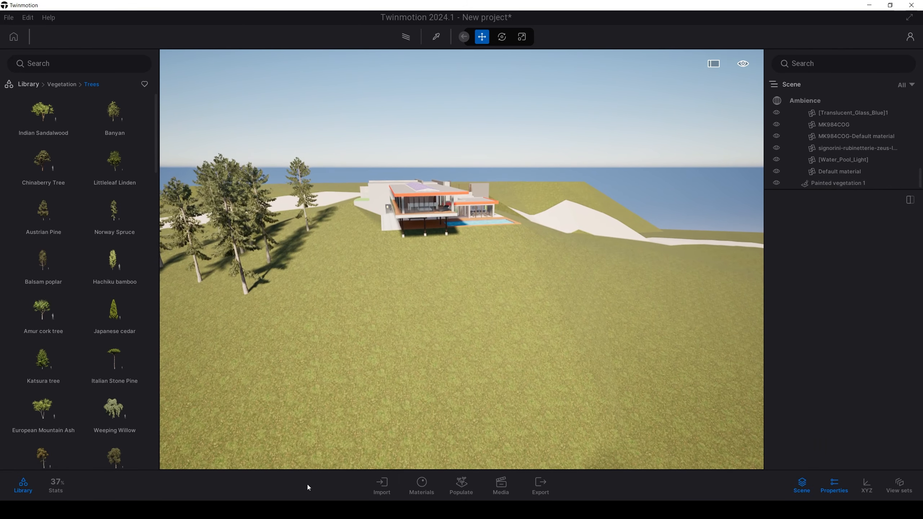
# Switch Populate to Scatter placement and add the Norway Spruce as the model to scatter
pyautogui.click(450, 487)
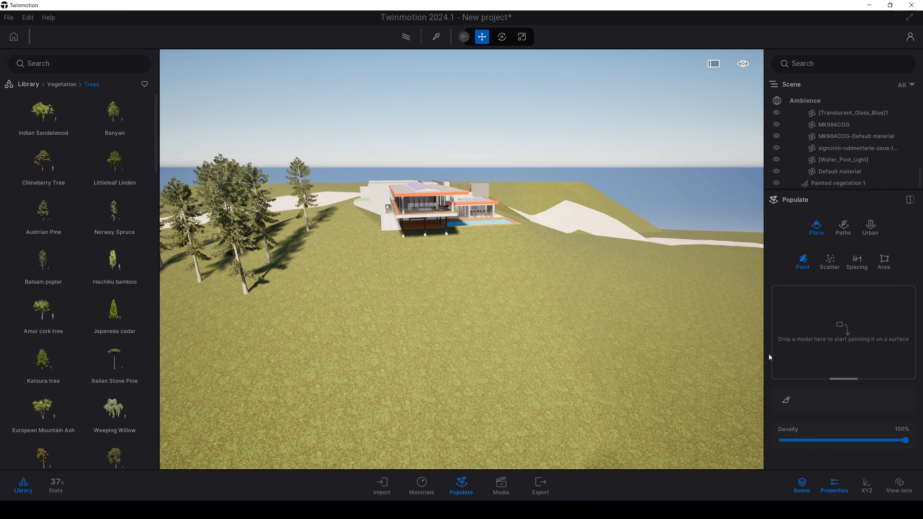
pyautogui.click(829, 262)
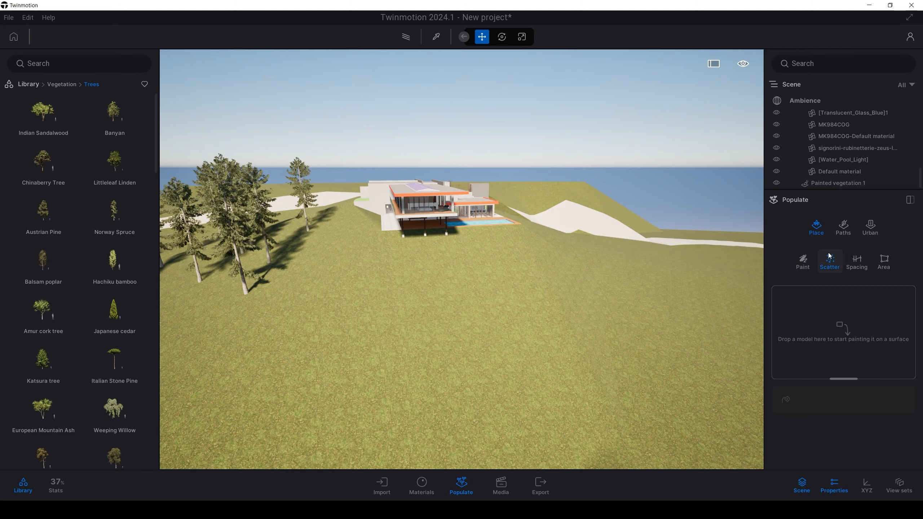
pyautogui.press('d')
pyautogui.moveTo(666, 283); pyautogui.dragTo(629, 243, button='right')
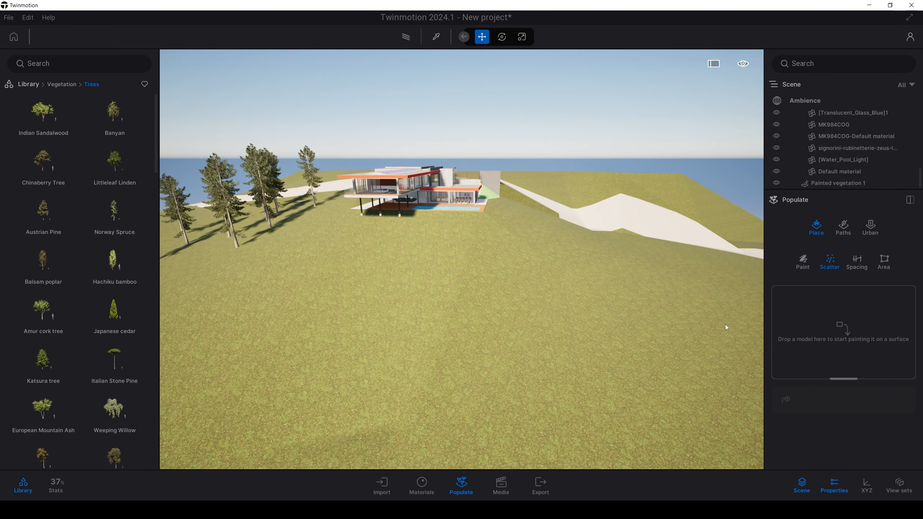
pyautogui.moveTo(137, 251)
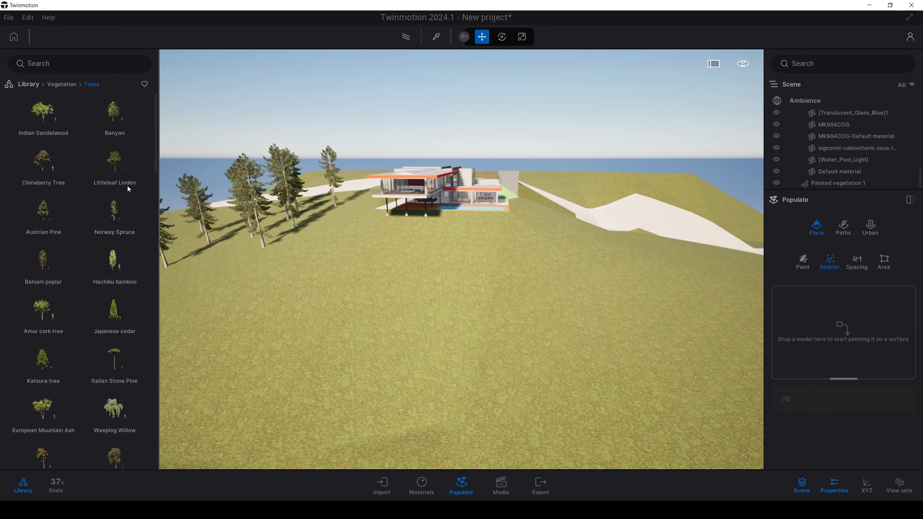
pyautogui.moveTo(144, 214); pyautogui.dragTo(835, 338)
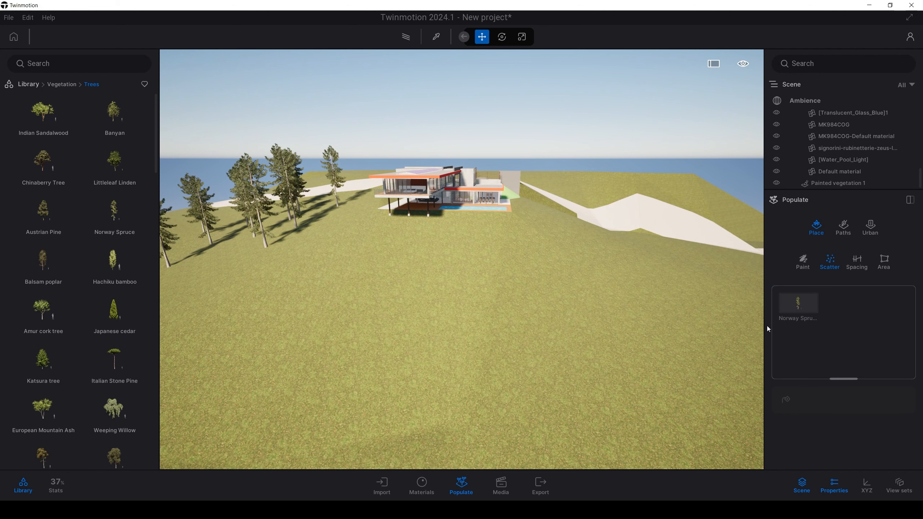
# Delete the painted Norway Spruce group from the scene
pyautogui.click(304, 178)
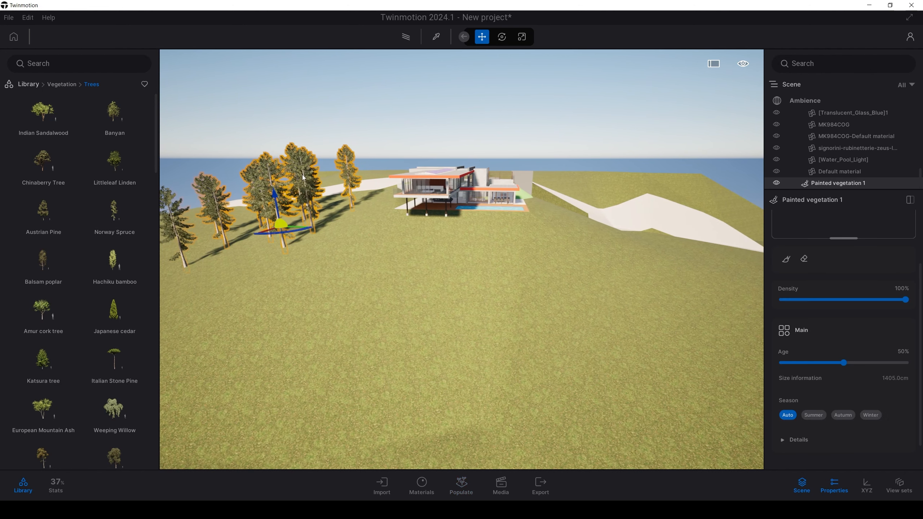
pyautogui.press('Delete')
pyautogui.click(830, 184)
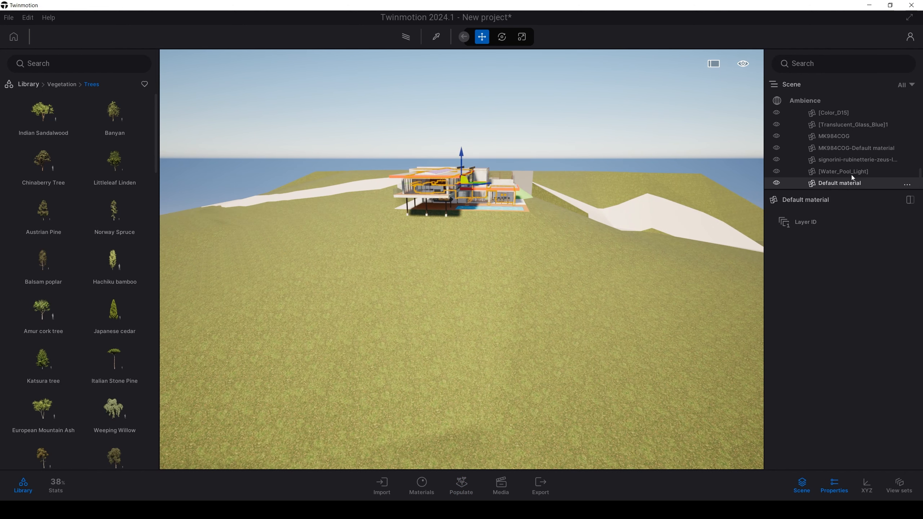
# Scatter Norway Spruce trees over the grass terrain around the house
pyautogui.click(462, 484)
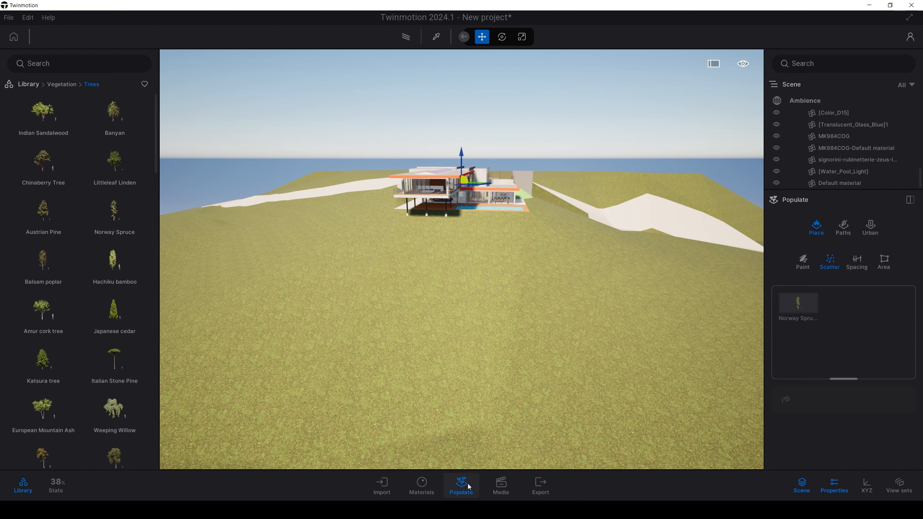
pyautogui.scroll(-2, 785, 315)
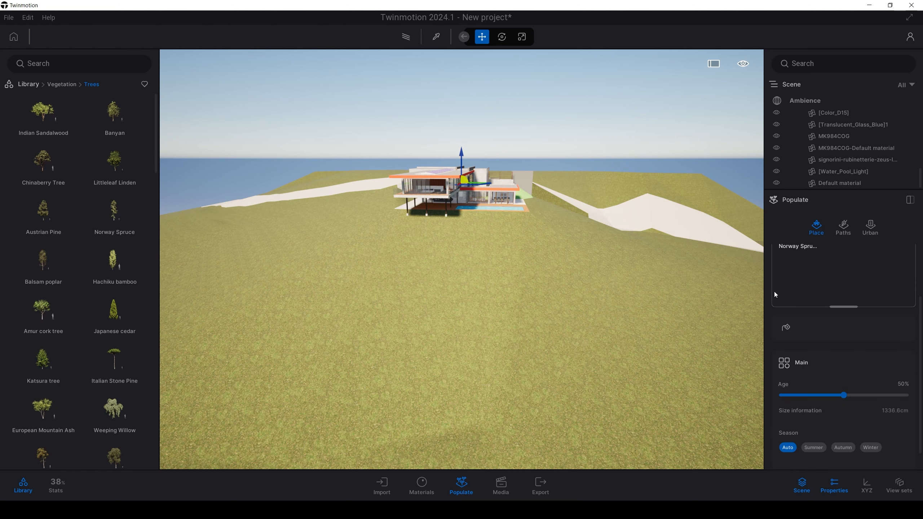
pyautogui.scroll(2, 787, 316)
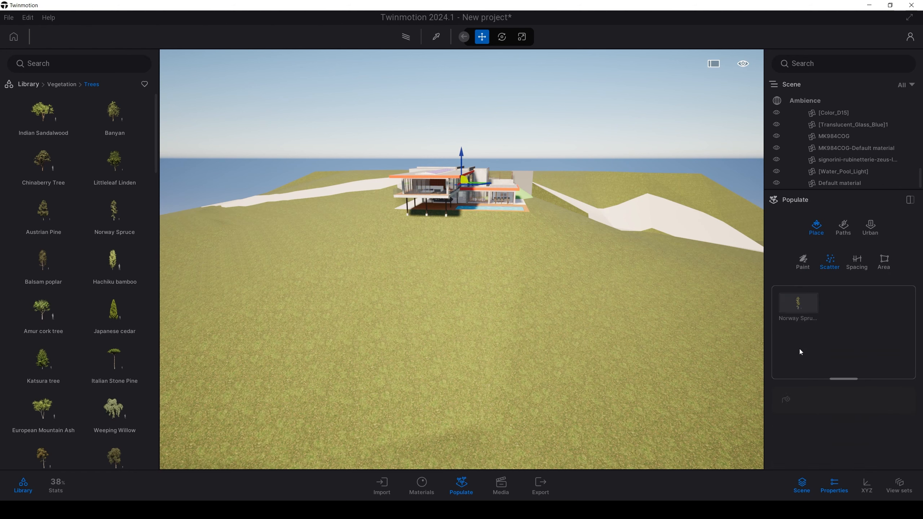
pyautogui.click(787, 310)
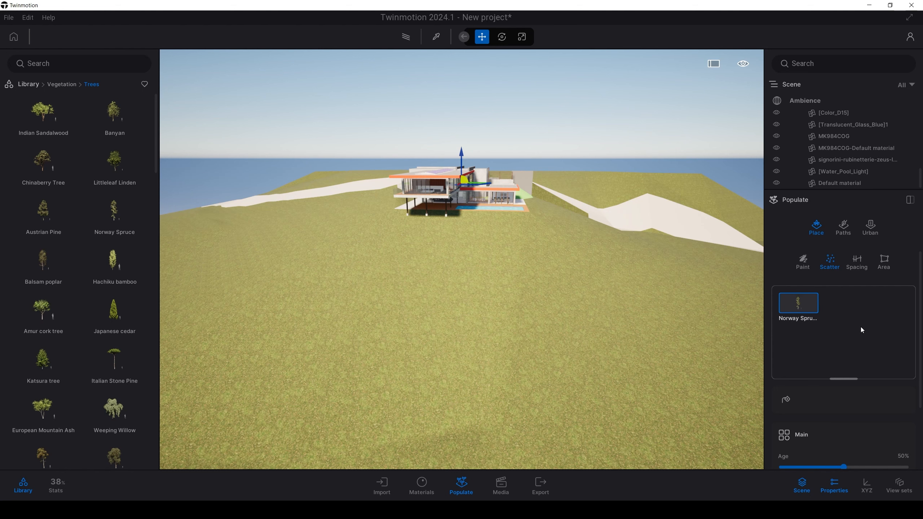
pyautogui.click(787, 401)
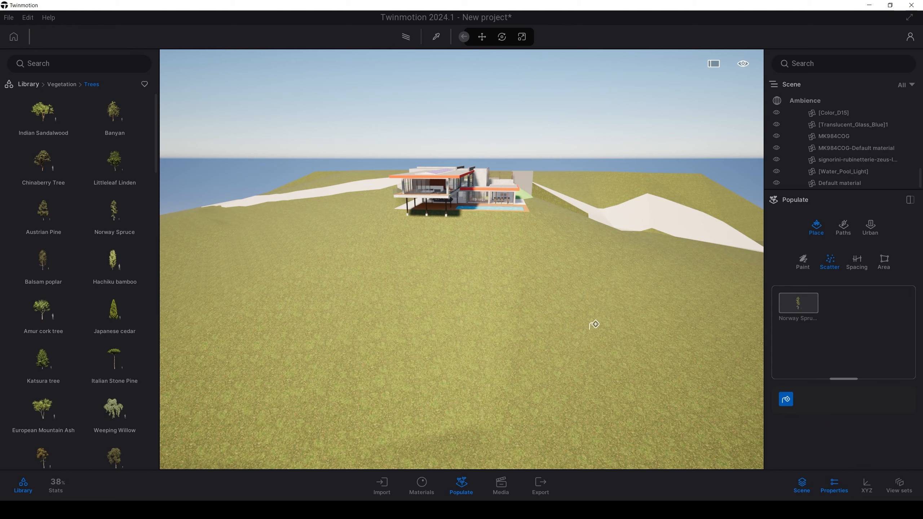
pyautogui.click(570, 316)
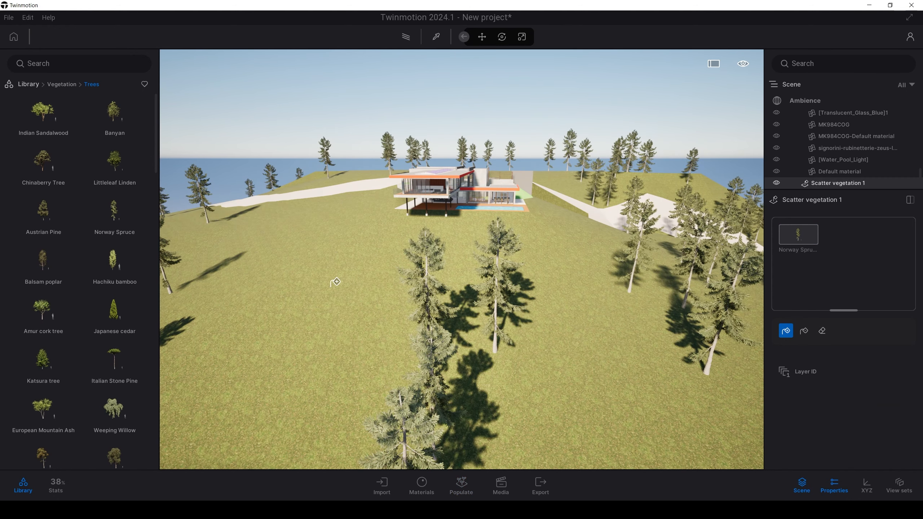
pyautogui.press('s')
pyautogui.press('a')
pyautogui.moveTo(353, 290); pyautogui.dragTo(436, 291, button='right')
pyautogui.press('w')
pyautogui.moveTo(594, 300); pyautogui.dragTo(510, 299, button='right')
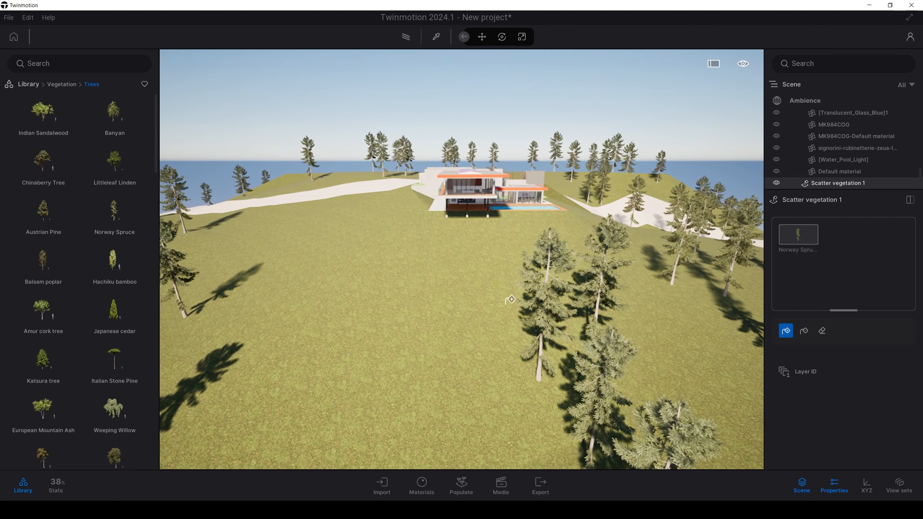
# Scatter additional Norway Spruce trees over the open grass slope in front of the house and finish scattering
pyautogui.click(440, 282)
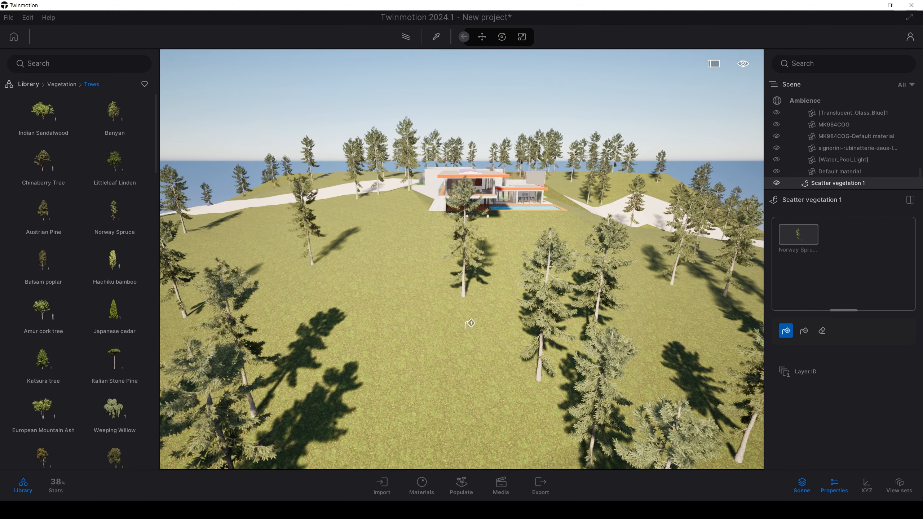
pyautogui.click(418, 303)
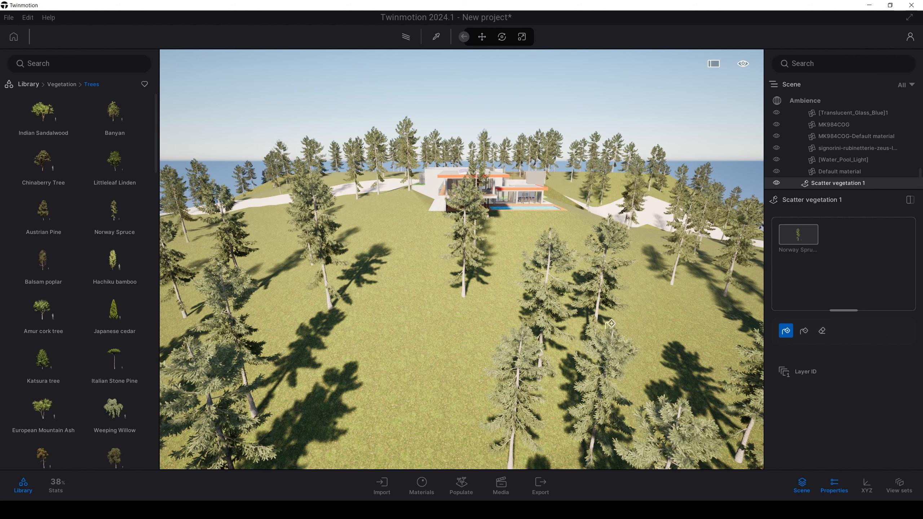
pyautogui.press('Escape')
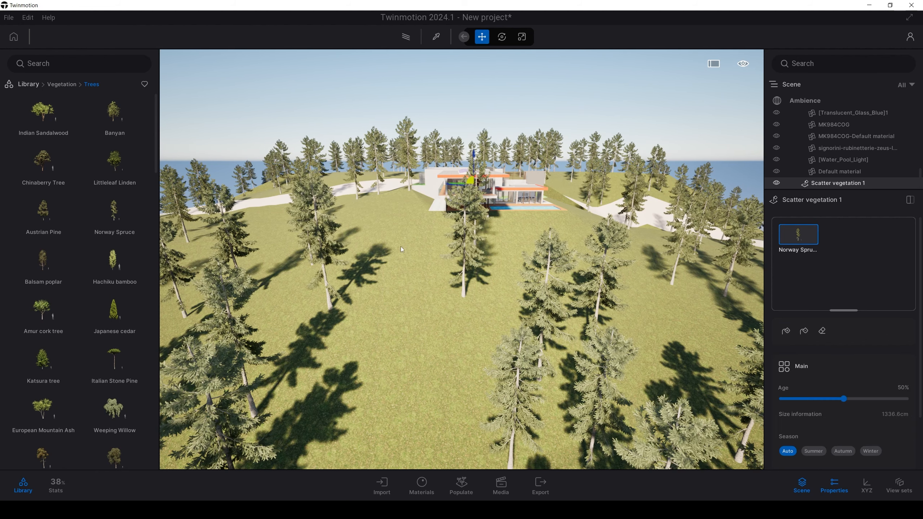
pyautogui.press('s')
pyautogui.press('d')
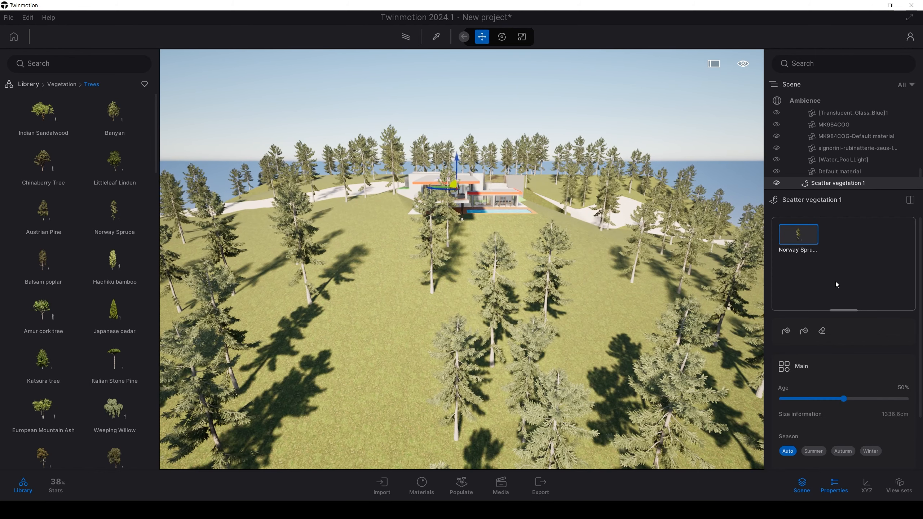
# Reduce the age of the scattered Norway Spruce trees to 31%
pyautogui.scroll(-2, 838, 327)
pyautogui.scroll(2, 839, 330)
pyautogui.moveTo(838, 405); pyautogui.dragTo(820, 403)
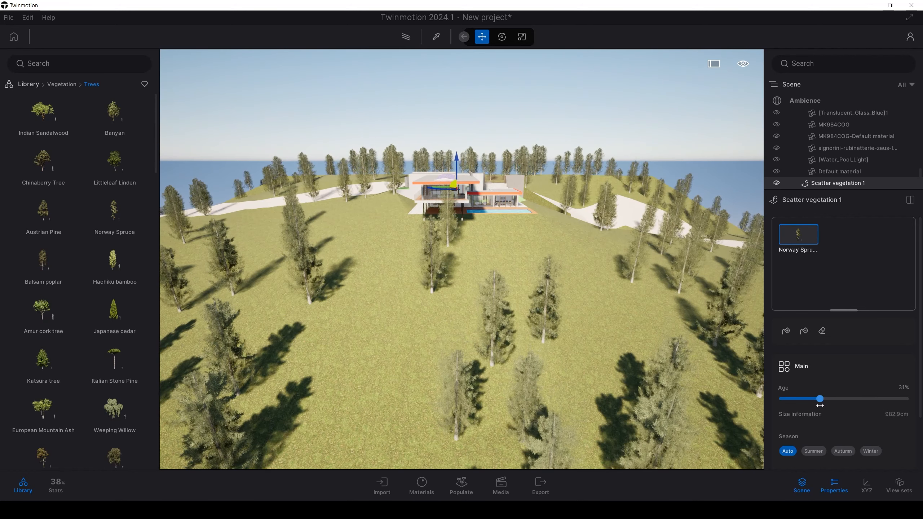
pyautogui.scroll(-2, 811, 407)
pyautogui.click(797, 406)
pyautogui.scroll(-2, 797, 406)
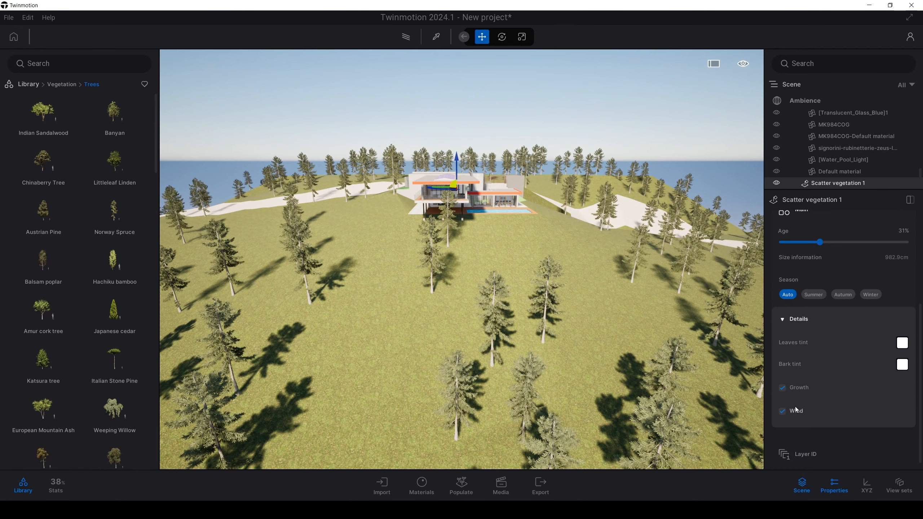
pyautogui.scroll(4, 814, 420)
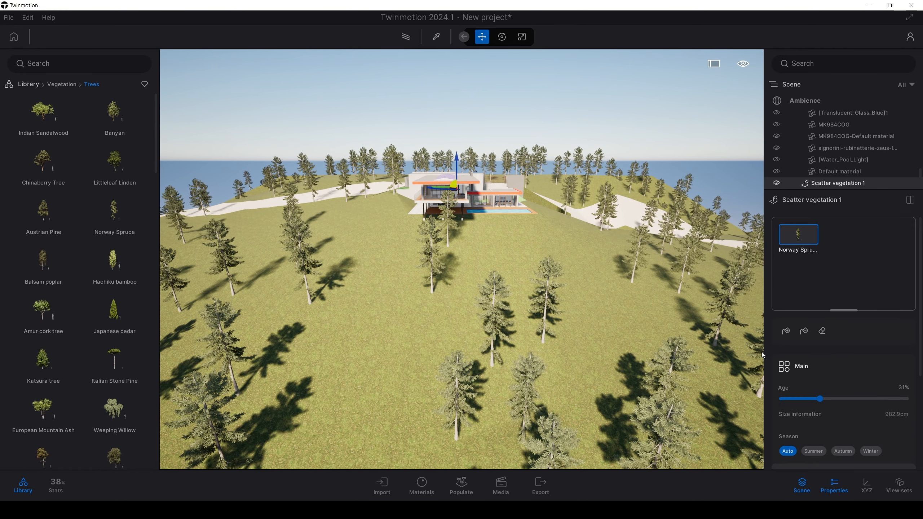
# Set the age of the scattered Norway Spruce trees to 39%
pyautogui.press('w')
pyautogui.press('d')
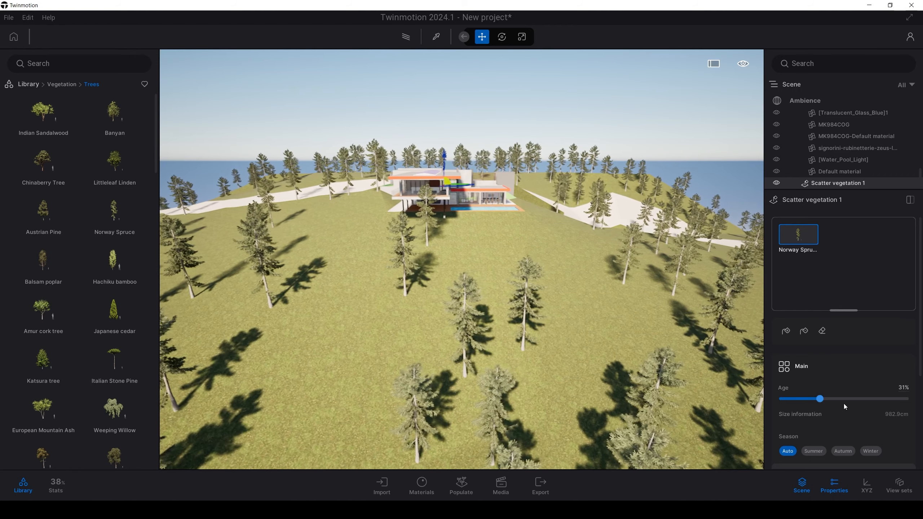
pyautogui.press('s')
pyautogui.moveTo(588, 287); pyautogui.dragTo(821, 308, button='right')
pyautogui.press('a')
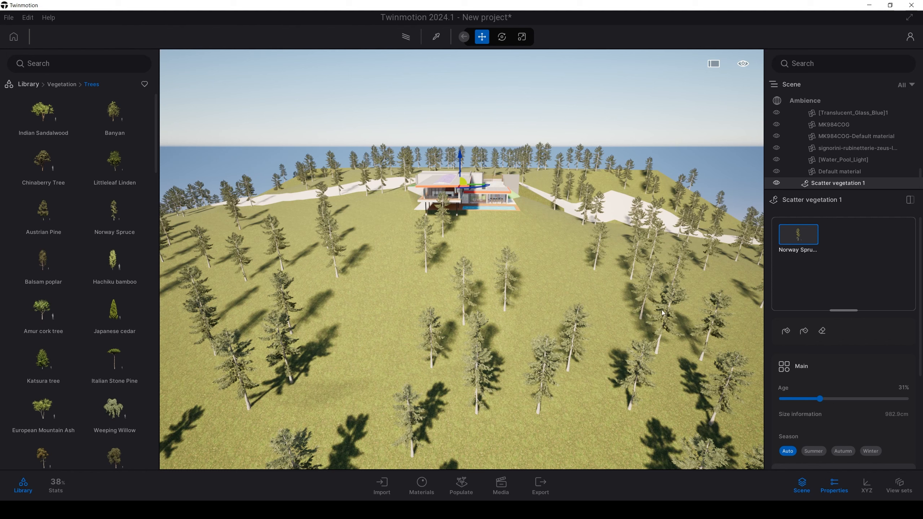
pyautogui.moveTo(820, 398); pyautogui.dragTo(831, 399)
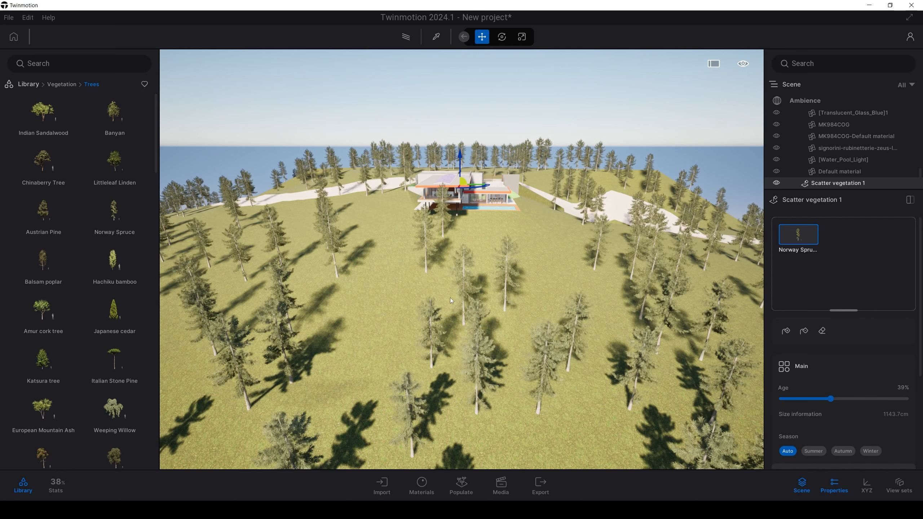
# Add the Engelmann blue spruce from the tree library as a second model in the scattered vegetation group
pyautogui.press('w')
pyautogui.press('q')
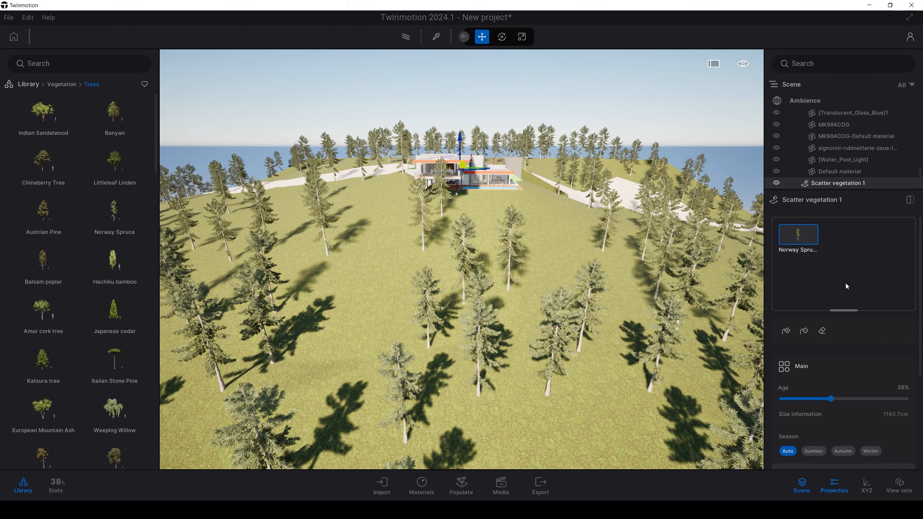
pyautogui.press('w')
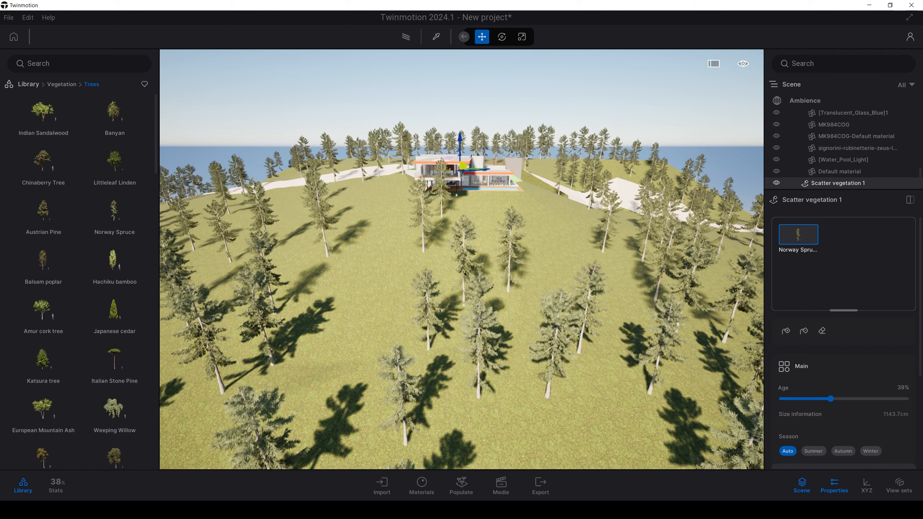
pyautogui.moveTo(705, 267); pyautogui.dragTo(747, 335, button='right')
pyautogui.moveTo(427, 365); pyautogui.dragTo(427, 307, button='right')
pyautogui.scroll(-10, 427, 308)
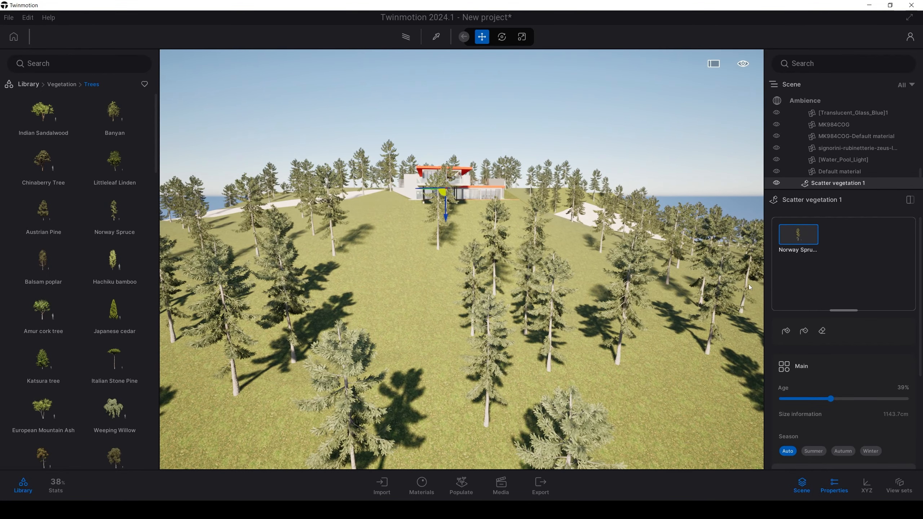
pyautogui.press('e')
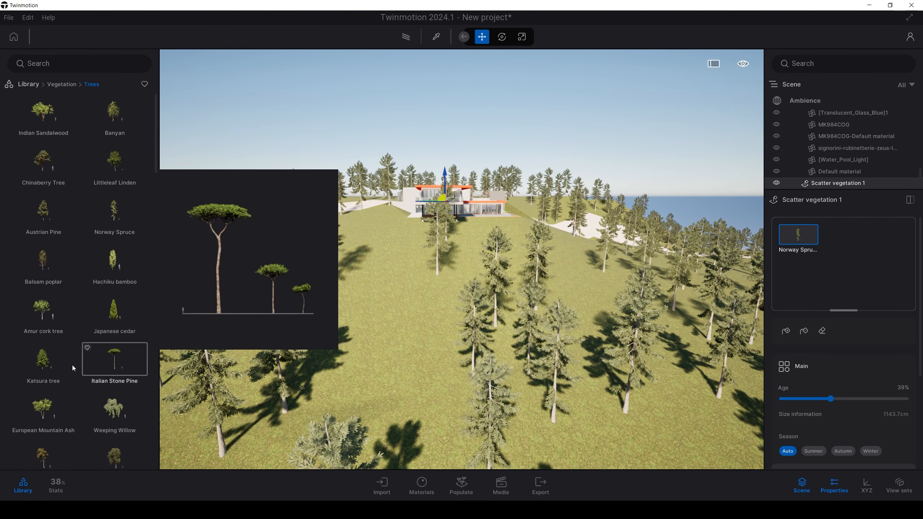
pyautogui.scroll(-3, 87, 394)
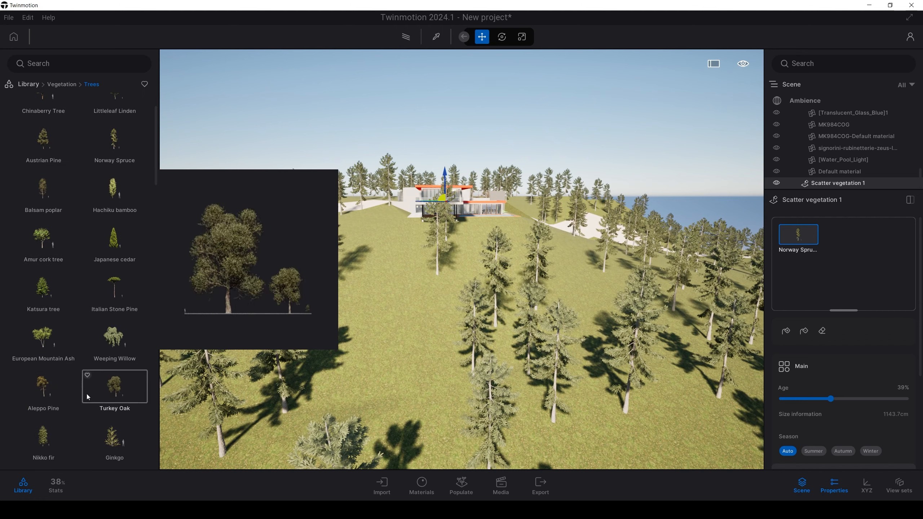
pyautogui.scroll(-4, 98, 408)
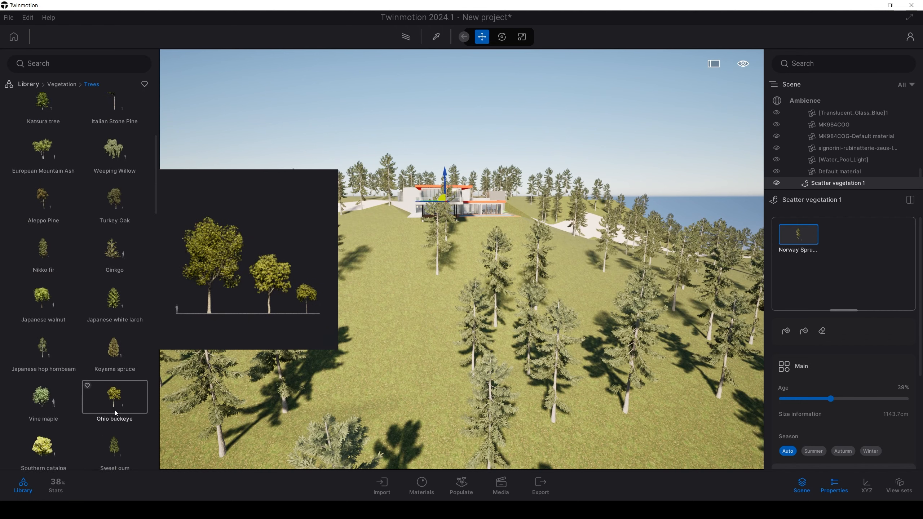
pyautogui.scroll(-3, 106, 398)
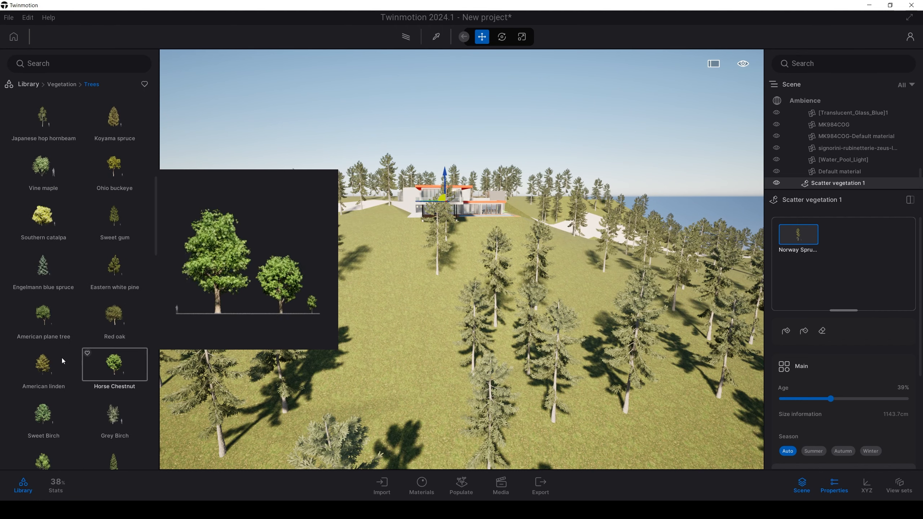
pyautogui.moveTo(41, 265); pyautogui.dragTo(832, 290)
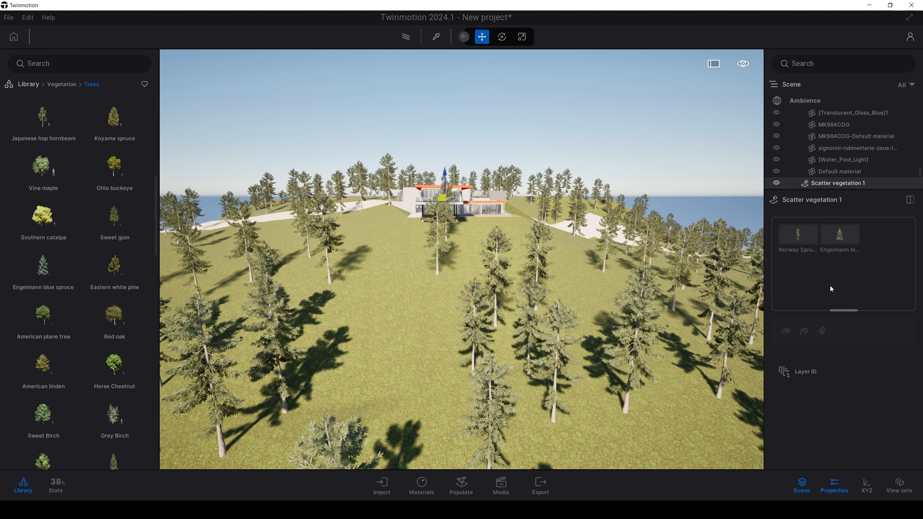
# Scatter only Engelmann blue spruce trees over the grass terrain among the Norway Spruces
pyautogui.click(838, 251)
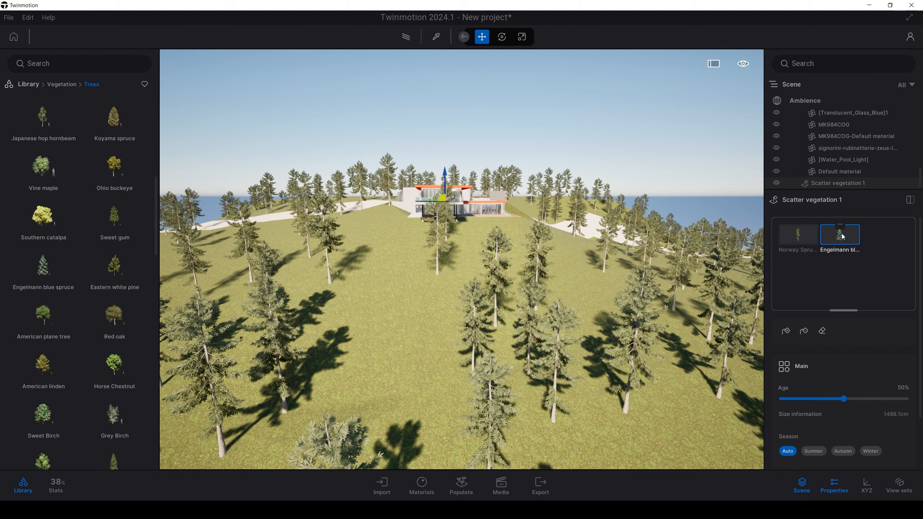
pyautogui.click(786, 331)
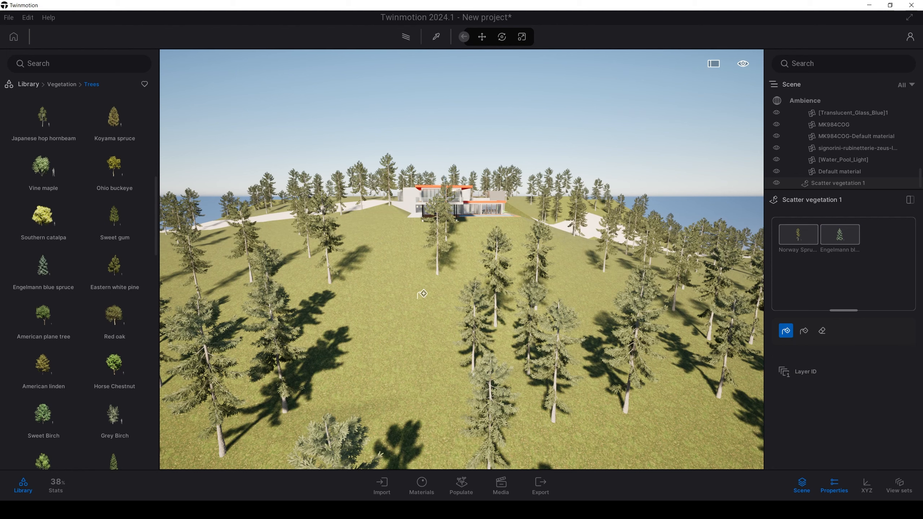
pyautogui.click(392, 298)
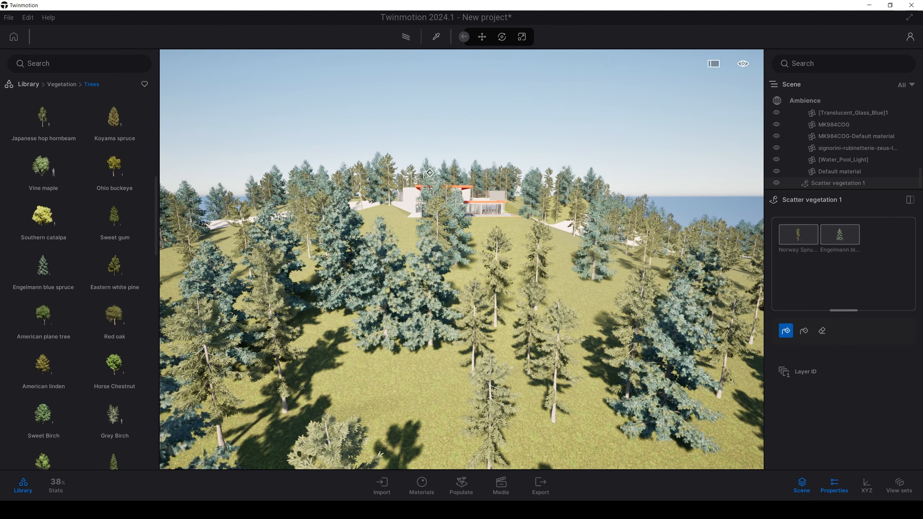
pyautogui.press('Escape')
# Erase Engelmann blue spruce trees from the grass slope in front of the house with the scatter eraser
pyautogui.moveTo(472, 111); pyautogui.dragTo(553, 171, button='right')
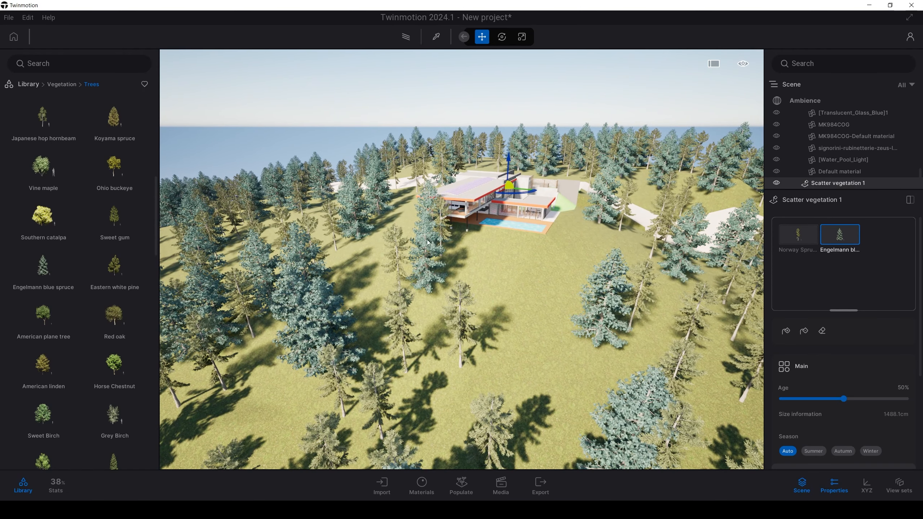
pyautogui.scroll(2, 425, 262)
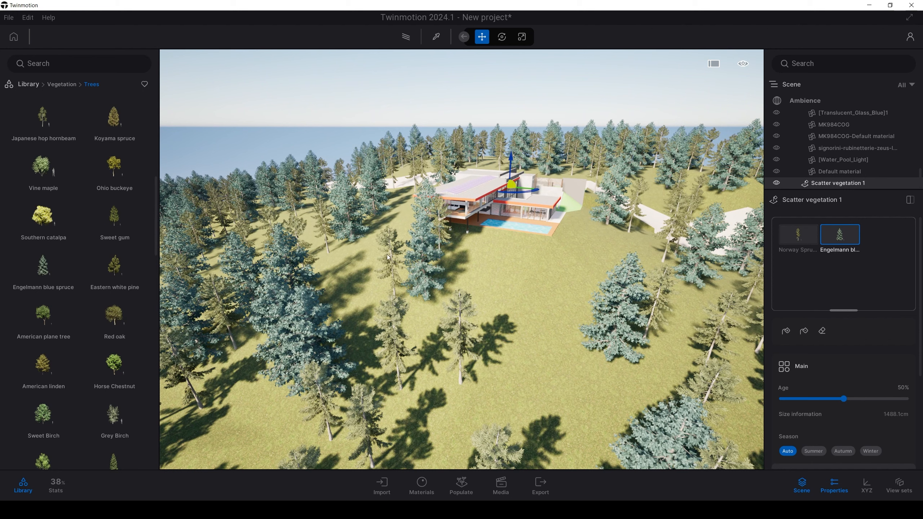
pyautogui.click(823, 332)
pyautogui.click(447, 283)
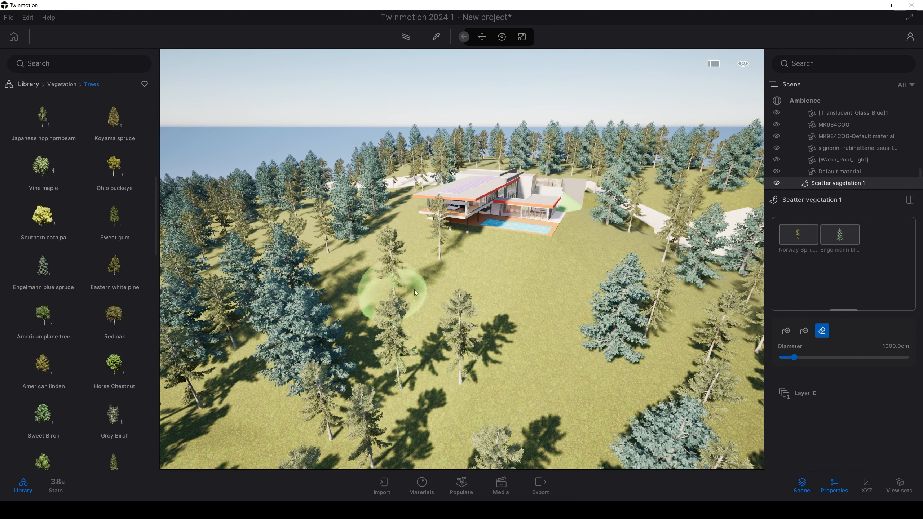
pyautogui.moveTo(383, 260)
pyautogui.mouseDown()
pyautogui.moveTo(339, 309)
pyautogui.moveTo(317, 373)
pyautogui.mouseUp()
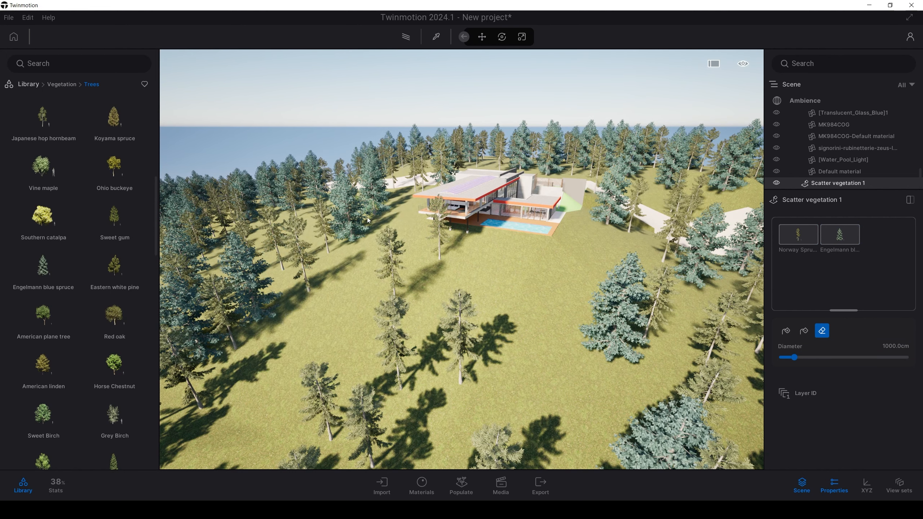
pyautogui.press('w')
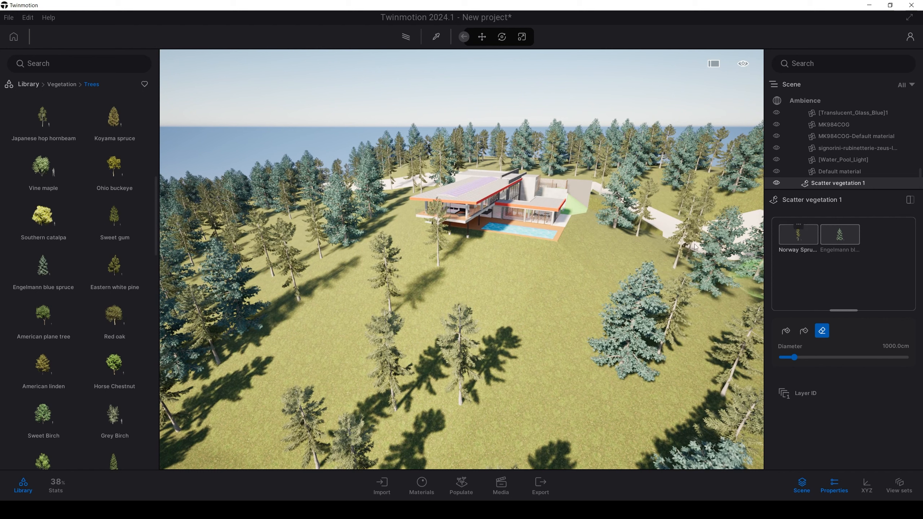
# Erase both Norway Spruce and Engelmann blue spruce trees in front of the house and around it, and deselect the vegetation
pyautogui.click(791, 242)
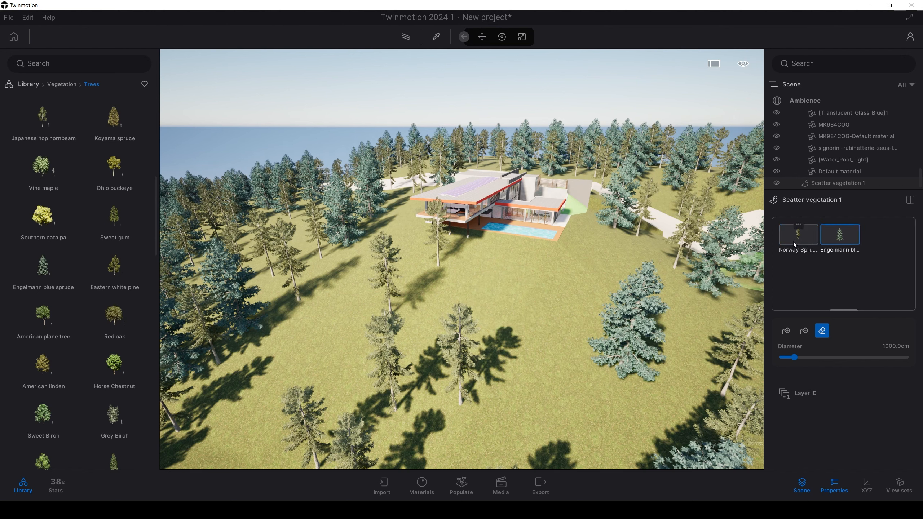
pyautogui.click(842, 241)
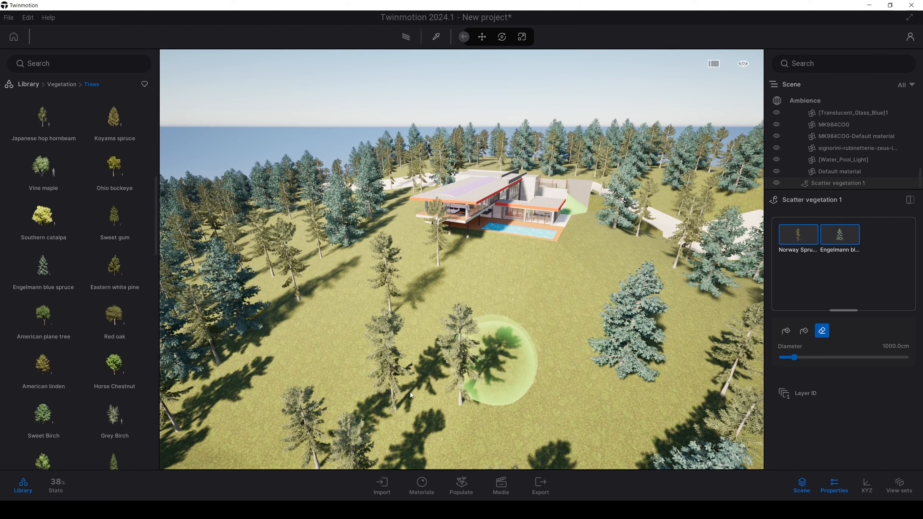
pyautogui.moveTo(409, 306)
pyautogui.mouseDown()
pyautogui.moveTo(396, 296)
pyautogui.moveTo(511, 245)
pyautogui.mouseUp()
pyautogui.moveTo(511, 244); pyautogui.dragTo(493, 314, button='right')
pyautogui.moveTo(494, 314); pyautogui.dragTo(493, 356, button='middle')
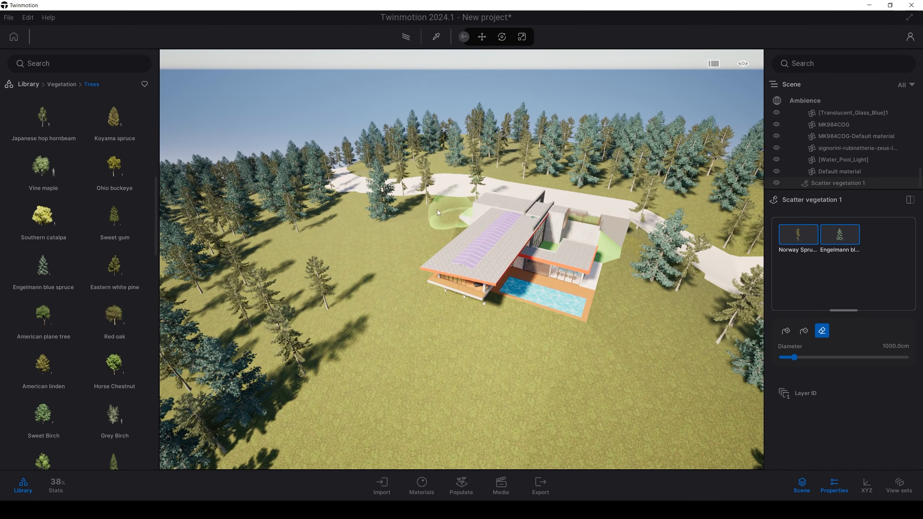
pyautogui.moveTo(507, 167)
pyautogui.mouseDown()
pyautogui.moveTo(596, 186)
pyautogui.moveTo(470, 204)
pyautogui.moveTo(640, 176)
pyautogui.moveTo(499, 182)
pyautogui.moveTo(616, 199)
pyautogui.moveTo(674, 290)
pyautogui.mouseUp()
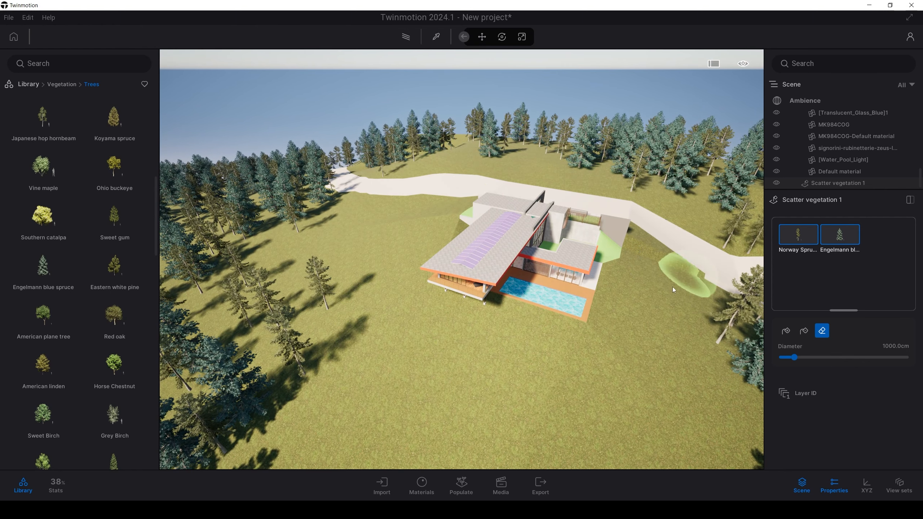
pyautogui.press('q')
pyautogui.press('Escape')
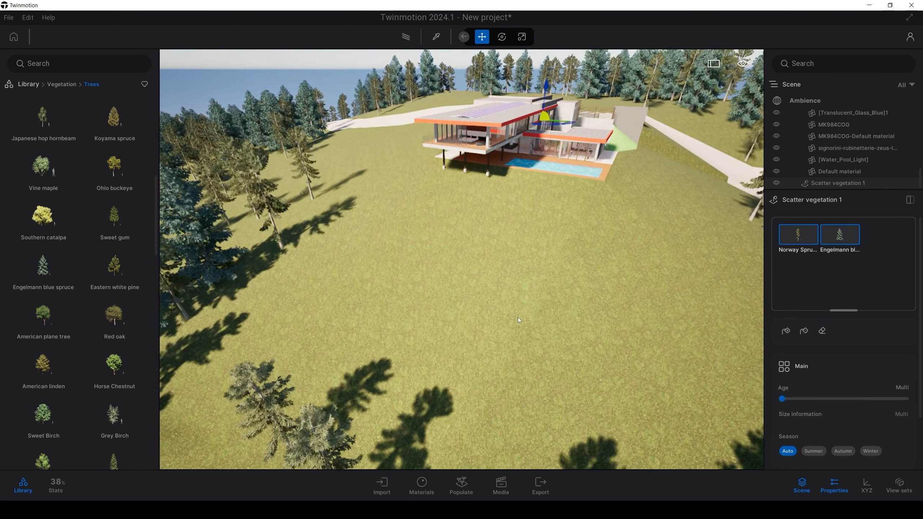
pyautogui.moveTo(518, 318); pyautogui.dragTo(518, 276, button='right')
pyautogui.scroll(3, 479, 123)
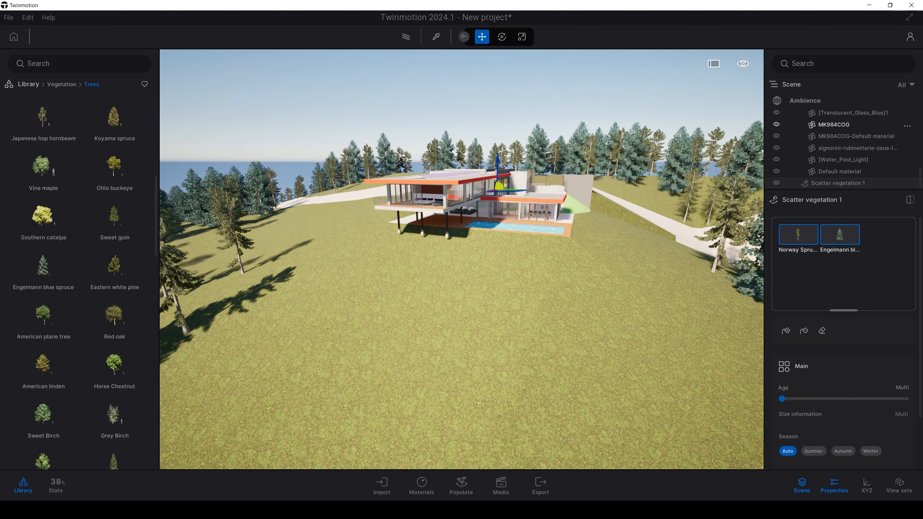
pyautogui.click(554, 100)
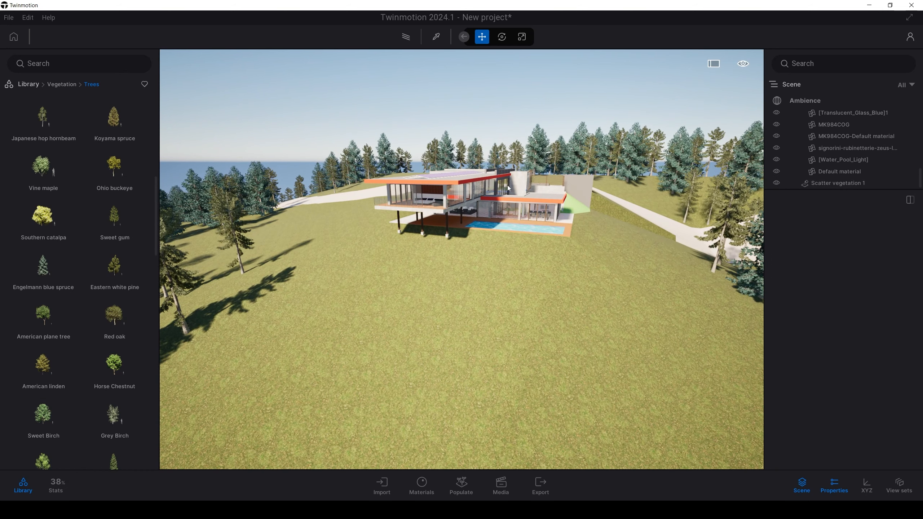
pyautogui.scroll(3, 508, 226)
pyautogui.scroll(5, 533, 364)
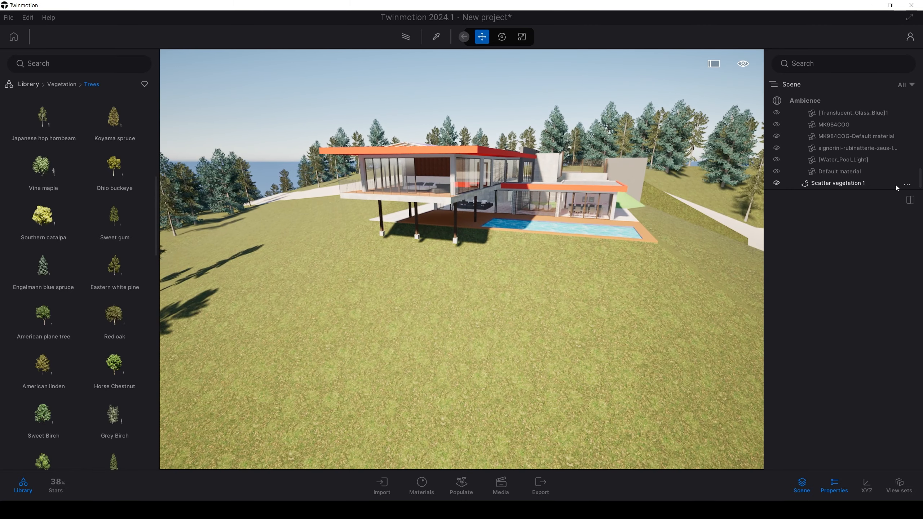
pyautogui.click(854, 184)
pyautogui.click(507, 75)
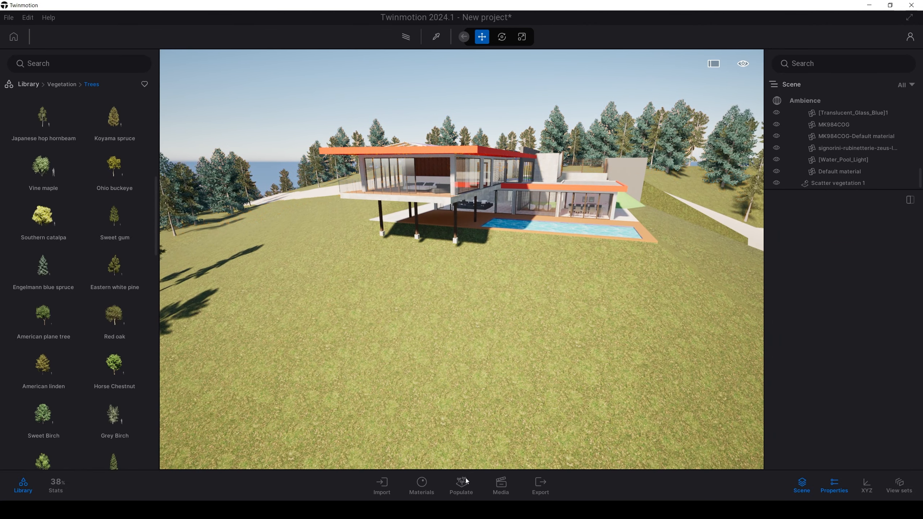
# Add Long grass 03 from the grass and flowers library as the model for a new vegetation scatter
pyautogui.click(469, 485)
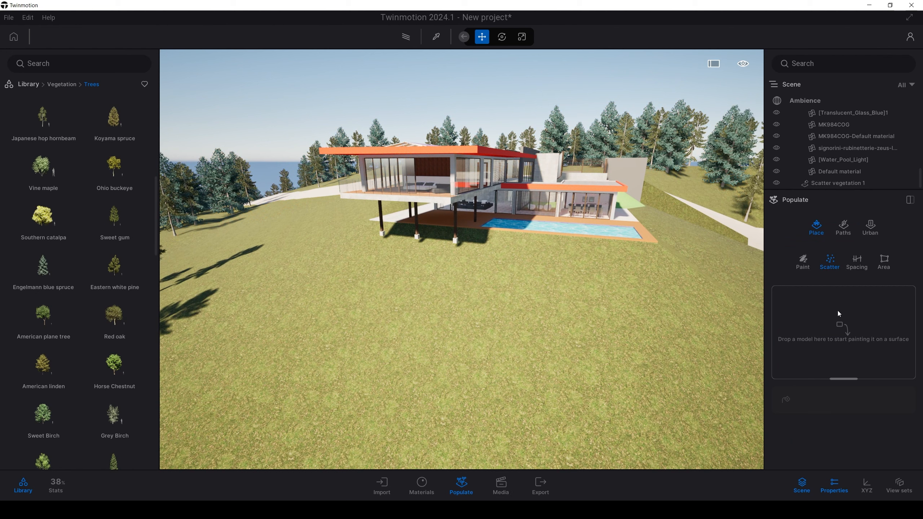
pyautogui.click(62, 84)
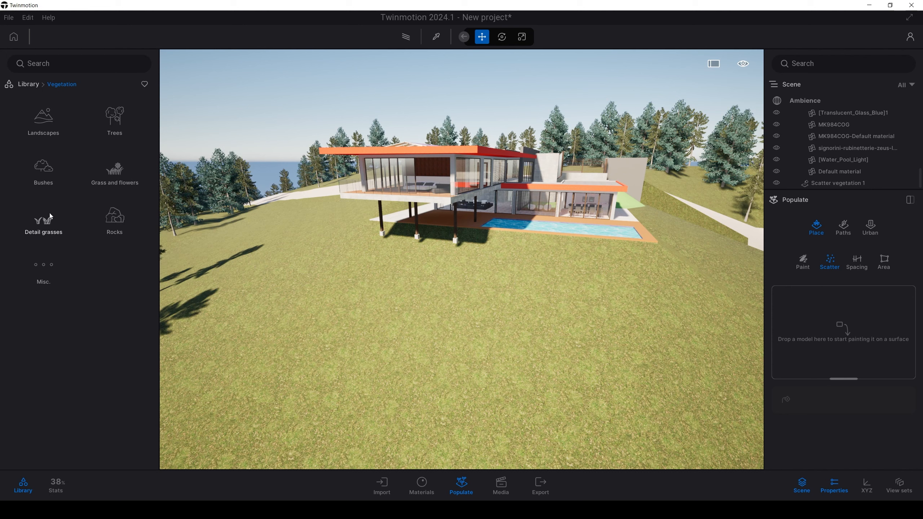
pyautogui.click(114, 170)
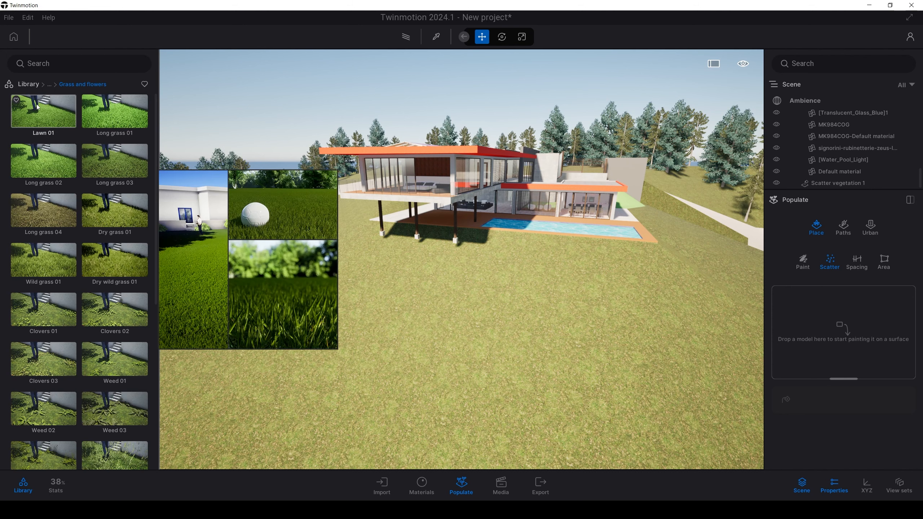
pyautogui.moveTo(106, 159)
pyautogui.moveTo(105, 166); pyautogui.dragTo(800, 317)
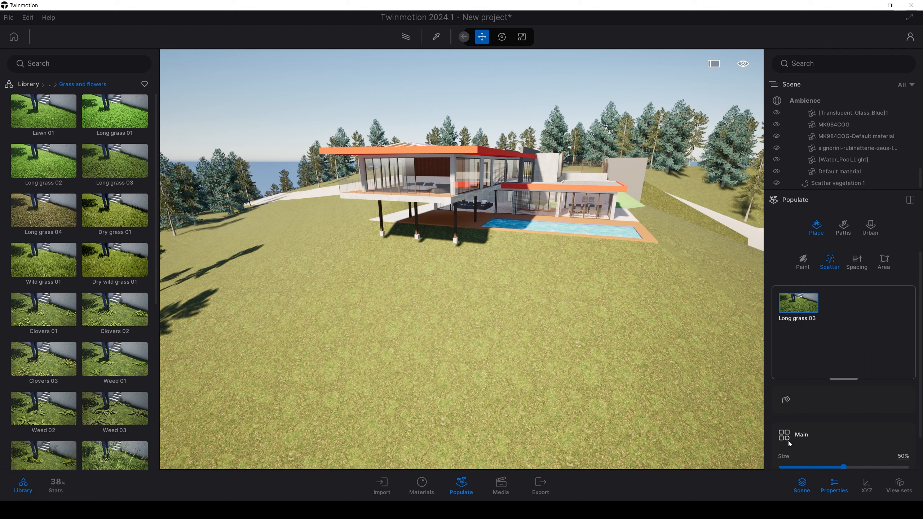
# Scatter Long grass 03 over the slope in front of the house with the vegetation scatter tool
pyautogui.click(787, 400)
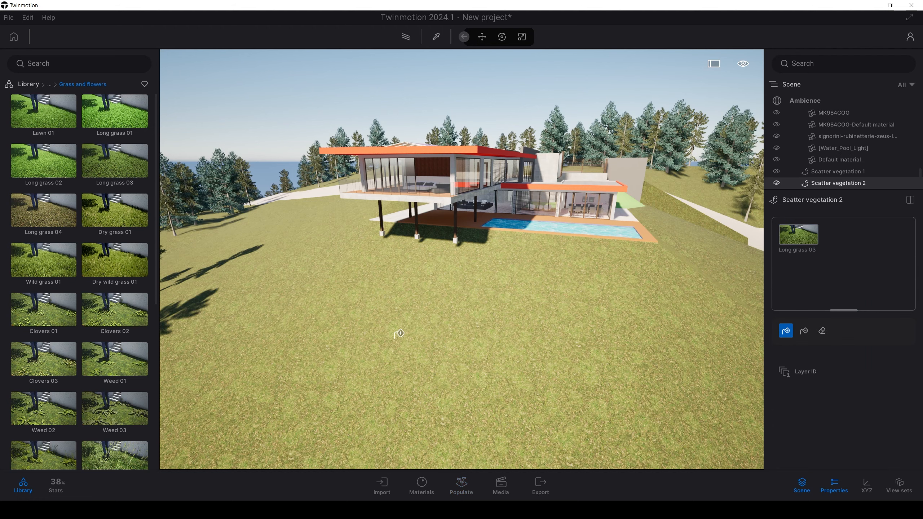
pyautogui.scroll(10, 522, 293)
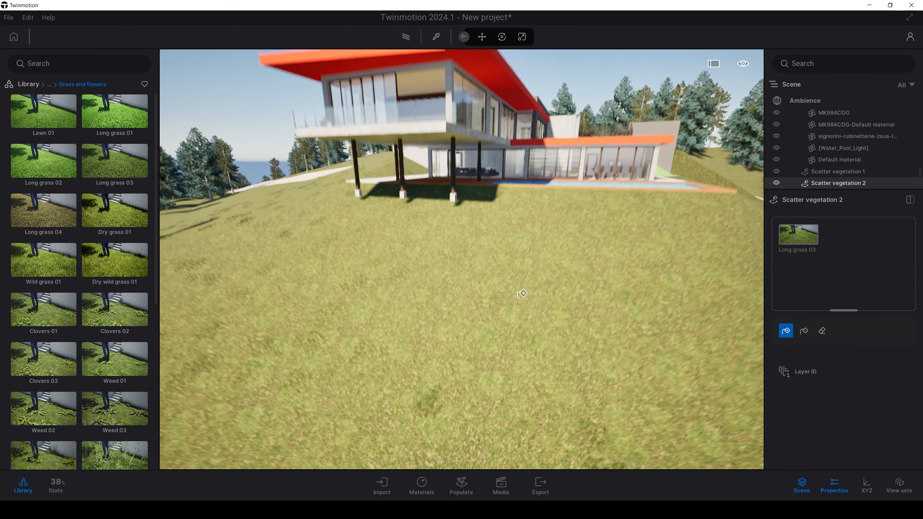
pyautogui.moveTo(500, 286); pyautogui.dragTo(501, 248, button='right')
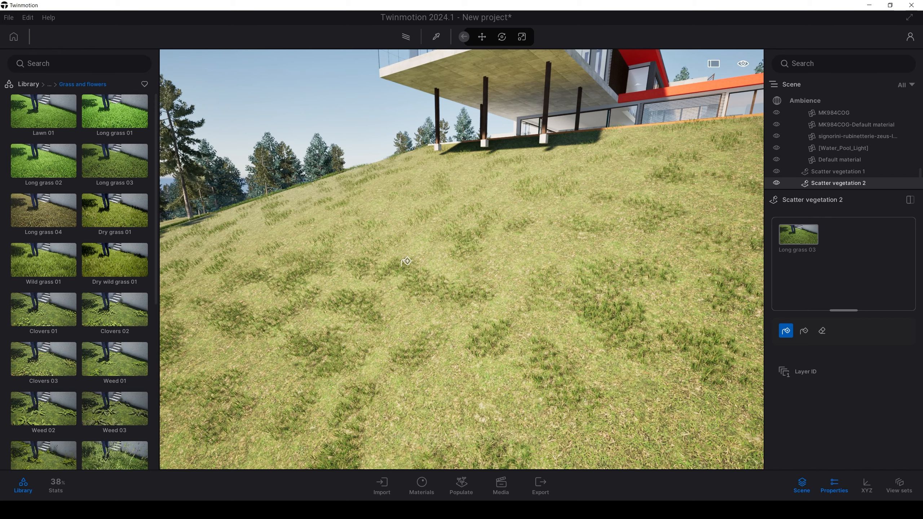
pyautogui.press('Escape')
pyautogui.moveTo(412, 262); pyautogui.dragTo(545, 262, button='right')
pyautogui.press('s')
pyautogui.press('a')
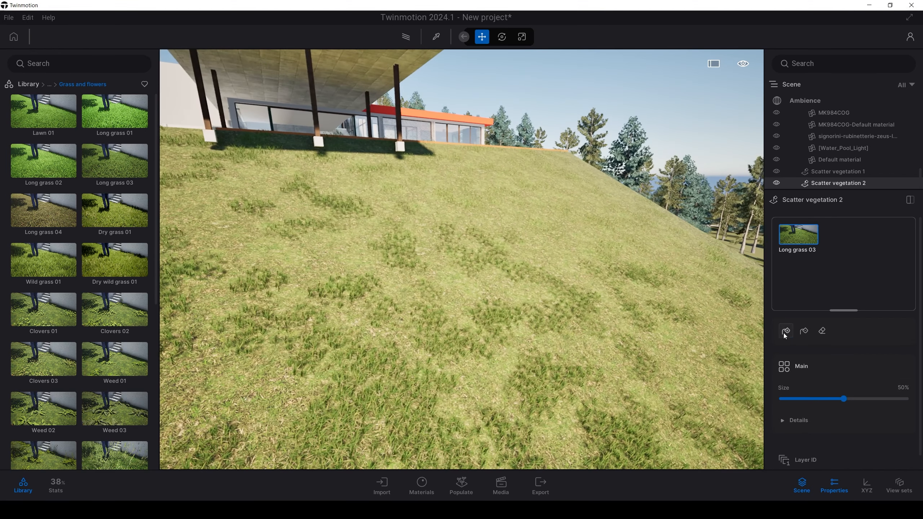
pyautogui.click(785, 332)
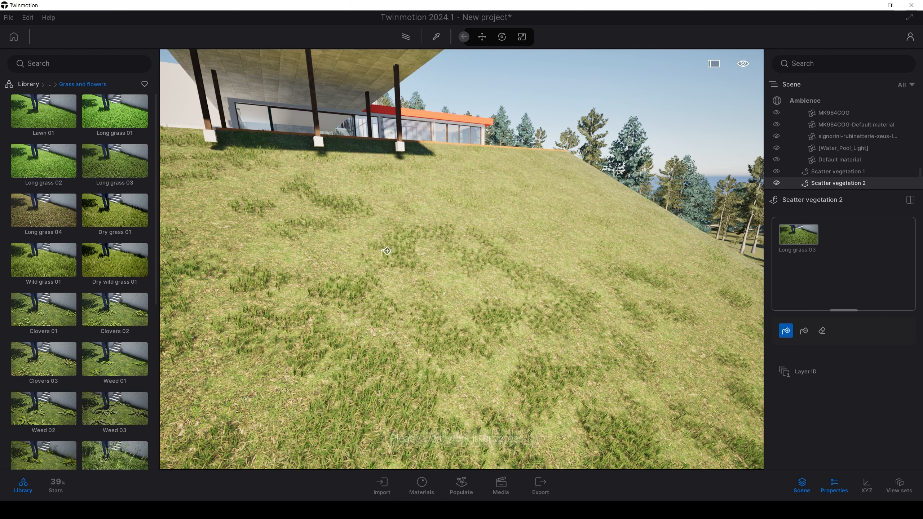
pyautogui.press('Escape')
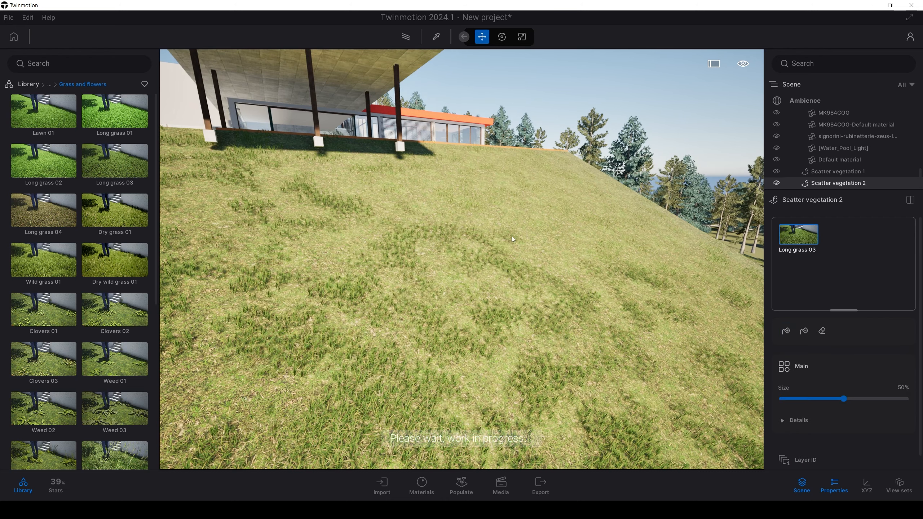
# Inspect the scattered long grass up close and delete its scatter group from the scene
pyautogui.press('w')
pyautogui.press('s')
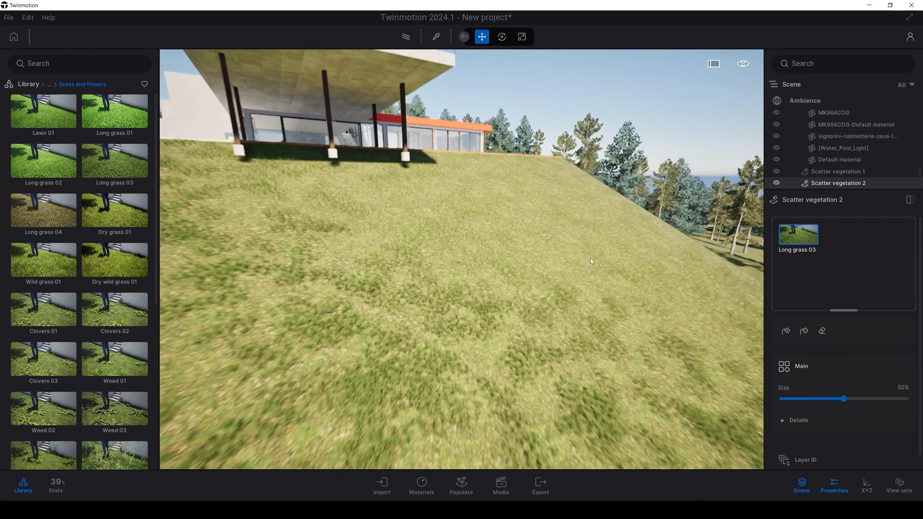
pyautogui.press('w')
pyautogui.moveTo(590, 259); pyautogui.dragTo(629, 296, button='right')
pyautogui.press('w')
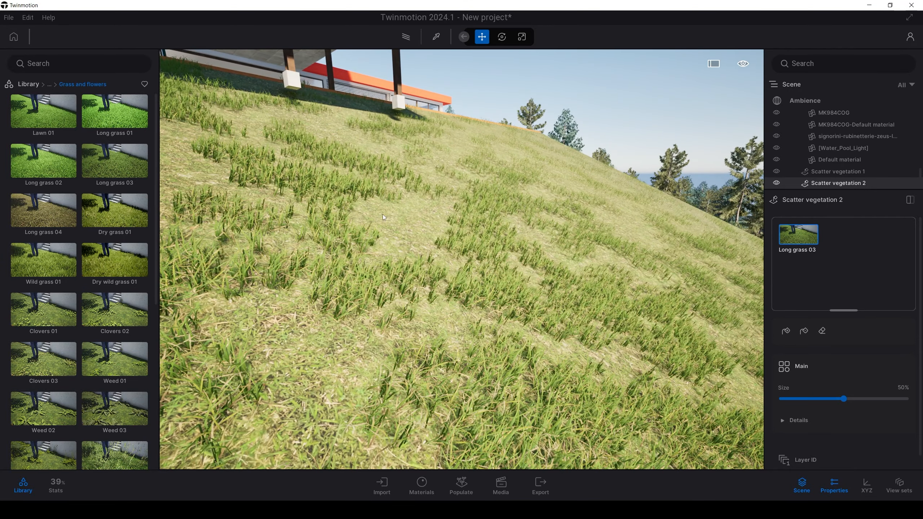
pyautogui.press('s')
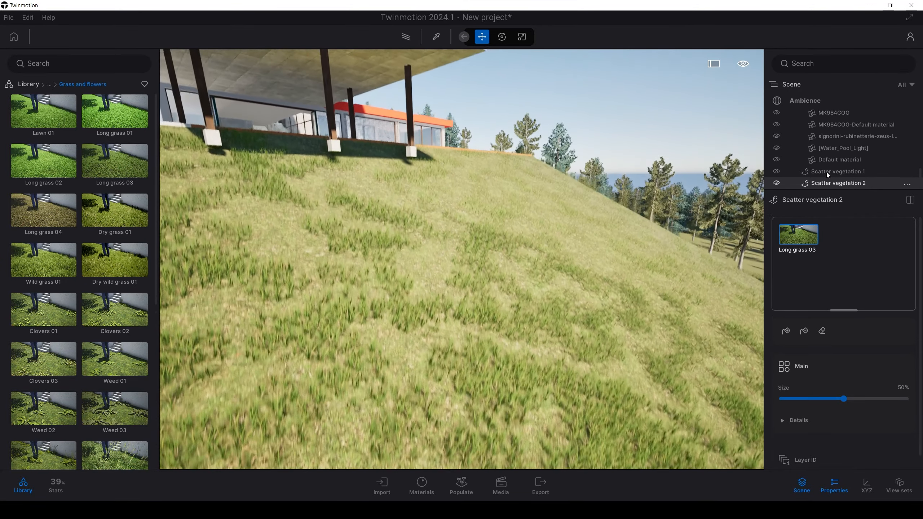
pyautogui.click(827, 172)
pyautogui.click(829, 184)
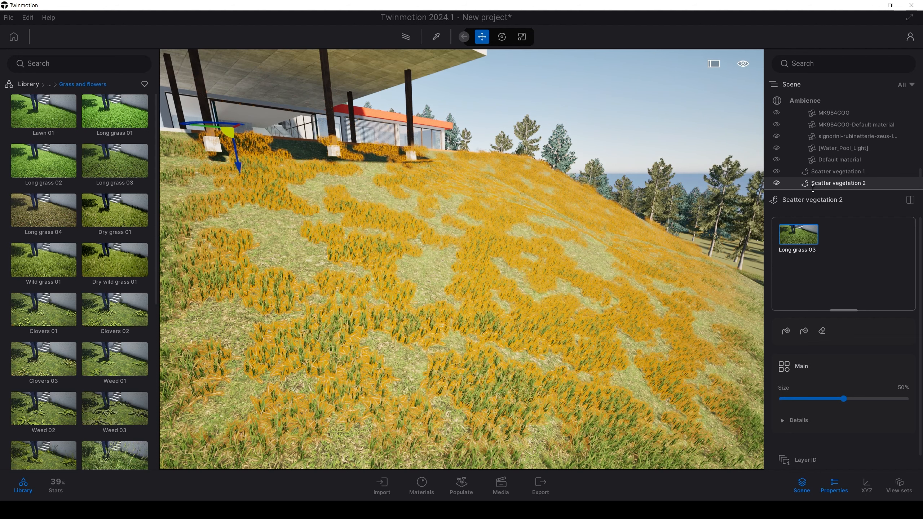
pyautogui.press('Delete')
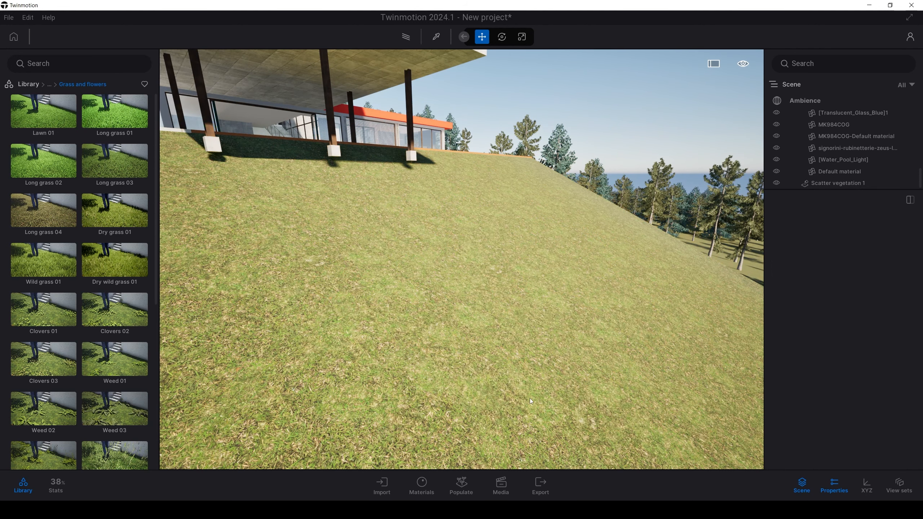
# Draw a curved Spacing path across the grass slope in front of the house and finish it
pyautogui.click(466, 493)
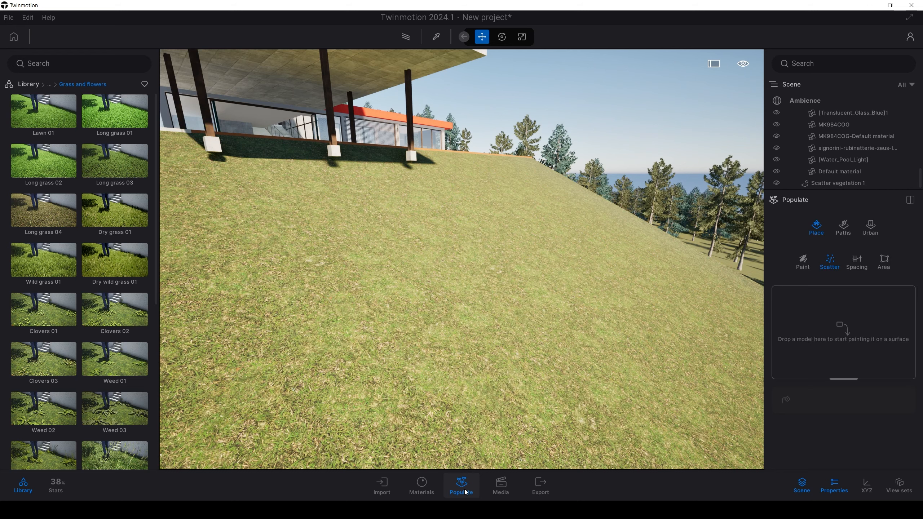
pyautogui.click(853, 268)
pyautogui.scroll(-10, 586, 254)
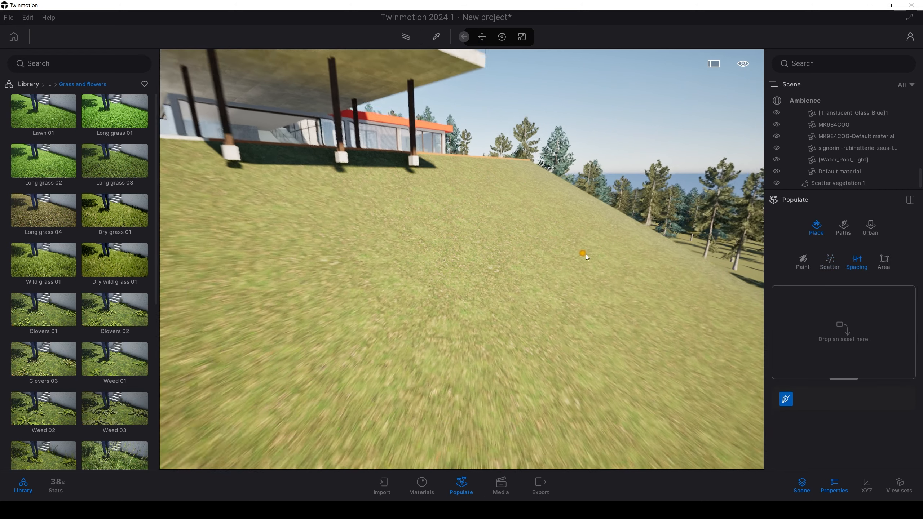
pyautogui.moveTo(570, 301); pyautogui.dragTo(475, 339, button='right')
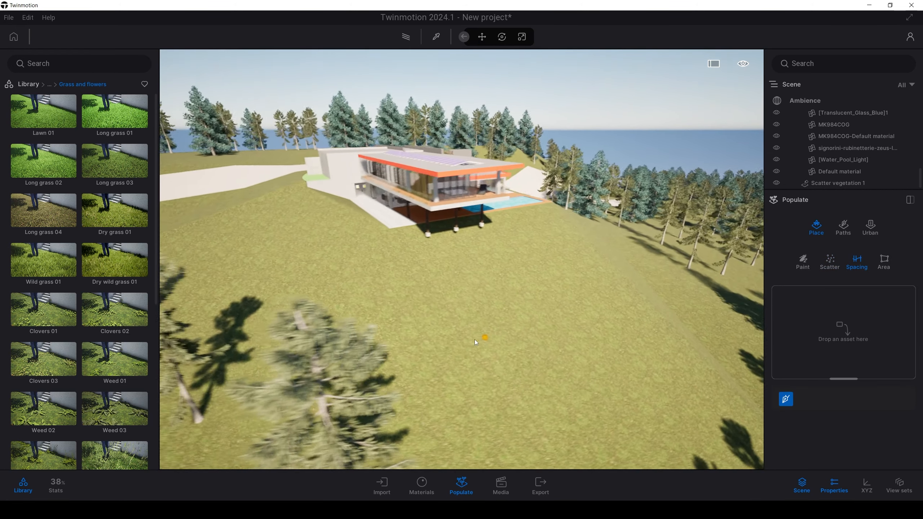
pyautogui.scroll(2, 468, 357)
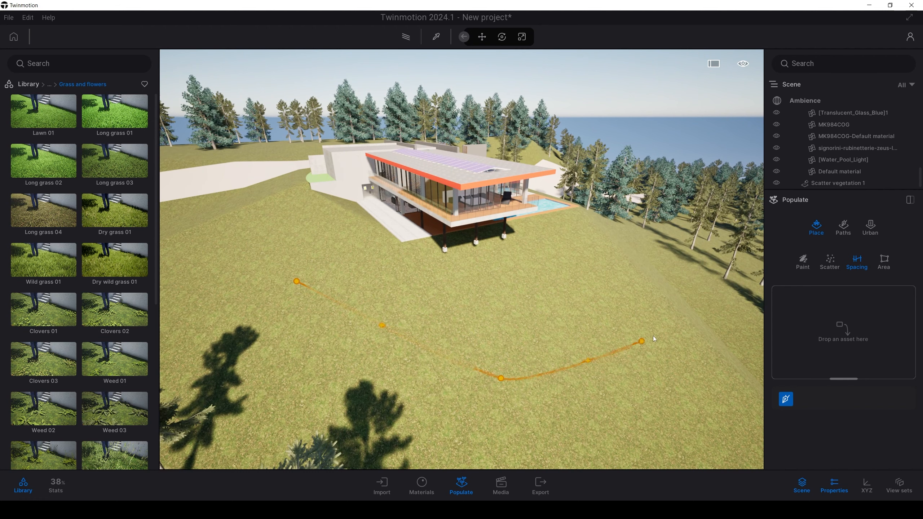
pyautogui.press('Escape')
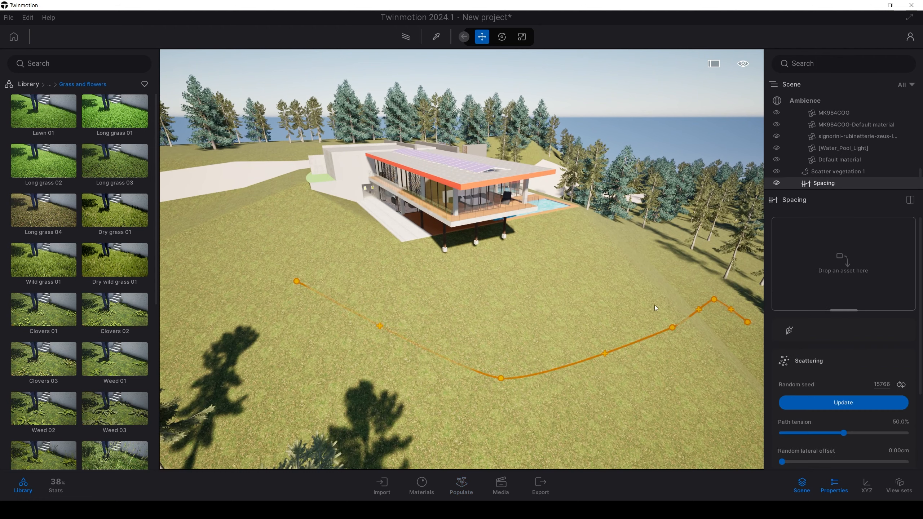
# Assign the Japanese cedar from the tree library to the spacing path below the house
pyautogui.press('d')
pyautogui.press('w')
pyautogui.press('q')
pyautogui.press('d')
pyautogui.press('q')
pyautogui.moveTo(638, 318); pyautogui.dragTo(608, 311, button='right')
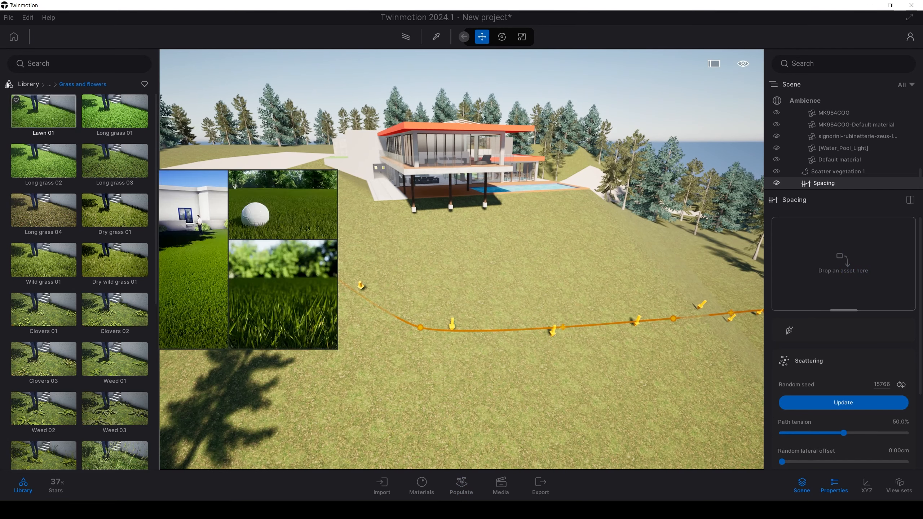
pyautogui.click(52, 89)
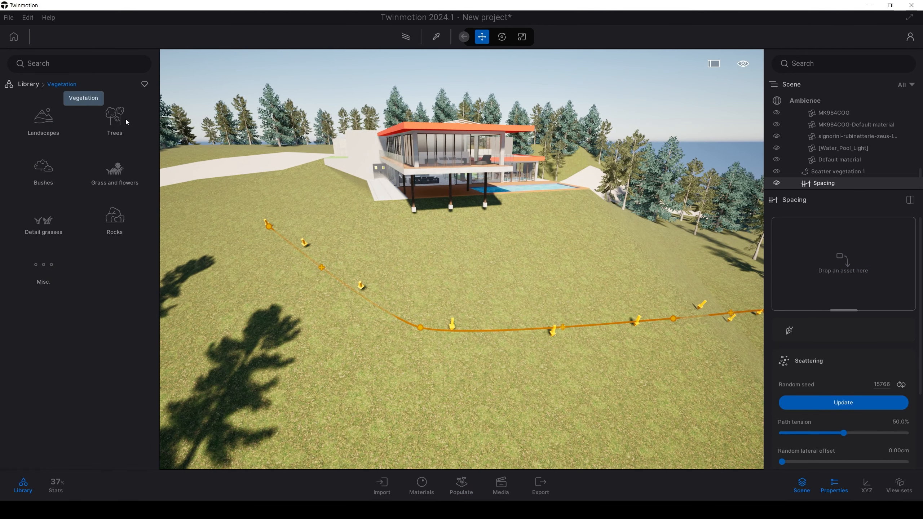
pyautogui.click(122, 122)
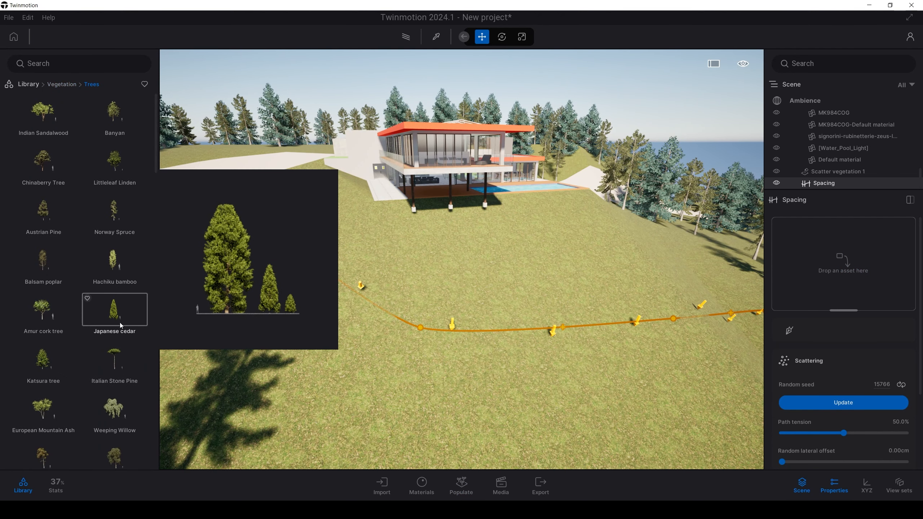
pyautogui.moveTo(119, 322); pyautogui.dragTo(841, 271)
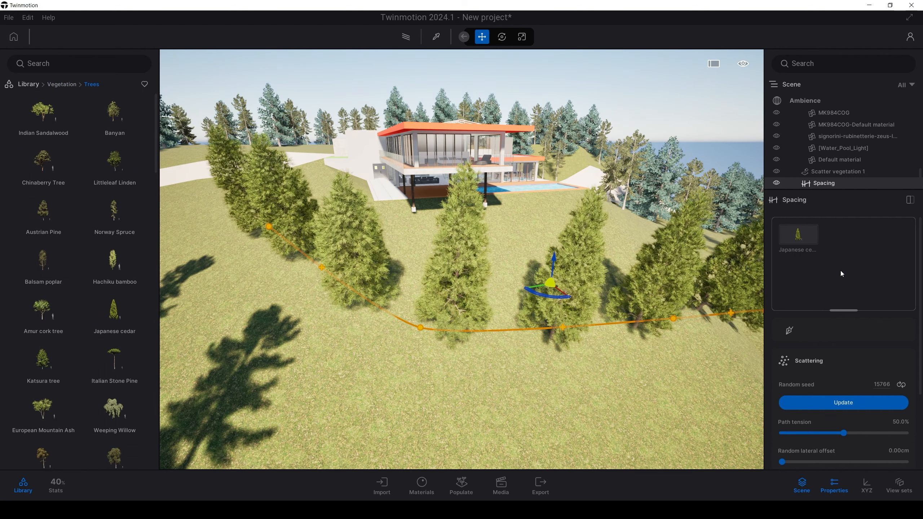
# Examine the cedar row along the path and its scattering and per-object settings, such as count, path tension, scale and rotation
pyautogui.press('s')
pyautogui.press('d')
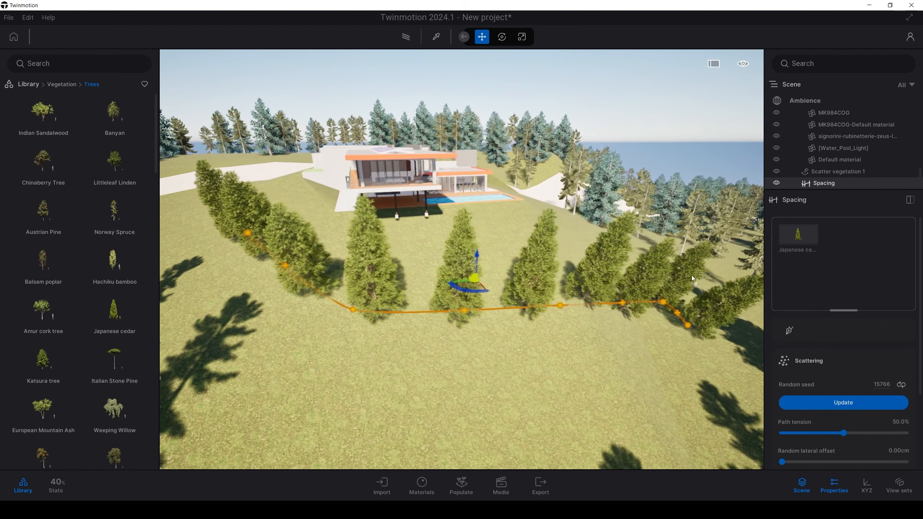
pyautogui.press('q')
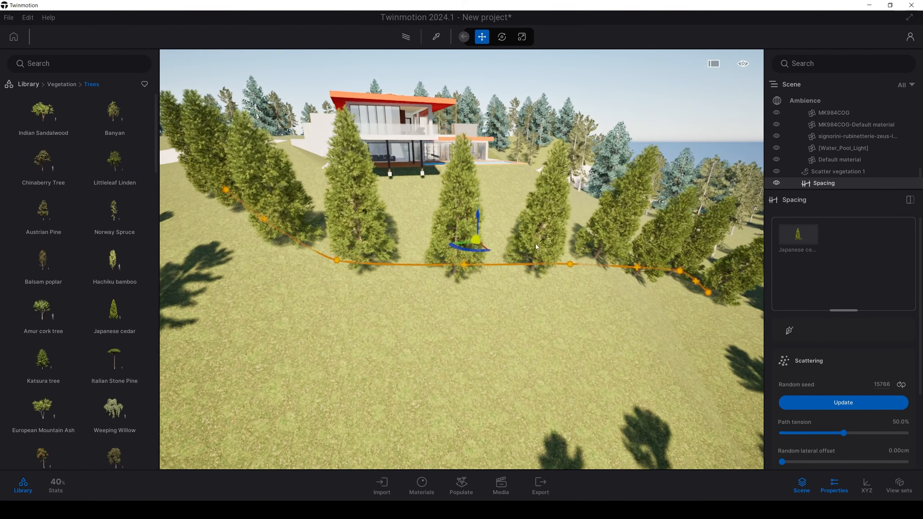
pyautogui.press('w')
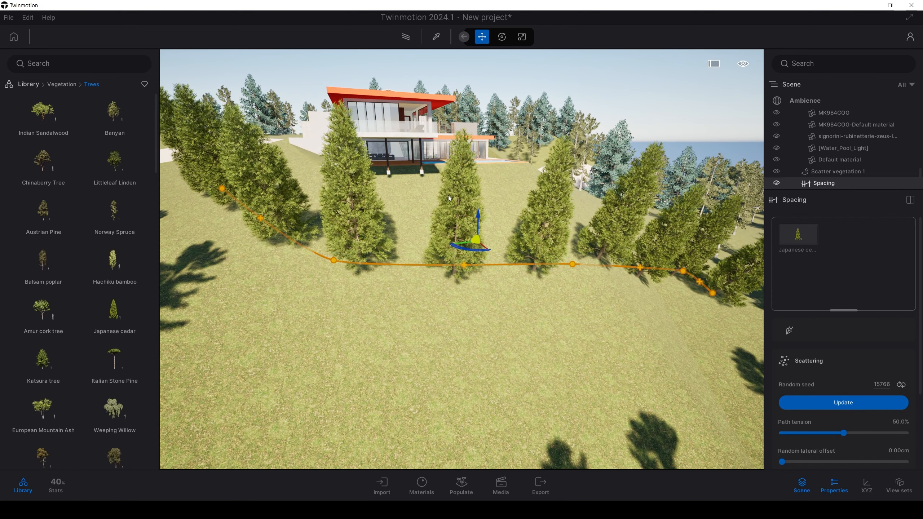
pyautogui.scroll(-3, 838, 375)
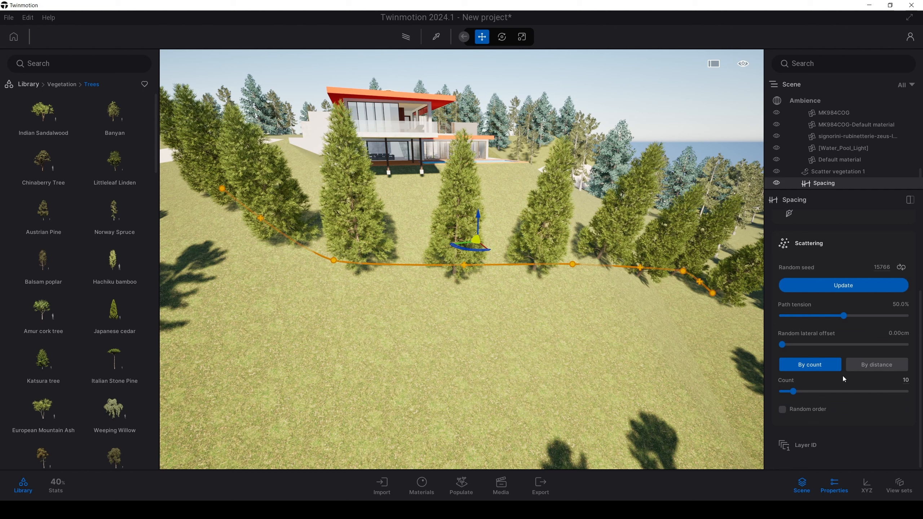
pyautogui.scroll(3, 824, 398)
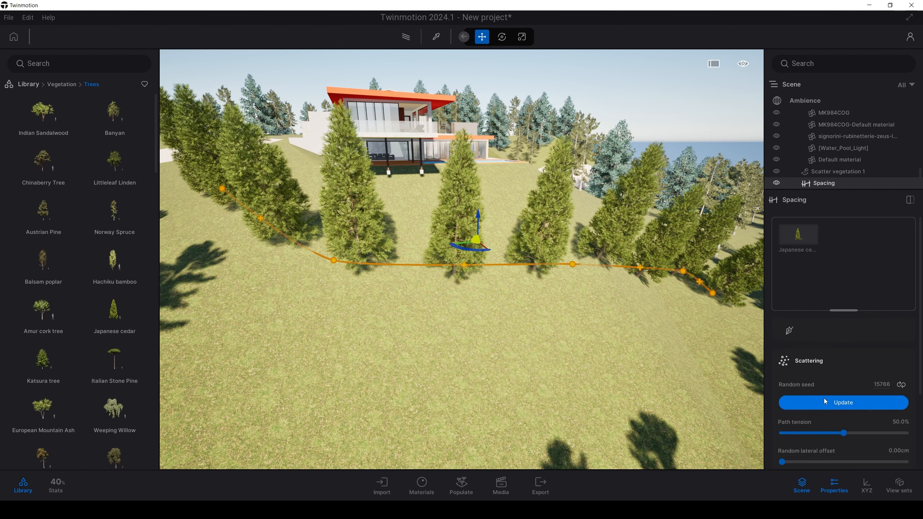
pyautogui.scroll(-2, 824, 398)
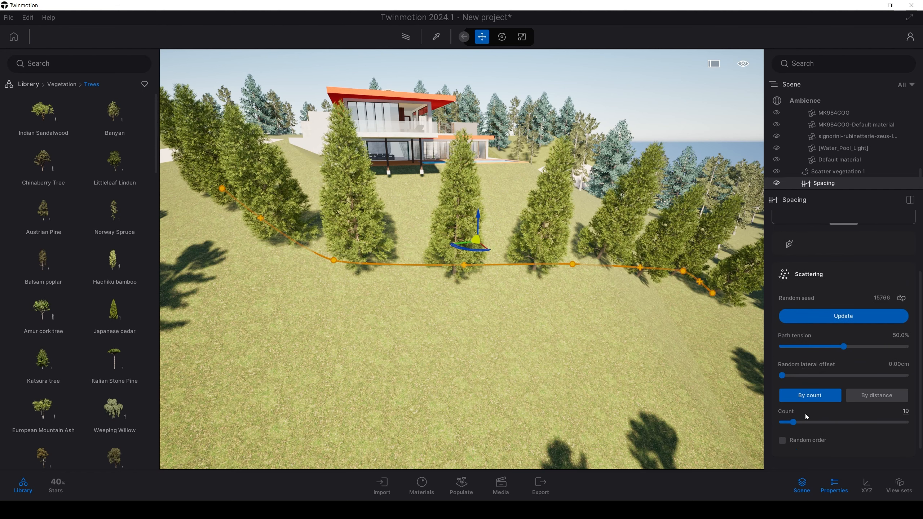
pyautogui.scroll(2, 806, 402)
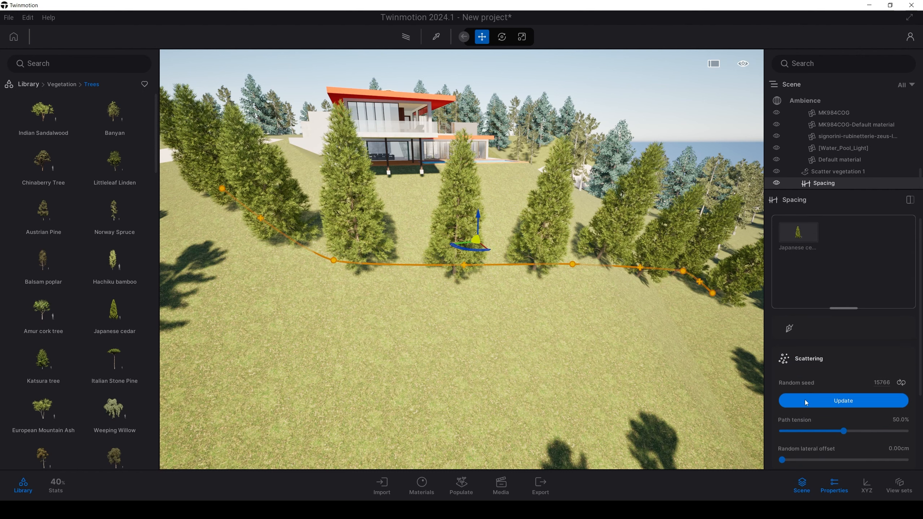
pyautogui.scroll(-3, 825, 426)
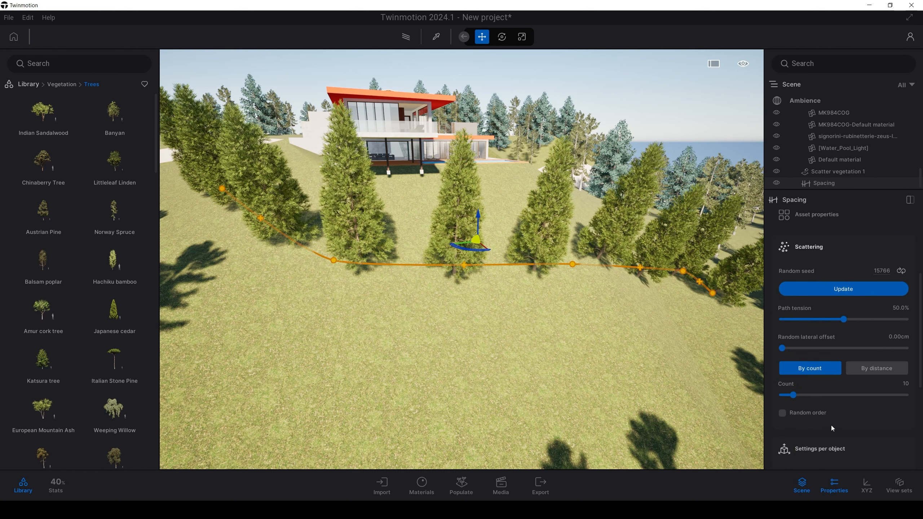
pyautogui.scroll(-2, 832, 426)
pyautogui.scroll(5, 801, 272)
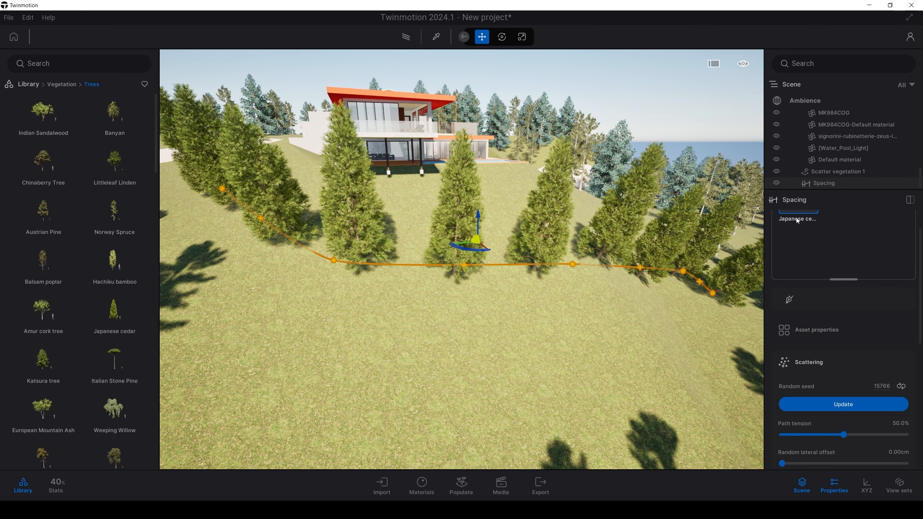
pyautogui.scroll(1, 793, 232)
pyautogui.scroll(-6, 832, 378)
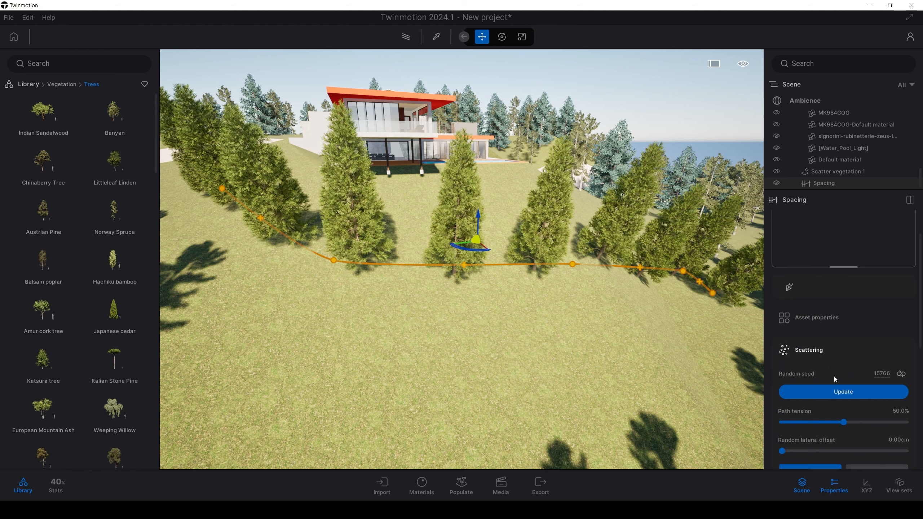
pyautogui.scroll(-2, 832, 378)
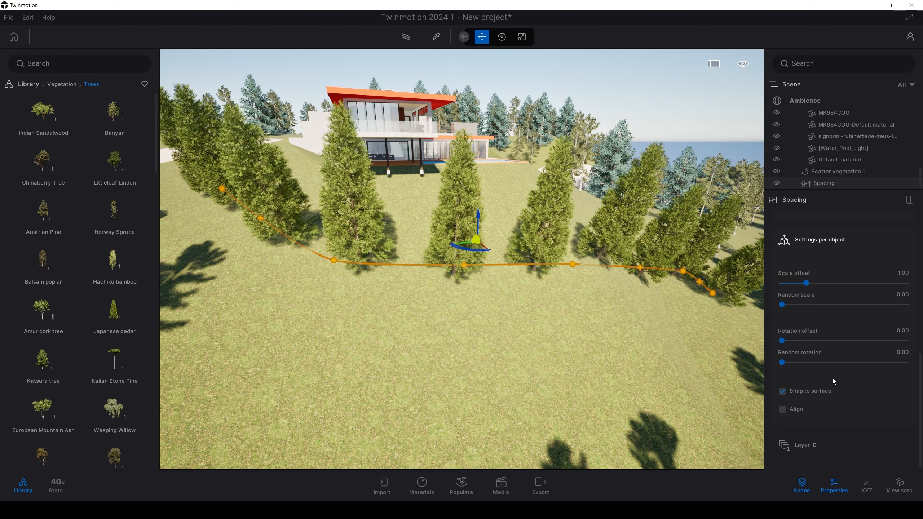
# Turn the Align option of the cedar row on and back off, and compare how the trees follow the slope
pyautogui.click(789, 413)
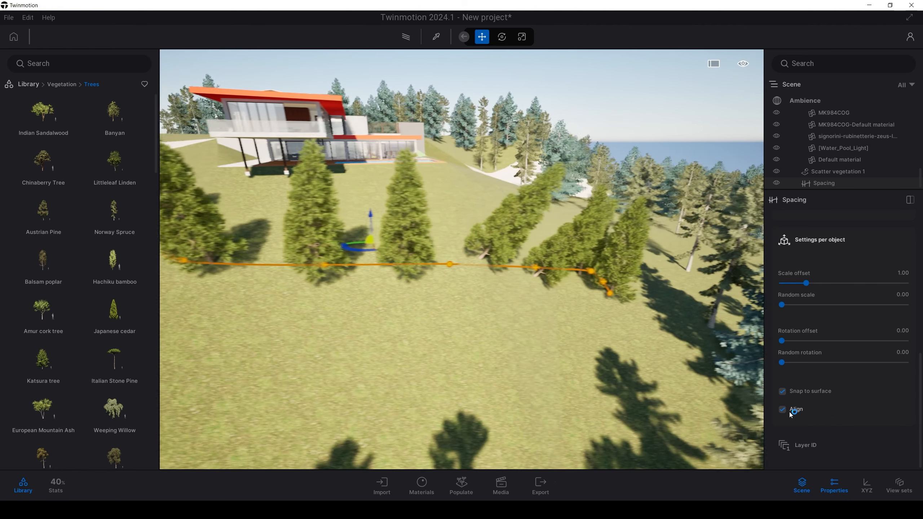
pyautogui.click(782, 410)
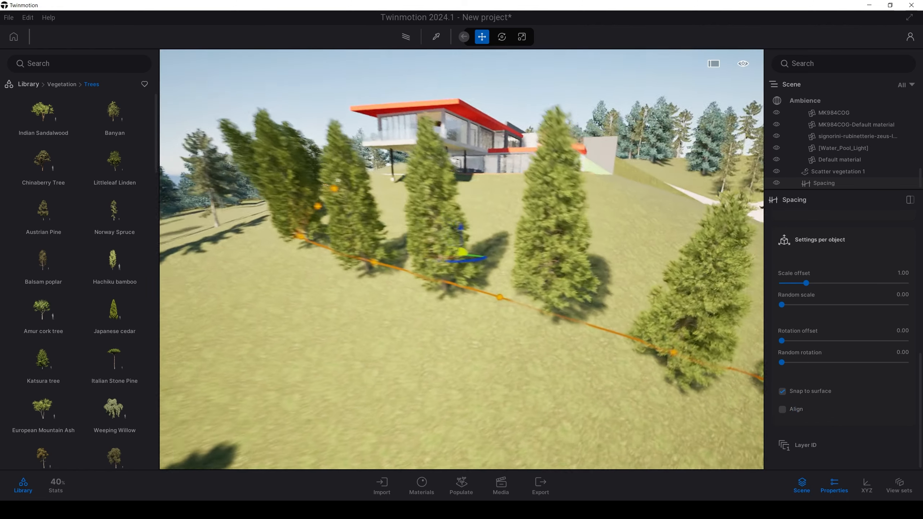
pyautogui.moveTo(461, 259); pyautogui.dragTo(378, 255, button='right')
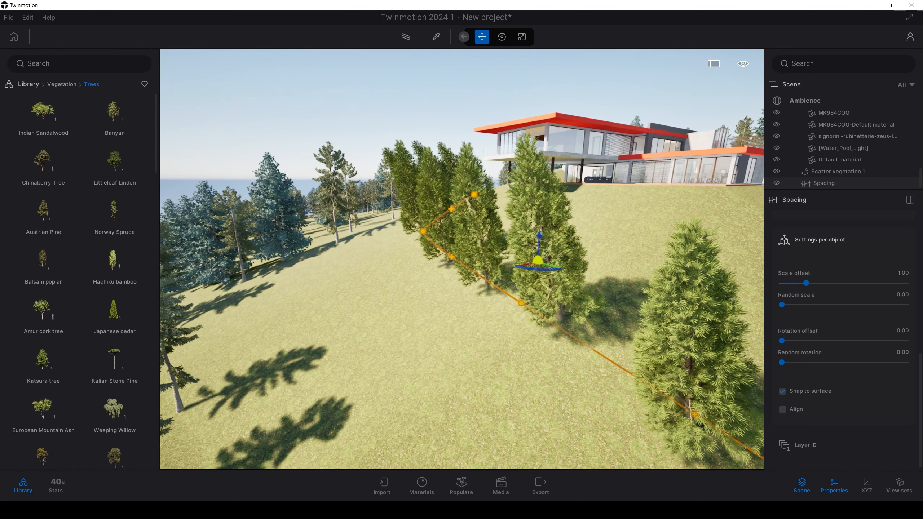
pyautogui.scroll(5, 810, 371)
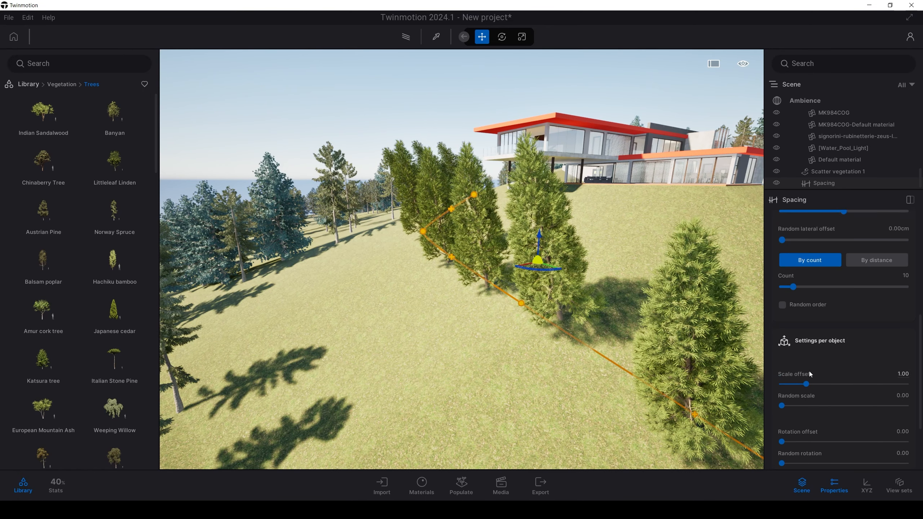
pyautogui.scroll(5, 812, 363)
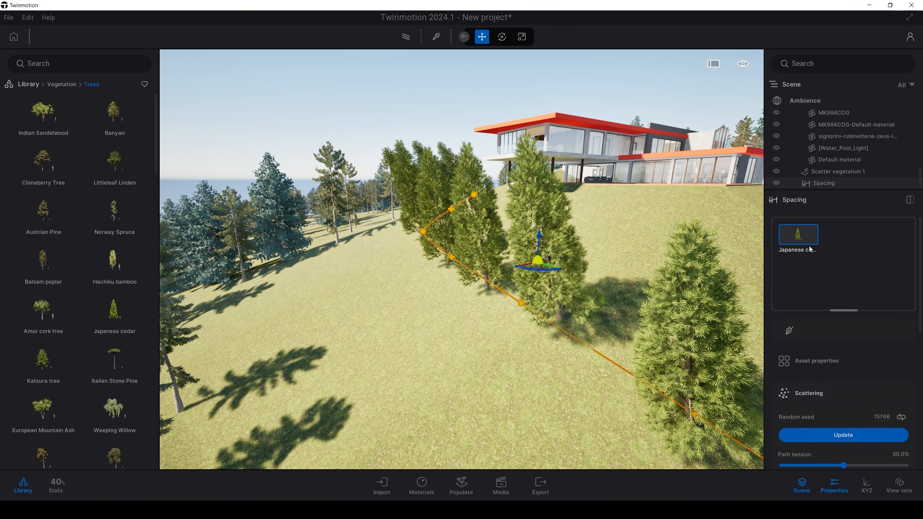
pyautogui.scroll(-10, 802, 390)
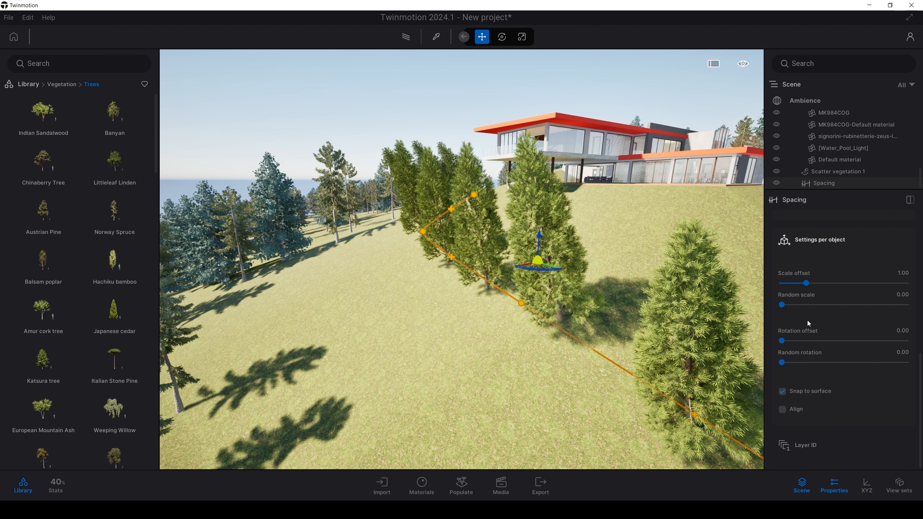
pyautogui.moveTo(442, 157); pyautogui.dragTo(456, 99, button='right')
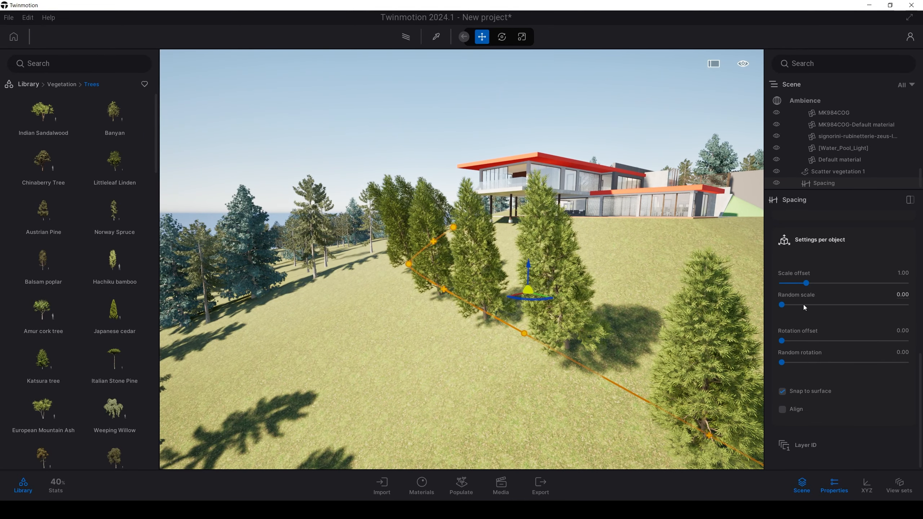
# Raise the cedar path slightly and set scale offset 1.38, random scale 0.14, rotation offset 53.74 and random rotation 0.18
pyautogui.moveTo(527, 266); pyautogui.dragTo(529, 241)
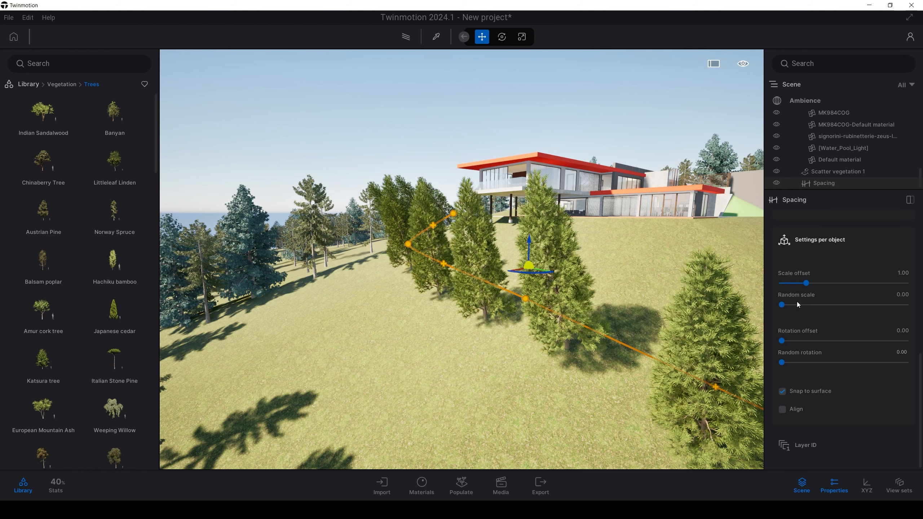
pyautogui.moveTo(806, 284); pyautogui.dragTo(816, 282)
pyautogui.click(799, 305)
pyautogui.click(800, 341)
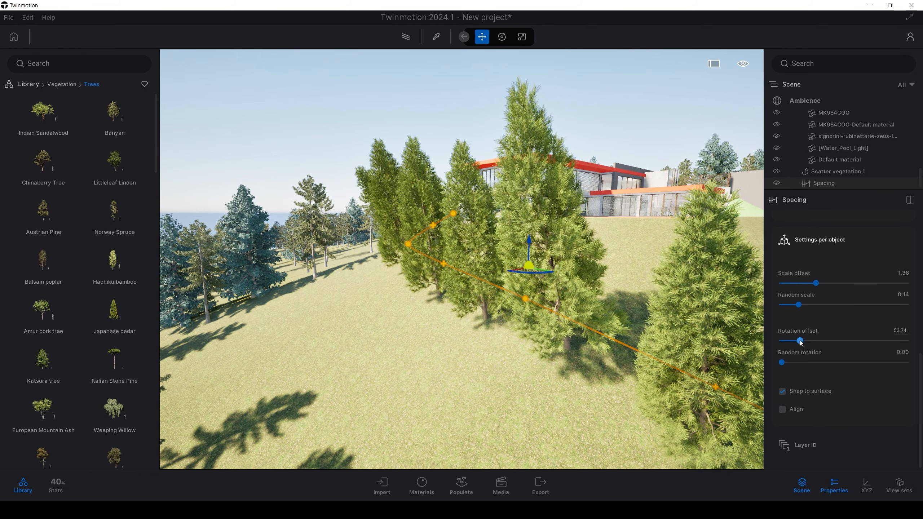
pyautogui.click(804, 363)
# Set the cedar path tension to 29.6% and space the trees by distance at 544.74 cm
pyautogui.scroll(5, 810, 383)
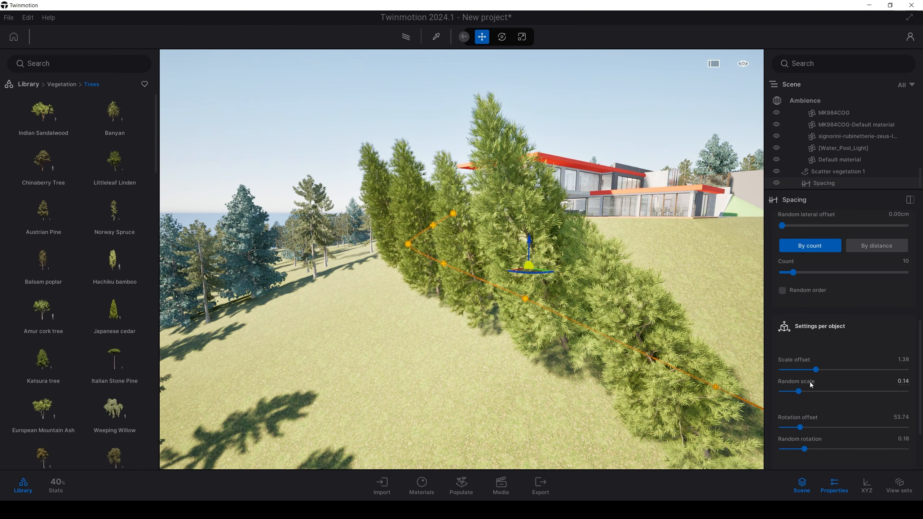
pyautogui.scroll(1, 832, 320)
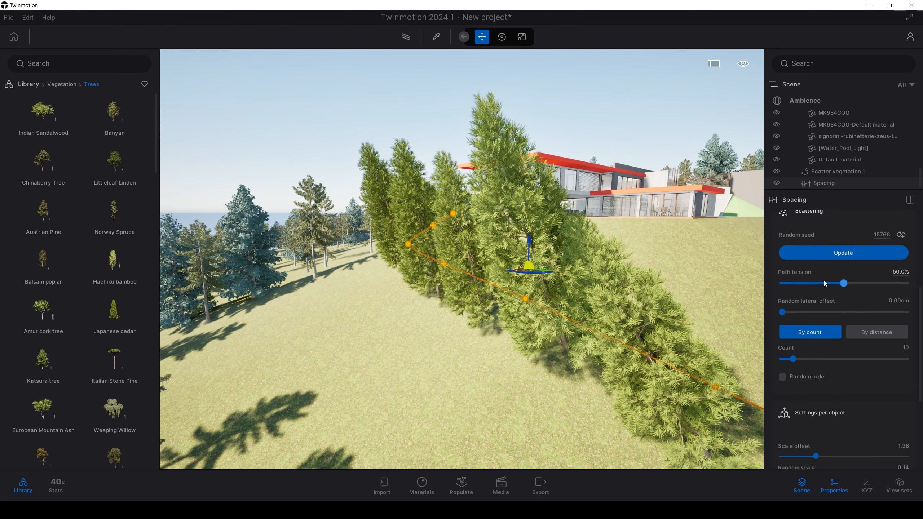
pyautogui.moveTo(825, 283); pyautogui.dragTo(818, 281)
pyautogui.click(874, 336)
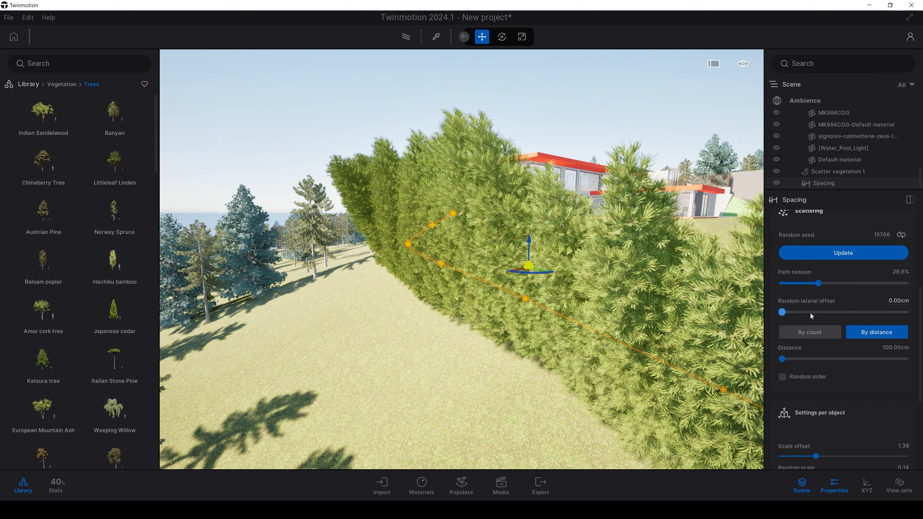
pyautogui.press('a')
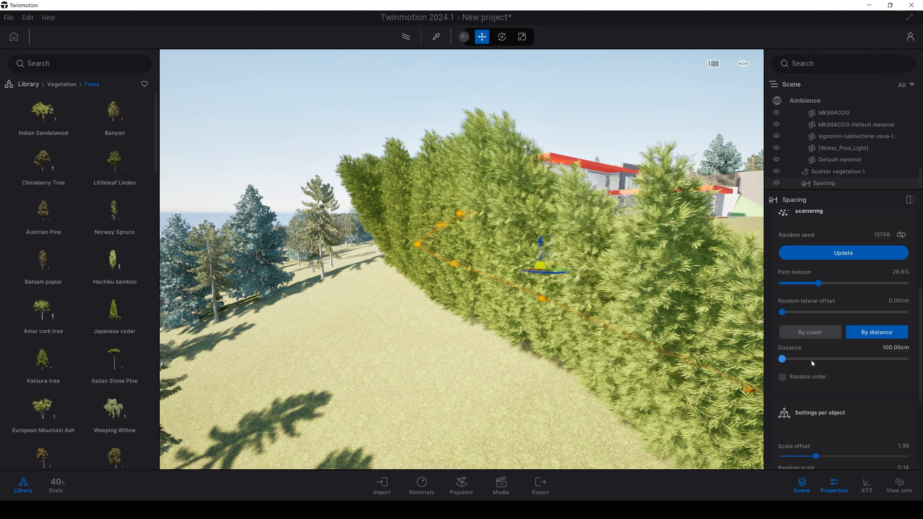
pyautogui.moveTo(811, 360); pyautogui.dragTo(843, 359)
pyautogui.moveTo(512, 295); pyautogui.dragTo(569, 295, button='right')
pyautogui.press('s')
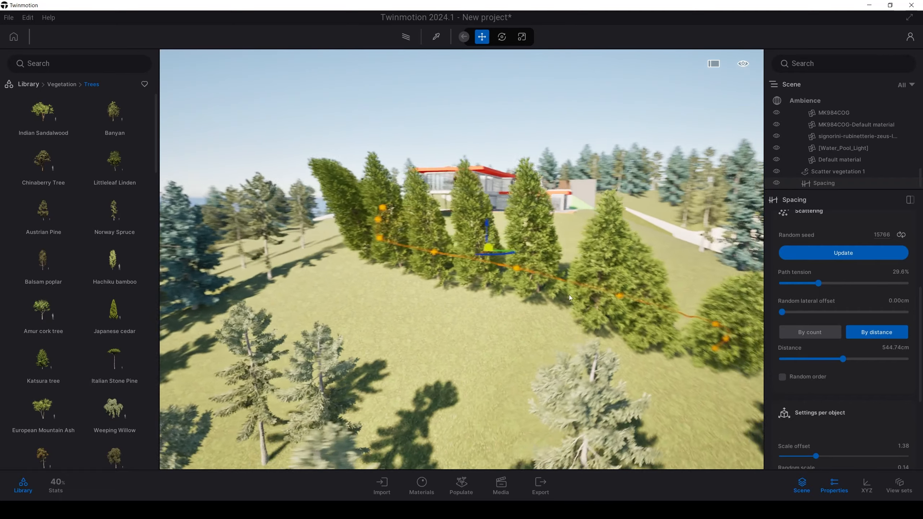
# Examine the respaced cedar row and its path along the slope from both ends and from above
pyautogui.scroll(5, 813, 363)
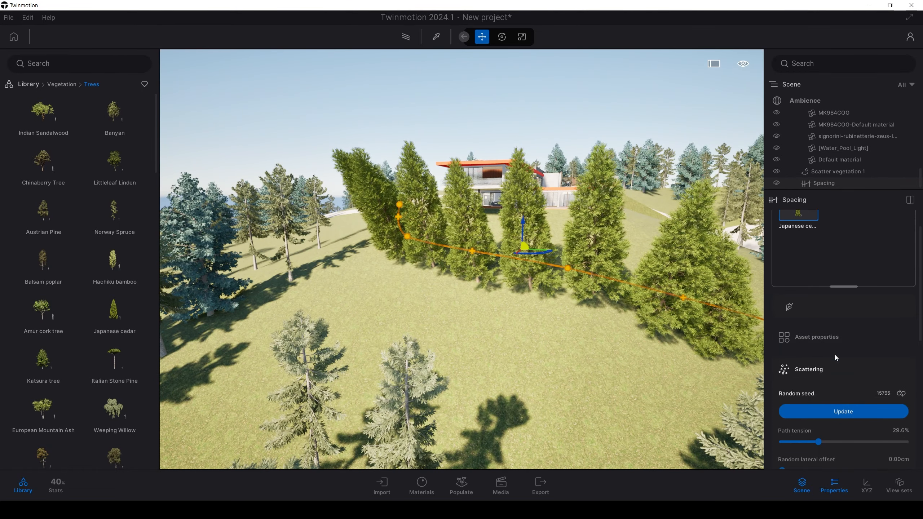
pyautogui.scroll(-2, 836, 355)
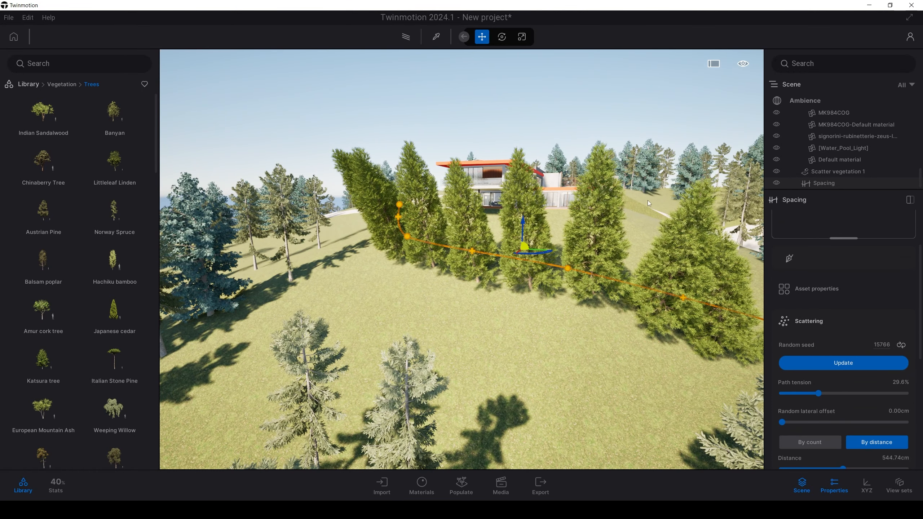
pyautogui.press('d')
pyautogui.moveTo(523, 234); pyautogui.dragTo(430, 220, button='right')
pyautogui.press('e')
pyautogui.press('w')
pyautogui.press('s')
pyautogui.press('q')
pyautogui.press('e')
pyautogui.press('w')
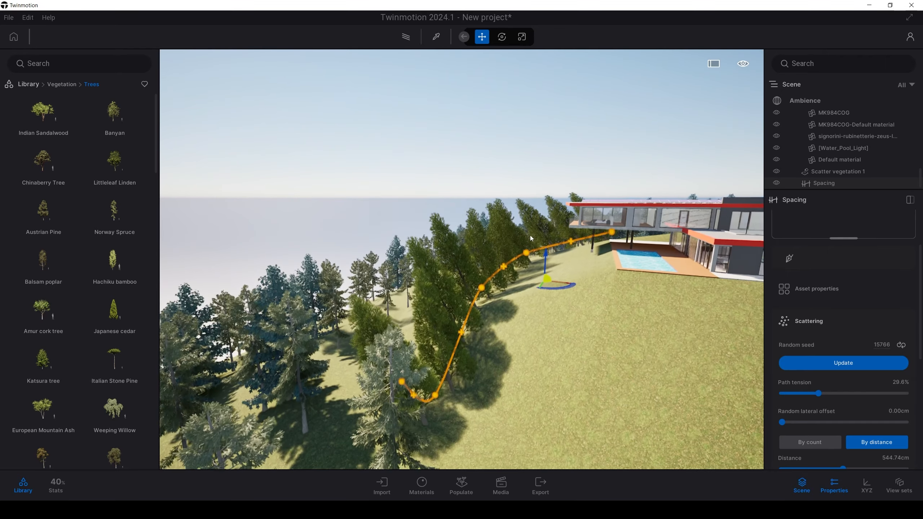
pyautogui.press('q')
# Toggle the cedar row's Align option repeatedly to compare the trees' orientation on the steep slope
pyautogui.scroll(-3, 844, 330)
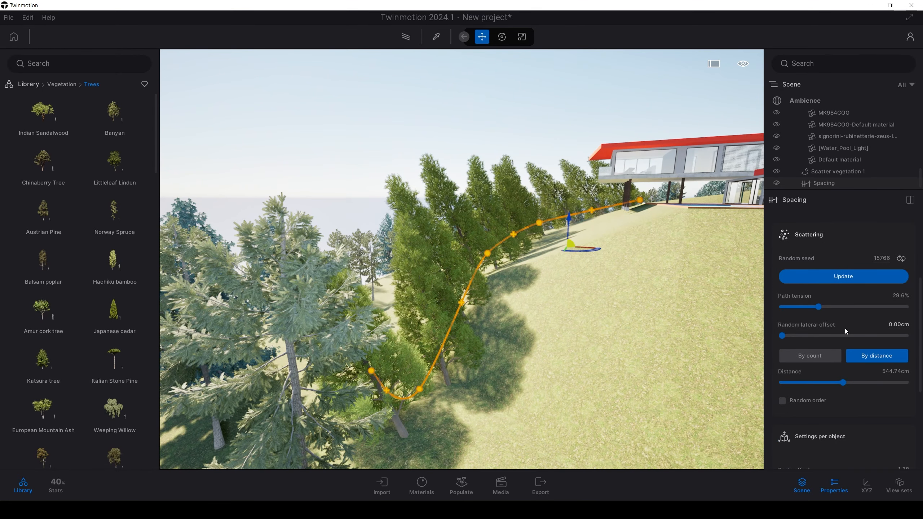
pyautogui.scroll(-3, 847, 355)
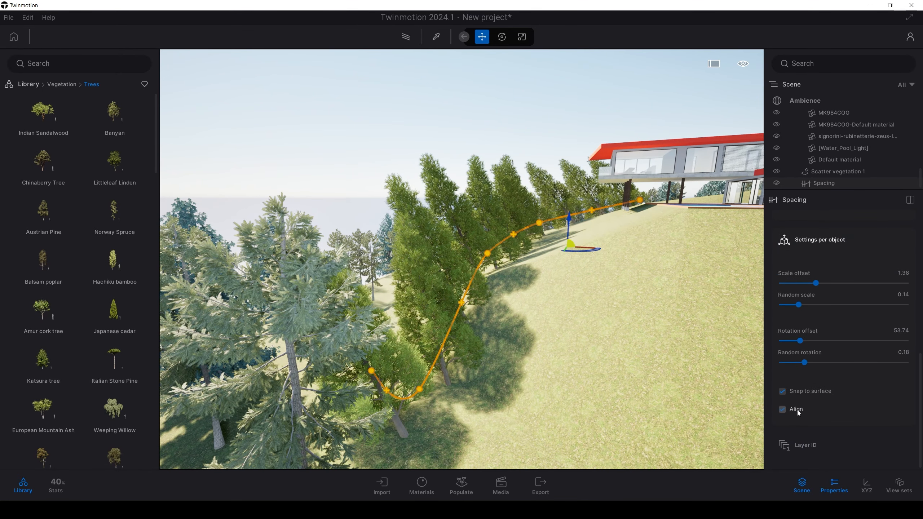
pyautogui.click(797, 411)
pyautogui.click(796, 411)
pyautogui.click(797, 410)
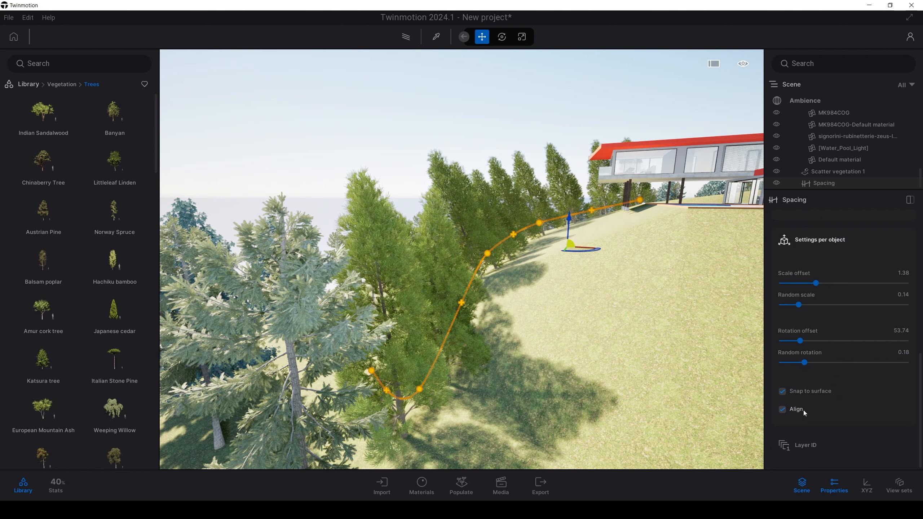
# Check the Japanese cedar's age and season properties and delete the spacing row from the scene
pyautogui.scroll(5, 803, 409)
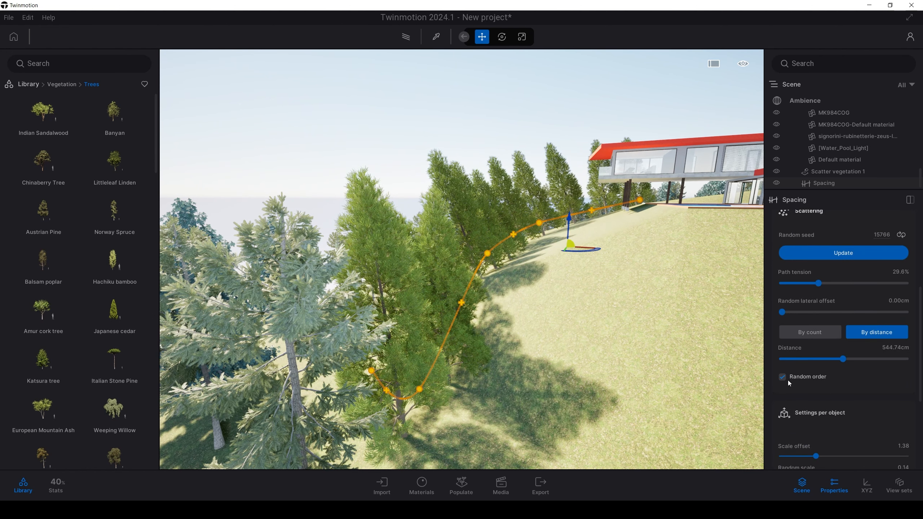
pyautogui.scroll(4, 793, 381)
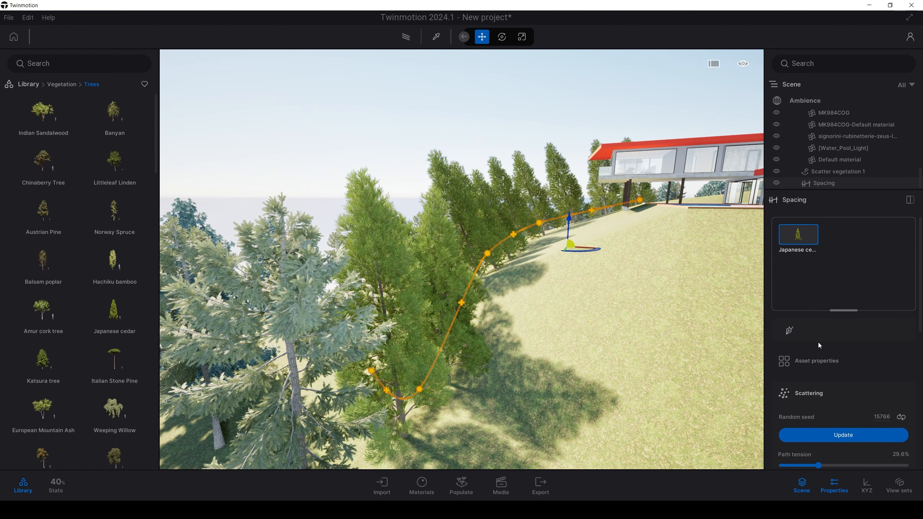
pyautogui.click(807, 360)
pyautogui.scroll(-2, 809, 364)
pyautogui.scroll(1, 809, 363)
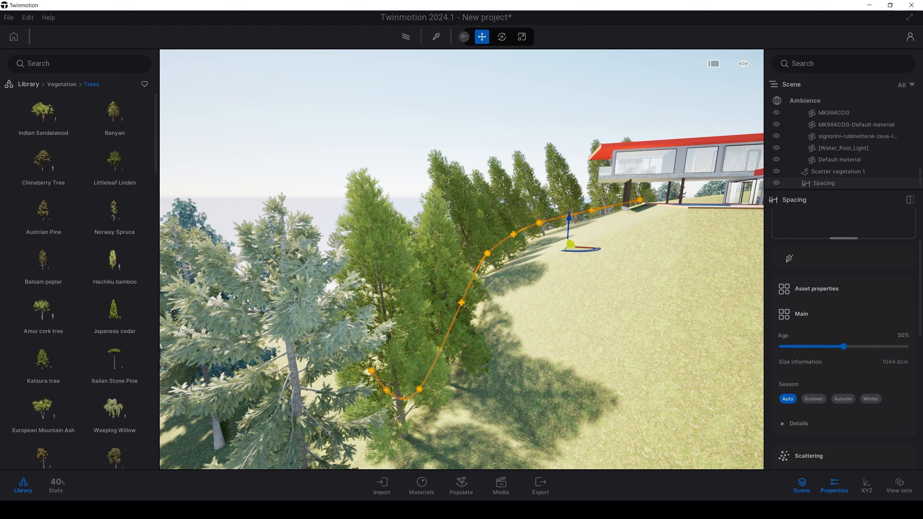
pyautogui.press('Delete')
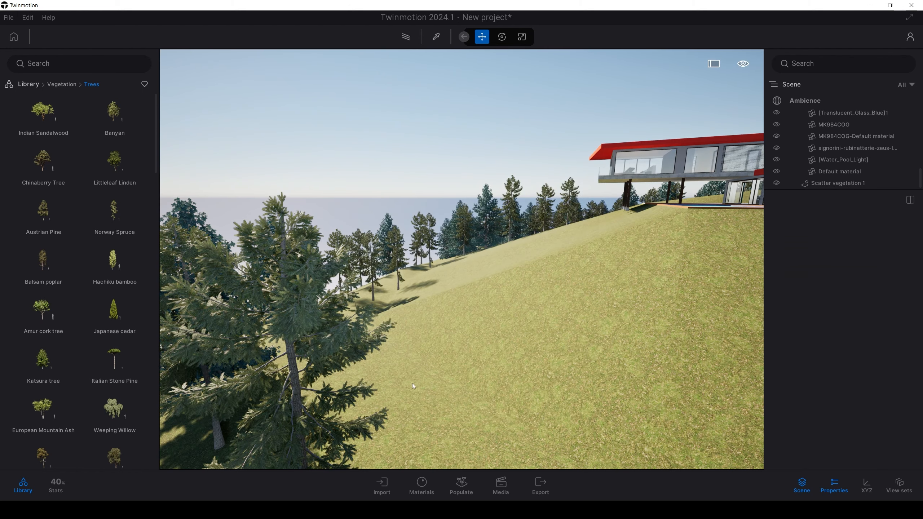
# Draw a closed, rounded Area outline on the grass slope beside the house's pool terrace
pyautogui.click(469, 495)
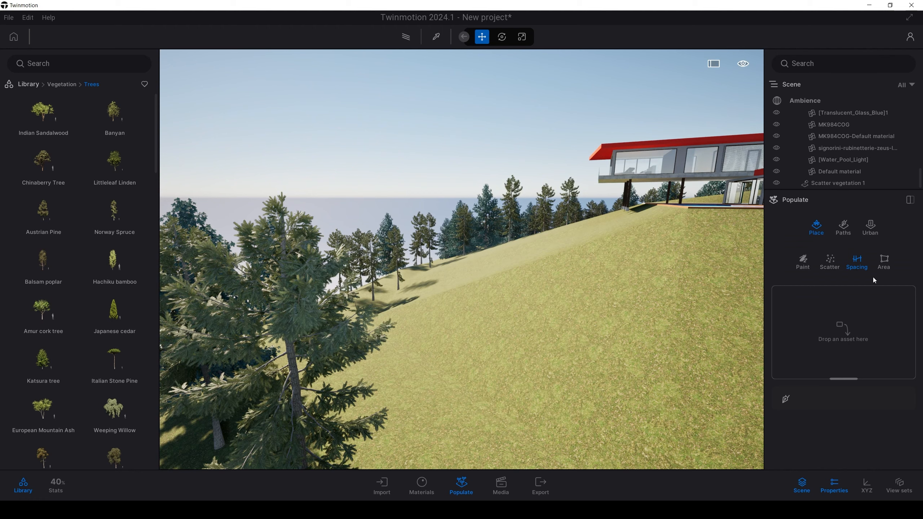
pyautogui.click(883, 263)
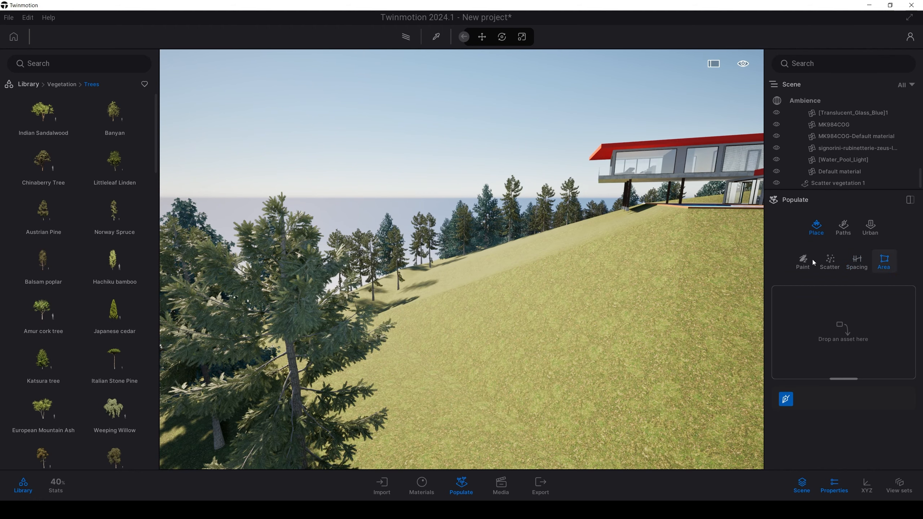
pyautogui.press('e')
pyautogui.moveTo(480, 239); pyautogui.dragTo(536, 356, button='right')
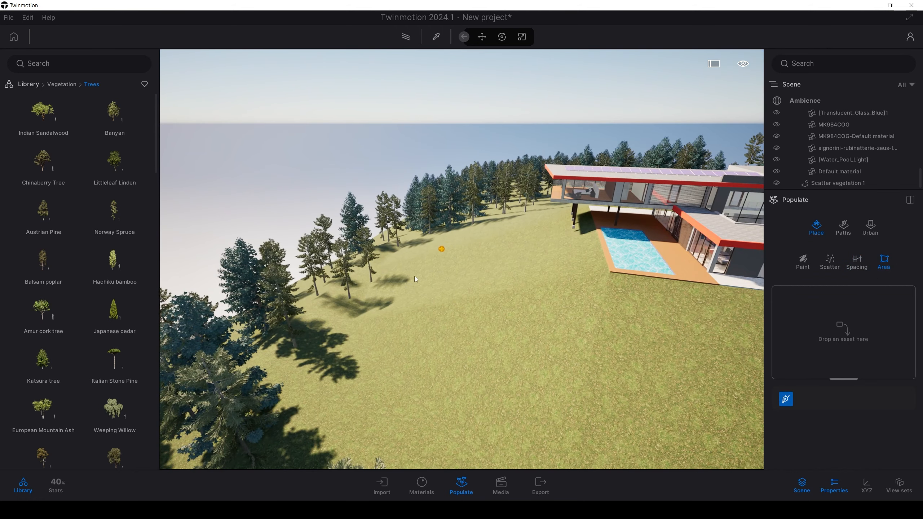
pyautogui.click(374, 345)
pyautogui.click(420, 436)
pyautogui.click(630, 435)
pyautogui.click(670, 365)
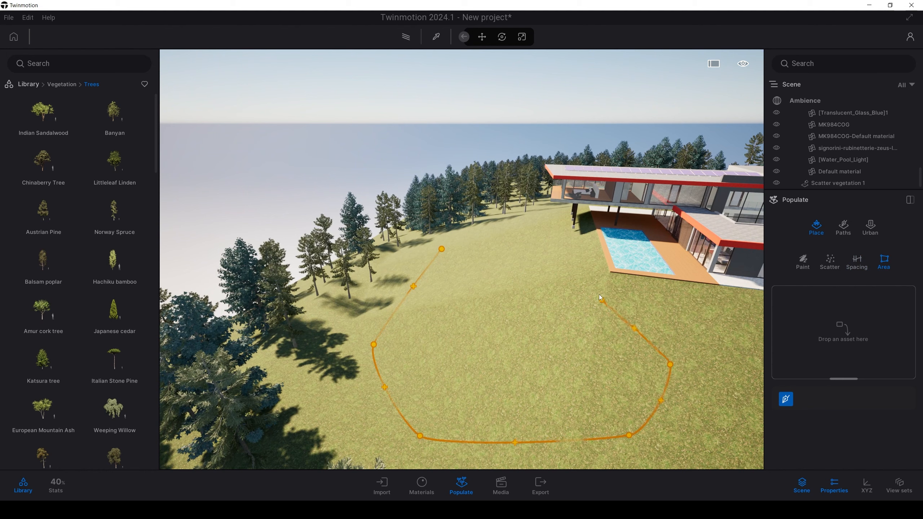
pyautogui.click(600, 271)
pyautogui.click(554, 227)
pyautogui.click(487, 226)
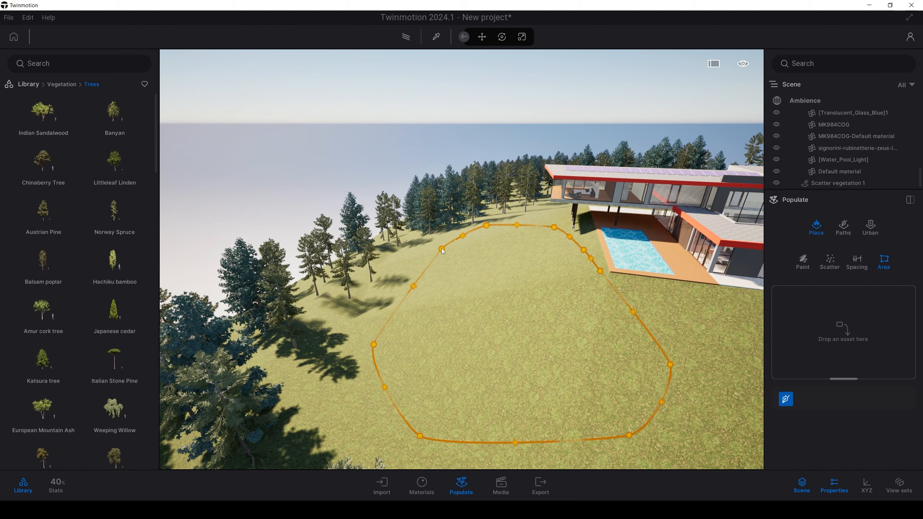
pyautogui.click(442, 250)
# Assign the Japanese cedar from the tree library to the new area on the slope
pyautogui.press('q')
pyautogui.moveTo(480, 270); pyautogui.dragTo(455, 261, button='right')
pyautogui.press('w')
pyautogui.press('w')
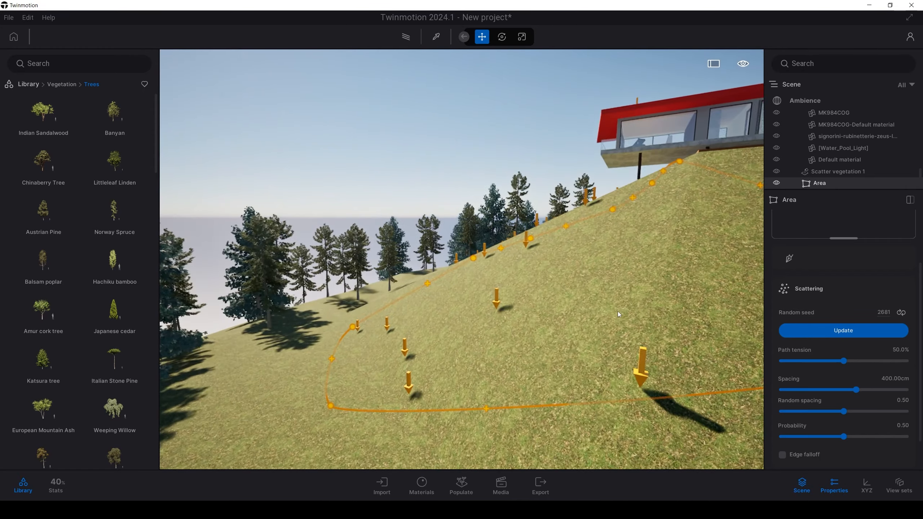
pyautogui.press('q')
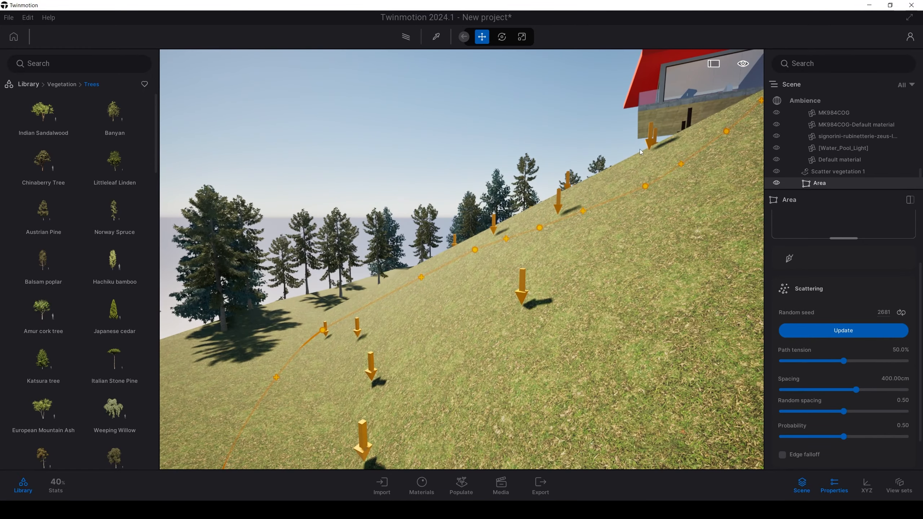
pyautogui.press('d')
pyautogui.press('s')
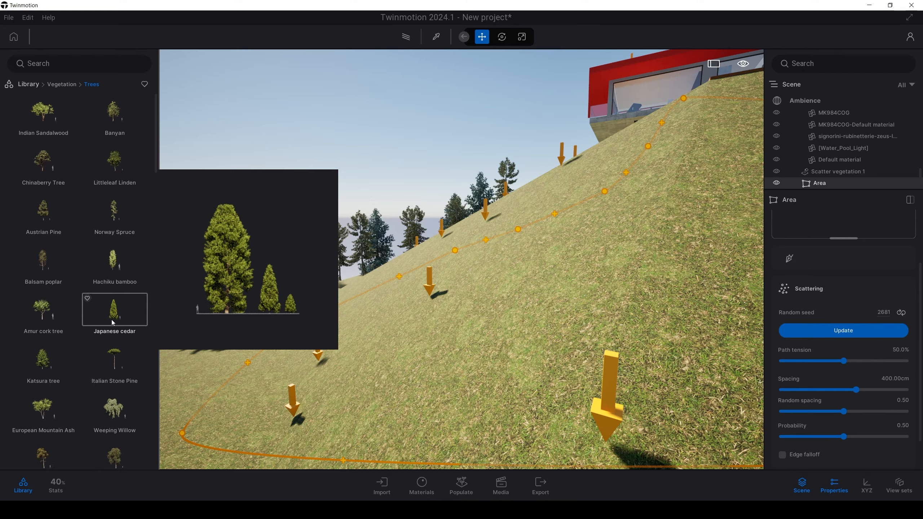
pyautogui.moveTo(112, 323); pyautogui.dragTo(834, 218)
# Examine the cedars filling the outlined area from farther back and above, including their position relative to the house
pyautogui.press('s')
pyautogui.press('e')
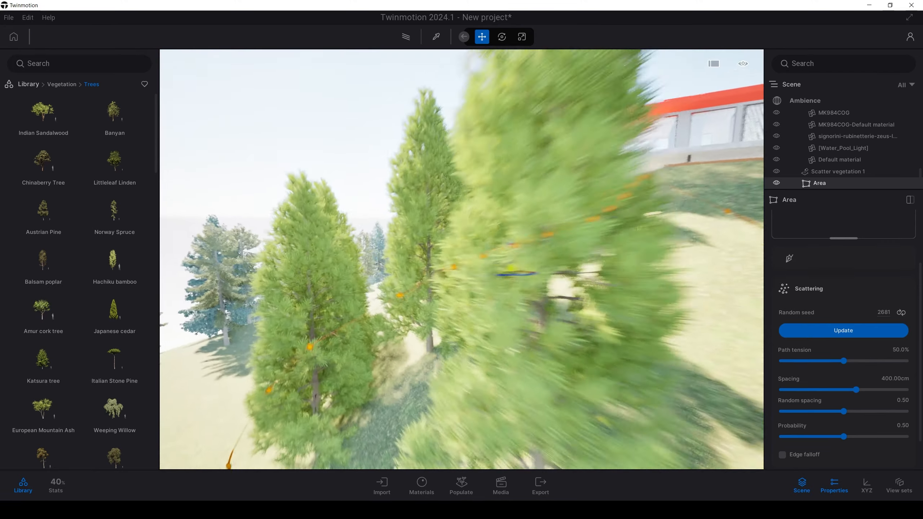
pyautogui.press('s')
pyautogui.press('e')
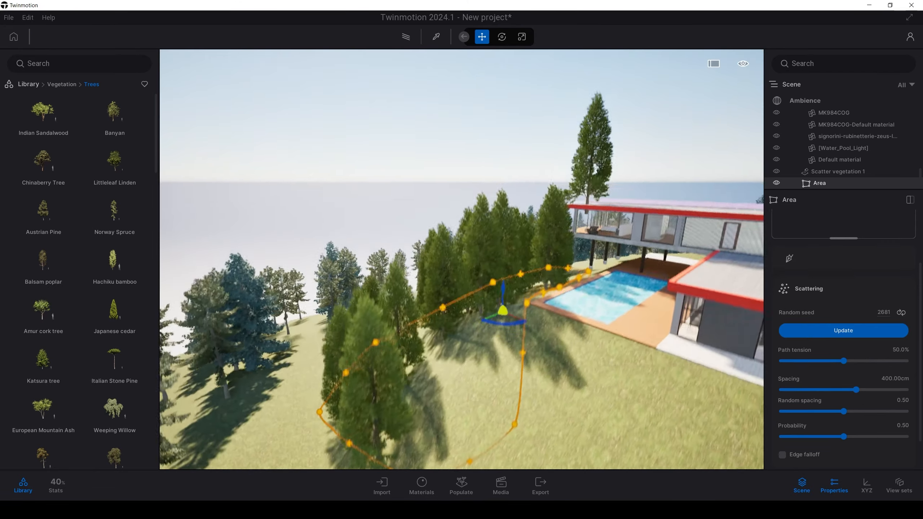
pyautogui.press('s')
pyautogui.press('a')
pyautogui.press('e')
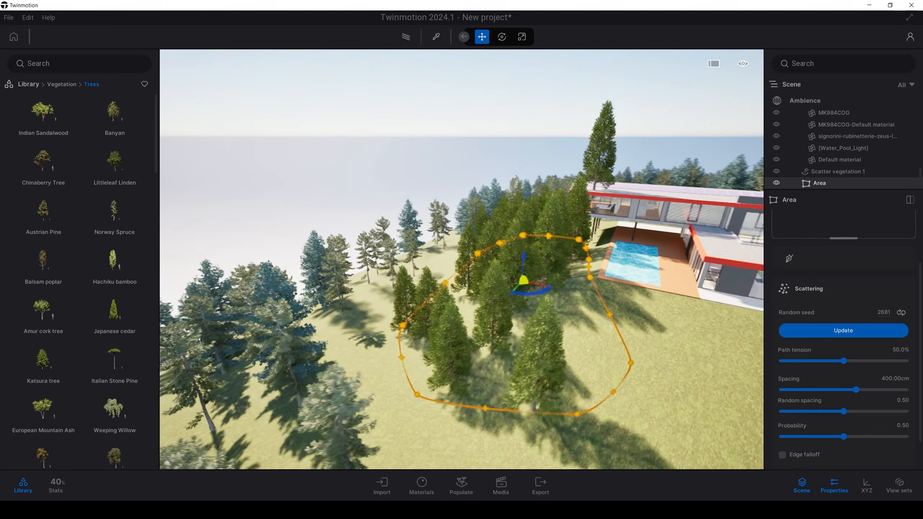
# Set the path tension of the cedar area beside the pool terrace to 58.5%
pyautogui.press('a')
pyautogui.moveTo(534, 283); pyautogui.dragTo(502, 277)
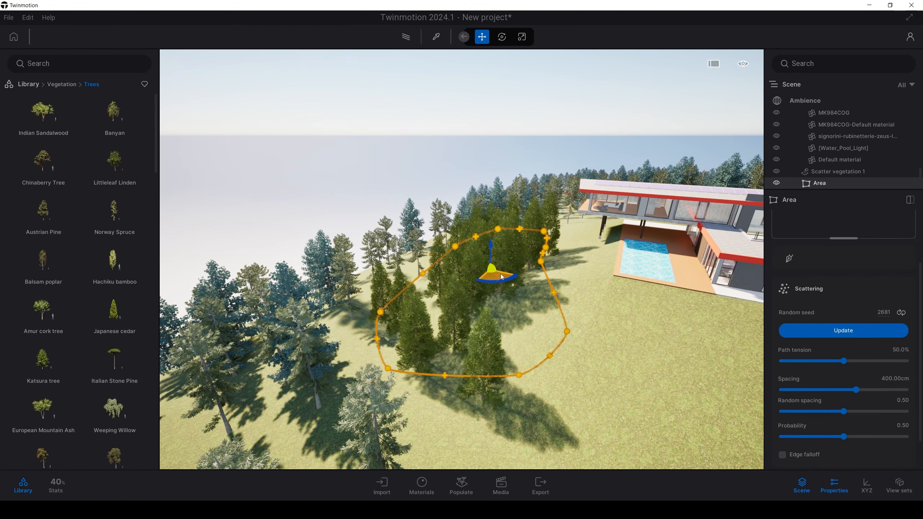
pyautogui.scroll(-1, 841, 418)
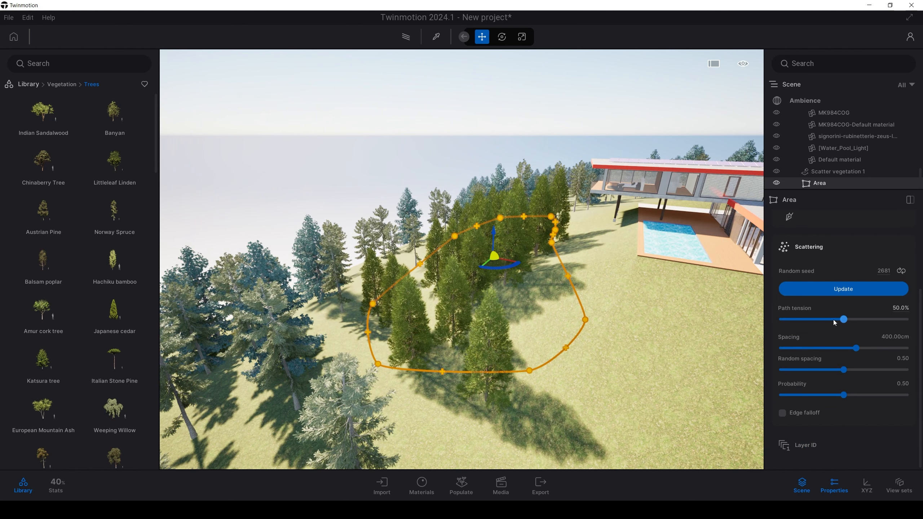
pyautogui.moveTo(835, 320); pyautogui.dragTo(846, 321)
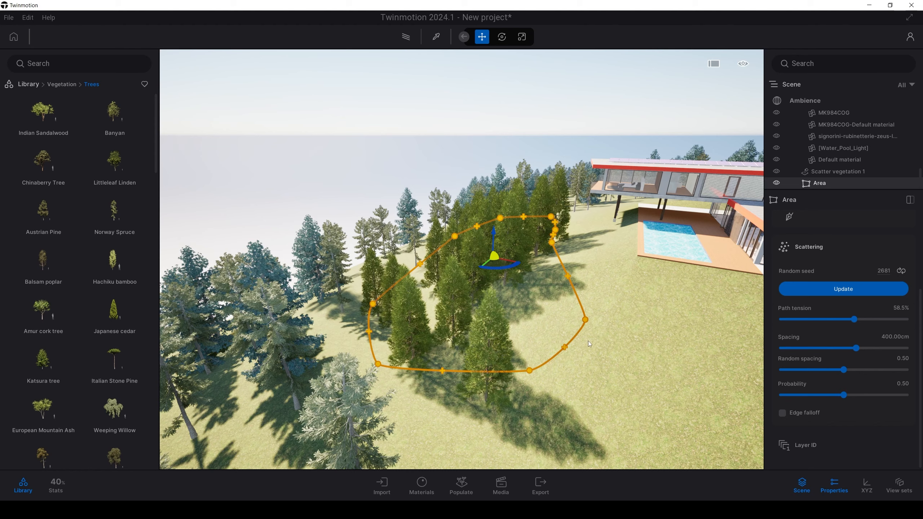
# Set the area's scattering spacing to 424.45 cm, random spacing to 0.37 and probability to 0.66
pyautogui.moveTo(832, 348); pyautogui.dragTo(878, 348)
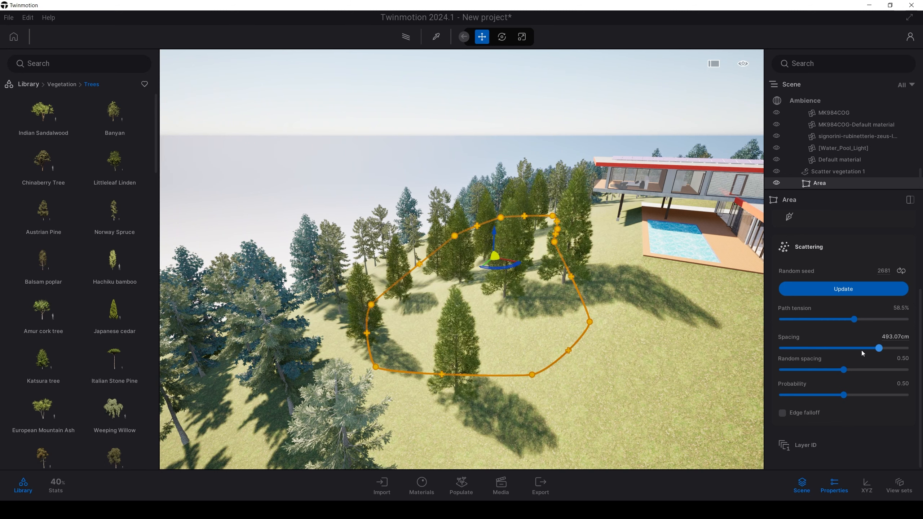
pyautogui.click(863, 349)
pyautogui.click(827, 371)
pyautogui.moveTo(836, 395); pyautogui.dragTo(857, 394)
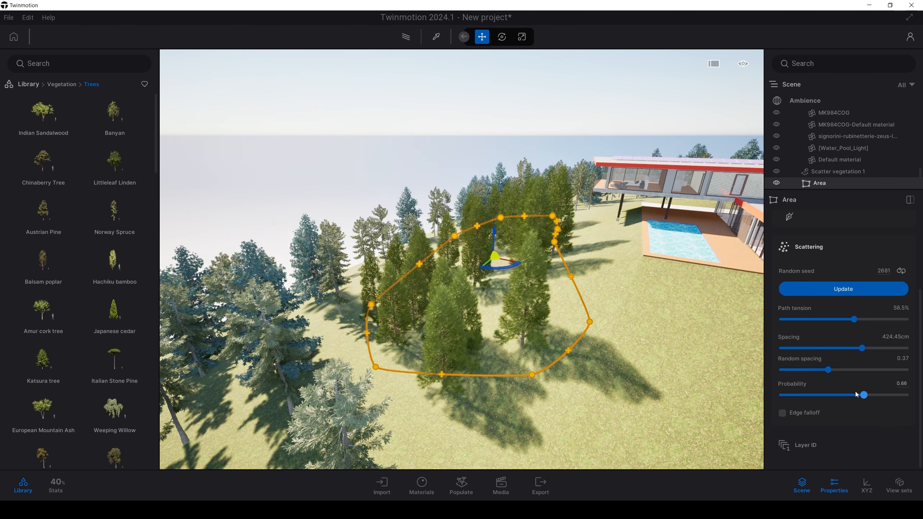
# Add the Engelmann blue spruce from the tree library to the area alongside the Japanese cedar
pyautogui.scroll(-2, 106, 364)
pyautogui.moveTo(116, 345)
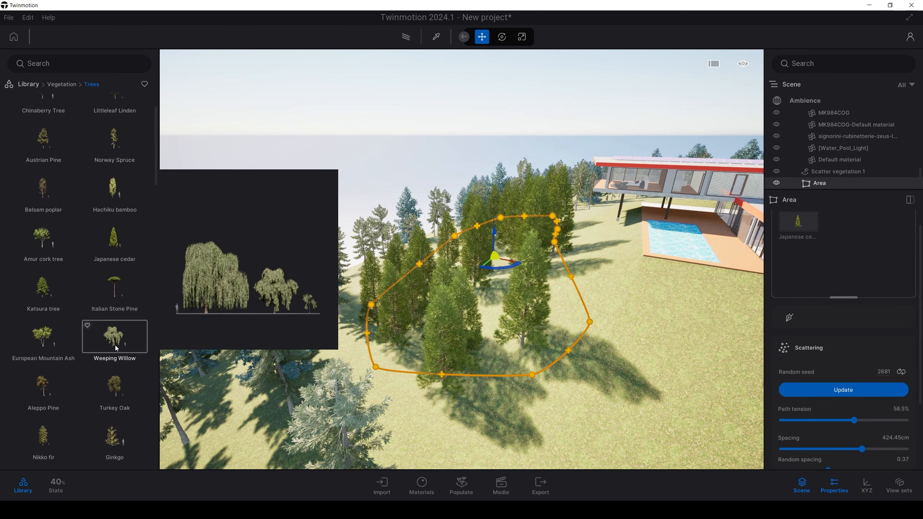
pyautogui.scroll(-2, 116, 345)
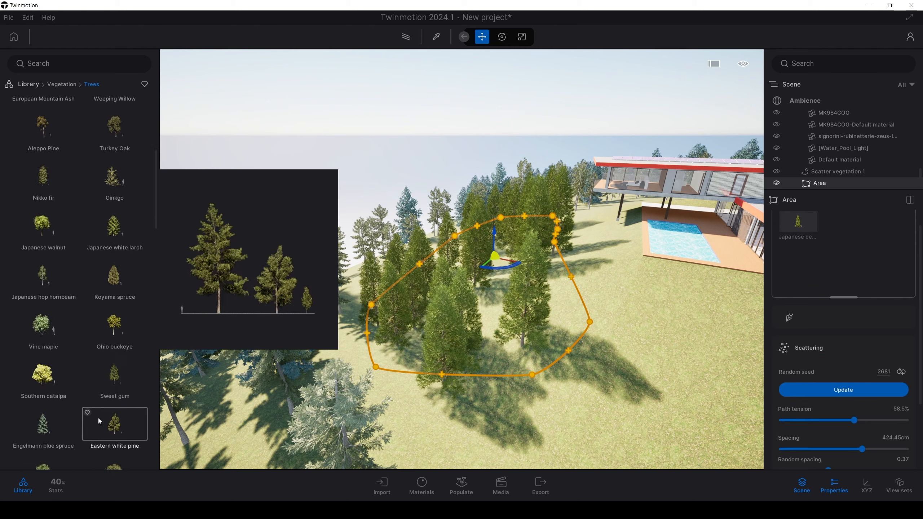
pyautogui.scroll(-6, 65, 387)
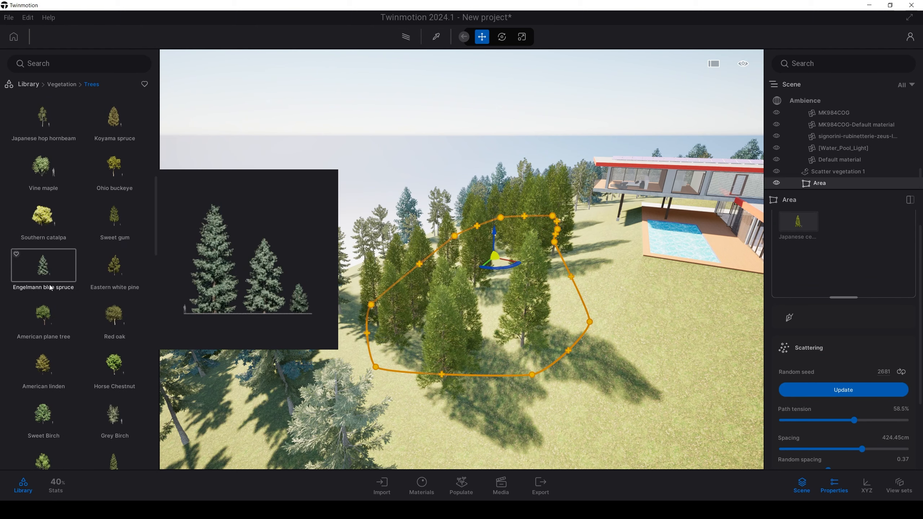
pyautogui.moveTo(49, 284); pyautogui.dragTo(834, 275)
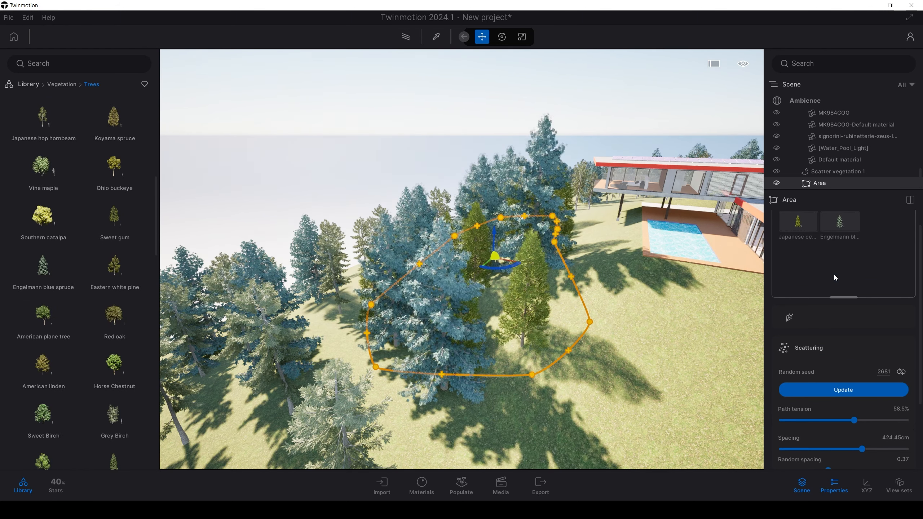
# Check the Engelmann blue spruce's age and season properties, and collapse its asset properties to reach the scattering settings
pyautogui.click(839, 229)
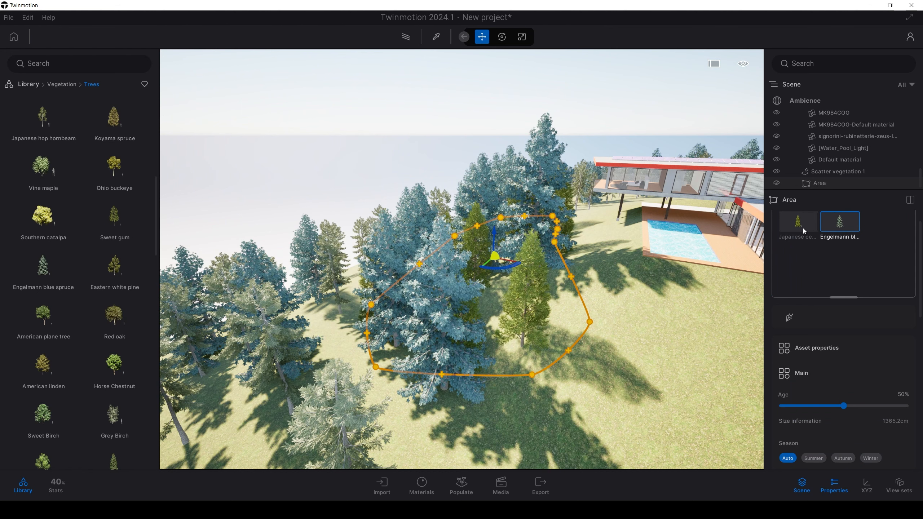
pyautogui.scroll(-3, 806, 413)
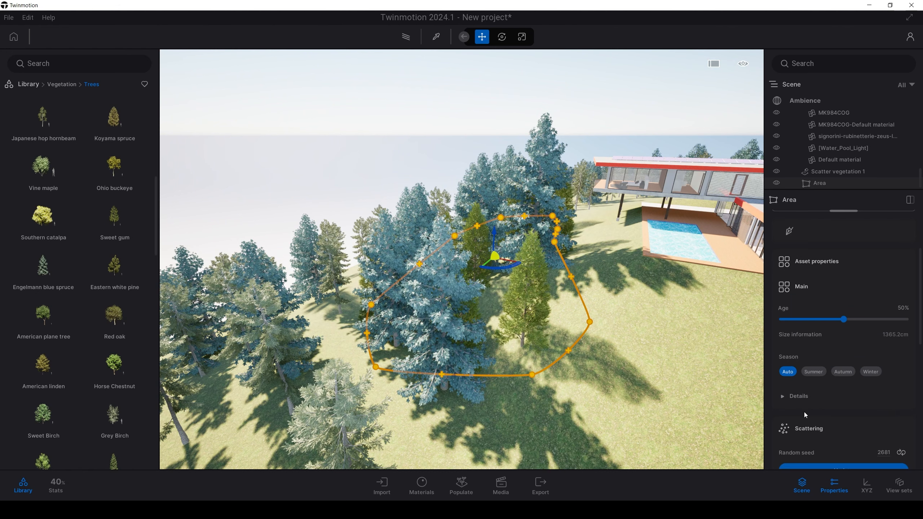
pyautogui.scroll(4, 807, 411)
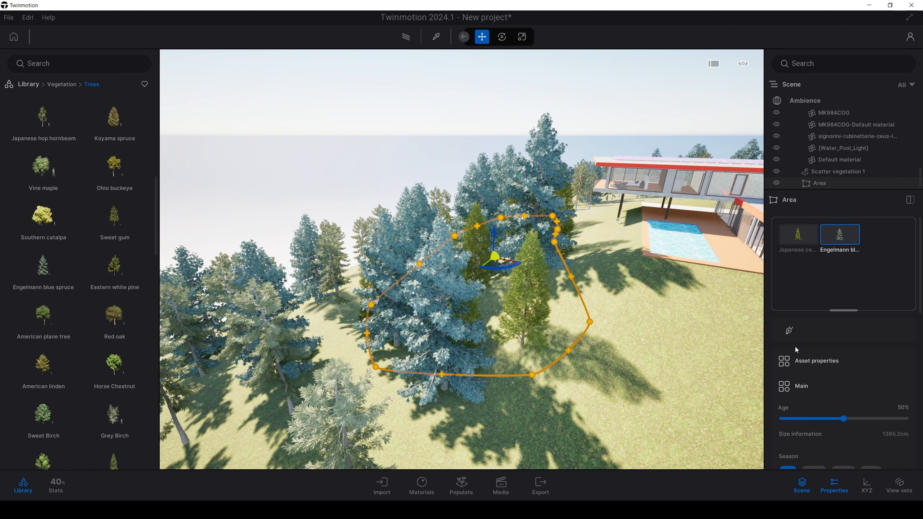
pyautogui.scroll(-2, 806, 364)
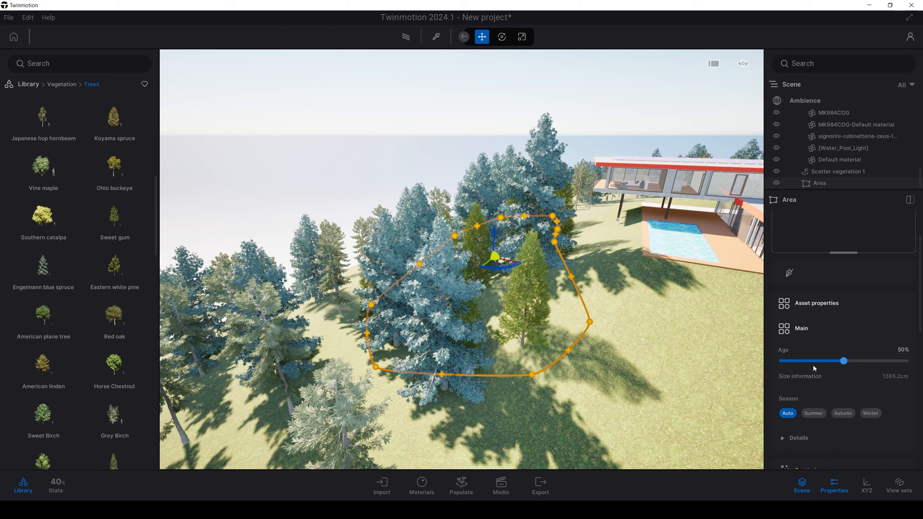
pyautogui.click(811, 318)
pyautogui.scroll(-2, 832, 338)
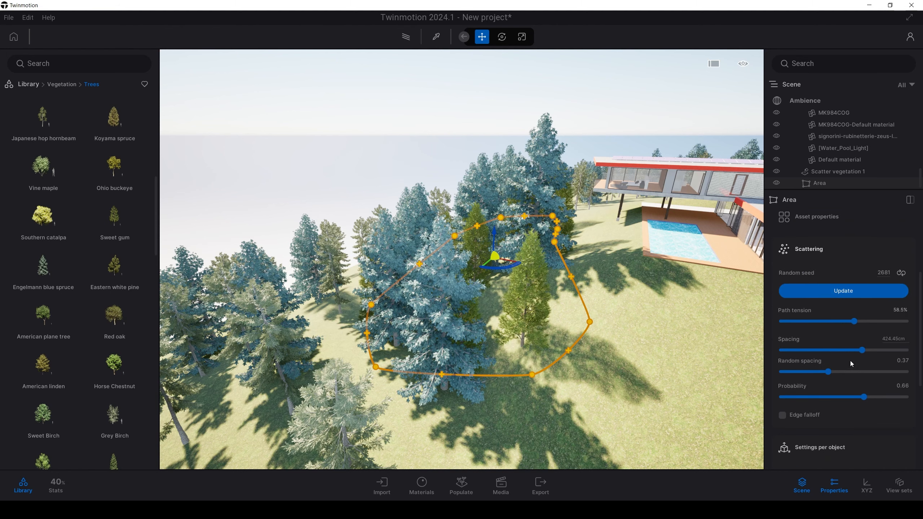
# Thin out the area's trees by lowering the scattering probability to 0.03, and raise it slightly to 0.11
pyautogui.moveTo(815, 396)
pyautogui.mouseDown()
pyautogui.moveTo(825, 396)
pyautogui.moveTo(799, 399)
pyautogui.mouseUp()
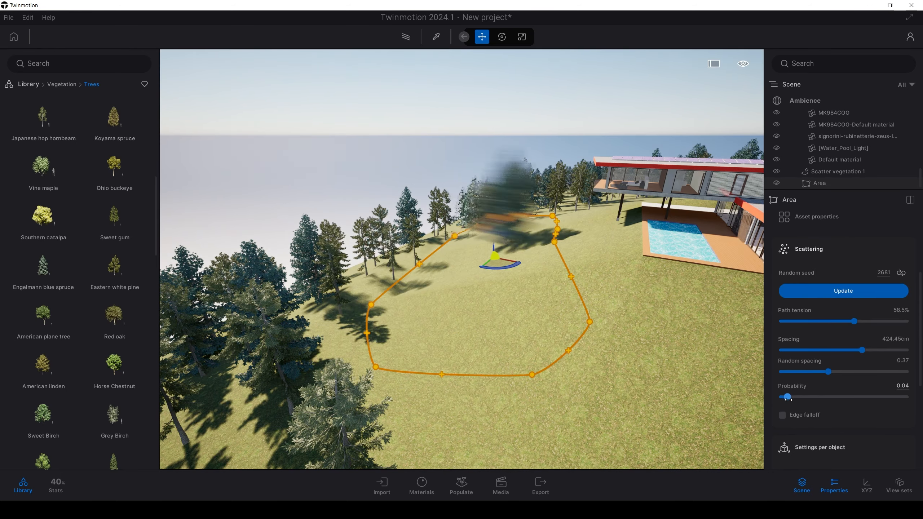
pyautogui.moveTo(800, 402); pyautogui.dragTo(786, 402)
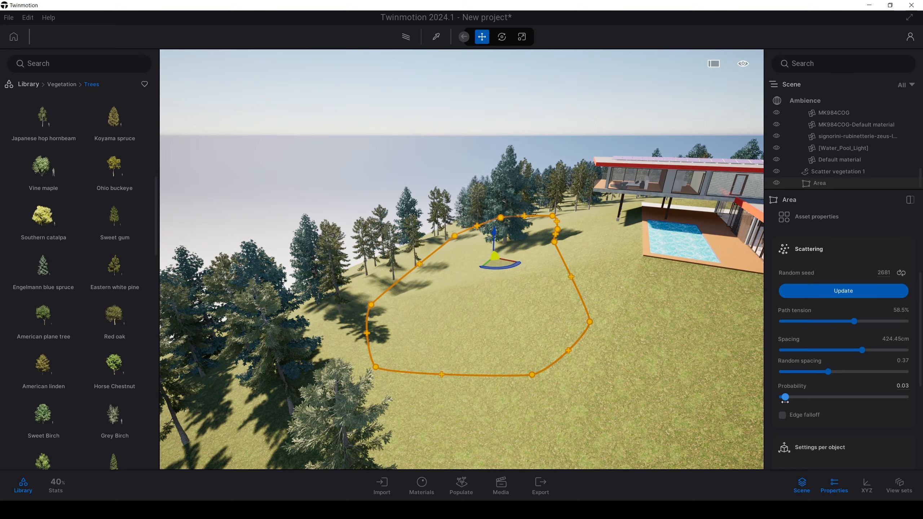
pyautogui.moveTo(500, 334); pyautogui.dragTo(500, 375, button='right')
pyautogui.press('w')
pyautogui.press('e')
pyautogui.scroll(3, 837, 394)
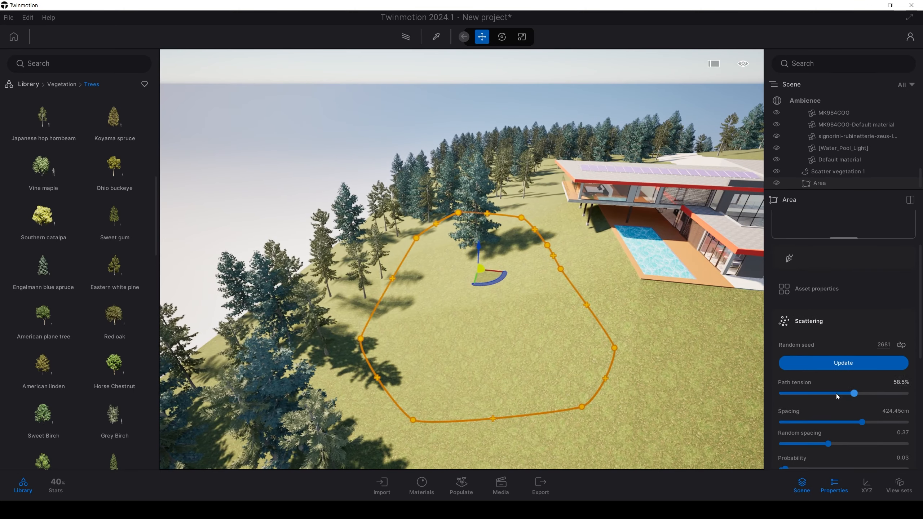
pyautogui.scroll(-3, 836, 394)
pyautogui.moveTo(786, 397); pyautogui.dragTo(795, 397)
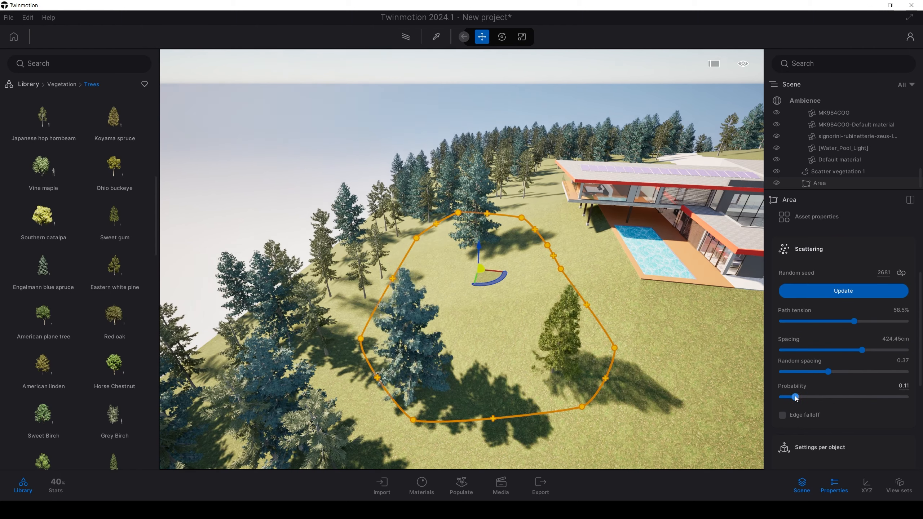
# Select the Japanese cedar in the area's asset list and set the scattering probability to 0.65
pyautogui.scroll(4, 789, 393)
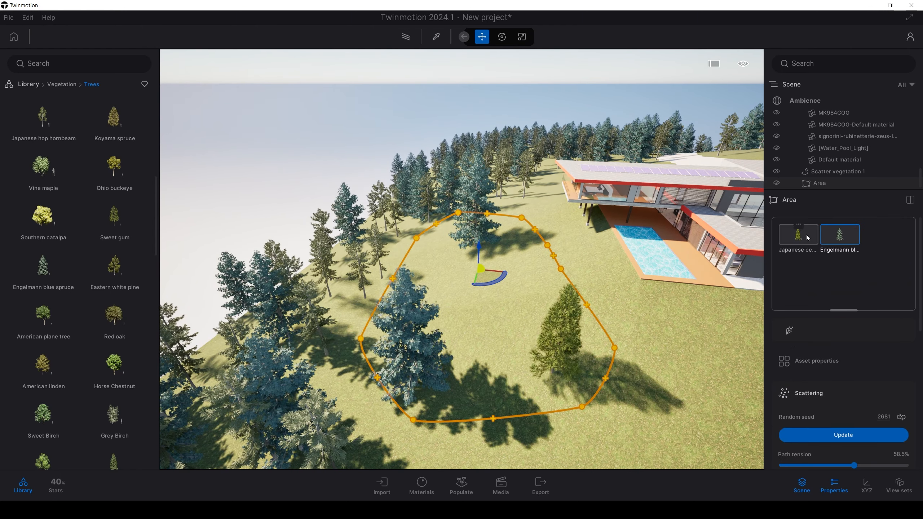
pyautogui.click(791, 231)
pyautogui.scroll(-5, 790, 282)
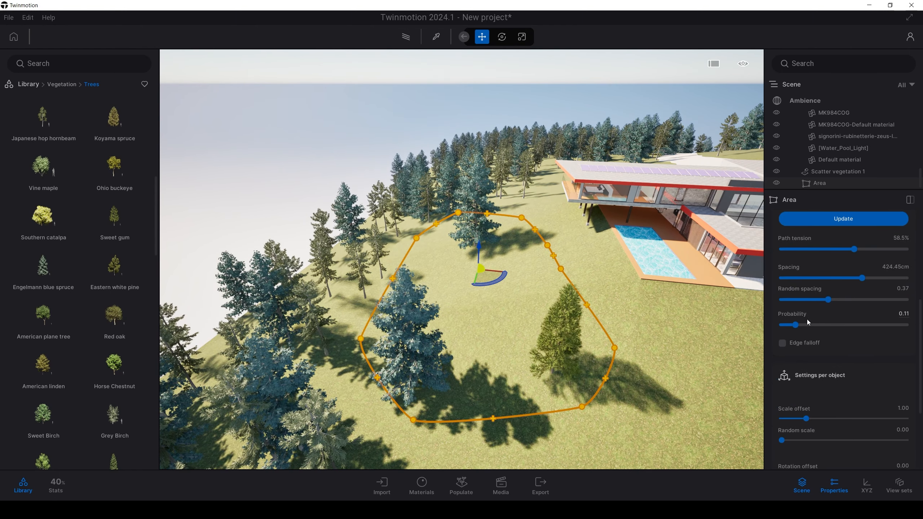
pyautogui.moveTo(819, 325); pyautogui.dragTo(862, 326)
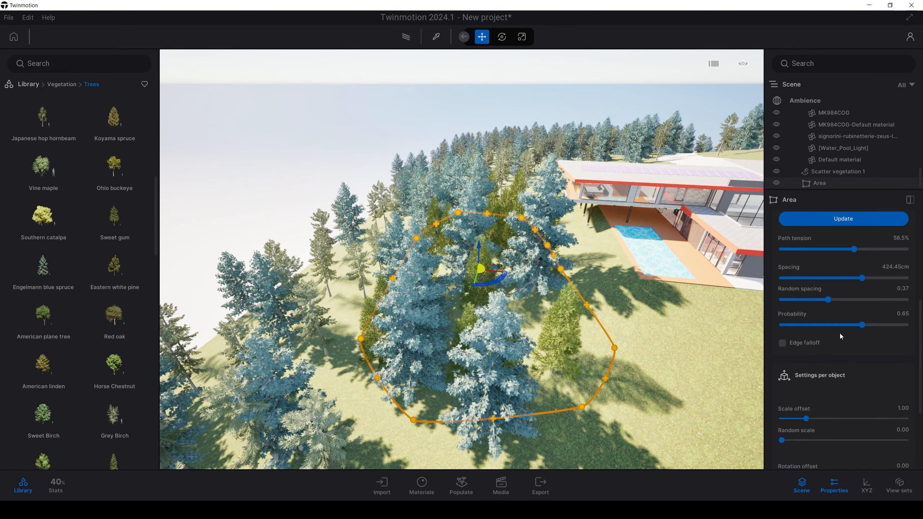
# Reduce the area's scattering probability to 0.32
pyautogui.scroll(5, 841, 333)
pyautogui.scroll(-4, 823, 292)
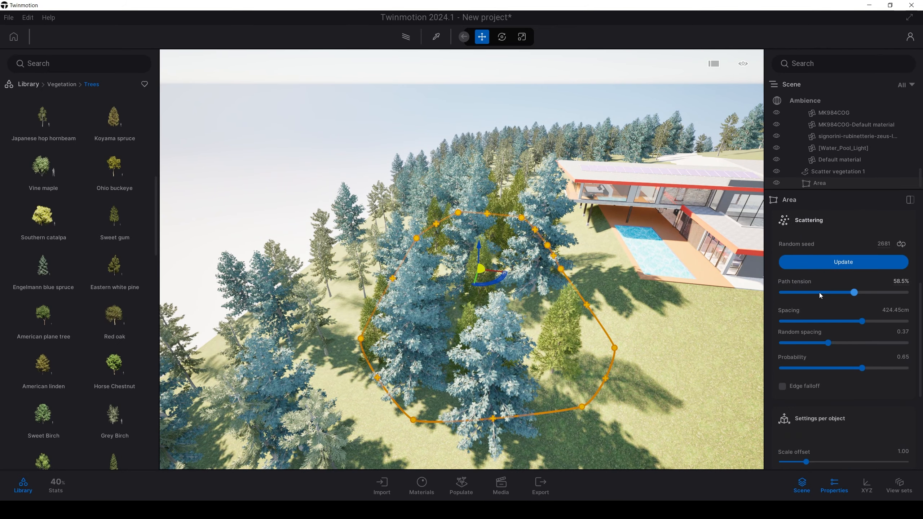
pyautogui.click(821, 369)
pyautogui.scroll(-2, 817, 370)
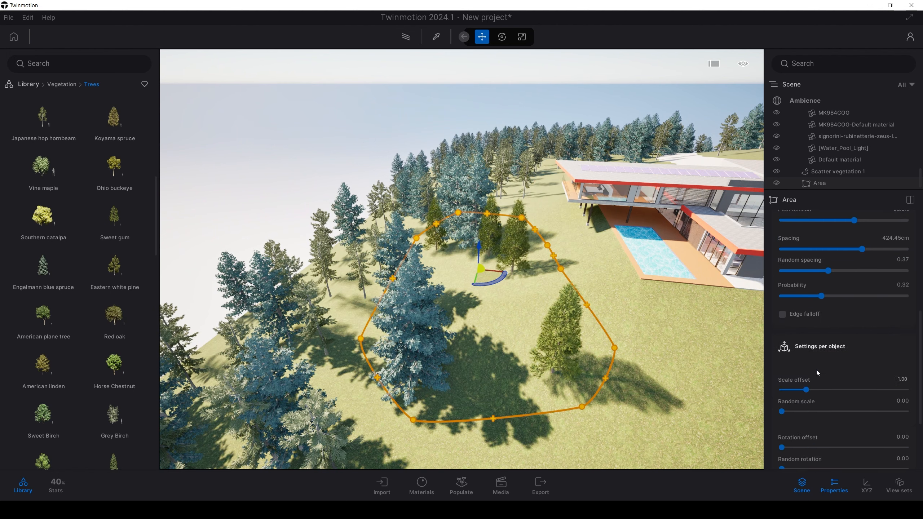
# With the Engelmann blue spruce selected, fill the area densely by setting the scattering probability to 0.92
pyautogui.scroll(7, 817, 370)
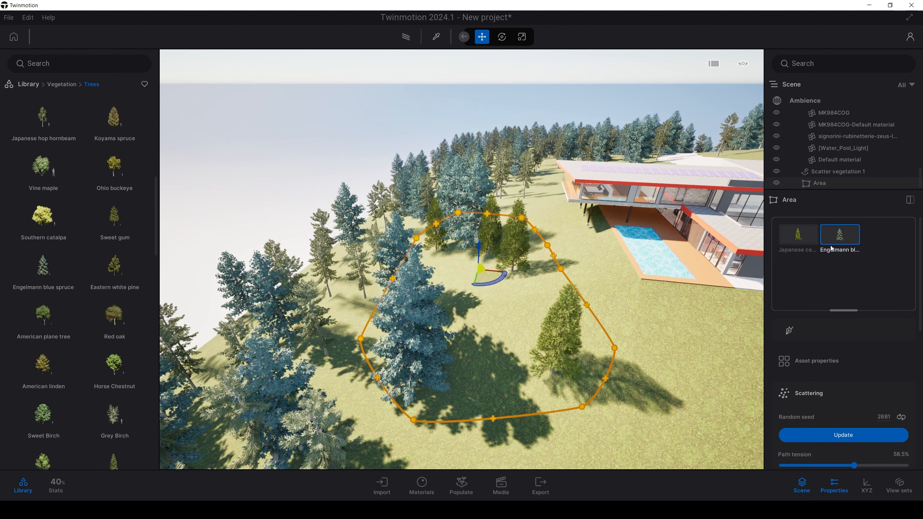
pyautogui.scroll(-5, 828, 313)
pyautogui.moveTo(822, 369); pyautogui.dragTo(898, 368)
pyautogui.scroll(3, 865, 373)
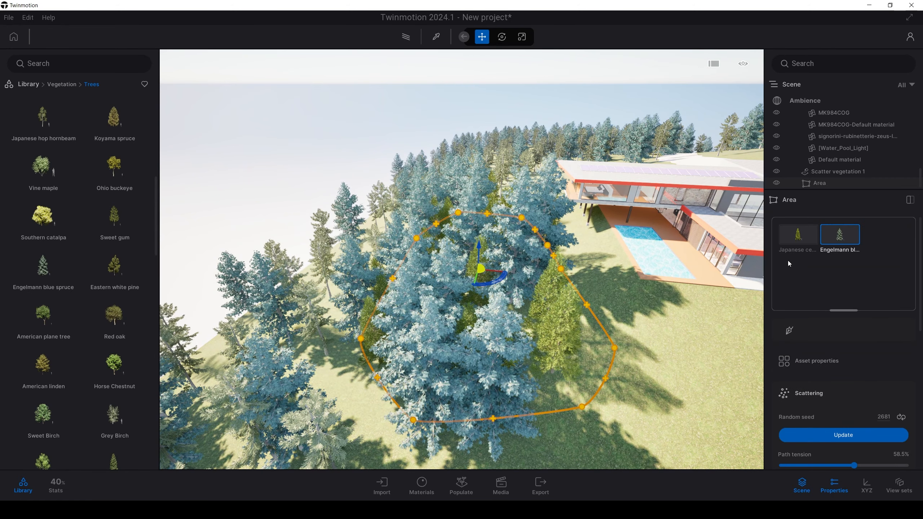
pyautogui.scroll(-1, 814, 373)
pyautogui.scroll(-3, 813, 372)
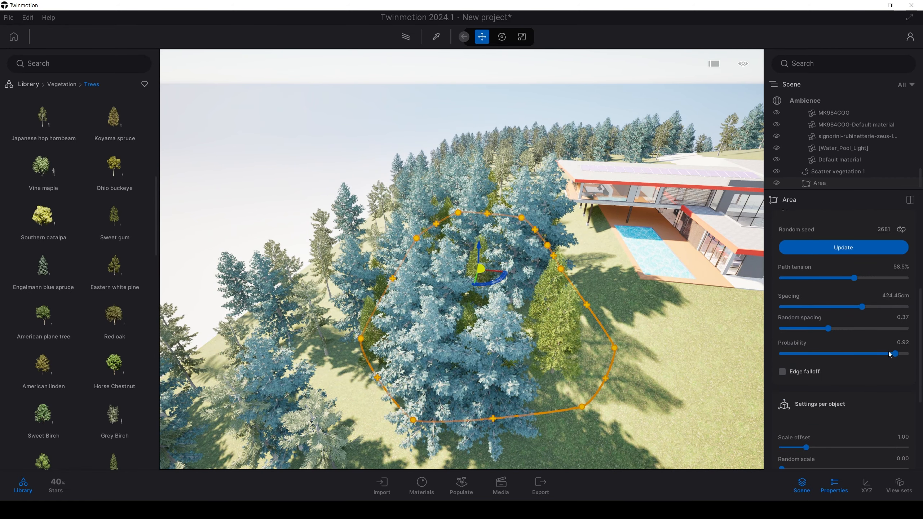
# Examine the Japanese cedar's asset properties within the area, including age, season, leaves and bark tint, growth and wind
pyautogui.scroll(6, 829, 355)
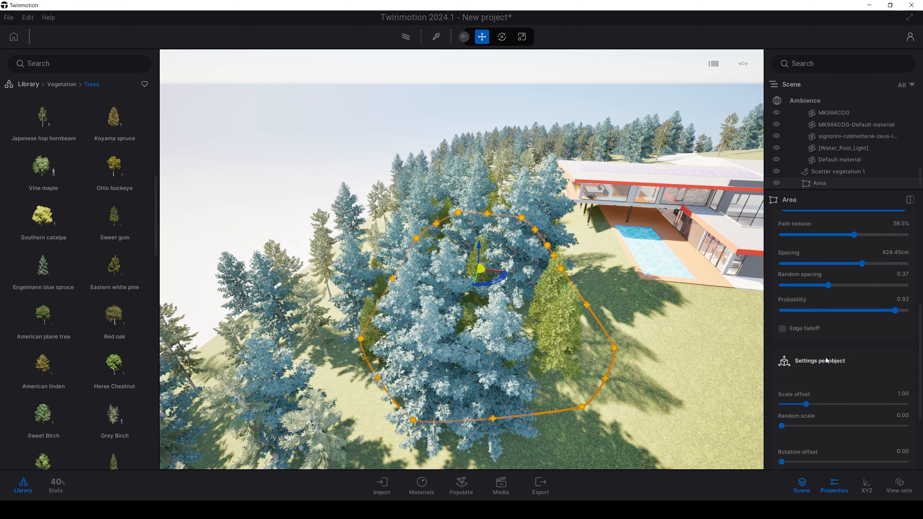
pyautogui.click(821, 362)
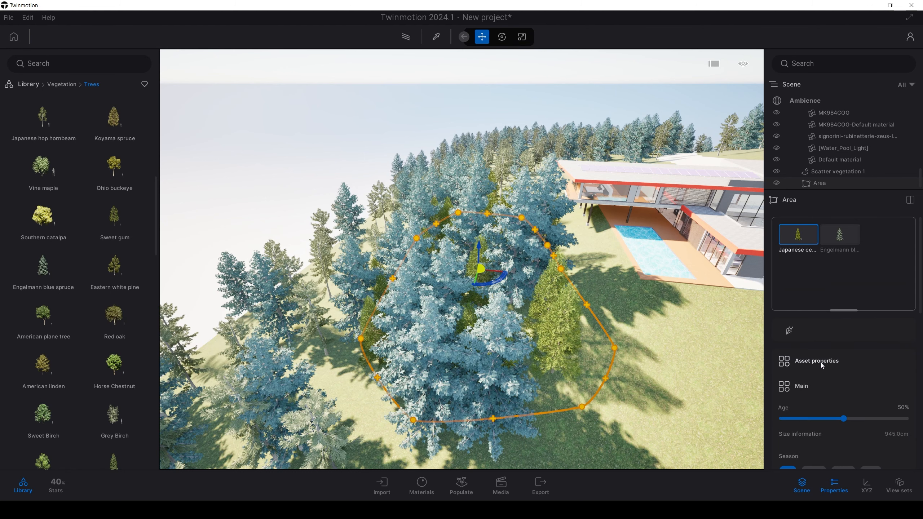
pyautogui.scroll(-2, 820, 362)
pyautogui.scroll(2, 820, 363)
pyautogui.scroll(-3, 821, 367)
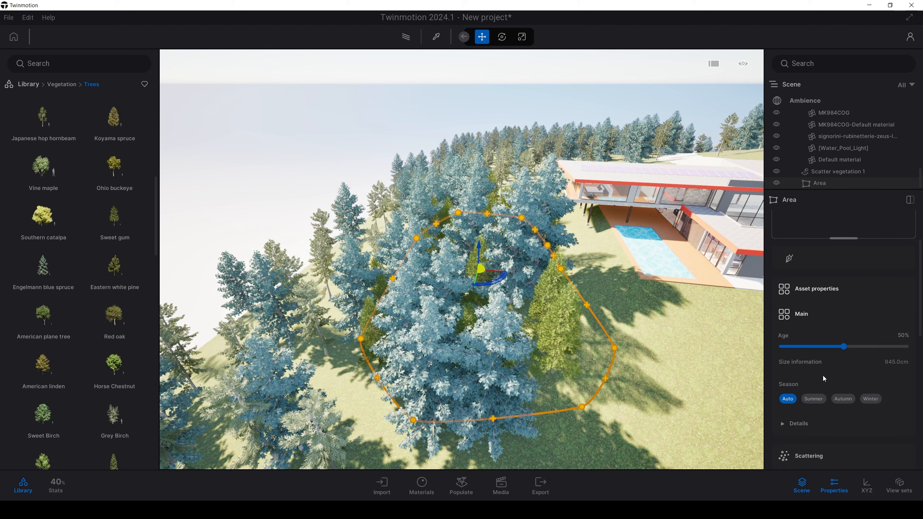
pyautogui.click(791, 382)
pyautogui.scroll(-4, 789, 385)
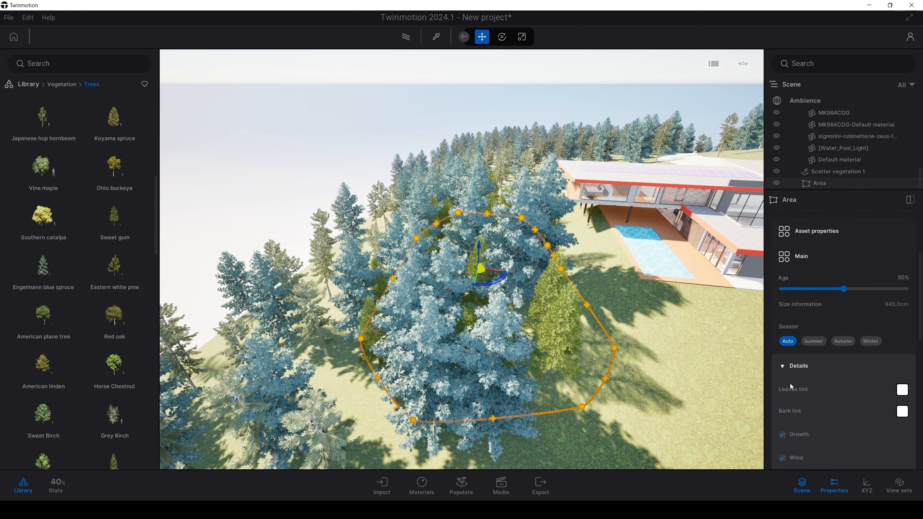
pyautogui.scroll(1, 811, 306)
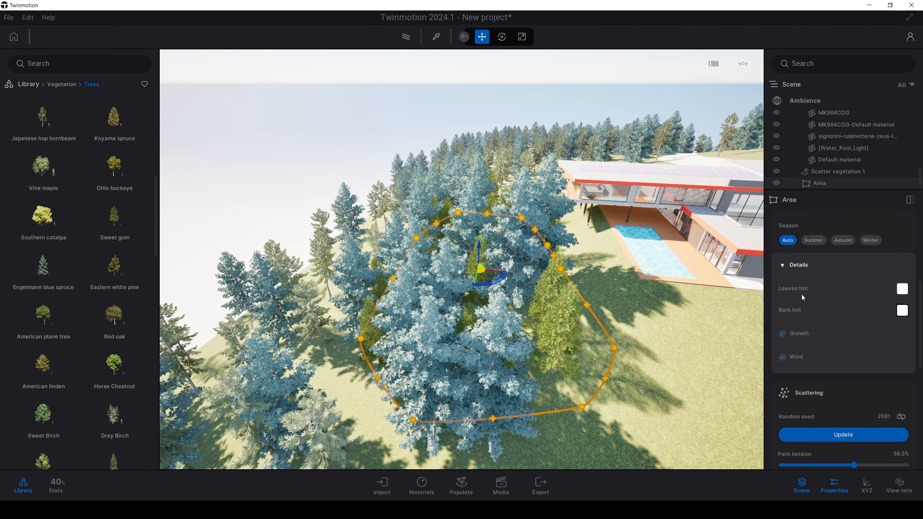
pyautogui.scroll(1, 836, 309)
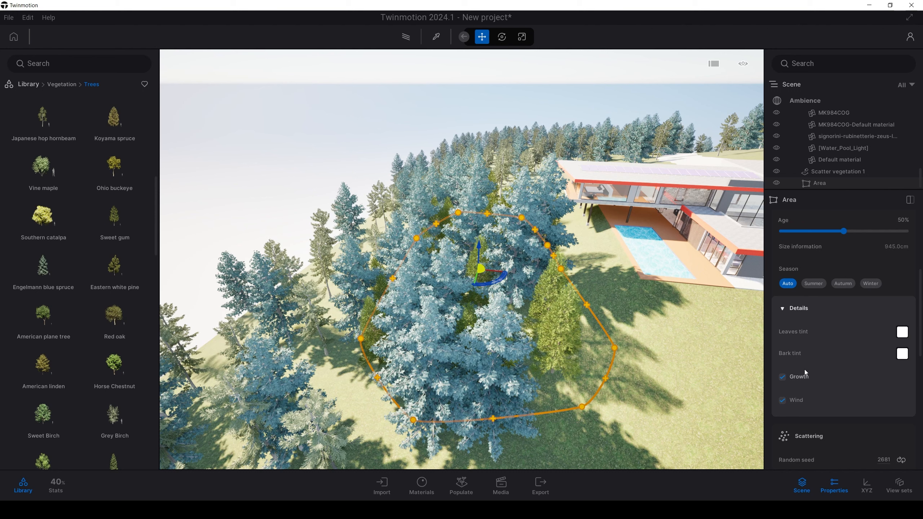
# Reselect the outlined area and turn on Align in the per-object settings of its Japanese cedars
pyautogui.click(601, 132)
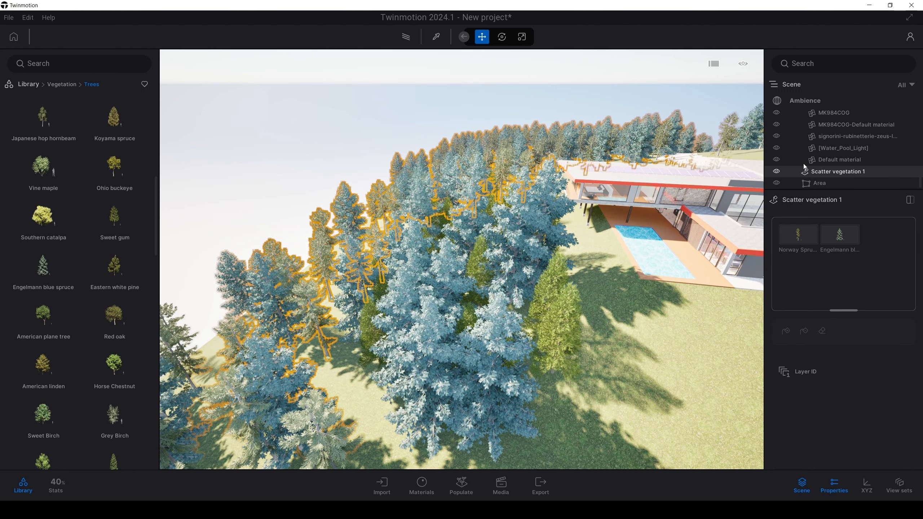
pyautogui.click(580, 279)
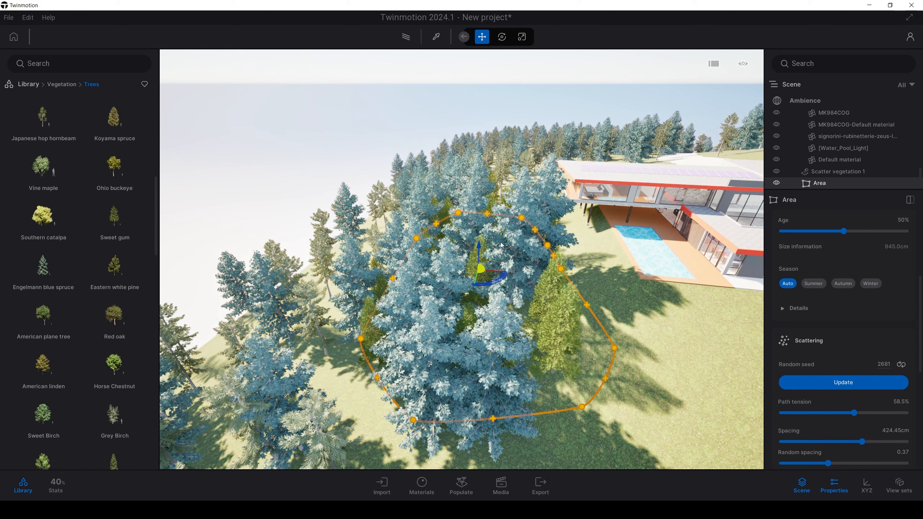
pyautogui.scroll(-5, 804, 329)
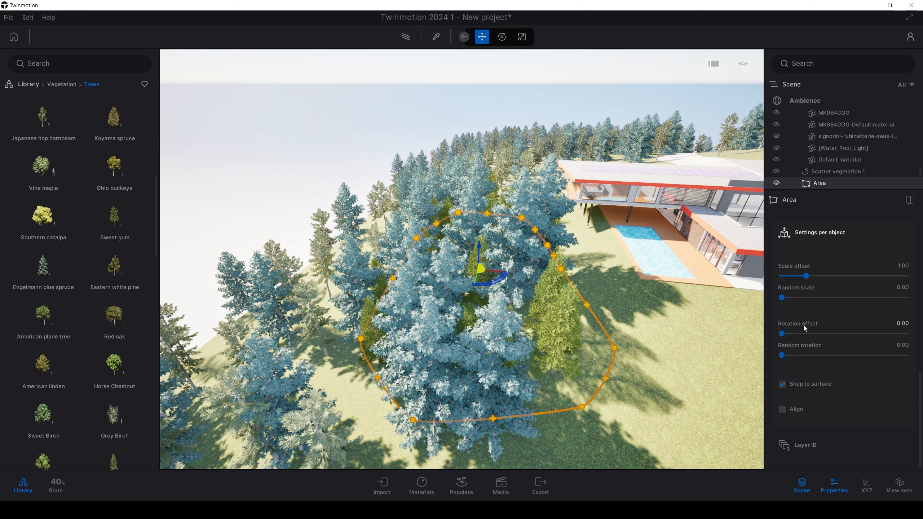
pyautogui.click(790, 414)
pyautogui.click(794, 413)
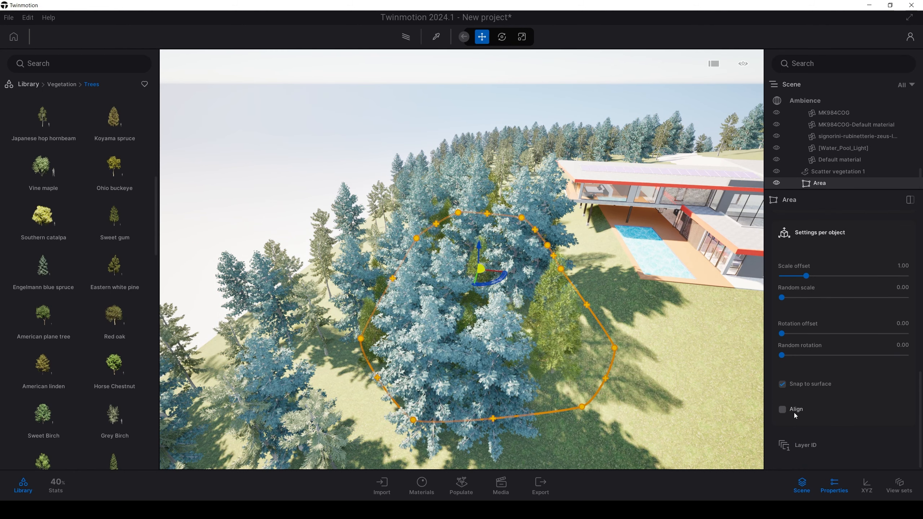
# Turn on Align in the per-object settings for the area's Engelmann blue spruces as well
pyautogui.scroll(6, 804, 410)
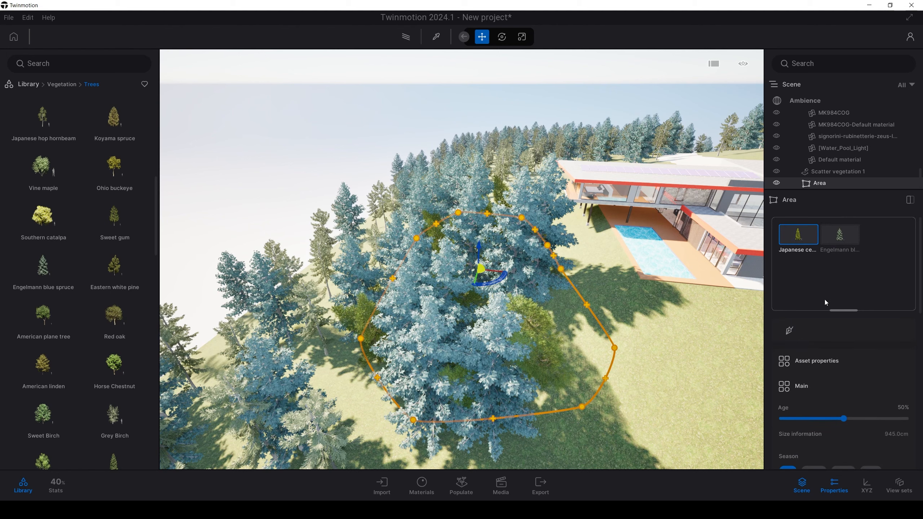
pyautogui.scroll(-5, 815, 376)
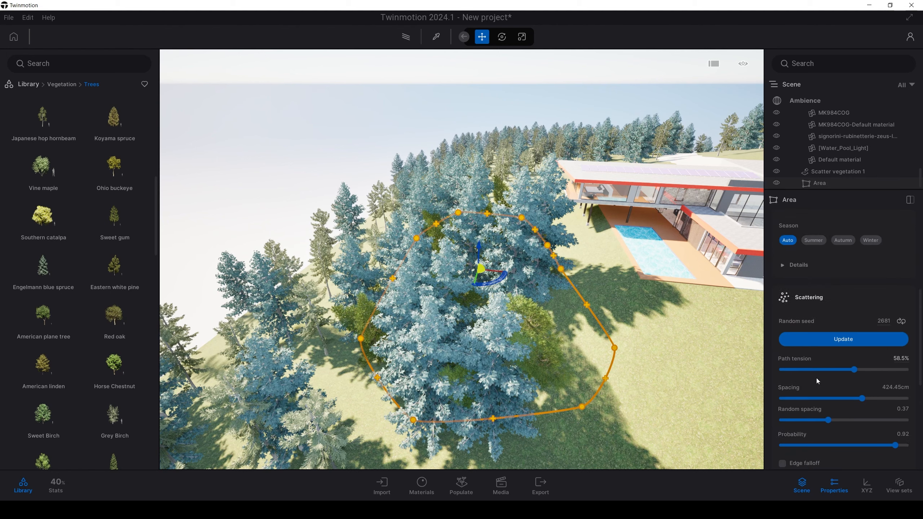
pyautogui.scroll(-1, 810, 404)
pyautogui.click(792, 410)
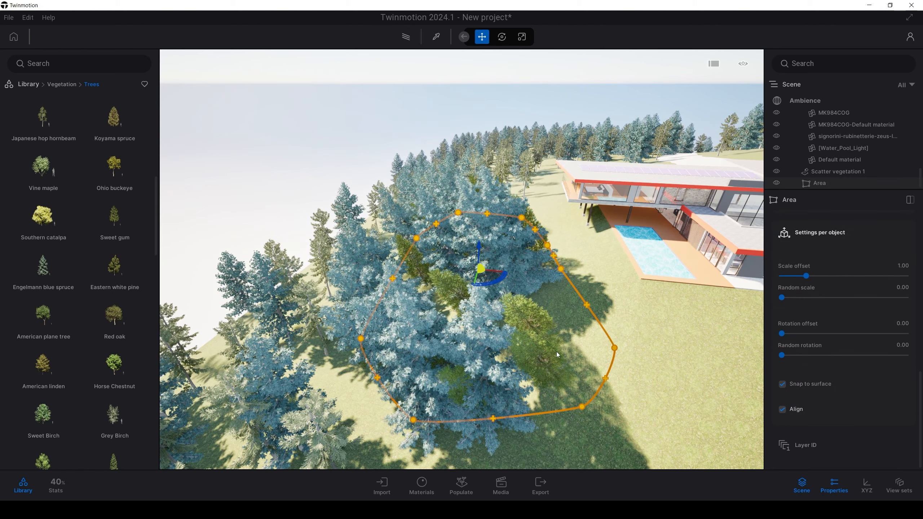
# Inspect the slope-aligned trees from a low angle and turn Align off for the area's trees
pyautogui.moveTo(581, 306); pyautogui.dragTo(516, 255, button='right')
pyautogui.press('w')
pyautogui.press('s')
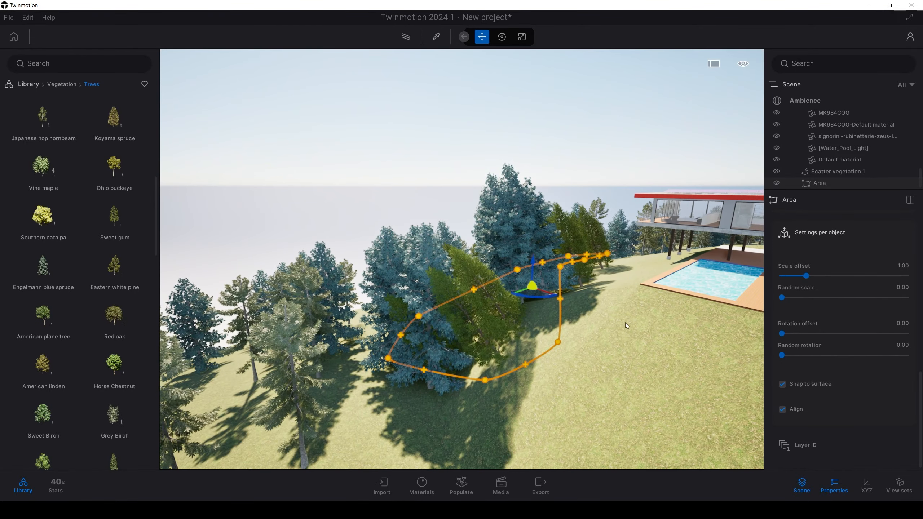
pyautogui.click(783, 409)
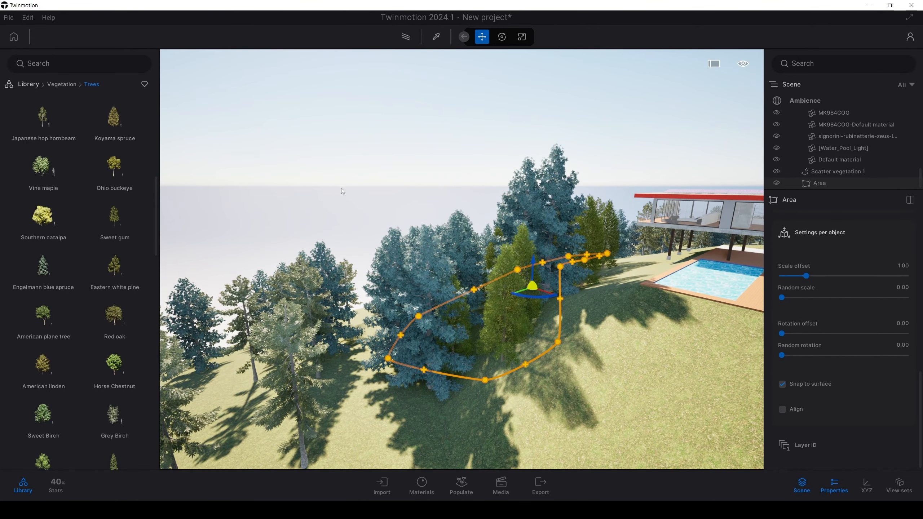
# Delete the outlined area of Japanese cedars and Engelmann blue spruces beside the house
pyautogui.scroll(-2, 386, 182)
pyautogui.moveTo(355, 282); pyautogui.dragTo(355, 397, button='right')
pyautogui.press('e')
pyautogui.press('s')
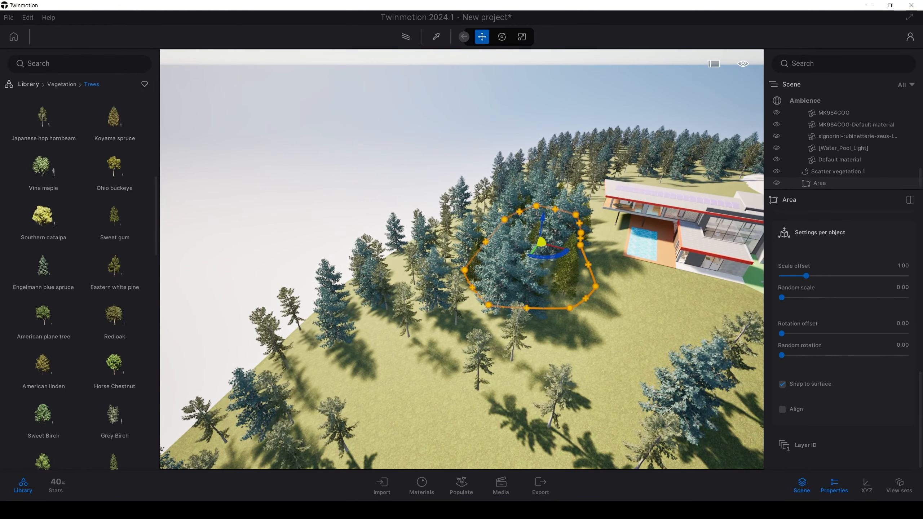
pyautogui.press('Escape')
pyautogui.scroll(1, 501, 256)
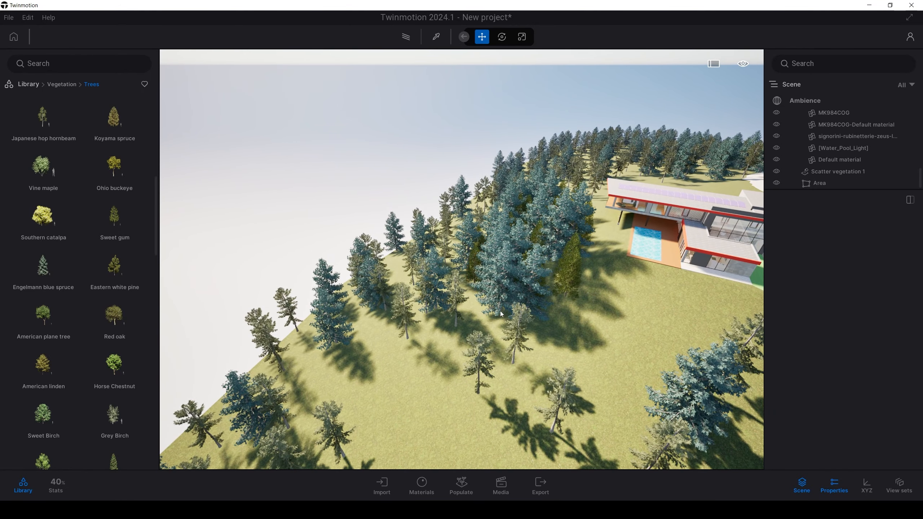
pyautogui.click(567, 283)
pyautogui.moveTo(567, 284); pyautogui.dragTo(462, 196, button='right')
pyautogui.press('s')
pyautogui.press('Delete')
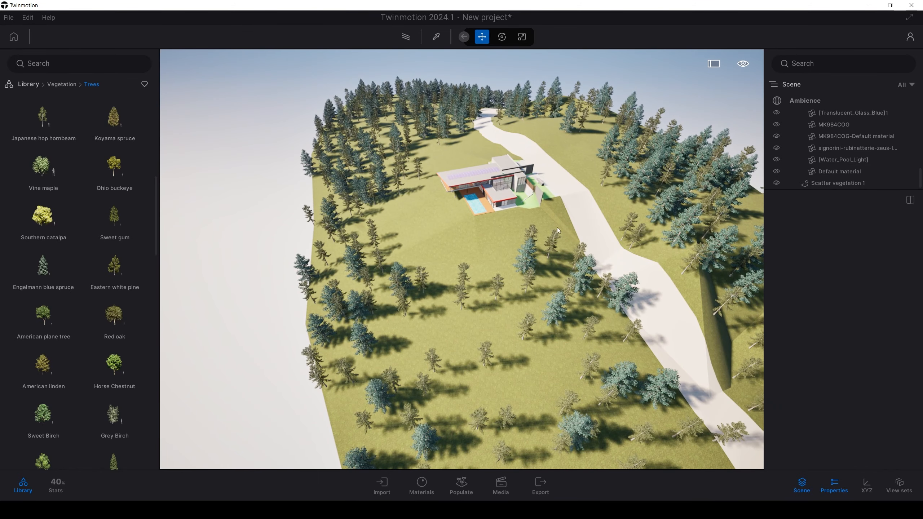
# Draw a closed populate area over the terrain on the house side of the road, leaving the house and pool outside
pyautogui.scroll(1, 335, 168)
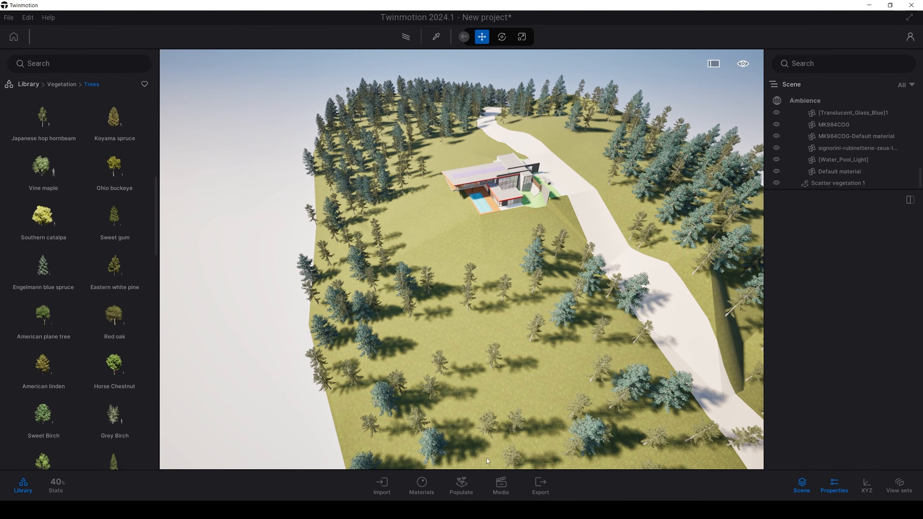
pyautogui.click(470, 495)
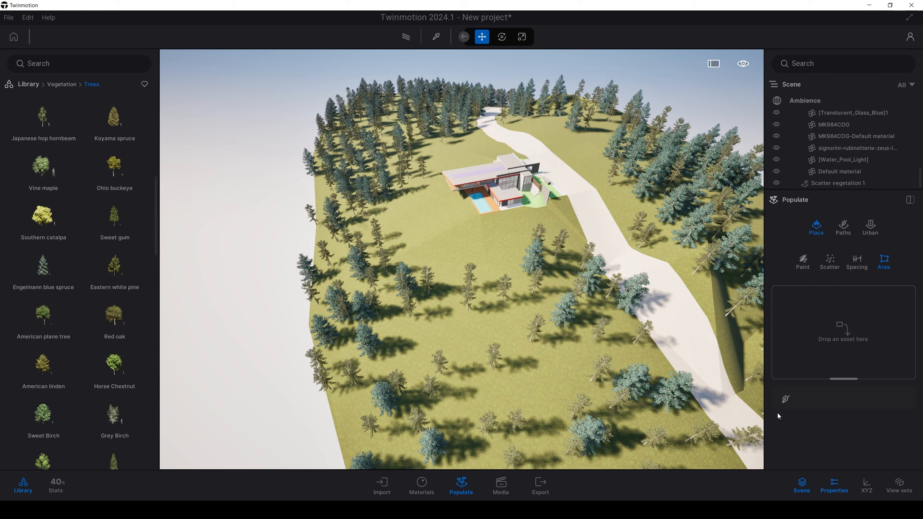
pyautogui.click(785, 400)
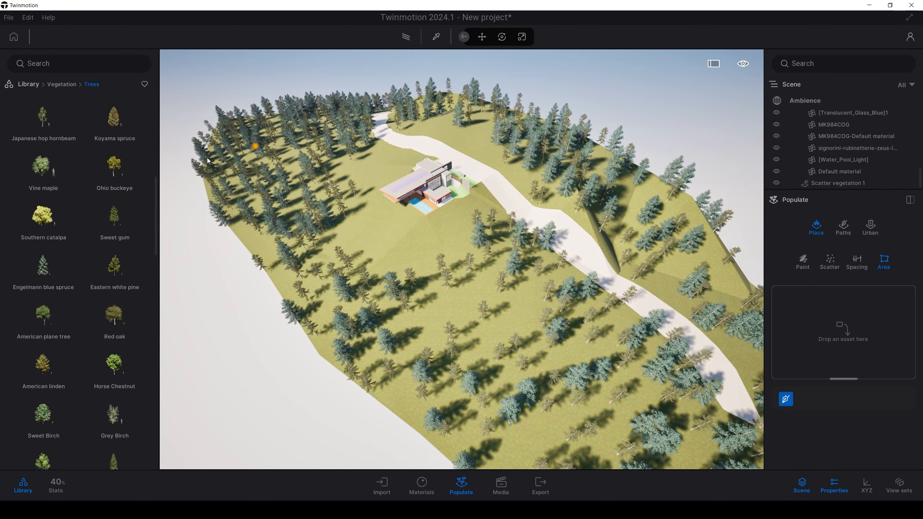
pyautogui.click(438, 401)
pyautogui.click(596, 460)
pyautogui.click(674, 457)
pyautogui.click(702, 416)
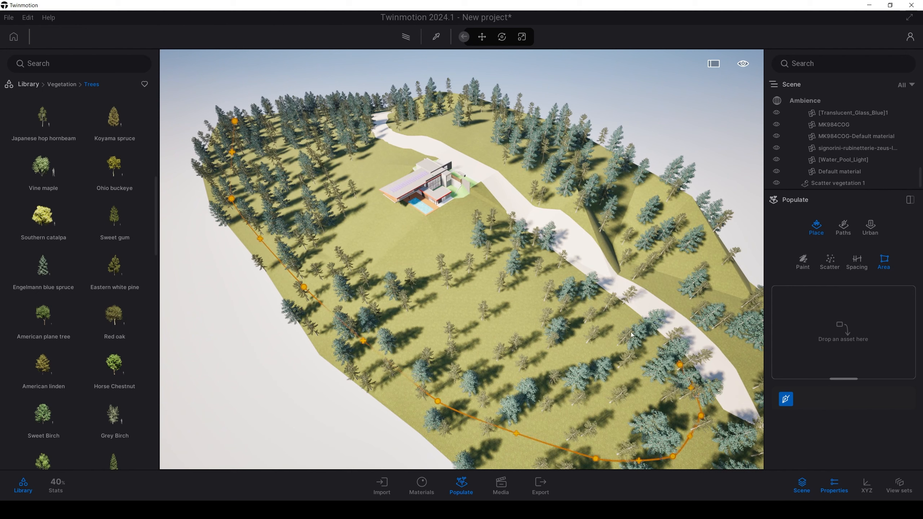
pyautogui.click(575, 292)
pyautogui.click(438, 238)
pyautogui.click(403, 250)
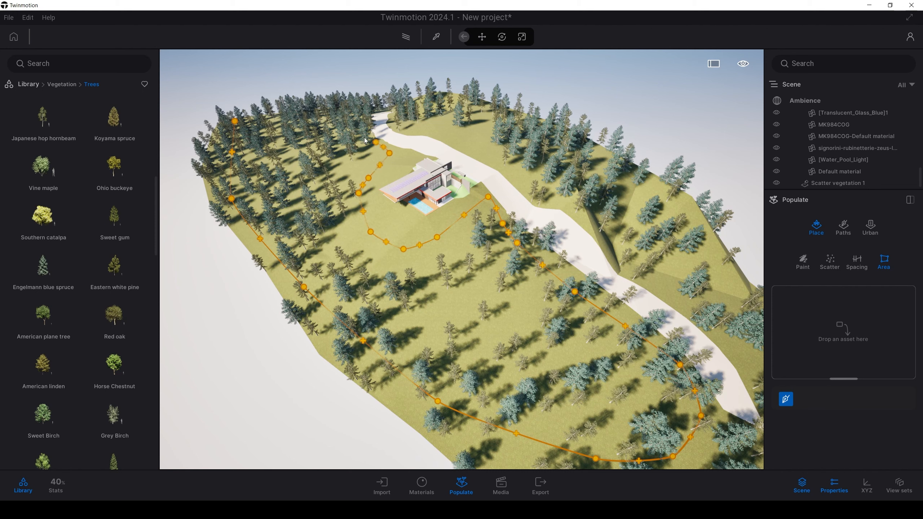
pyautogui.click(235, 122)
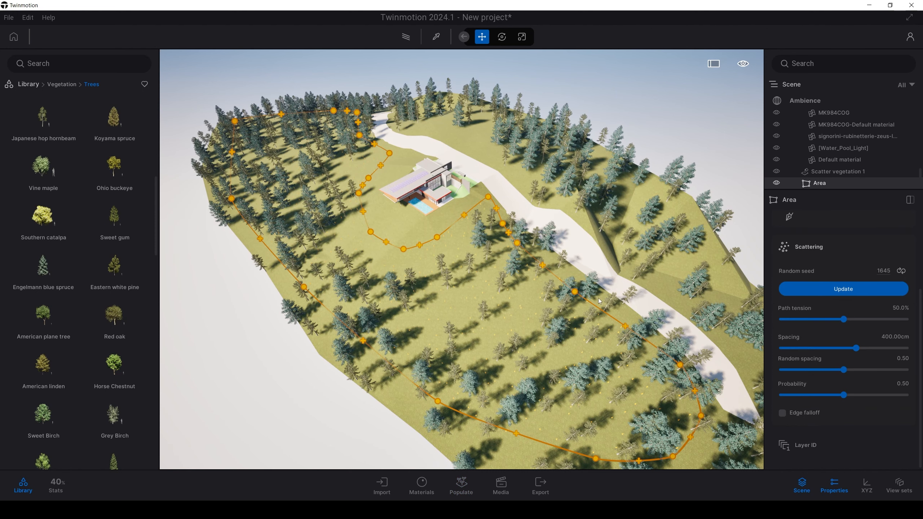
# Draw a second closed populate area over the terrain on the far side of the road from the house
pyautogui.moveTo(558, 303); pyautogui.dragTo(550, 322, button='middle')
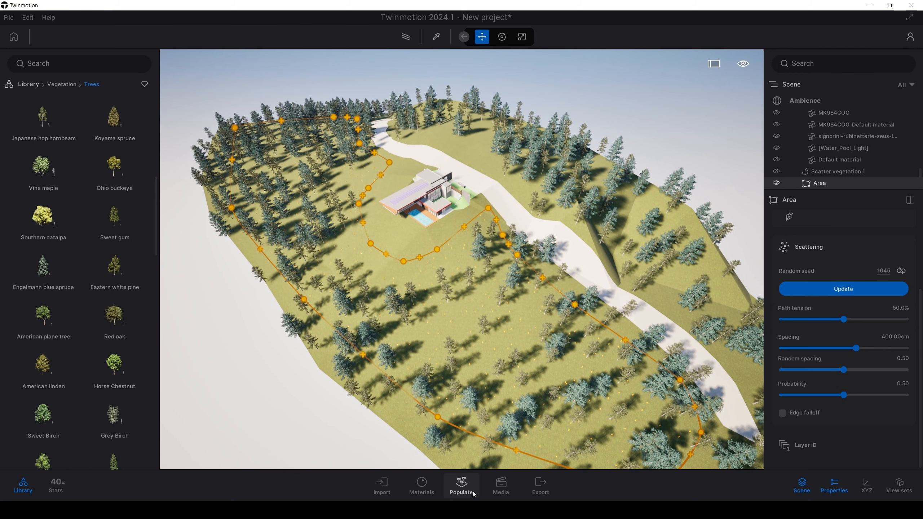
pyautogui.click(460, 487)
pyautogui.click(786, 400)
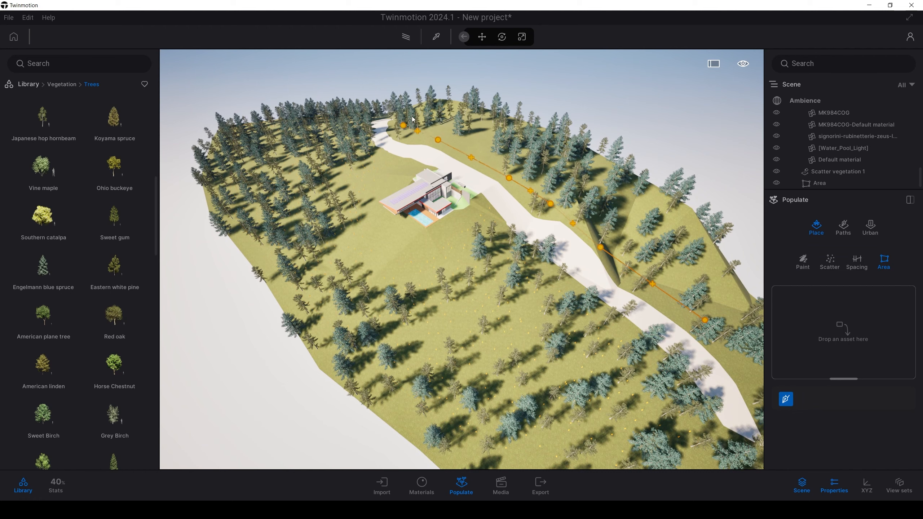
pyautogui.click(707, 323)
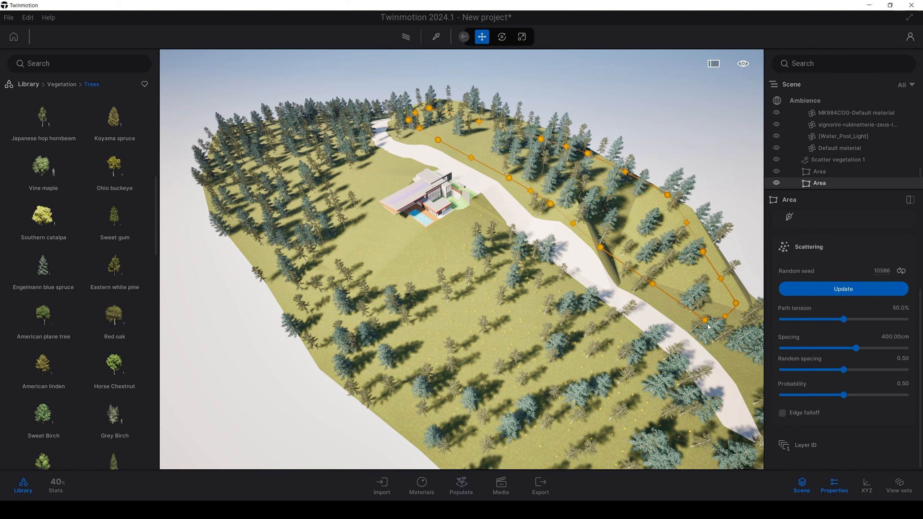
# Delete the Scatter vegetation 1 object with all its scattered trees from the scene
pyautogui.moveTo(462, 259); pyautogui.dragTo(462, 217, button='right')
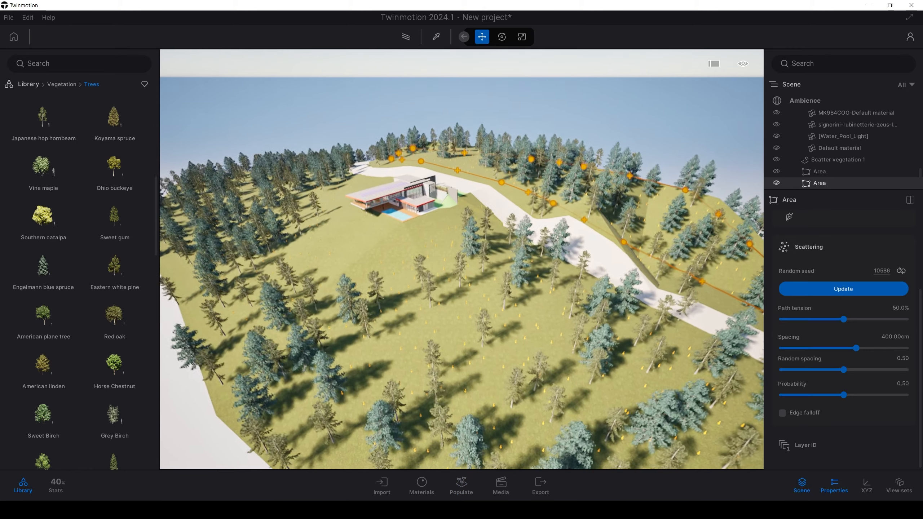
pyautogui.click(857, 161)
pyautogui.press('Delete')
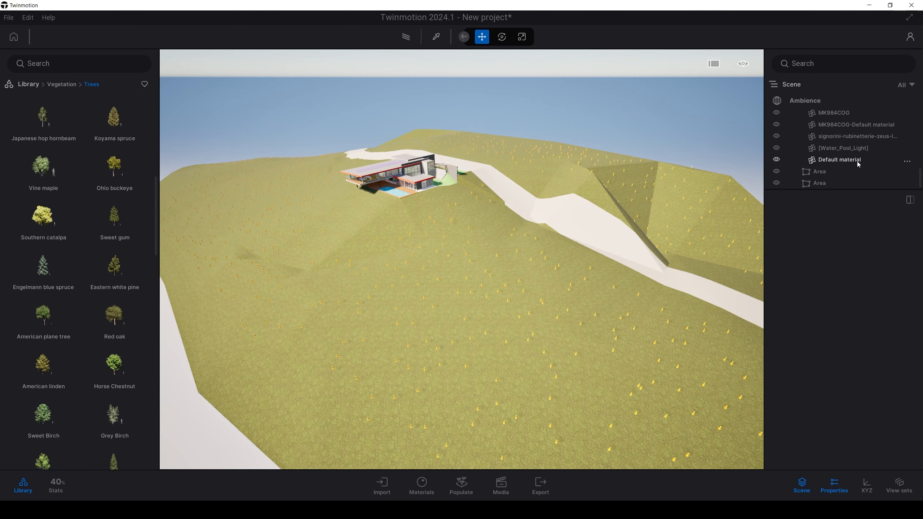
# Select both Area objects together and fill them with the Lawson Falsecypress tree from the library
pyautogui.click(817, 173)
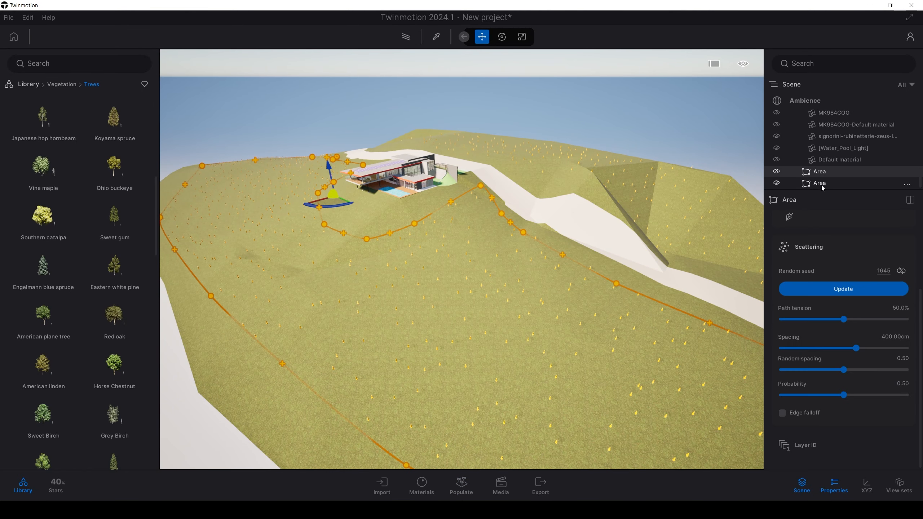
pyautogui.keyDown('ctrl'); pyautogui.click(821, 185); pyautogui.keyUp('ctrl')
pyautogui.scroll(3, 821, 181)
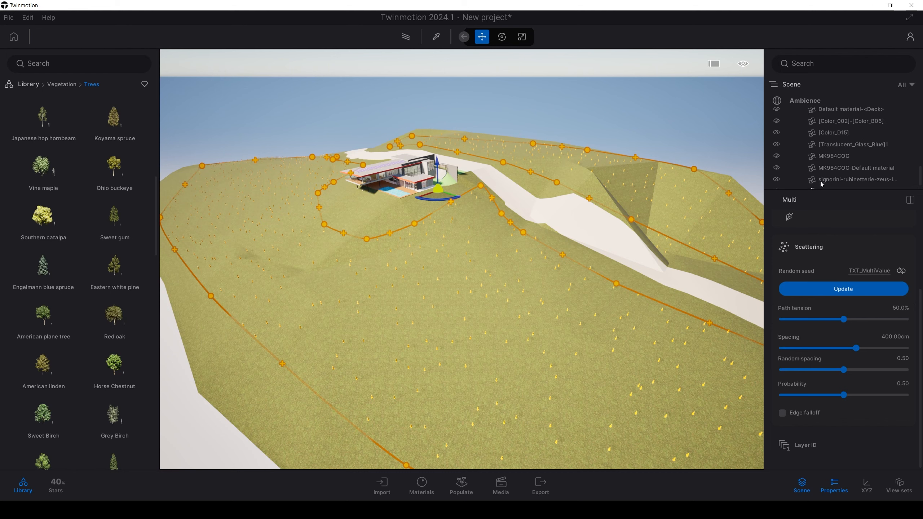
pyautogui.scroll(-3, 822, 174)
pyautogui.scroll(3, 833, 364)
pyautogui.moveTo(117, 148)
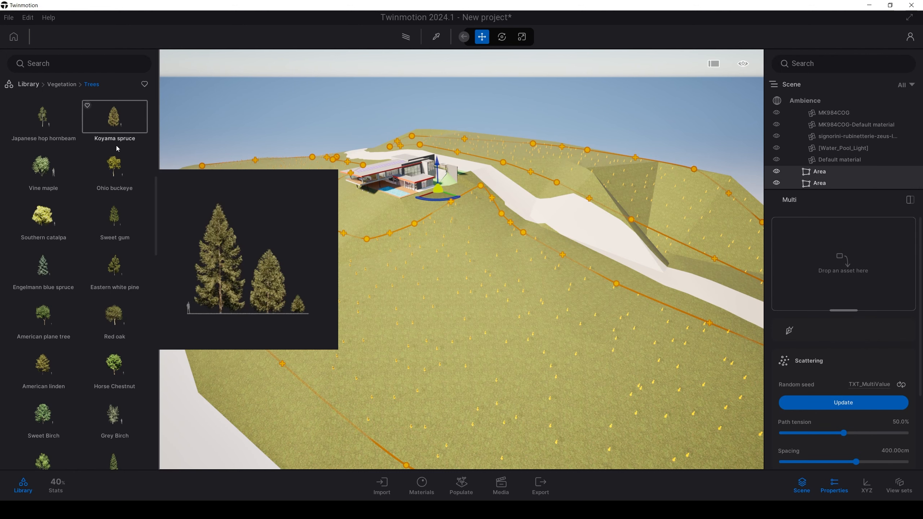
pyautogui.scroll(-3, 55, 192)
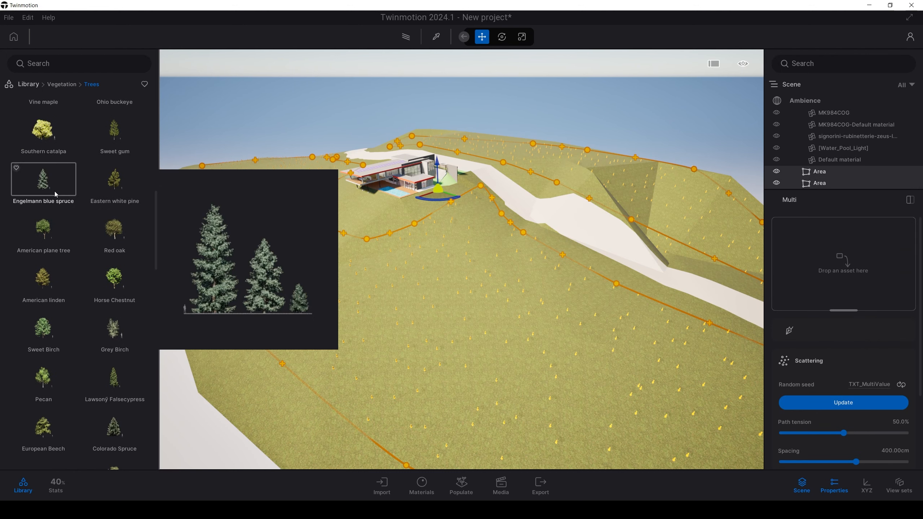
pyautogui.moveTo(696, 312); pyautogui.dragTo(843, 282)
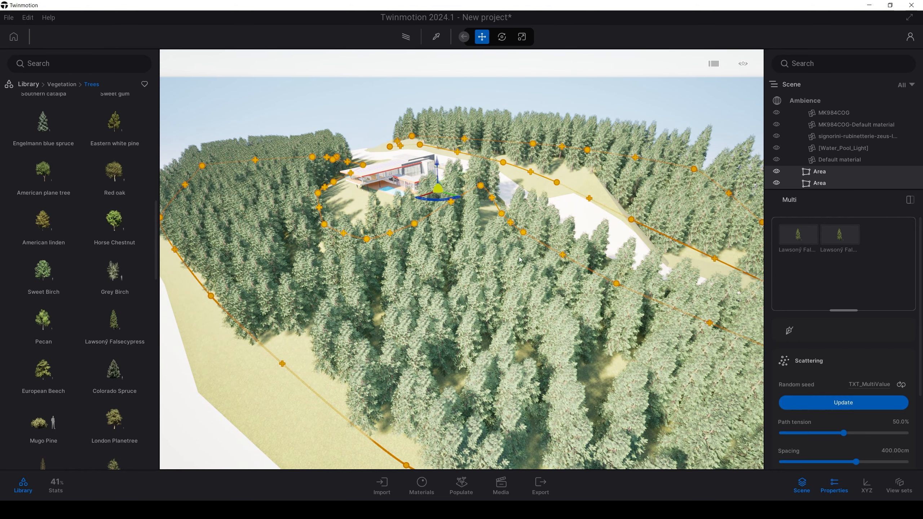
# Set the scattering spacing of both areas to 547.08 cm and the random spacing to 0.64
pyautogui.press('w')
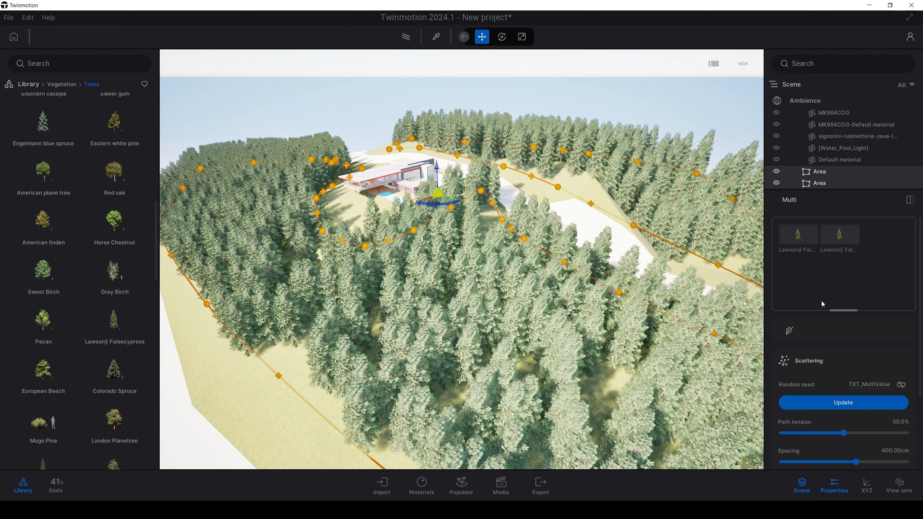
pyautogui.scroll(-3, 858, 363)
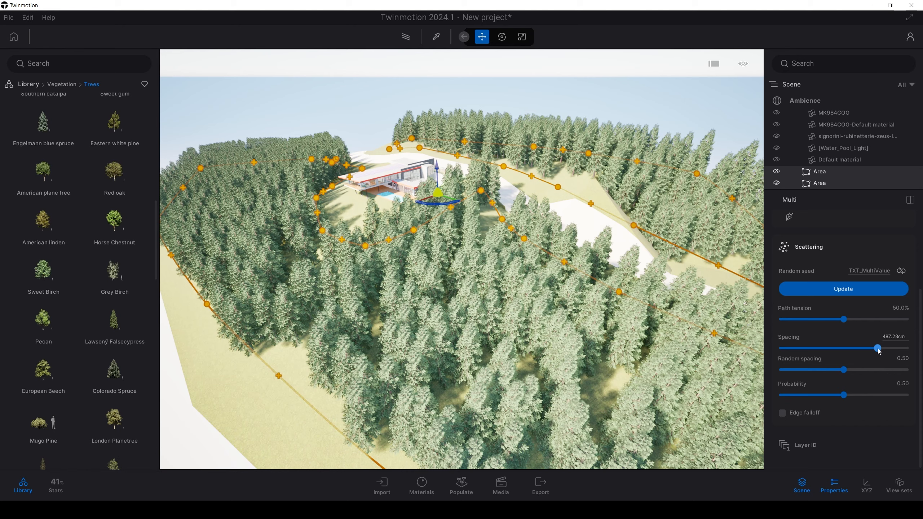
pyautogui.moveTo(879, 350); pyautogui.dragTo(893, 349)
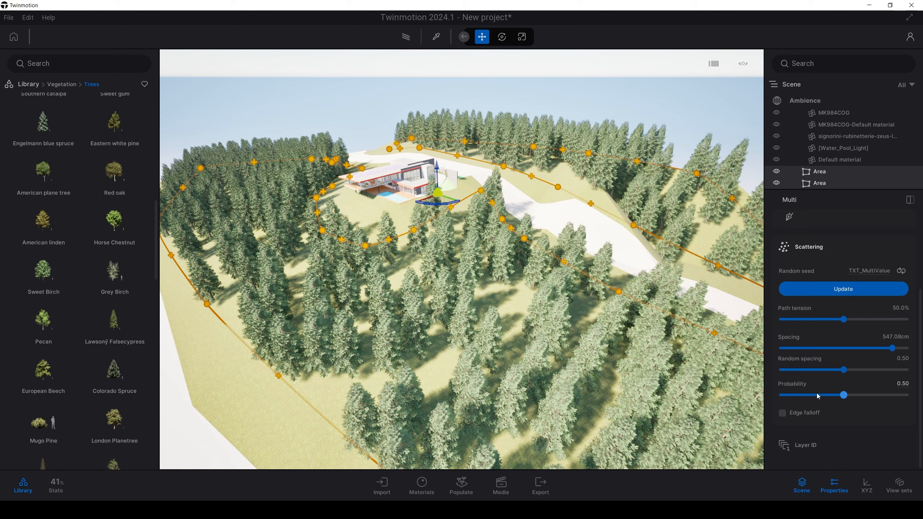
pyautogui.click(861, 370)
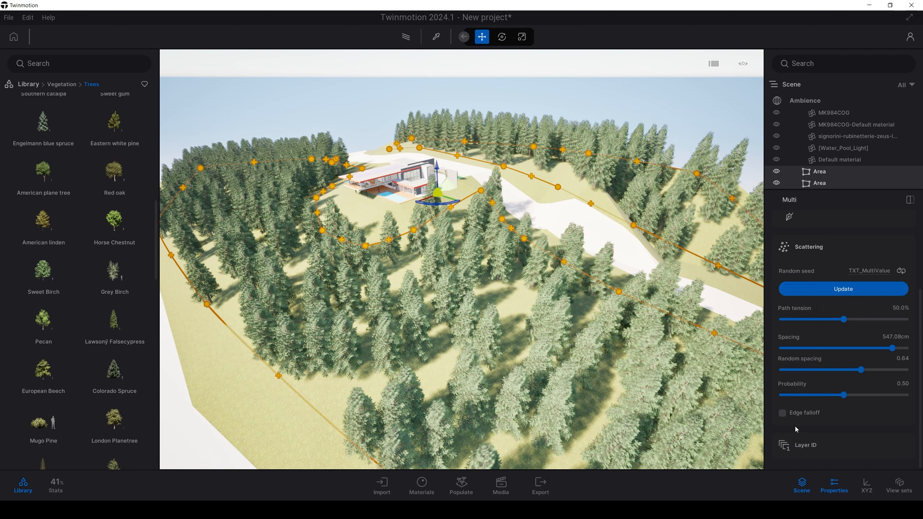
# Select the Lawson Falsecypress entries of both areas together and set their random scale to 0.58
pyautogui.scroll(-2, 798, 359)
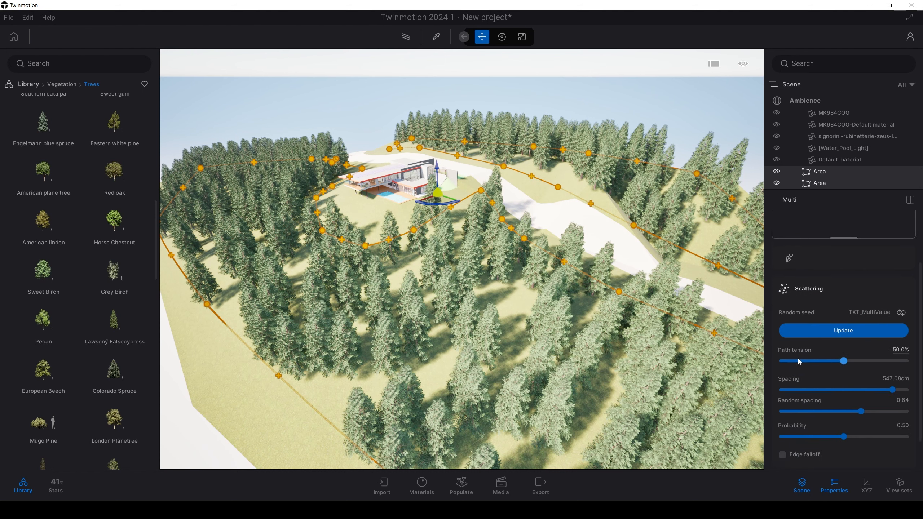
pyautogui.scroll(2, 798, 360)
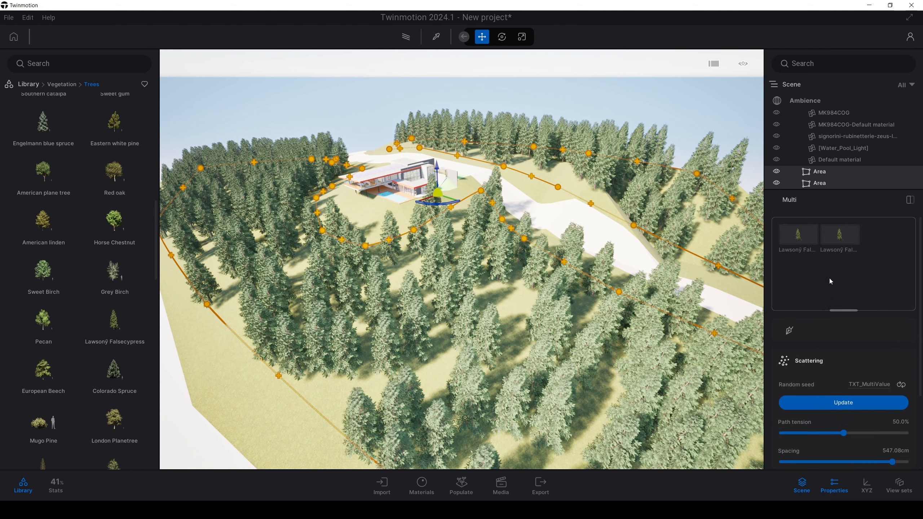
pyautogui.click(805, 242)
pyautogui.keyDown('ctrl'); pyautogui.click(832, 240); pyautogui.keyUp('ctrl')
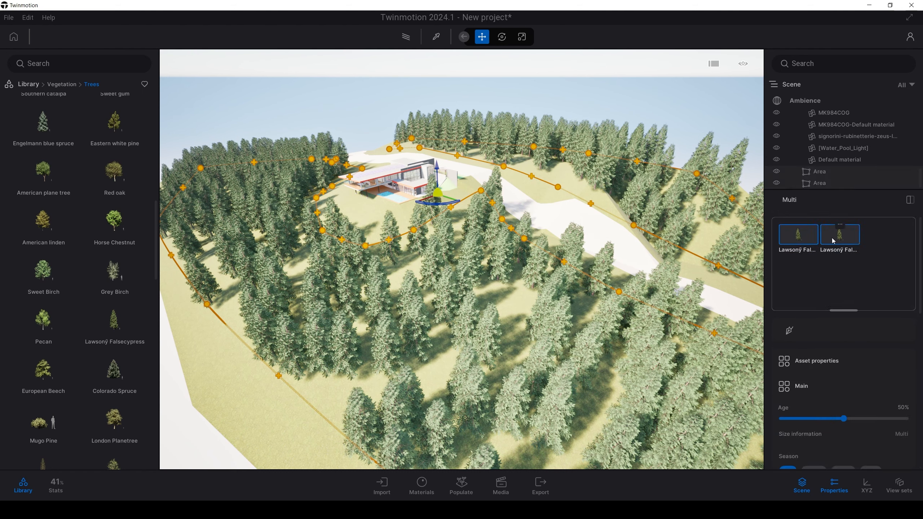
pyautogui.scroll(-5, 815, 375)
pyautogui.scroll(-3, 814, 372)
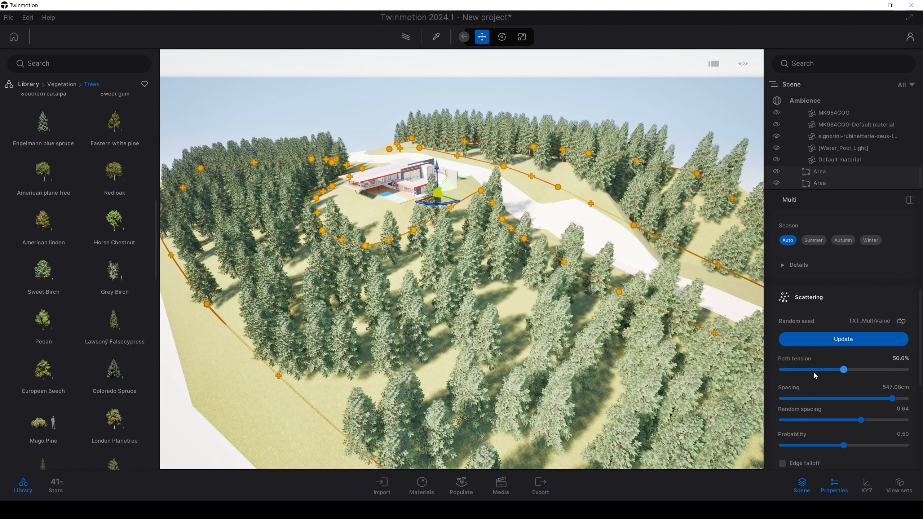
pyautogui.scroll(3, 814, 373)
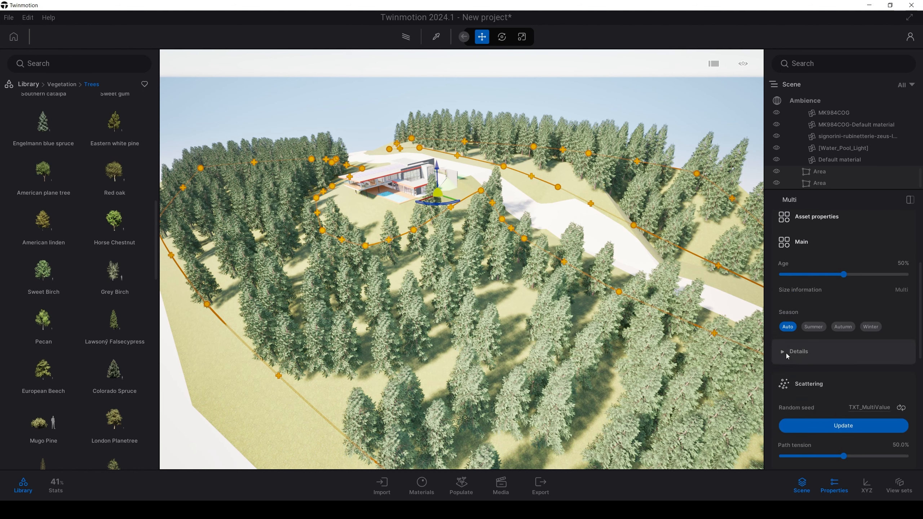
pyautogui.scroll(5, 782, 350)
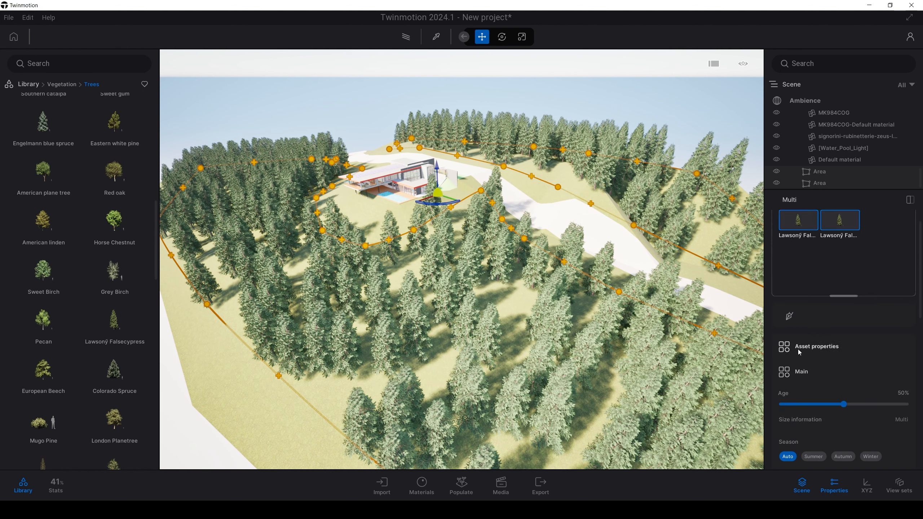
pyautogui.click(796, 348)
pyautogui.scroll(-1, 818, 358)
pyautogui.scroll(-1, 818, 358)
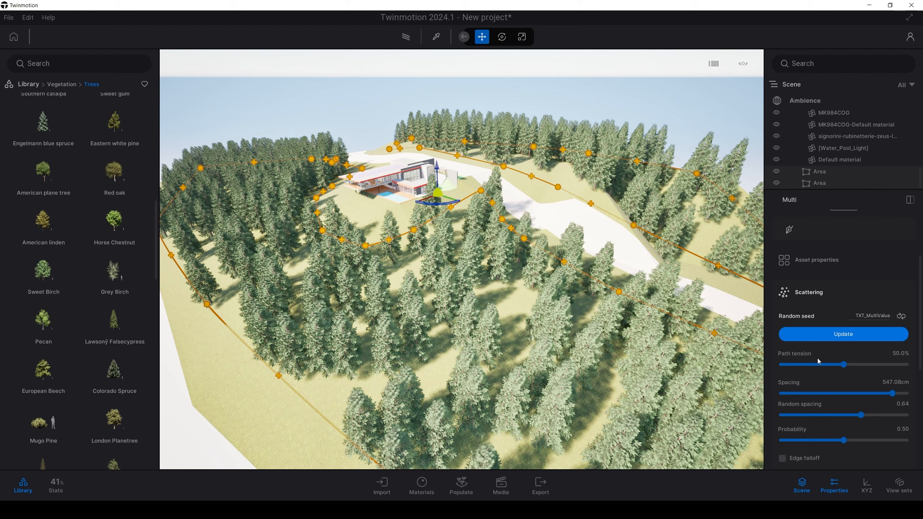
pyautogui.scroll(-2, 818, 358)
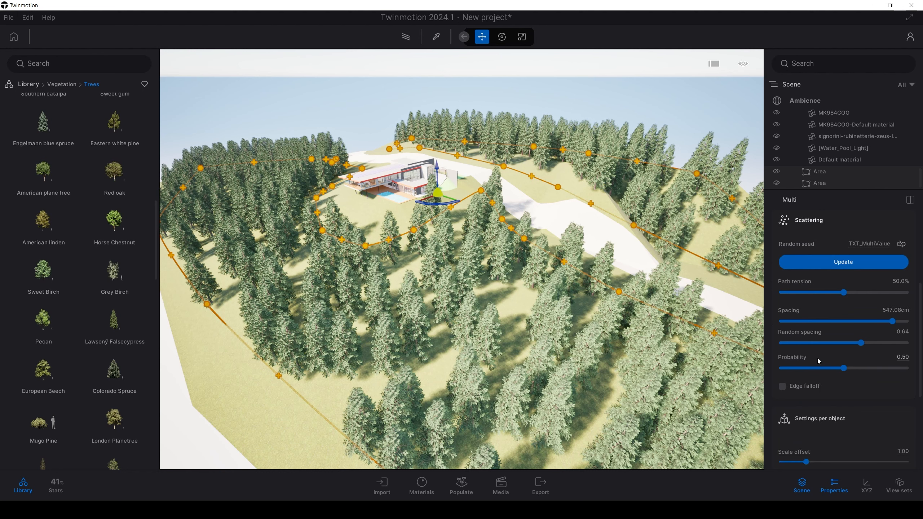
pyautogui.scroll(-2, 818, 358)
pyautogui.scroll(-2, 814, 351)
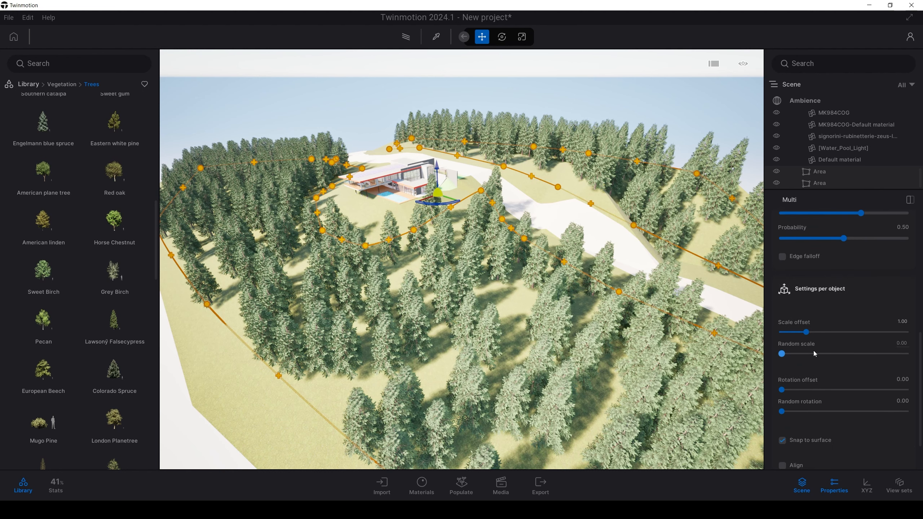
pyautogui.moveTo(796, 352); pyautogui.dragTo(854, 354)
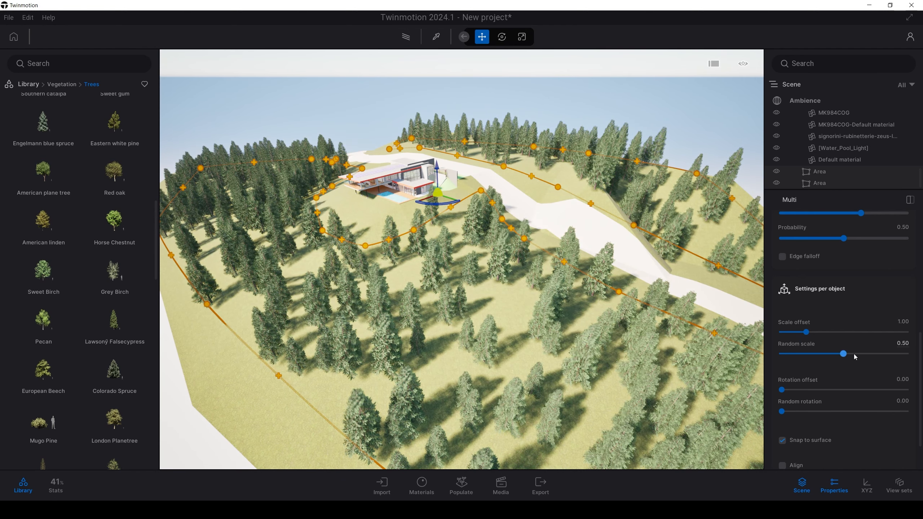
# Set the trees' rotation offset to 161.22 and random rotation to 0.35, leaving both areas deselected
pyautogui.click(838, 390)
pyautogui.click(825, 413)
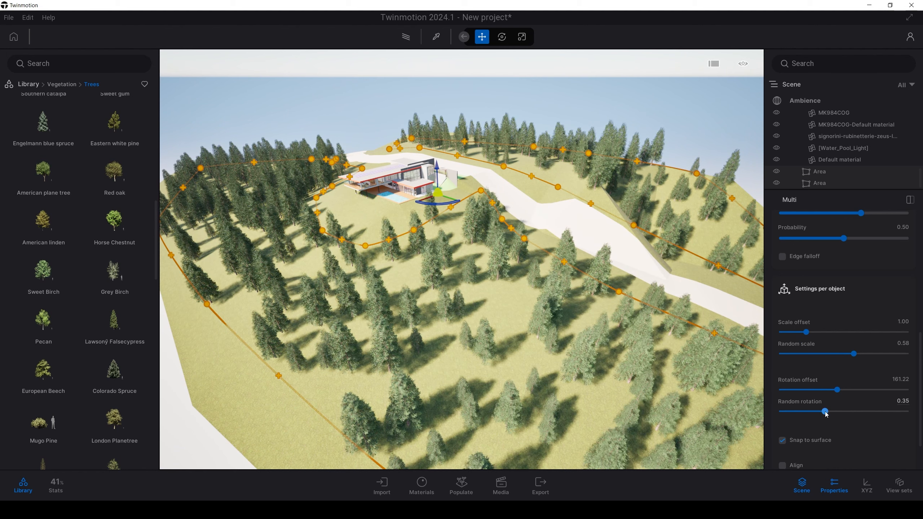
pyautogui.click(459, 72)
pyautogui.moveTo(571, 271); pyautogui.dragTo(574, 167, button='right')
pyautogui.press('w')
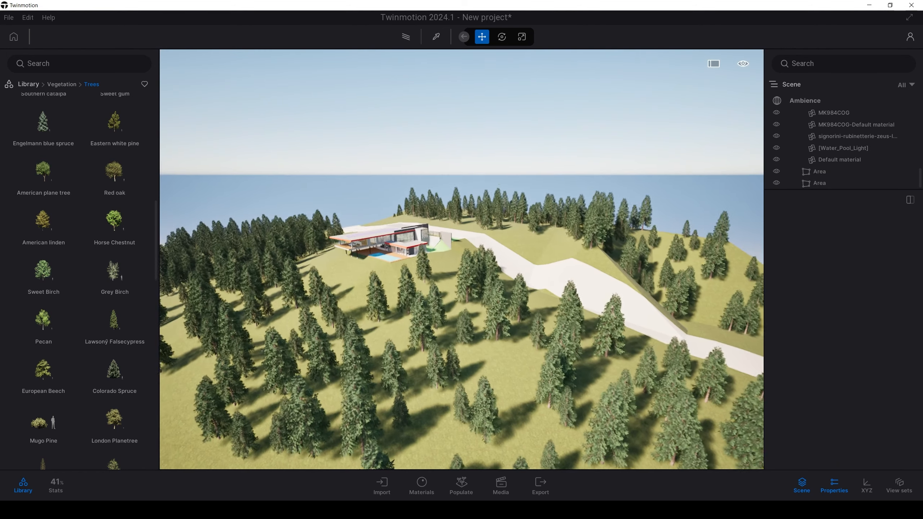
pyautogui.press('q')
pyautogui.moveTo(577, 332); pyautogui.dragTo(561, 308, button='right')
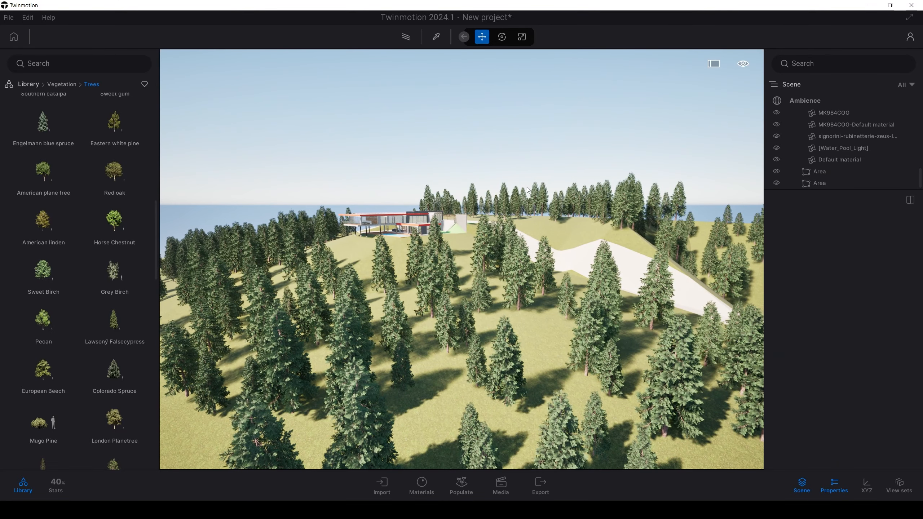
pyautogui.press('w')
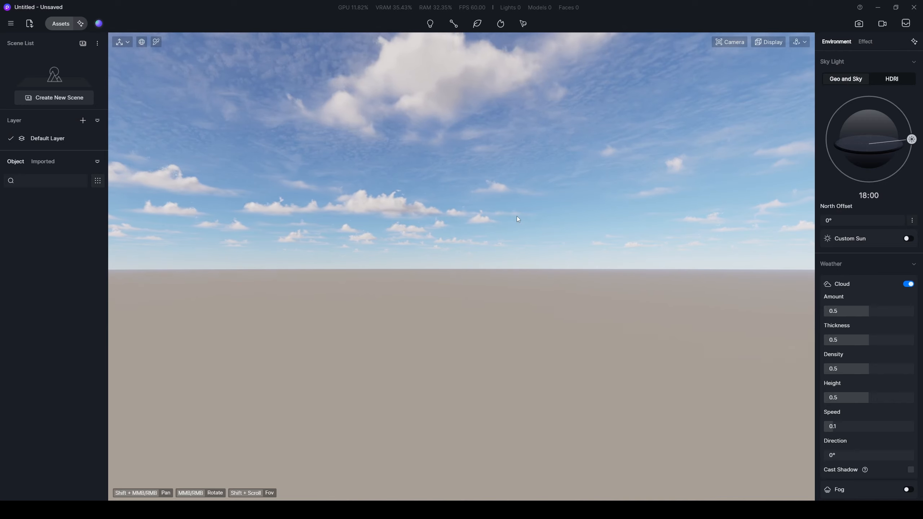
pyautogui.moveTo(528, 233); pyautogui.dragTo(533, 252, button='middle')
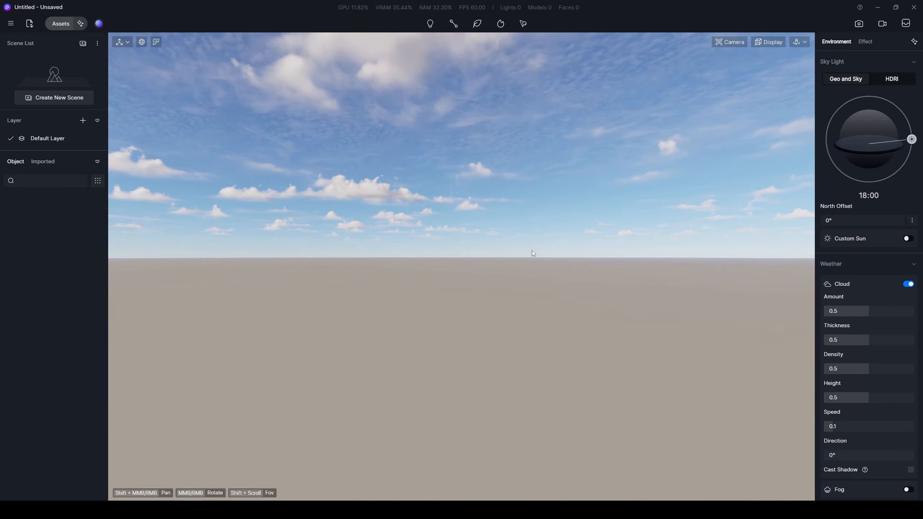
pyautogui.moveTo(525, 259); pyautogui.dragTo(468, 287, button='middle')
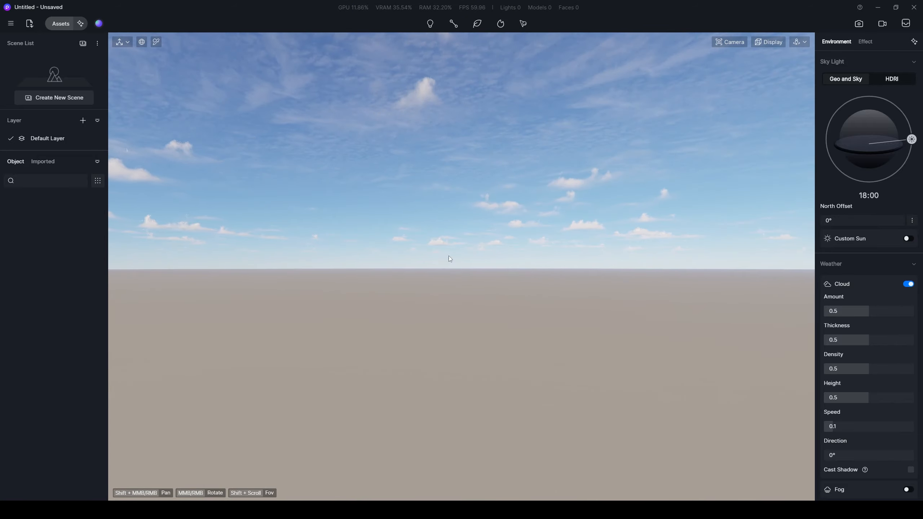
pyautogui.moveTo(450, 259); pyautogui.dragTo(752, 261, button='middle')
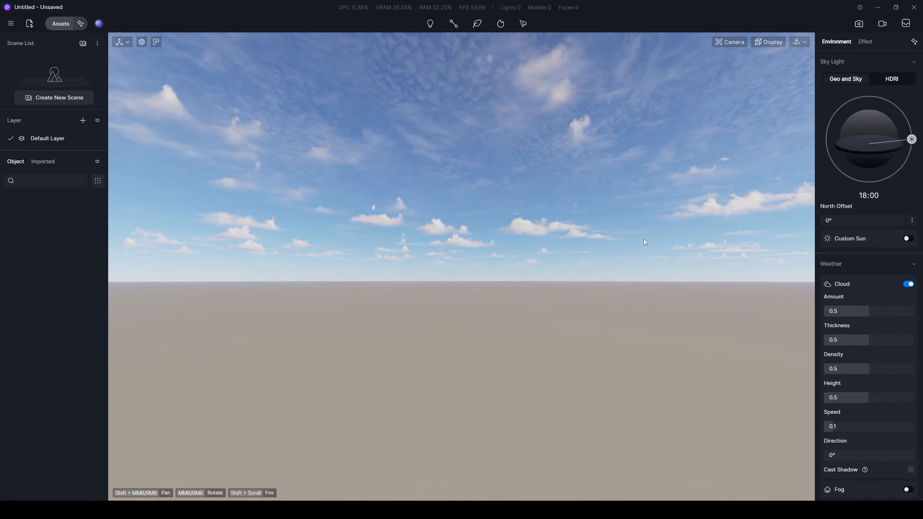
pyautogui.moveTo(643, 240); pyautogui.dragTo(184, 245, button='middle')
pyautogui.moveTo(529, 251); pyautogui.dragTo(589, 273, button='middle')
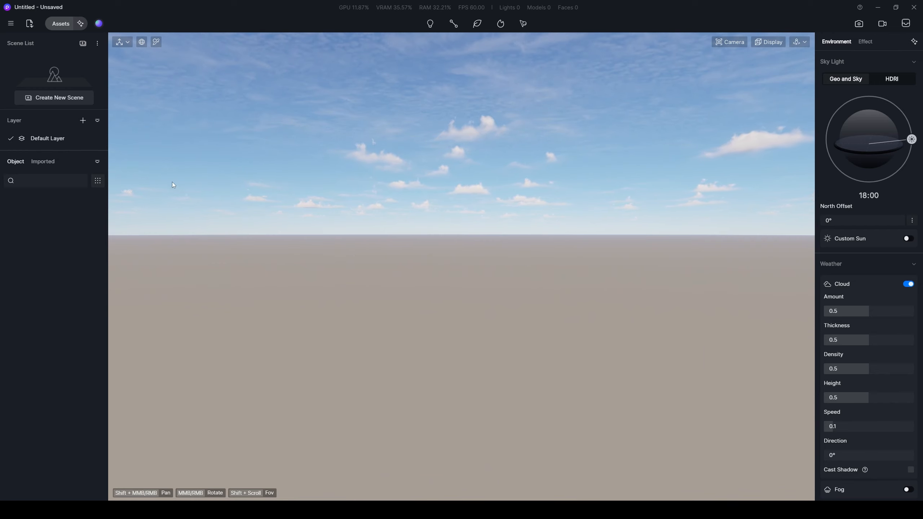
# In D5 Render, import the Casa 2.skp model and place it at about X -450, Y -6947, Z 0
pyautogui.click(29, 25)
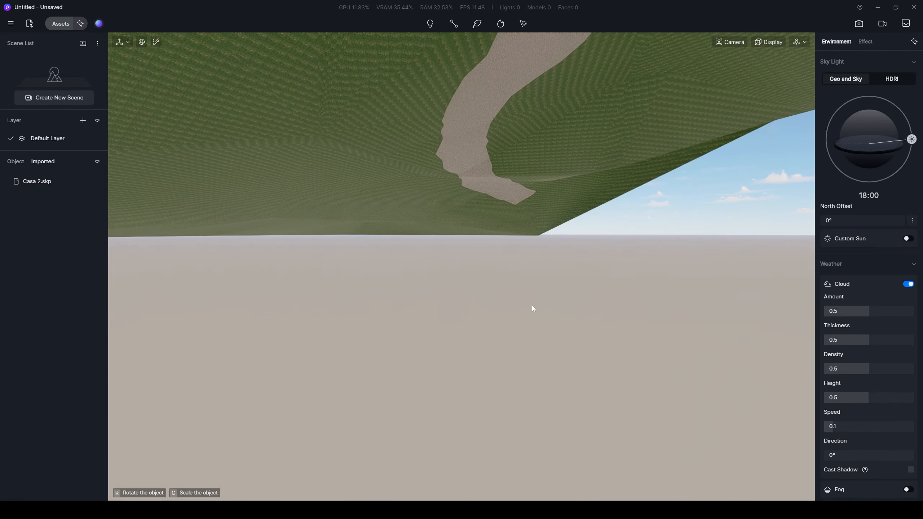
pyautogui.click(532, 305)
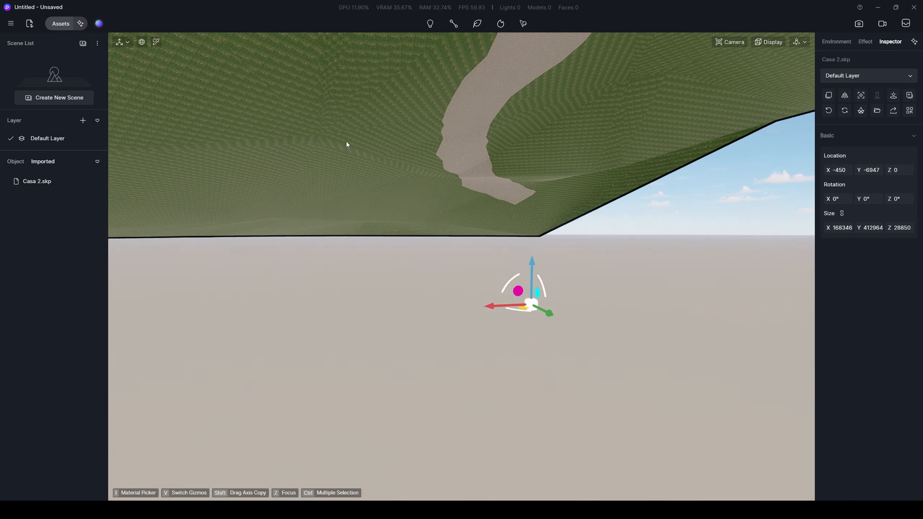
pyautogui.click(694, 205)
# Examine the imported house and the grass texture of the surrounding terrain from several viewpoints
pyautogui.moveTo(503, 121); pyautogui.dragTo(567, 198, button='middle')
pyautogui.scroll(-3, 460, 166)
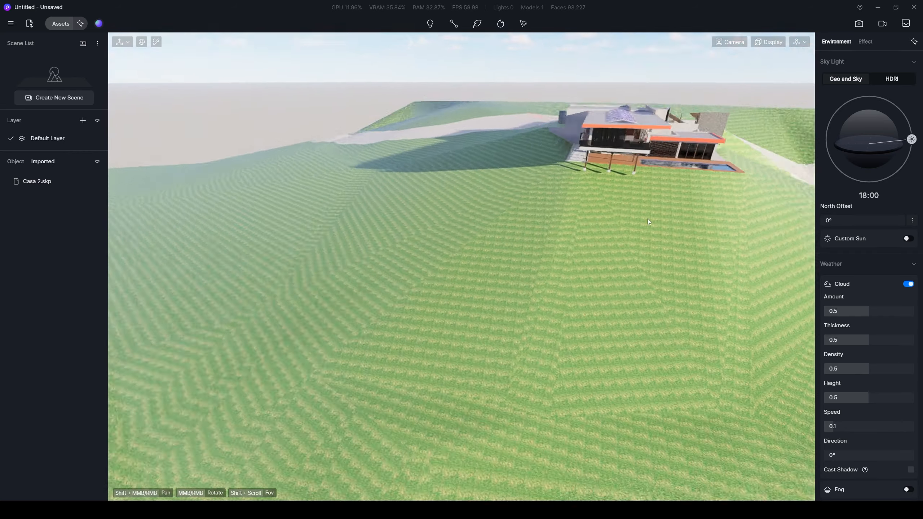
pyautogui.moveTo(649, 221); pyautogui.dragTo(720, 323, button='middle')
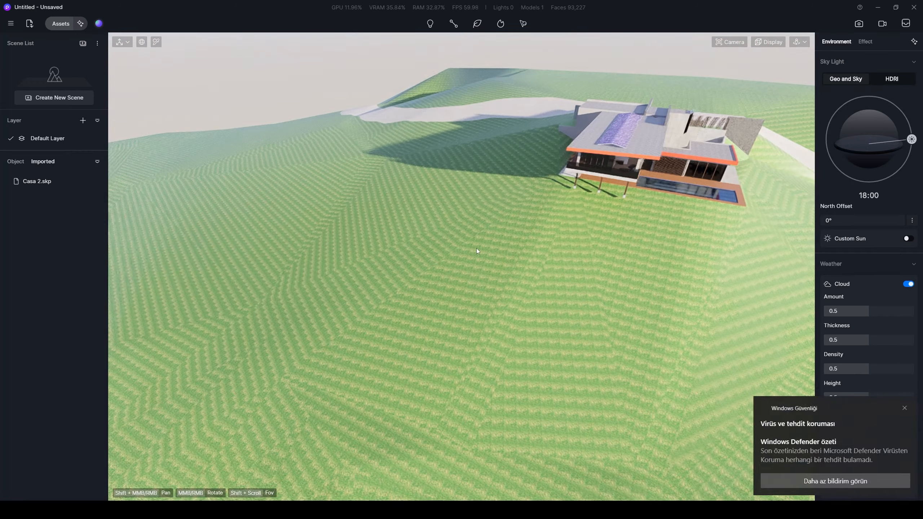
pyautogui.click(904, 409)
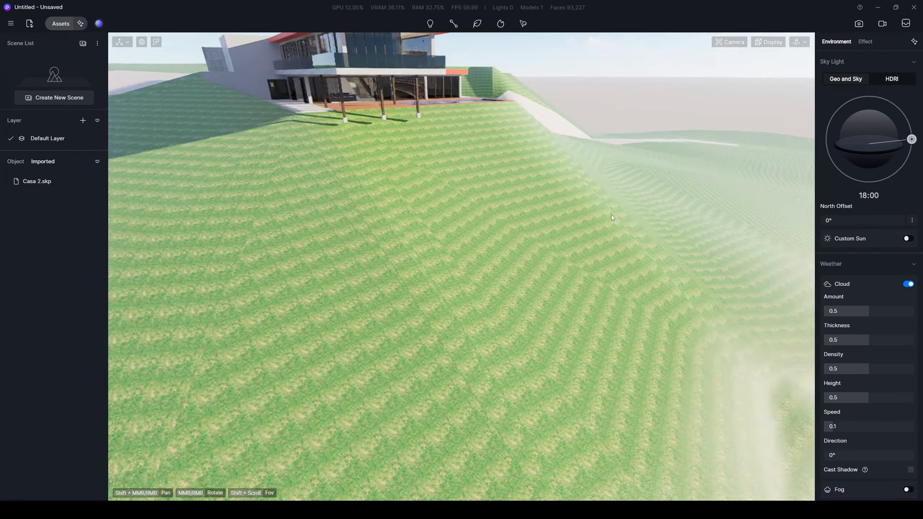
pyautogui.moveTo(473, 182); pyautogui.dragTo(568, 197, button='middle')
pyautogui.scroll(4, 563, 189)
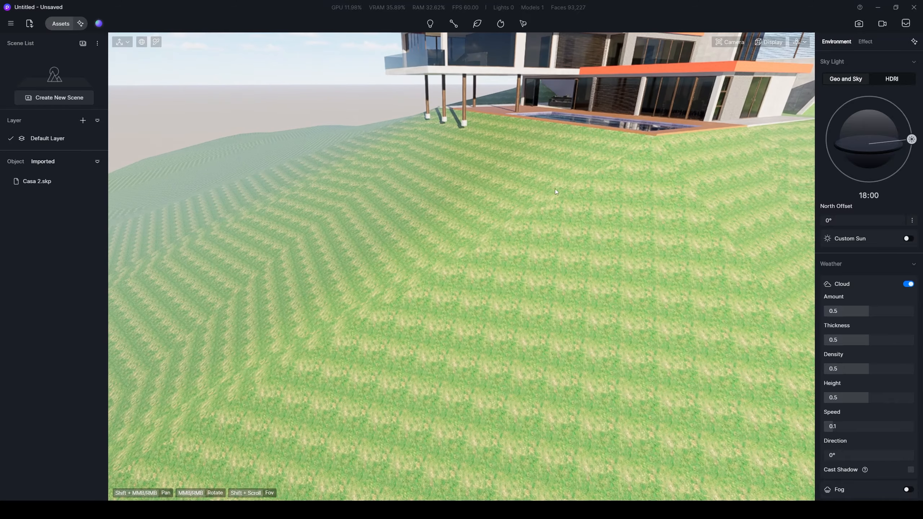
pyautogui.moveTo(388, 186); pyautogui.dragTo(603, 228, button='middle')
pyautogui.scroll(3, 603, 228)
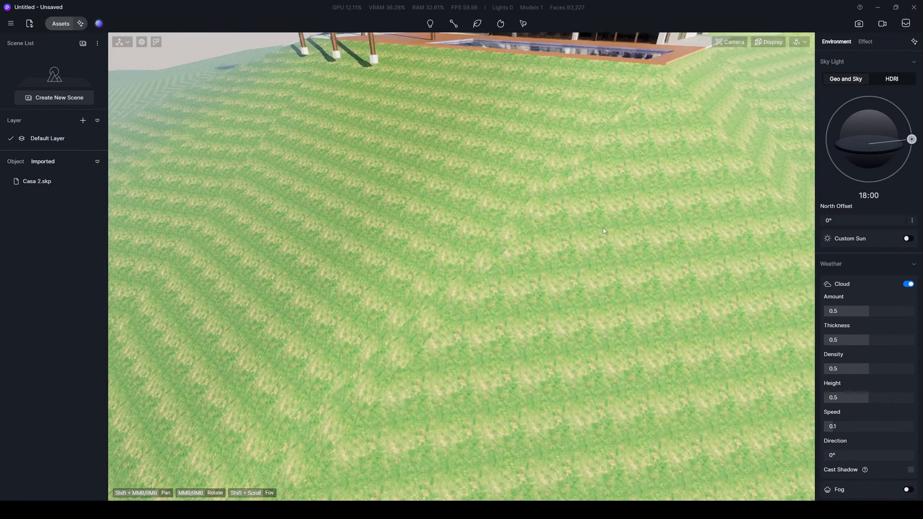
pyautogui.press('s')
pyautogui.moveTo(600, 228); pyautogui.dragTo(544, 161, button='right')
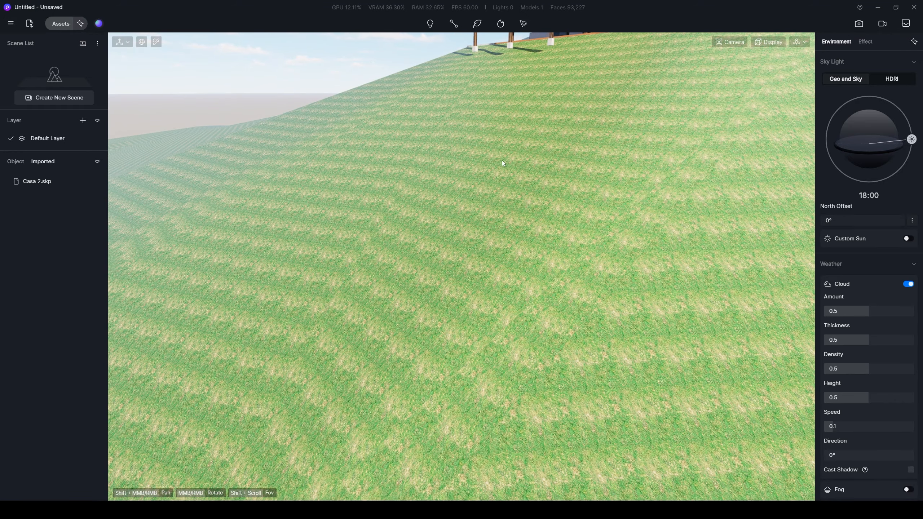
pyautogui.moveTo(682, 112); pyautogui.dragTo(450, 232, button='right')
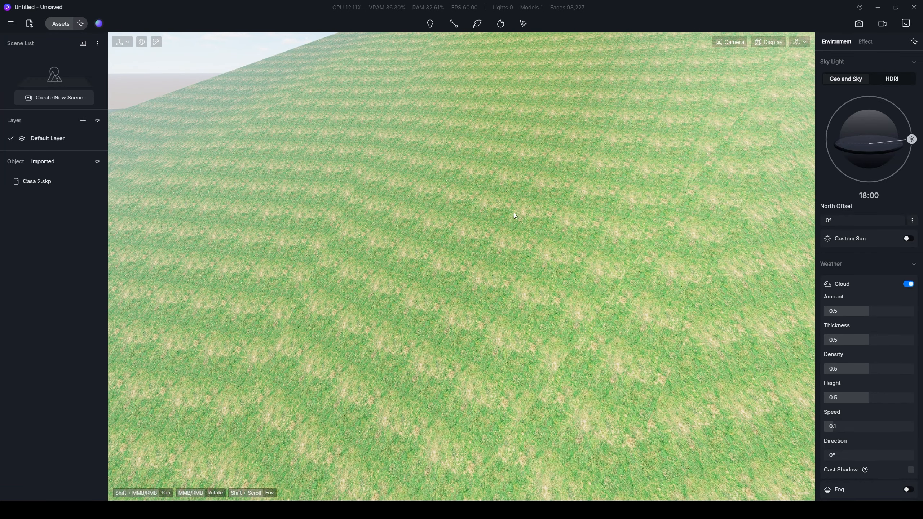
# Pick the terrain's travnik_256 grass material and enable its UV Randomizer
pyautogui.press('t')
pyautogui.press('t')
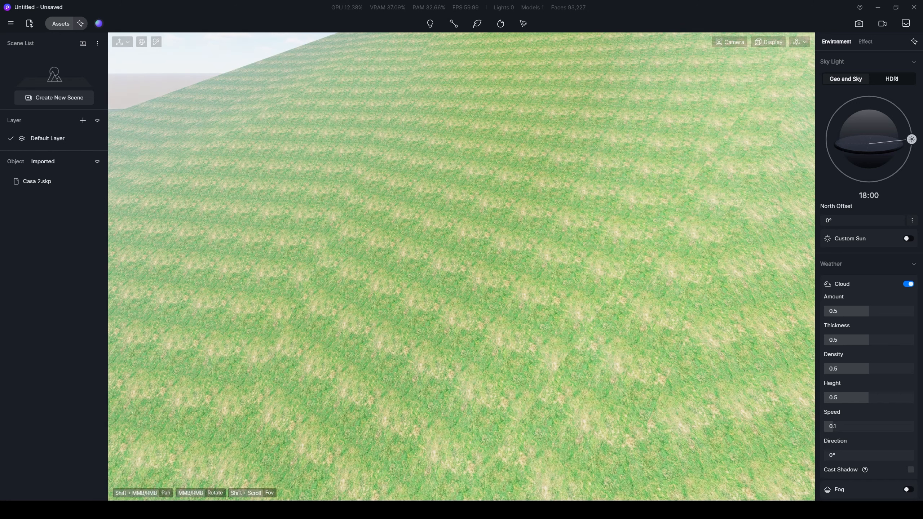
pyautogui.press('i')
pyautogui.click(491, 220)
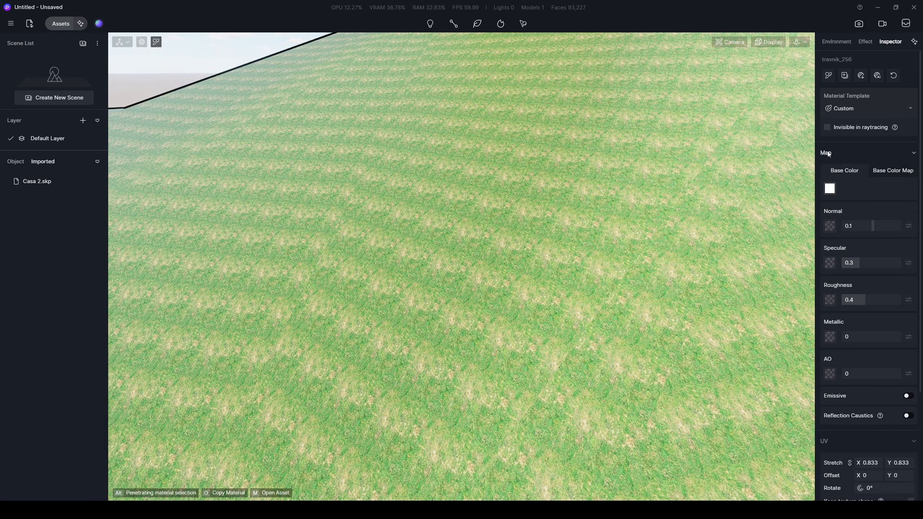
pyautogui.scroll(-4, 872, 348)
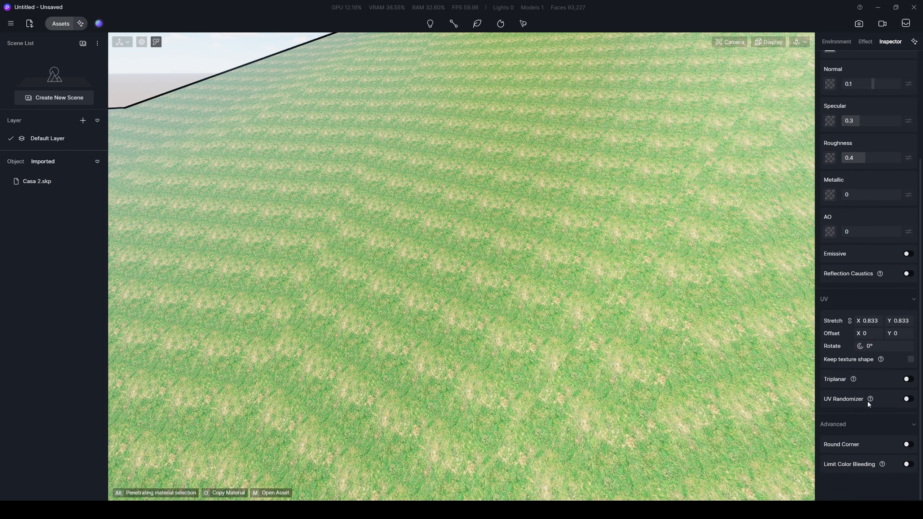
pyautogui.click(908, 399)
pyautogui.scroll(-3, 482, 297)
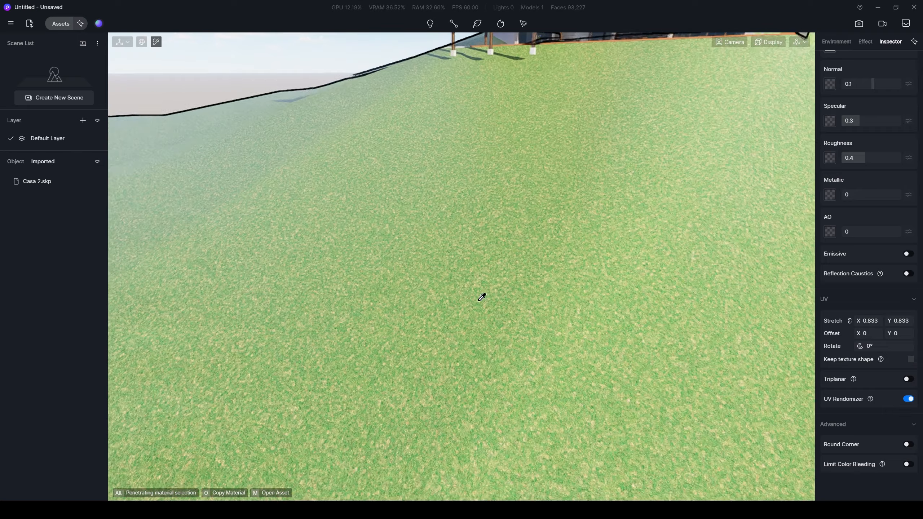
# Enable Triplanar mapping for the grass material and set its UV stretch to 0.683 in X and Y
pyautogui.moveTo(482, 297); pyautogui.dragTo(550, 250, button='right')
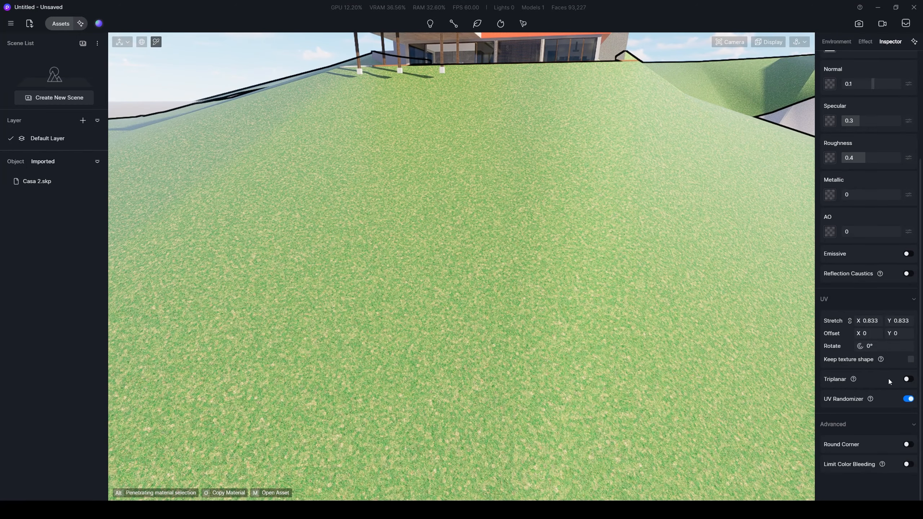
pyautogui.click(908, 379)
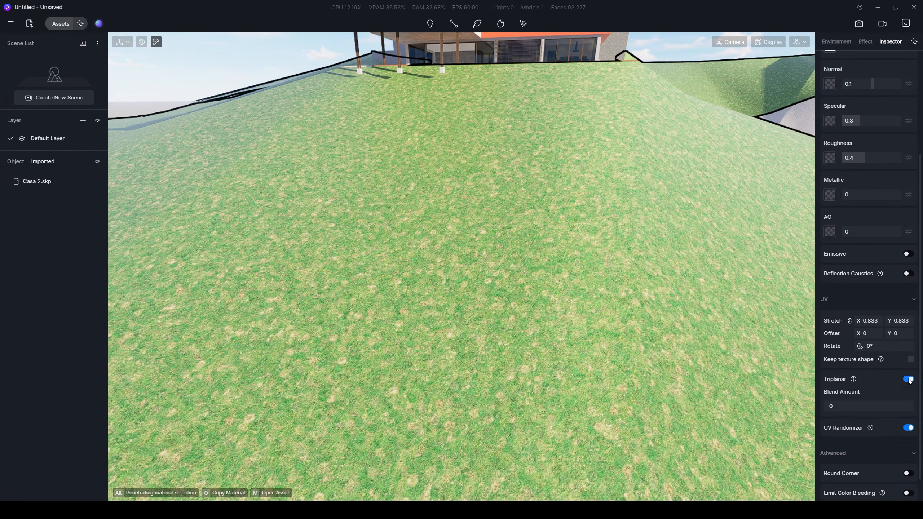
pyautogui.scroll(-1, 894, 381)
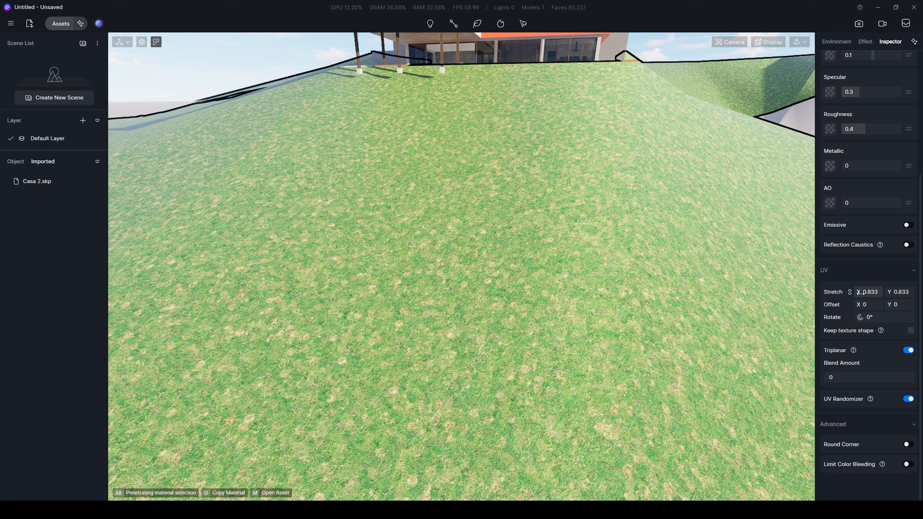
pyautogui.moveTo(863, 293)
pyautogui.mouseDown()
pyautogui.moveTo(851, 291)
pyautogui.moveTo(864, 288)
pyautogui.mouseUp()
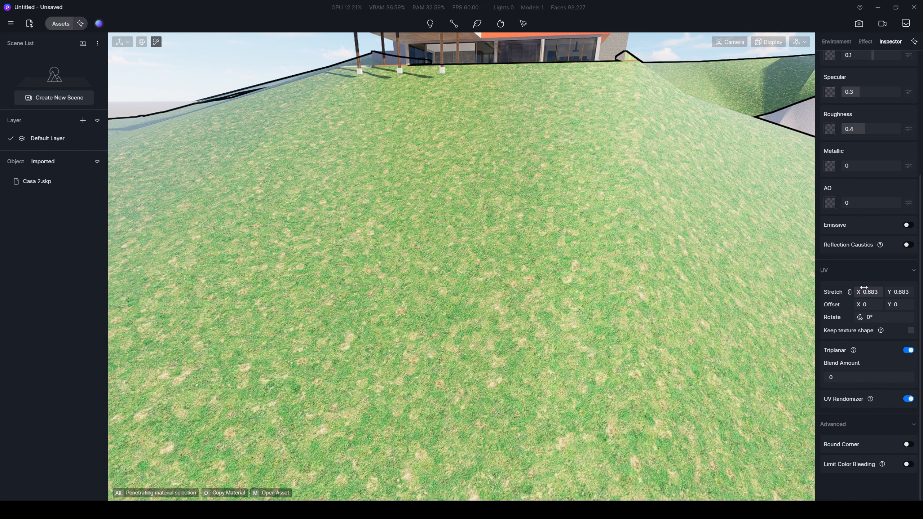
pyautogui.scroll(6, 864, 288)
pyautogui.moveTo(913, 44)
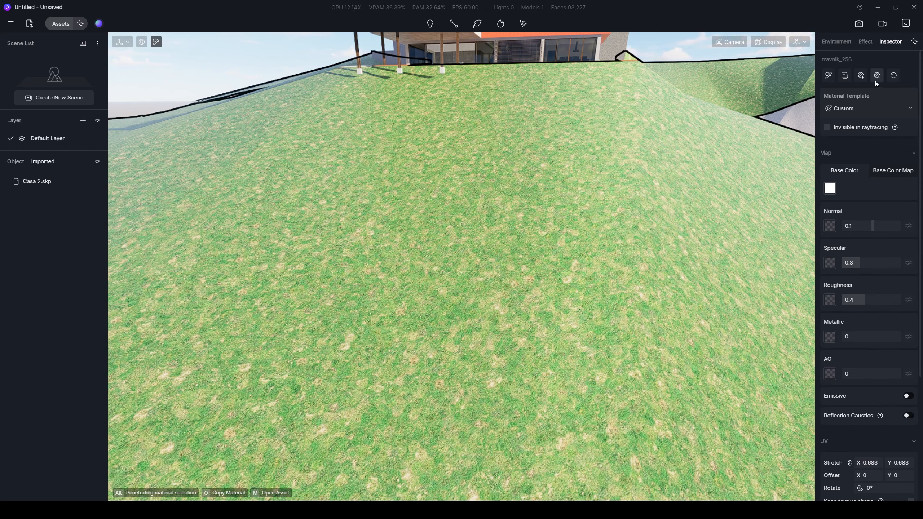
pyautogui.moveTo(877, 79)
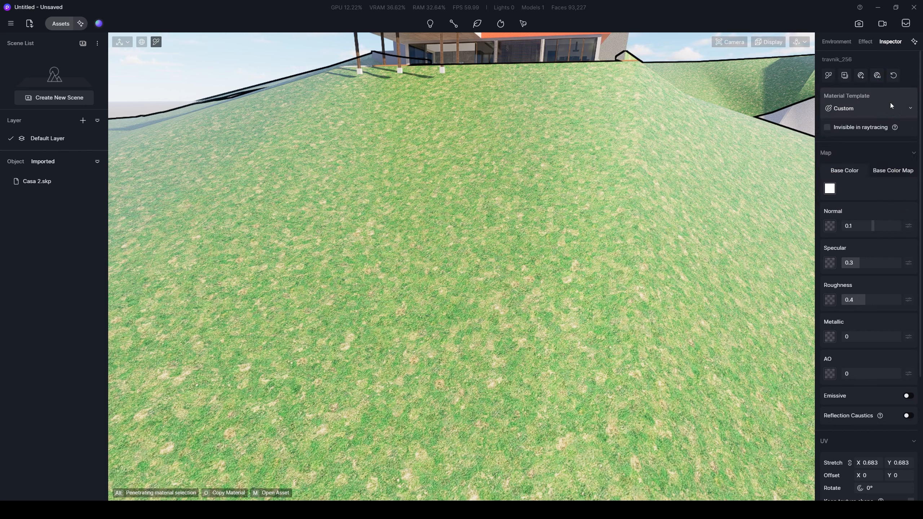
# Generate normal, roughness and AO maps for the travnik_256 grass material, set its specular to 0.35 and deselect it
pyautogui.click(874, 78)
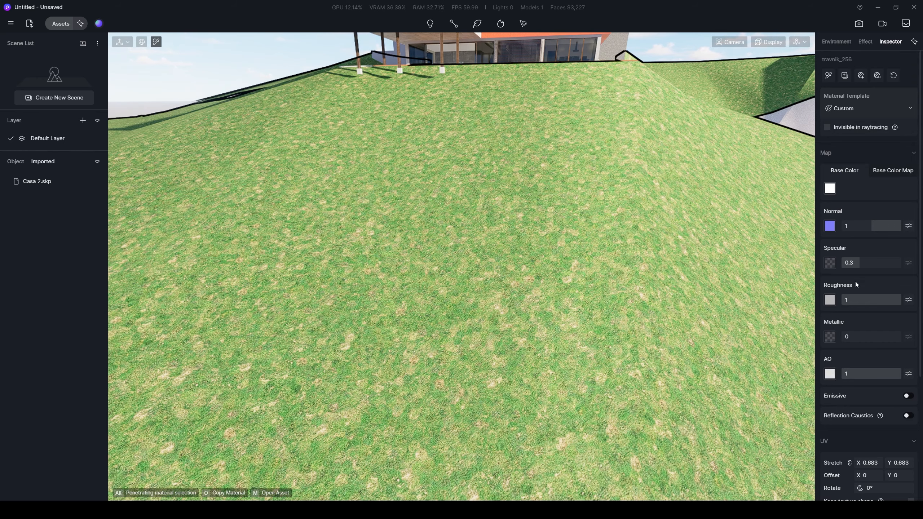
pyautogui.moveTo(443, 269); pyautogui.dragTo(616, 270, button='right')
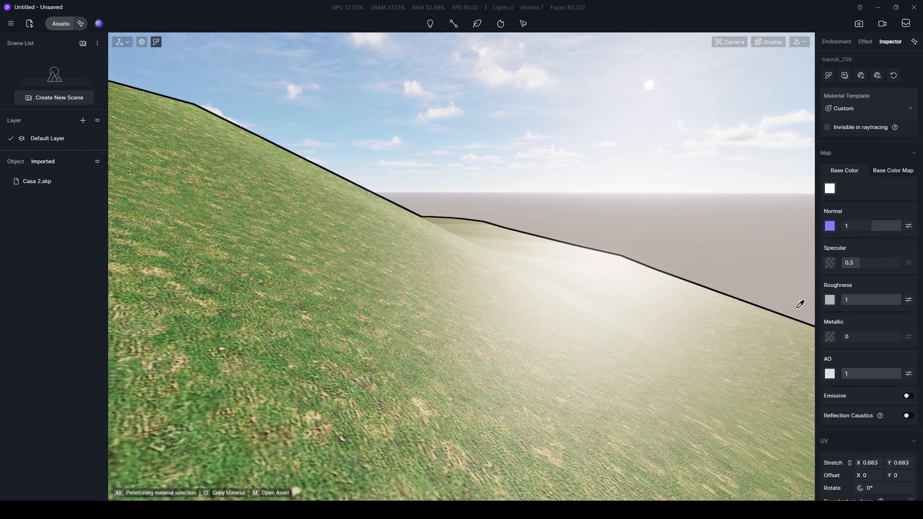
pyautogui.moveTo(883, 262); pyautogui.dragTo(863, 263)
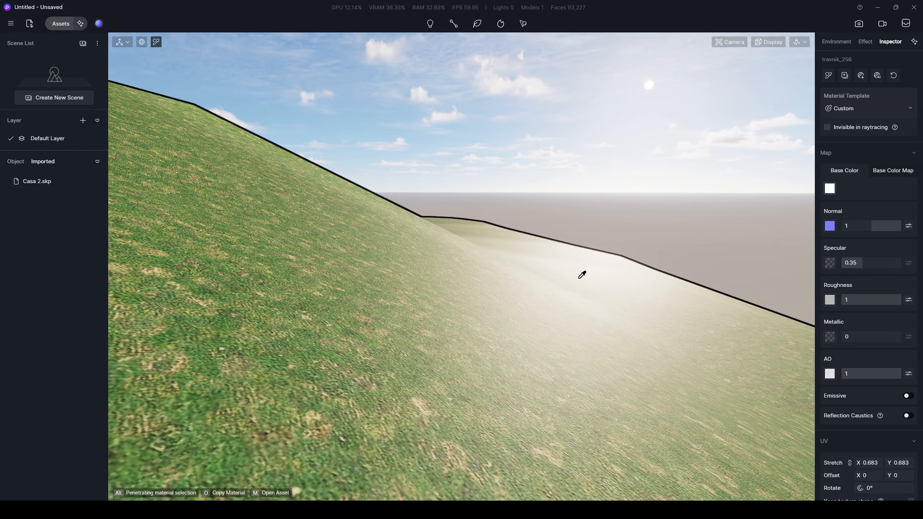
pyautogui.moveTo(583, 274); pyautogui.dragTo(472, 229, button='right')
pyautogui.scroll(-3, 470, 282)
pyautogui.scroll(4, 496, 279)
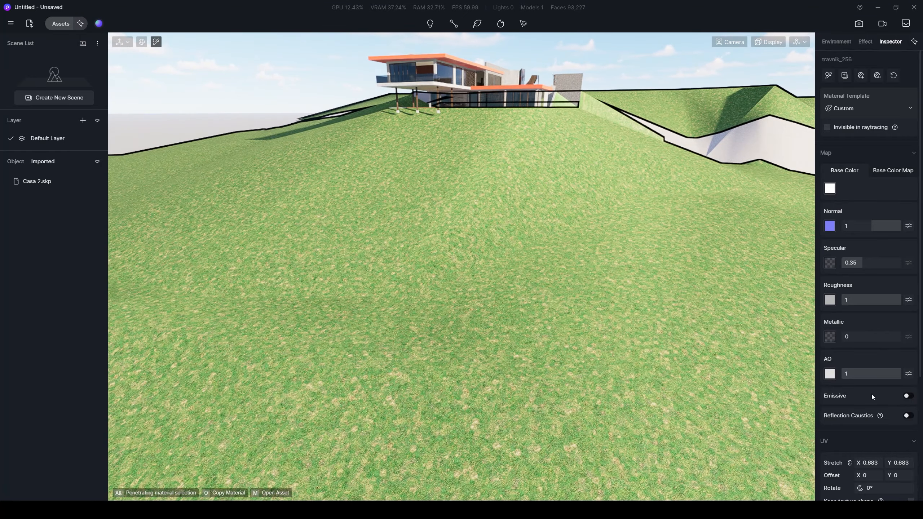
pyautogui.moveTo(509, 255); pyautogui.dragTo(534, 286, button='middle')
pyautogui.press('Escape')
# Open the online scatter presets in the asset library with the terrain around the house in view
pyautogui.scroll(3, 626, 116)
pyautogui.scroll(3, 519, 206)
pyautogui.keyDown('shift'); pyautogui.moveTo(519, 206); pyautogui.dragTo(506, 322, button='middle'); pyautogui.keyUp('shift')
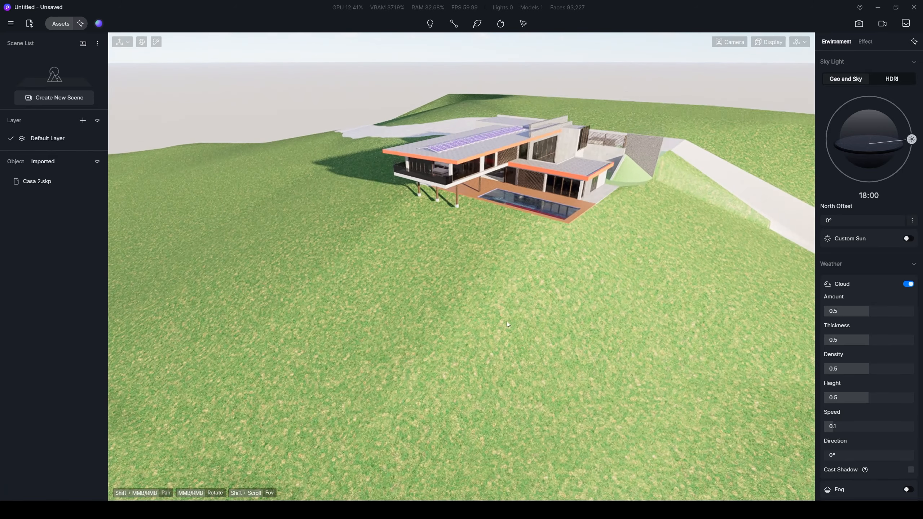
pyautogui.moveTo(434, 268); pyautogui.dragTo(614, 271, button='middle')
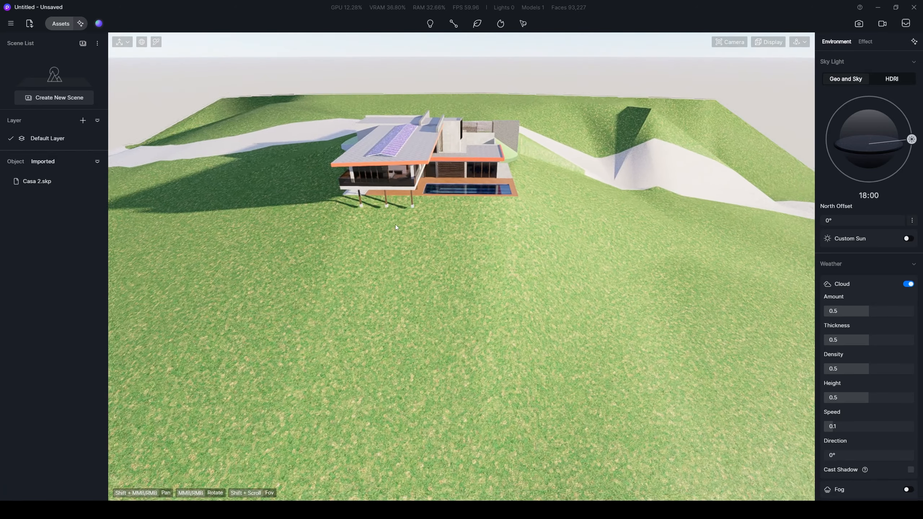
pyautogui.scroll(-3, 397, 227)
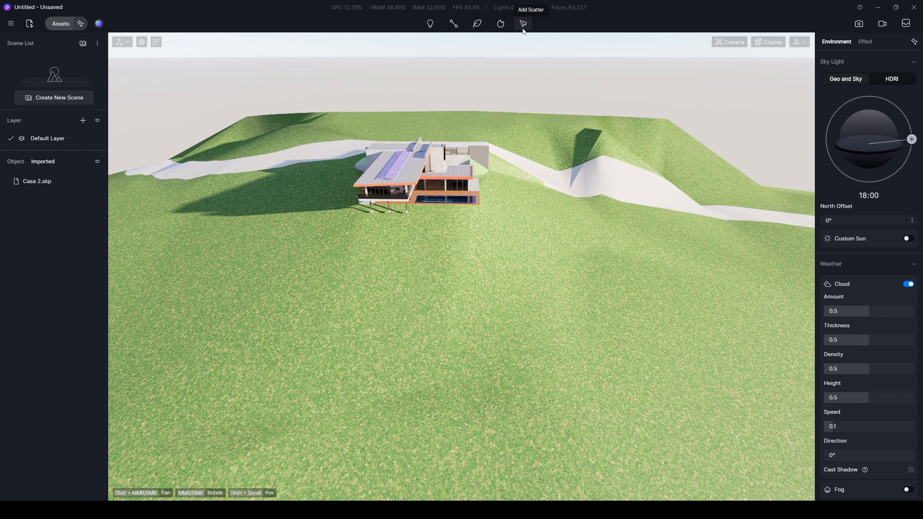
pyautogui.click(60, 23)
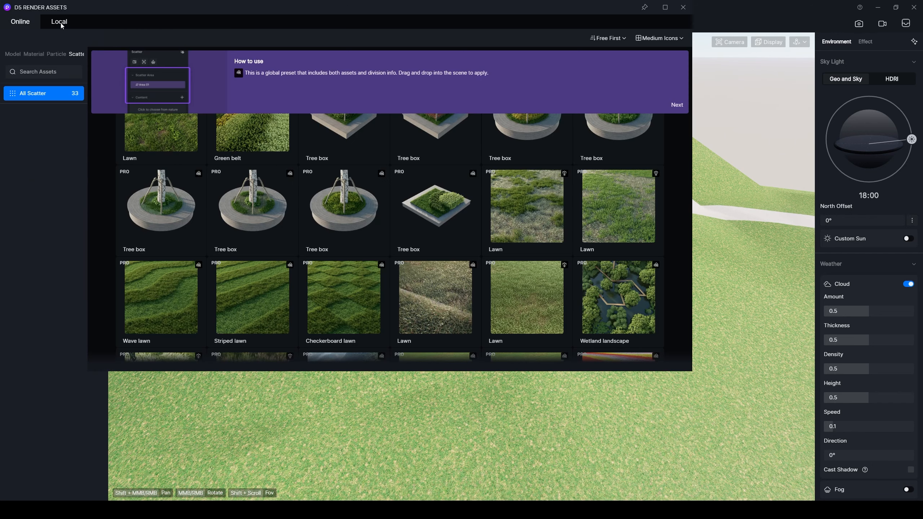
pyautogui.scroll(1, 192, 122)
pyautogui.click(54, 54)
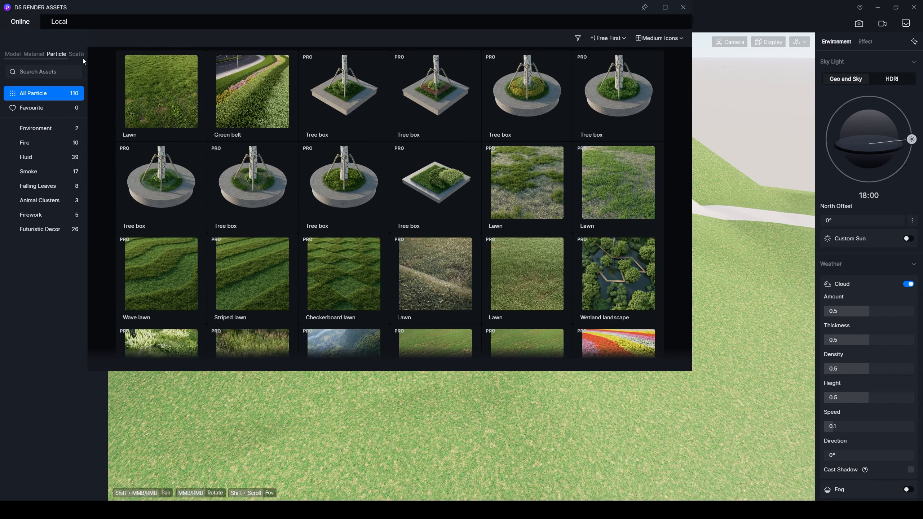
pyautogui.click(75, 53)
pyautogui.moveTo(123, 25); pyautogui.dragTo(234, 96)
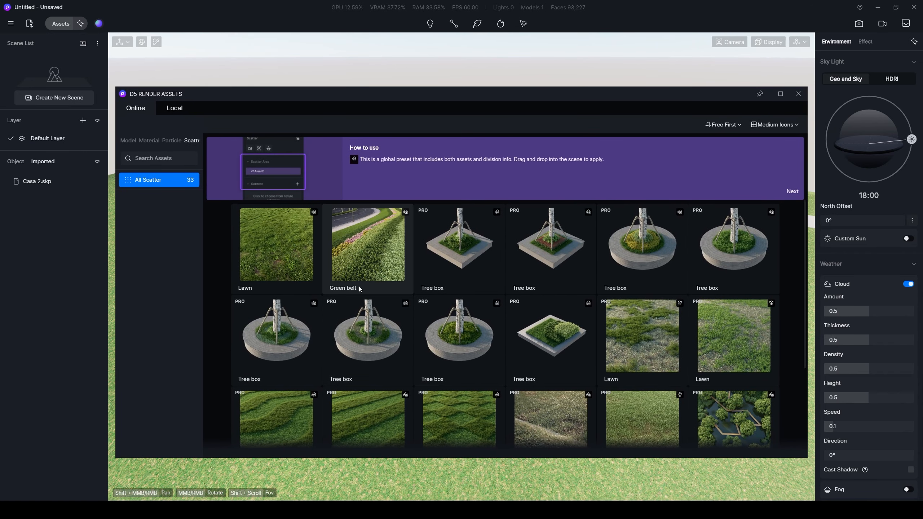
# Look through the available lawn, green belt, tree box and forest scatter presets
pyautogui.scroll(-4, 362, 287)
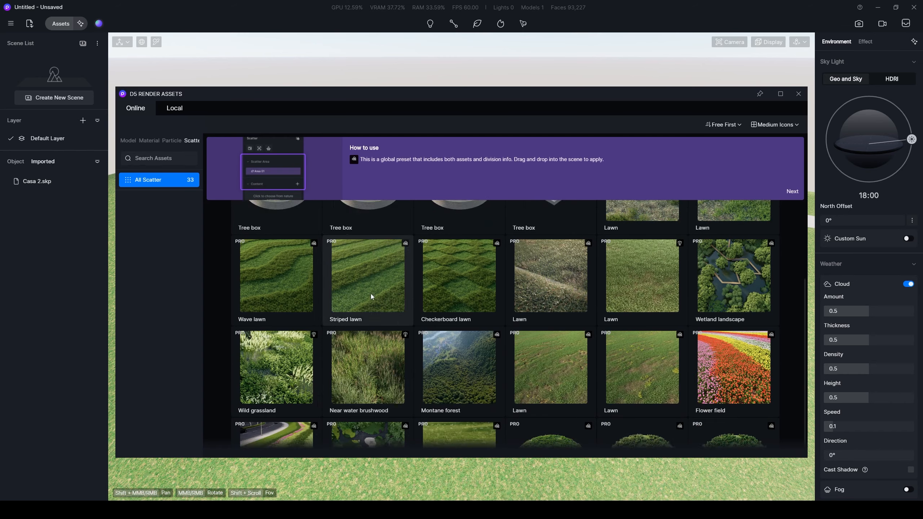
pyautogui.scroll(2, 386, 287)
pyautogui.scroll(-3, 531, 301)
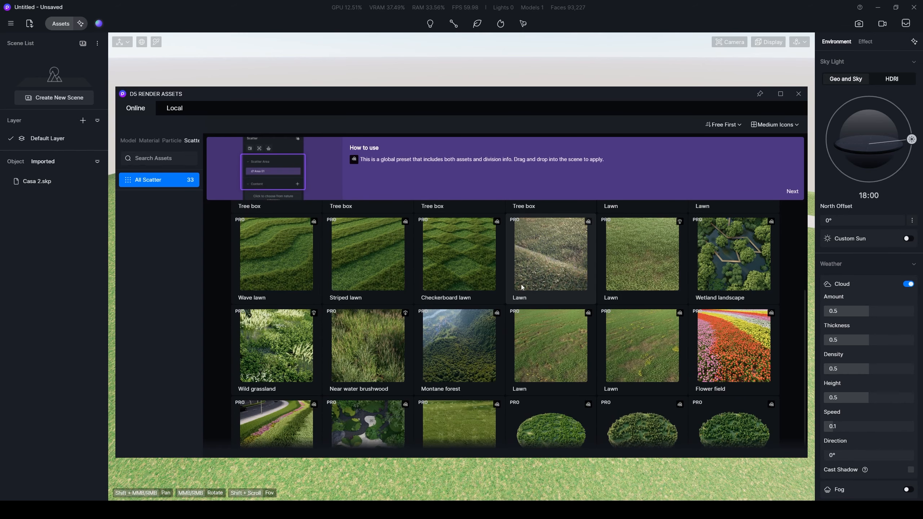
pyautogui.moveTo(728, 92); pyautogui.dragTo(703, 130)
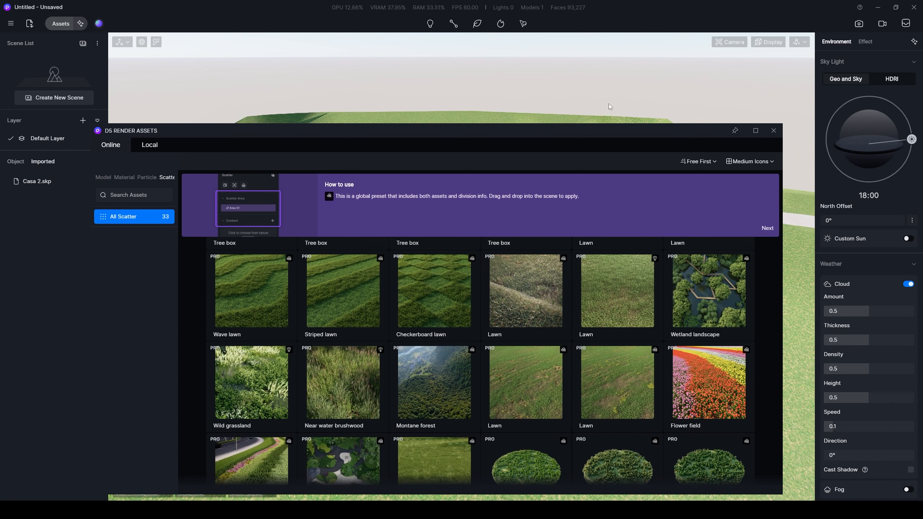
pyautogui.click(525, 27)
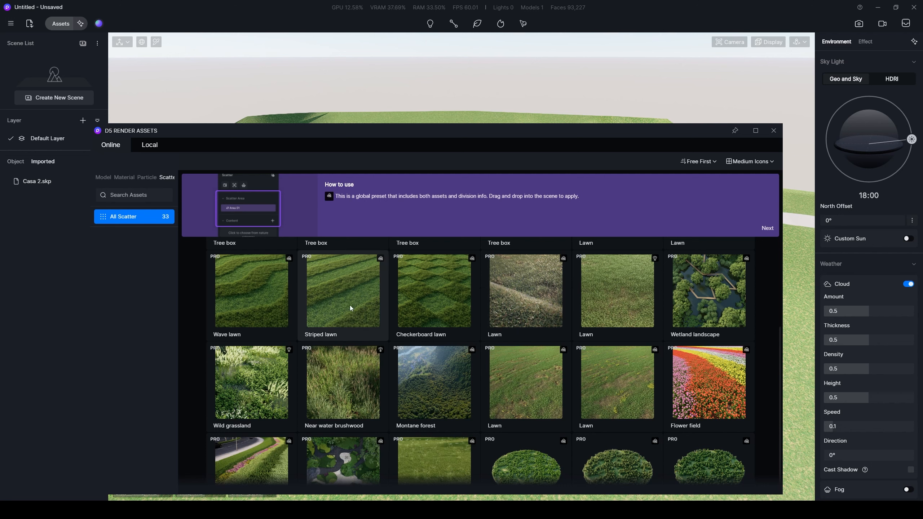
pyautogui.scroll(5, 632, 327)
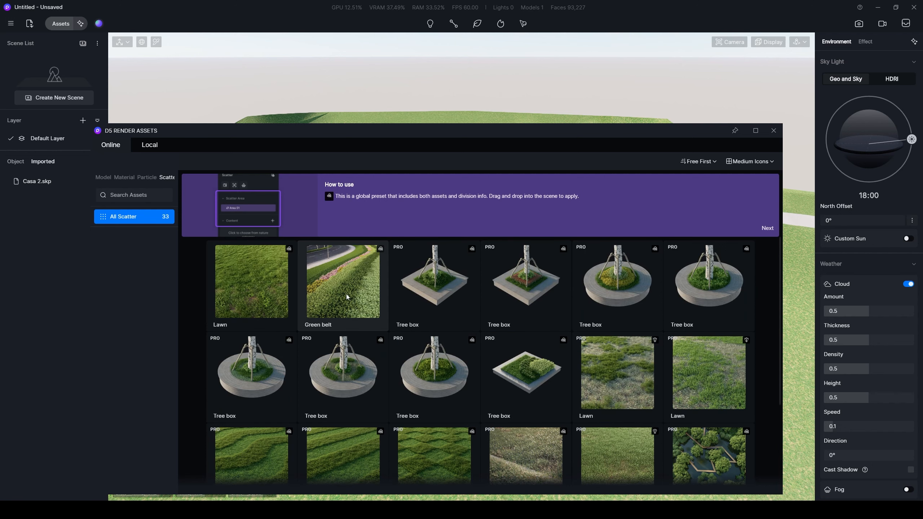
pyautogui.scroll(-5, 508, 335)
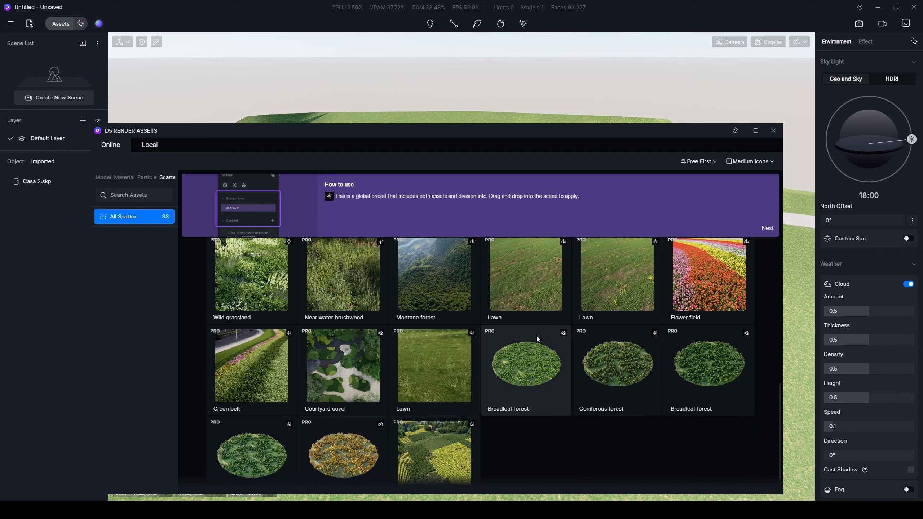
pyautogui.scroll(6, 561, 359)
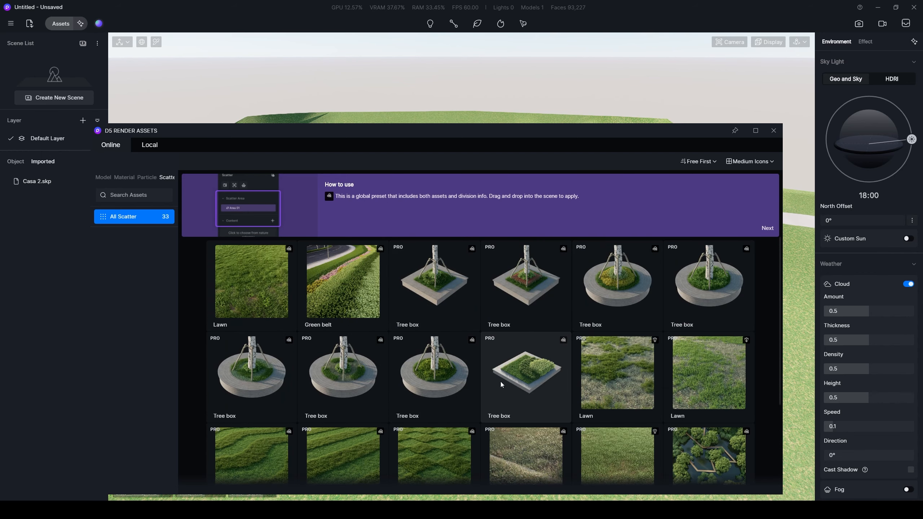
pyautogui.moveTo(533, 131); pyautogui.dragTo(561, 104)
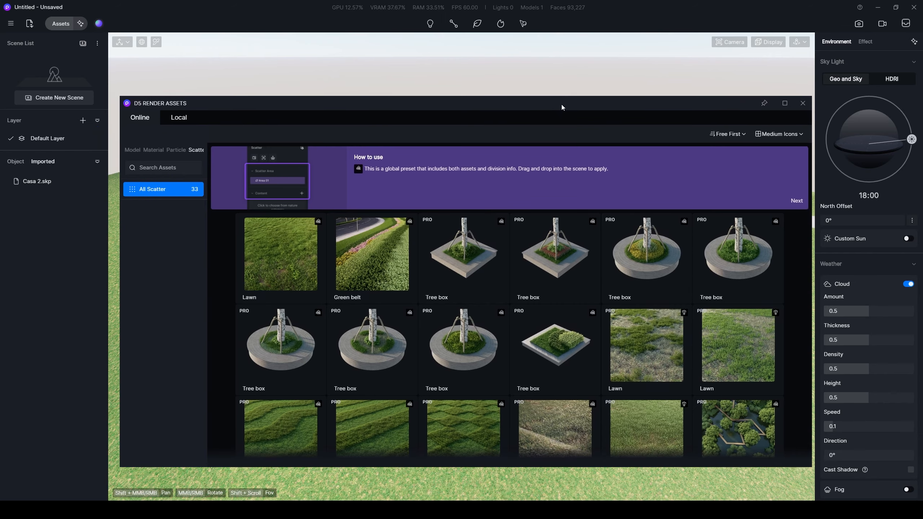
pyautogui.moveTo(393, 103); pyautogui.dragTo(379, 109)
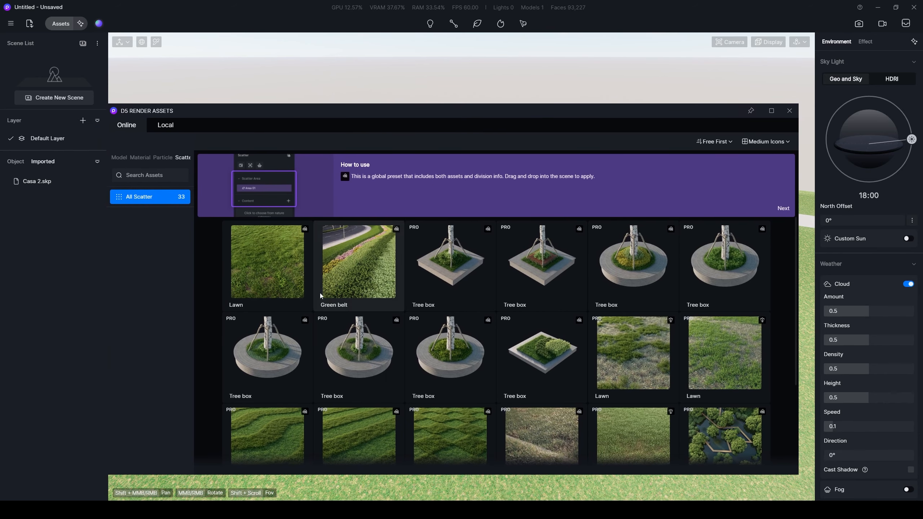
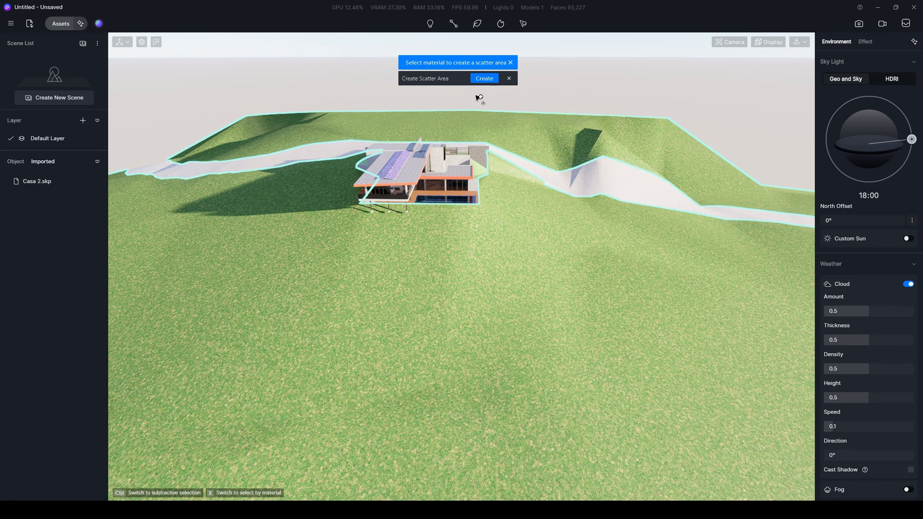
# Create a scatter area from the grass terrain surface surrounding the house
pyautogui.click(486, 79)
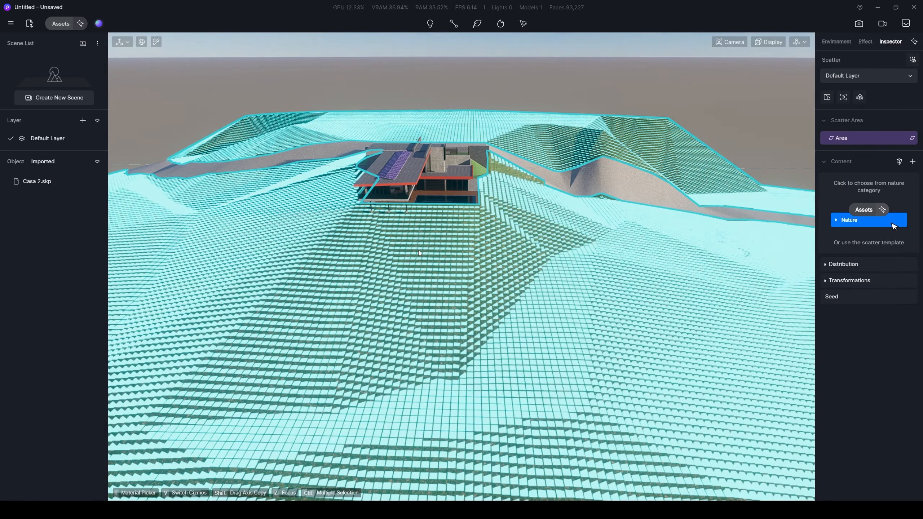
# Examine the coverage of the scatter area across the slopes, close up and around the house
pyautogui.press('w')
pyautogui.moveTo(418, 250); pyautogui.dragTo(447, 227, button='right')
pyautogui.moveTo(308, 277); pyautogui.dragTo(418, 328, button='right')
pyautogui.moveTo(419, 328); pyautogui.dragTo(618, 340, button='middle')
pyautogui.press('q')
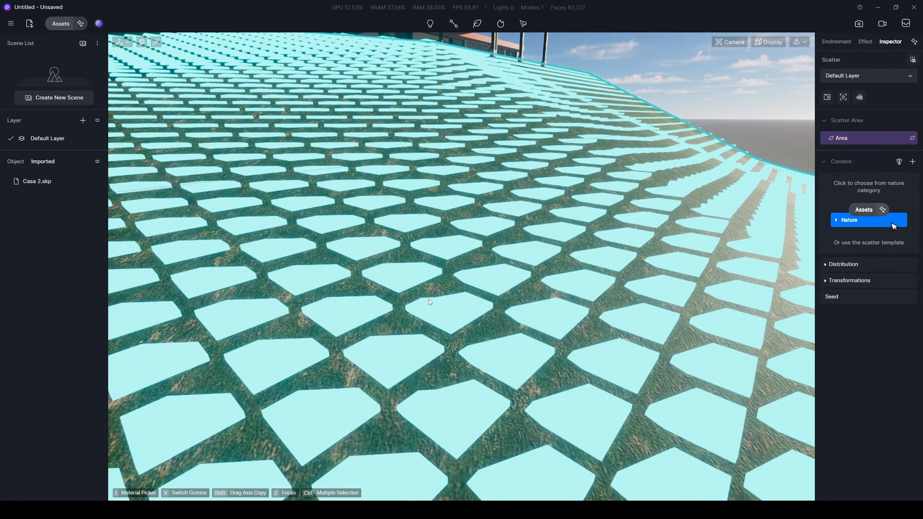
pyautogui.scroll(-4, 429, 299)
pyautogui.moveTo(428, 299); pyautogui.dragTo(506, 332, button='middle')
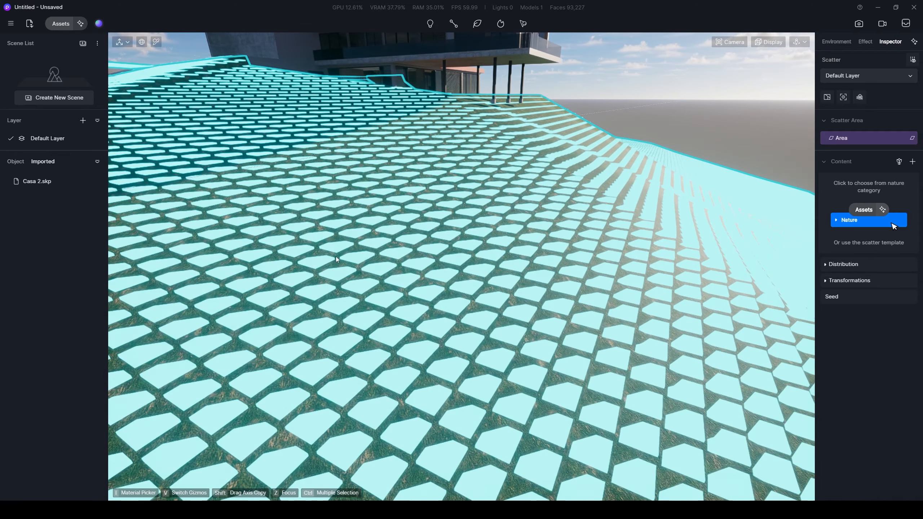
pyautogui.scroll(-4, 540, 266)
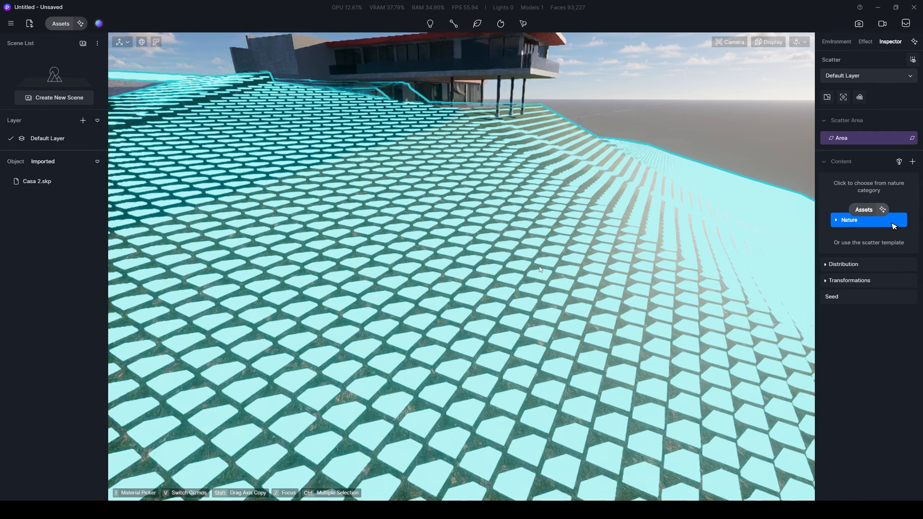
pyautogui.moveTo(540, 266); pyautogui.dragTo(618, 273, button='middle')
pyautogui.moveTo(618, 272); pyautogui.dragTo(714, 316, button='right')
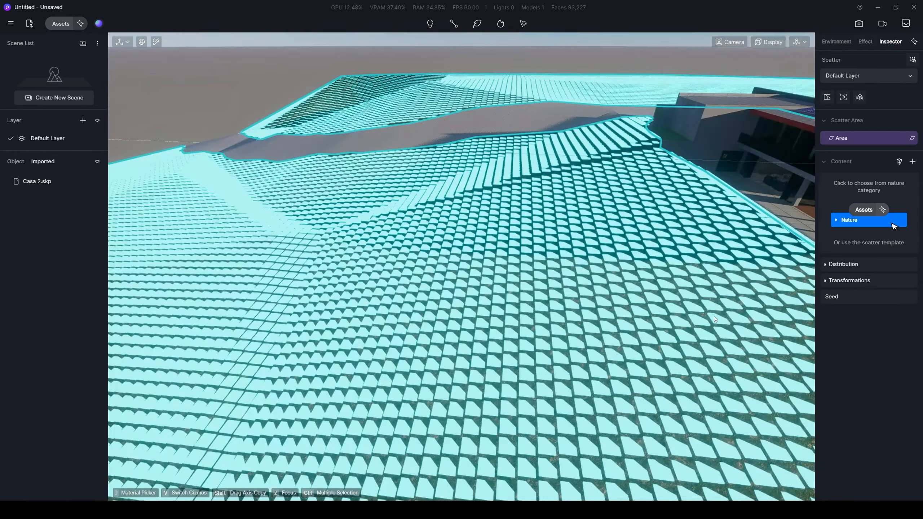
pyautogui.moveTo(714, 316); pyautogui.dragTo(269, 199, button='middle')
pyautogui.moveTo(269, 199); pyautogui.dragTo(527, 351, button='right')
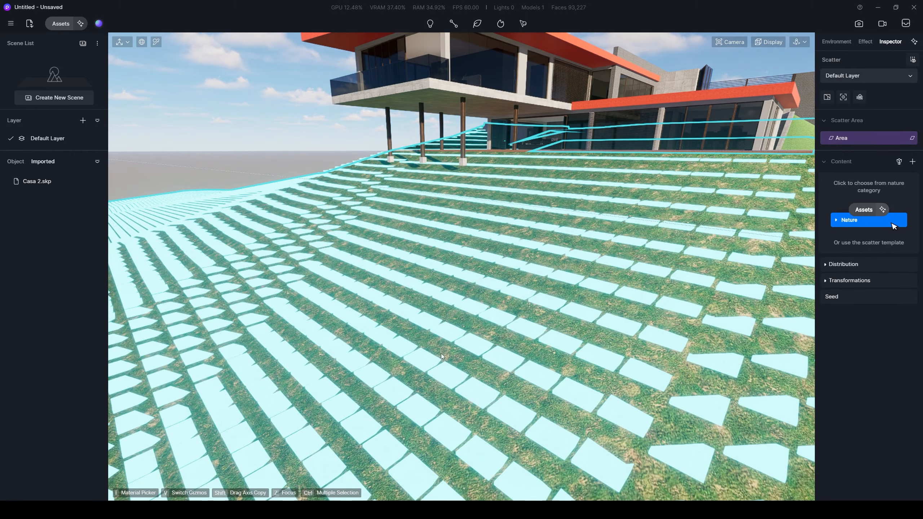
# Add the Low poly Cinnamomum tree from the online Nature models as content of the terrain's scatter area
pyautogui.click(845, 224)
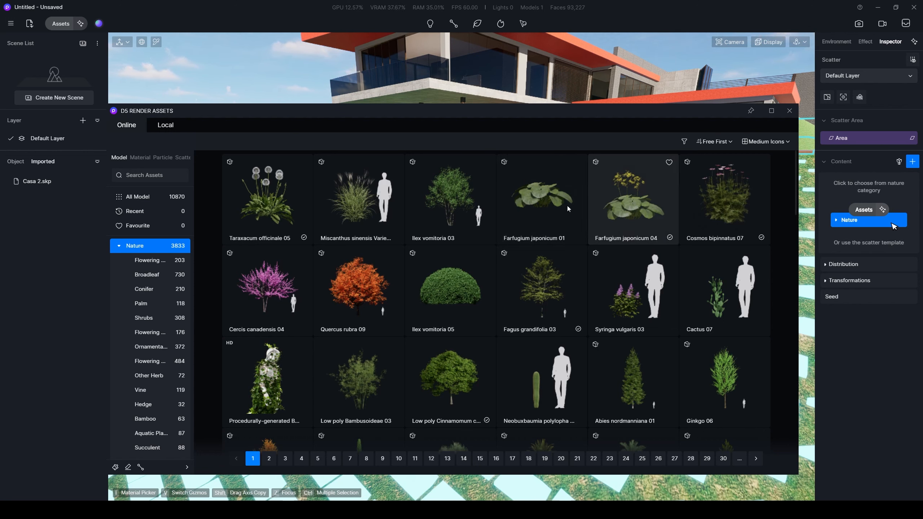
pyautogui.click(120, 247)
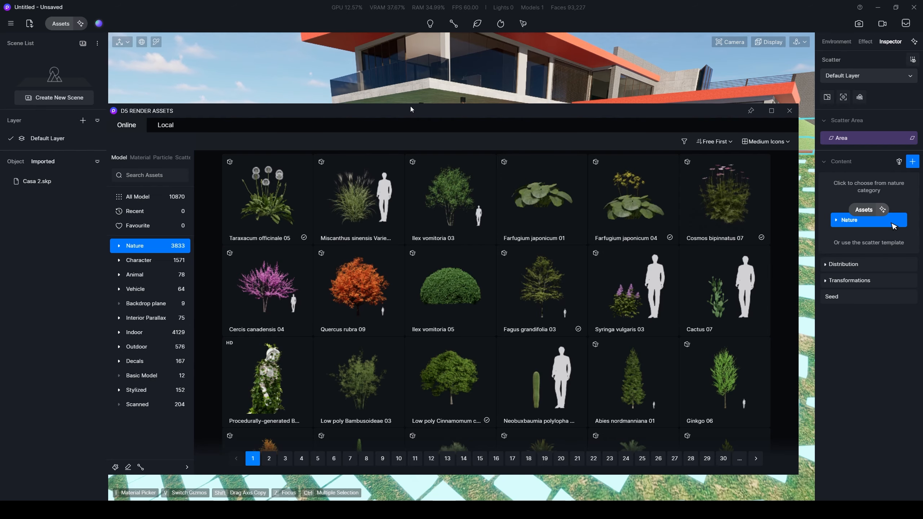
pyautogui.moveTo(411, 109); pyautogui.dragTo(346, 328)
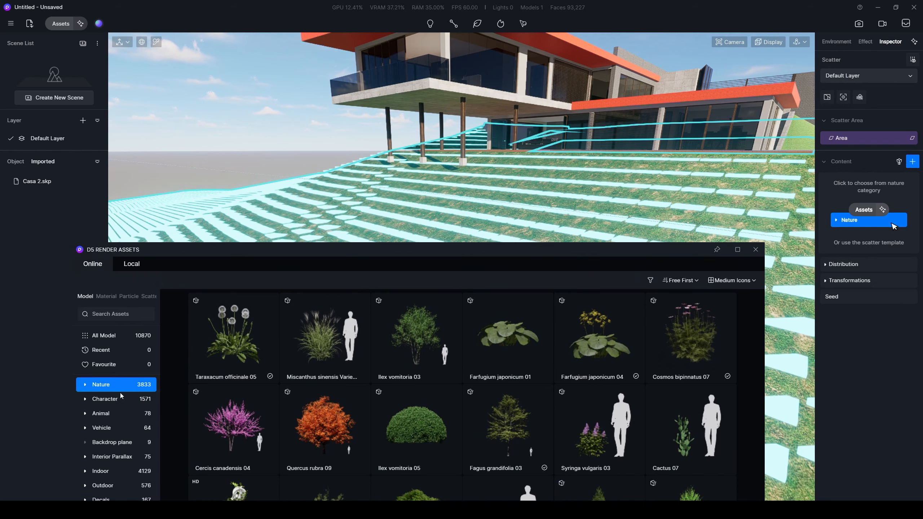
pyautogui.moveTo(431, 252); pyautogui.dragTo(382, 127)
pyautogui.scroll(-5, 410, 337)
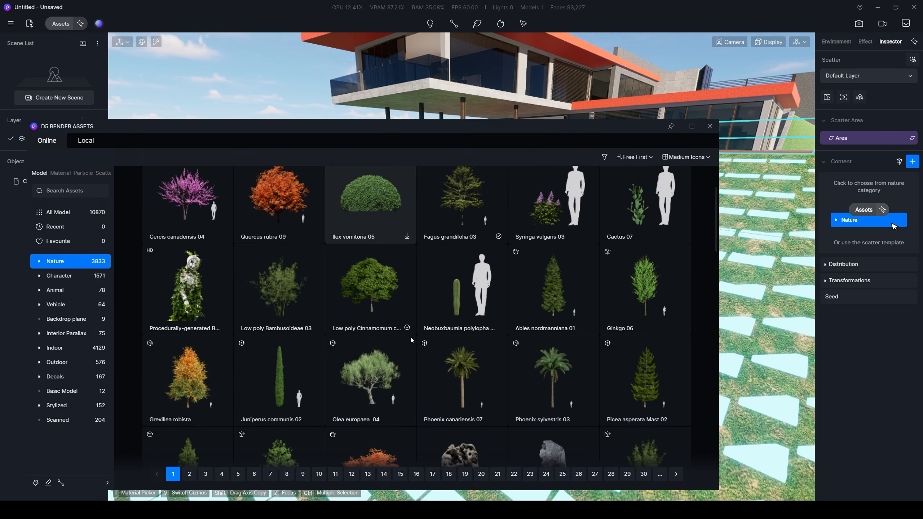
pyautogui.scroll(2, 410, 337)
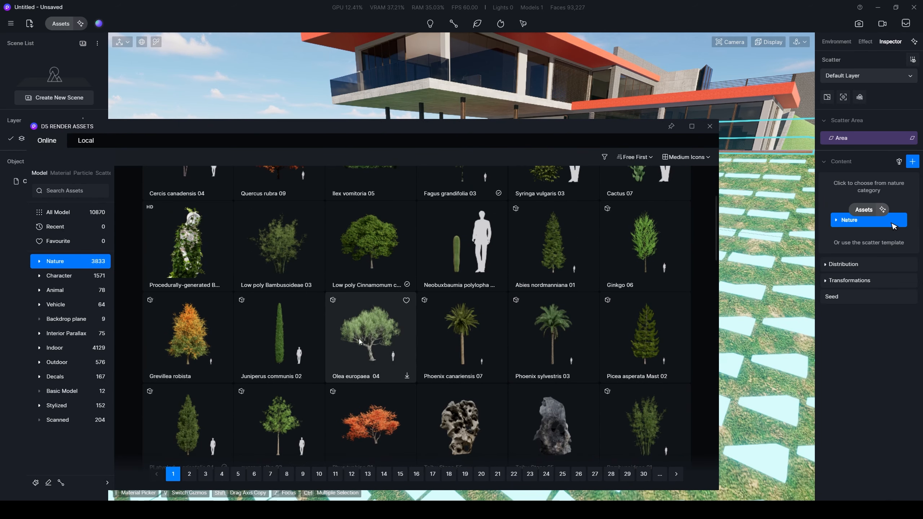
pyautogui.scroll(2, 346, 317)
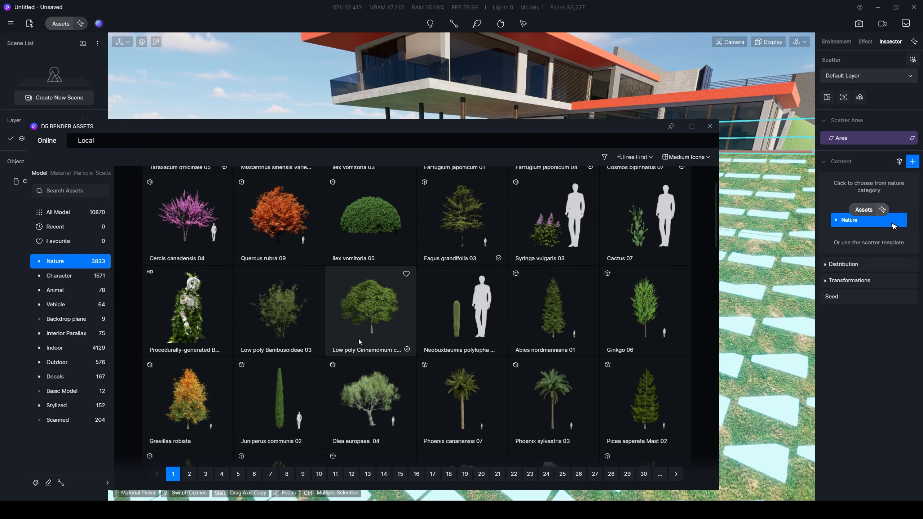
pyautogui.click(364, 304)
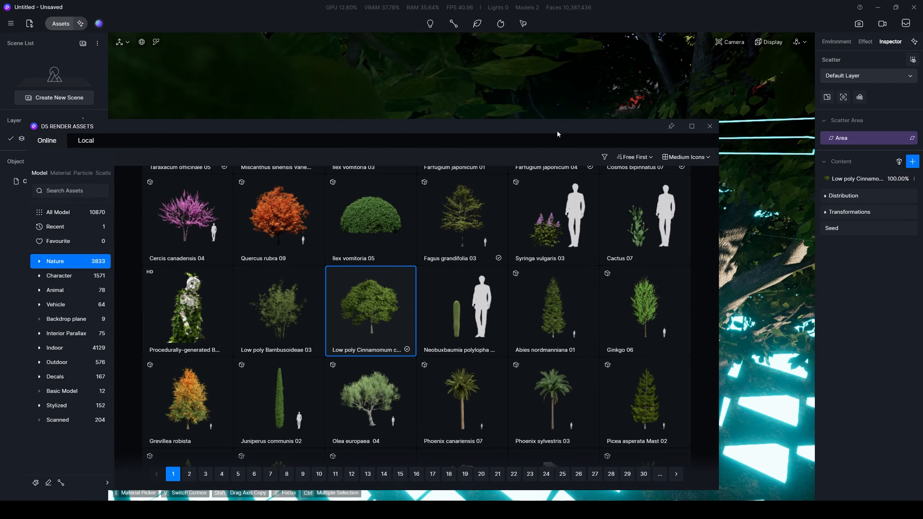
pyautogui.moveTo(558, 132); pyautogui.dragTo(545, 446)
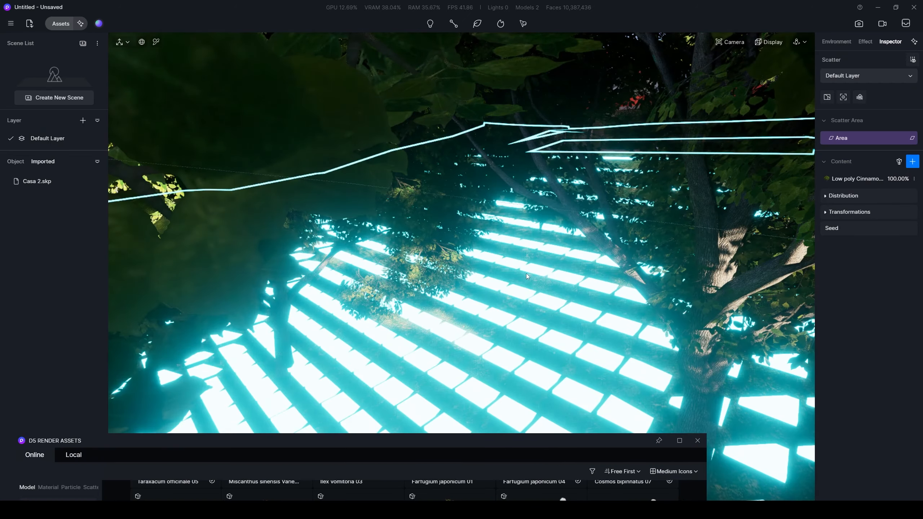
pyautogui.scroll(-10, 526, 273)
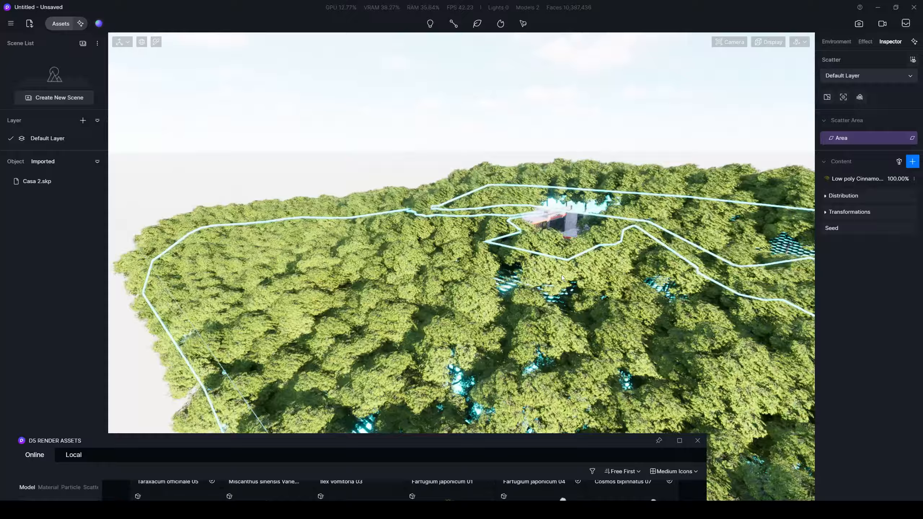
# Set the scale of the scattered Cinnamomum trees to 50%
pyautogui.moveTo(562, 278); pyautogui.dragTo(545, 261, button='middle')
pyautogui.scroll(4, 413, 299)
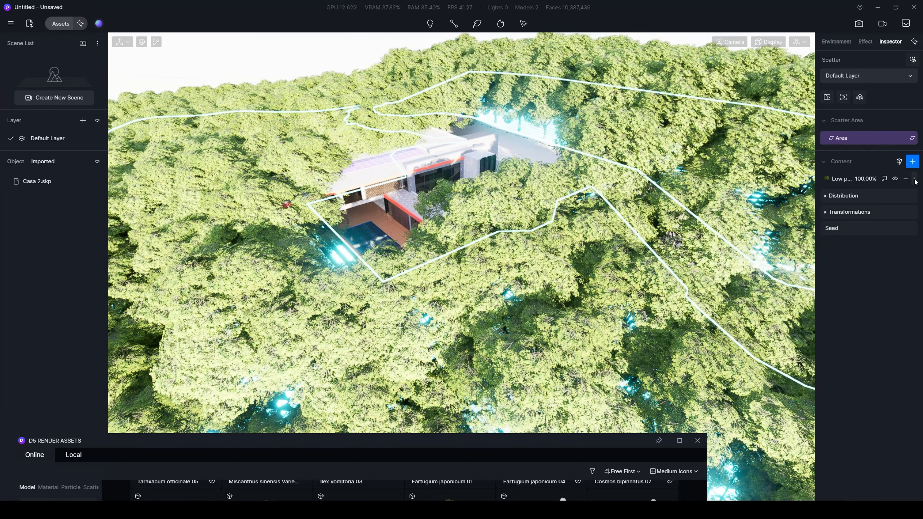
pyautogui.click(863, 178)
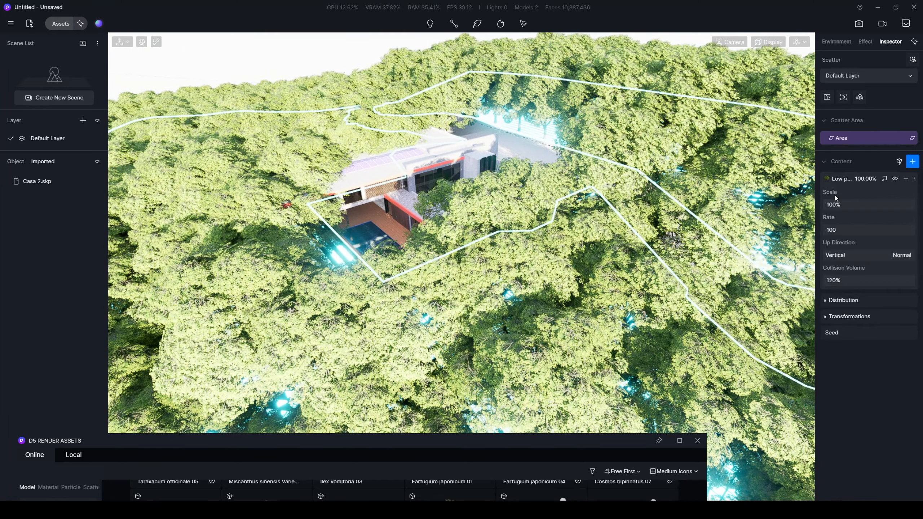
pyautogui.moveTo(886, 206); pyautogui.dragTo(874, 207)
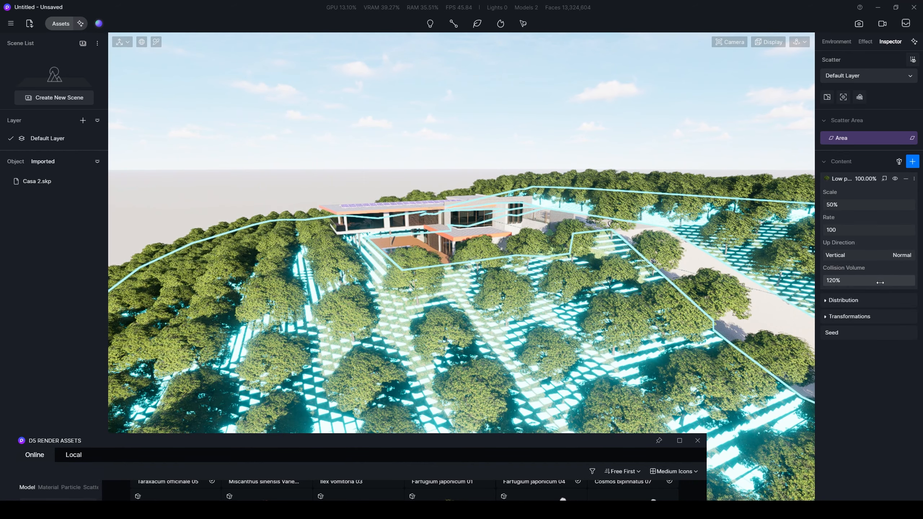
# Reduce the collision volume of the scattered trees to 83.6%
pyautogui.moveTo(876, 282); pyautogui.dragTo(839, 282)
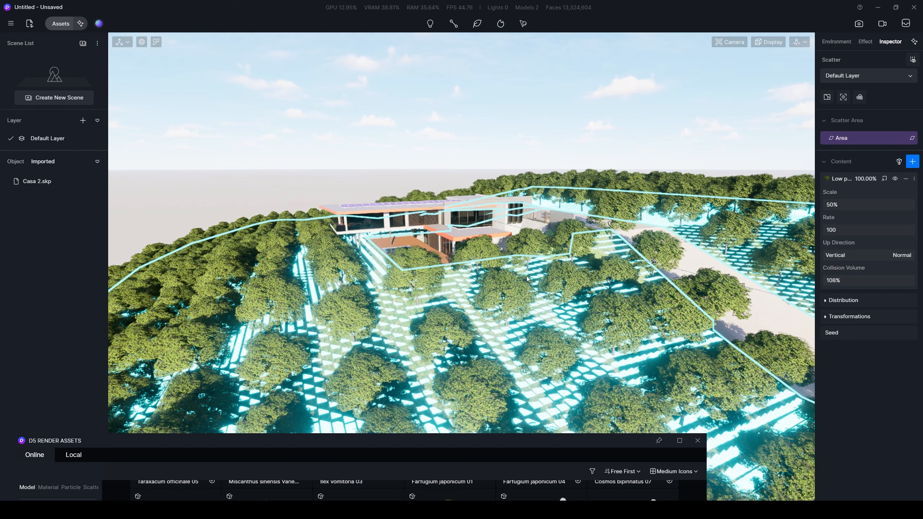
pyautogui.moveTo(781, 251); pyautogui.dragTo(847, 268, button='middle')
pyautogui.moveTo(847, 280); pyautogui.dragTo(778, 290)
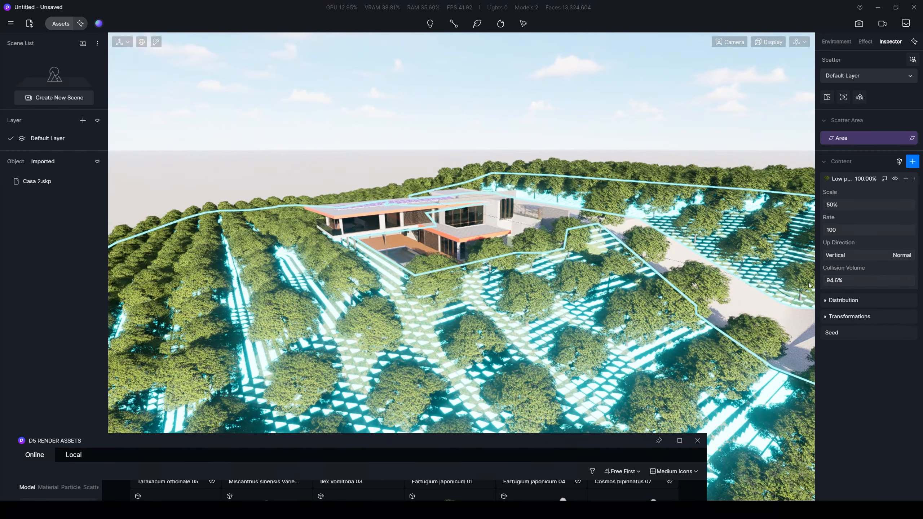
pyautogui.moveTo(545, 280); pyautogui.dragTo(546, 303, button='middle')
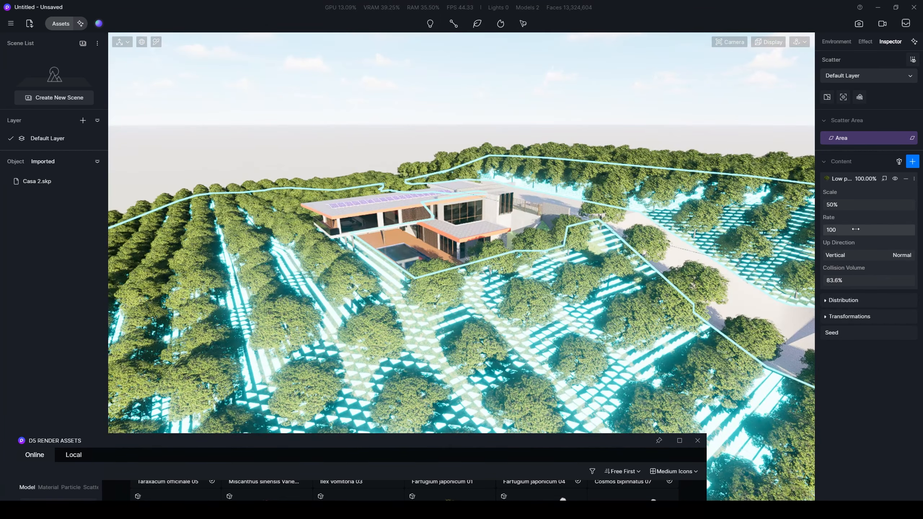
# Set the rate of the scattered trees to 200
pyautogui.moveTo(891, 230); pyautogui.dragTo(891, 226)
pyautogui.click(891, 226)
pyautogui.write('200')
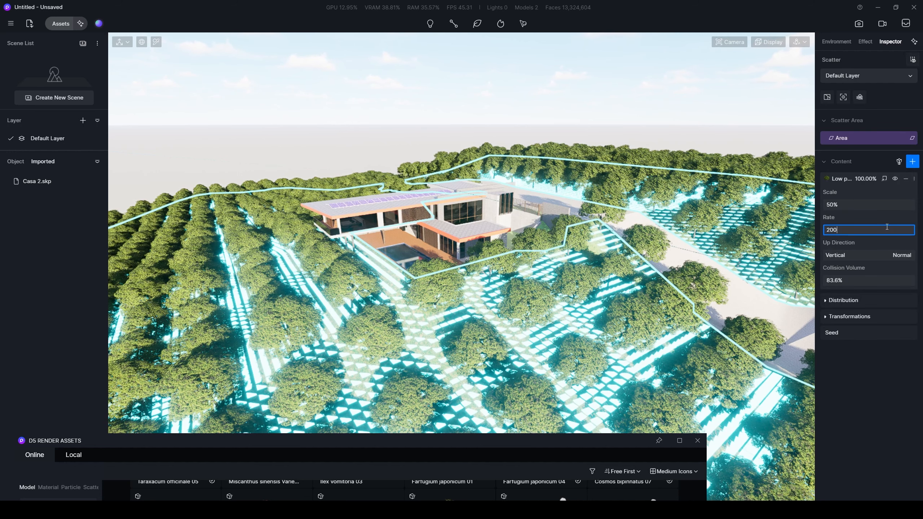
pyautogui.press('Return')
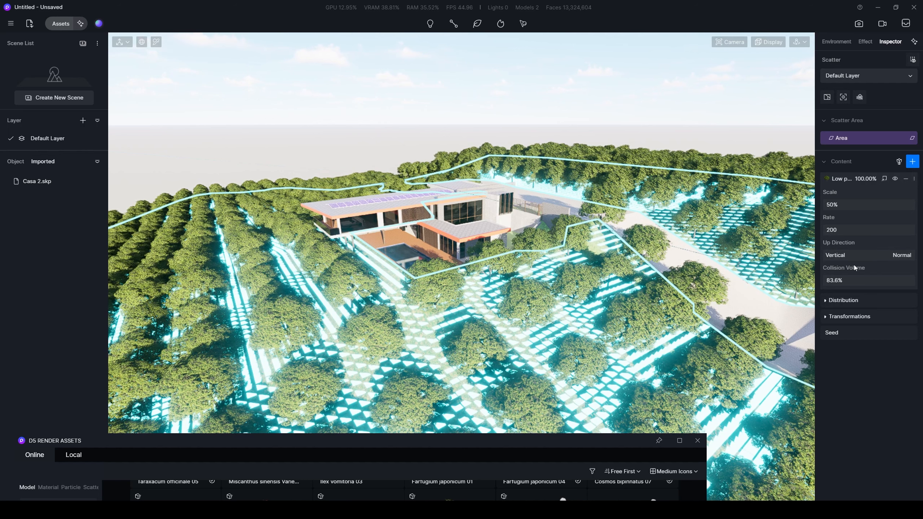
# Set the scatter's distribution density to 10 points per 100 m²
pyautogui.click(844, 301)
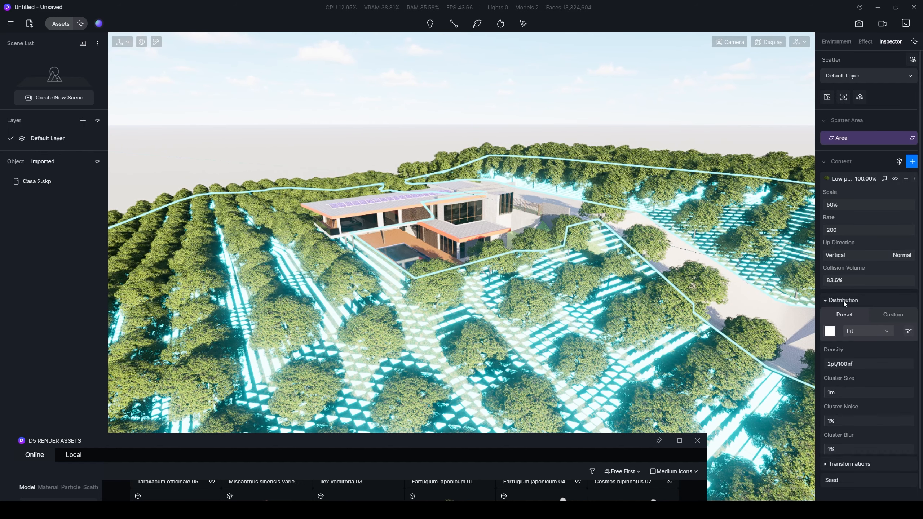
pyautogui.scroll(-1, 846, 328)
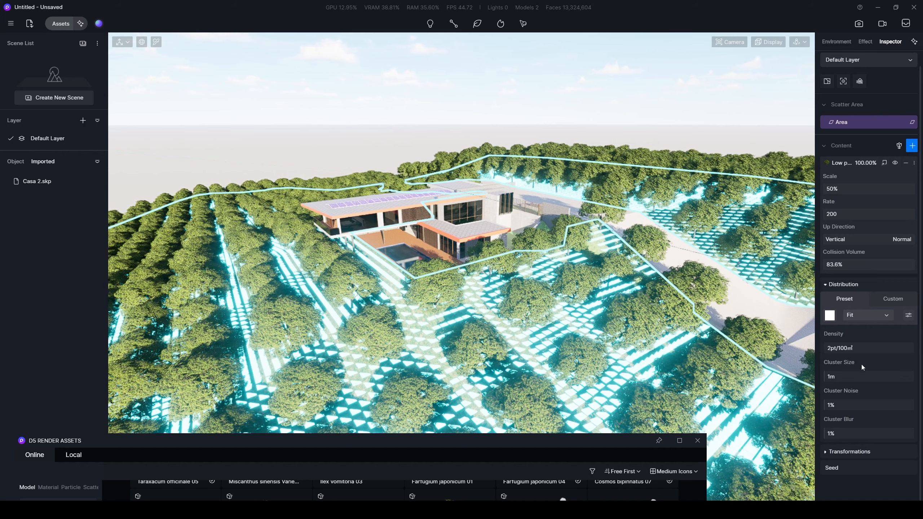
pyautogui.click(844, 349)
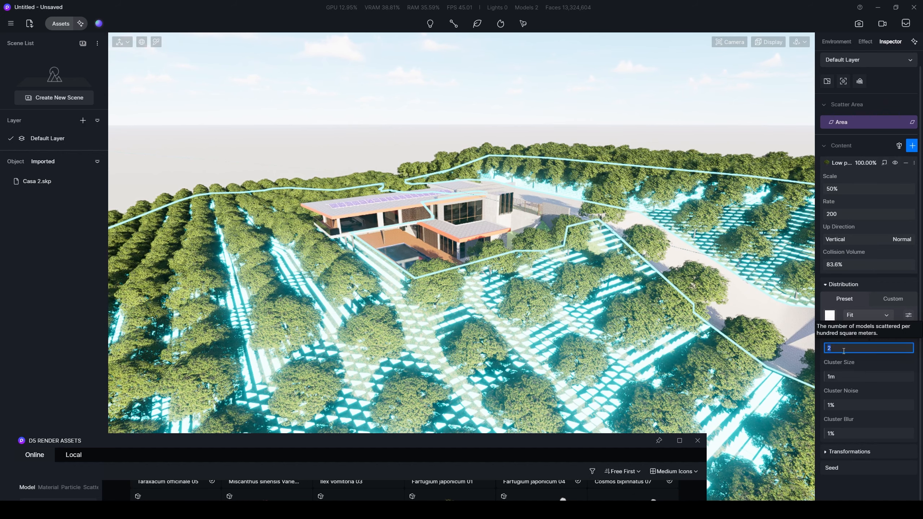
pyautogui.write('10')
pyautogui.press('Return')
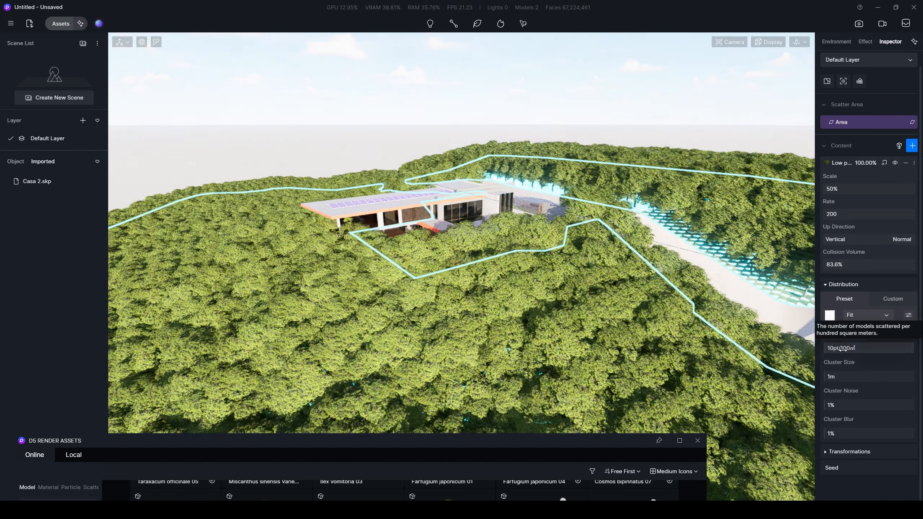
# Try a rate of 50 for the scattered trees and settle on 100
pyautogui.click(851, 214)
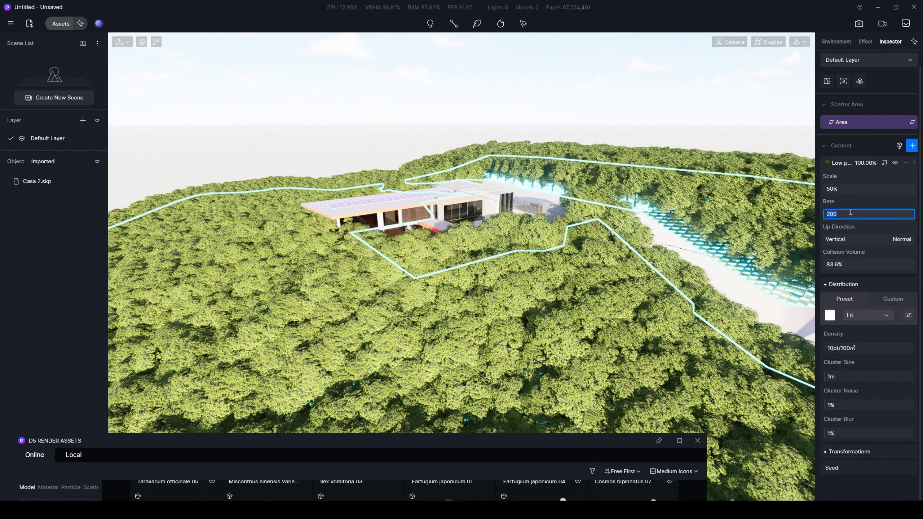
pyautogui.write('50')
pyautogui.press('Return')
pyautogui.click(851, 212)
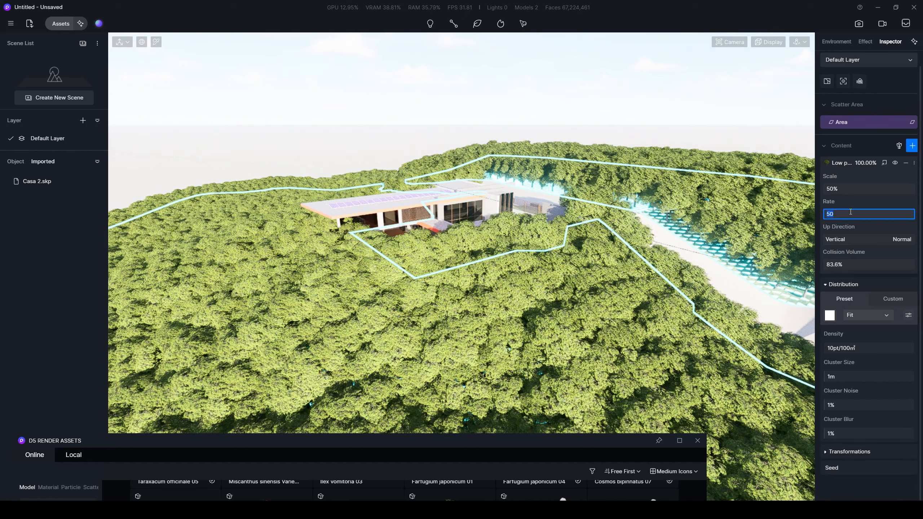
pyautogui.write('100')
pyautogui.press('Return')
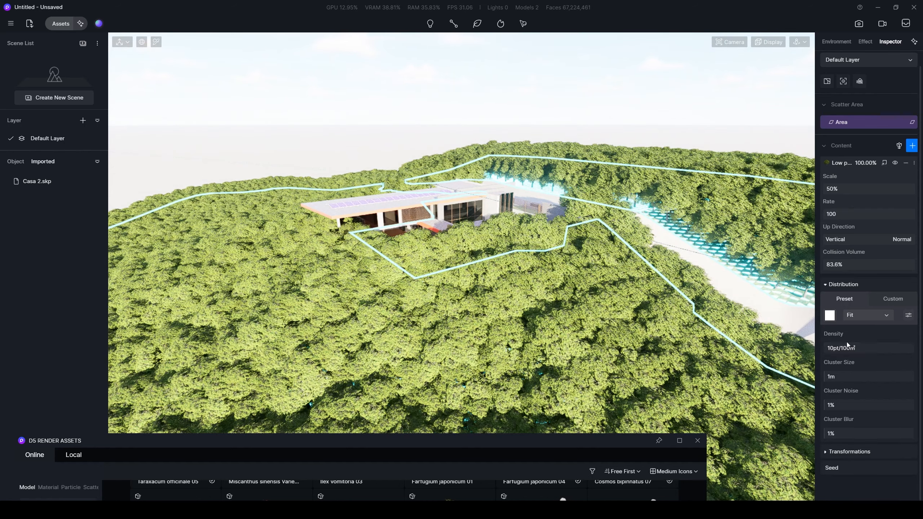
# Set the scatter's distribution density to 5 points per 100 m²
pyautogui.click(845, 349)
pyautogui.write('5')
pyautogui.press('Return')
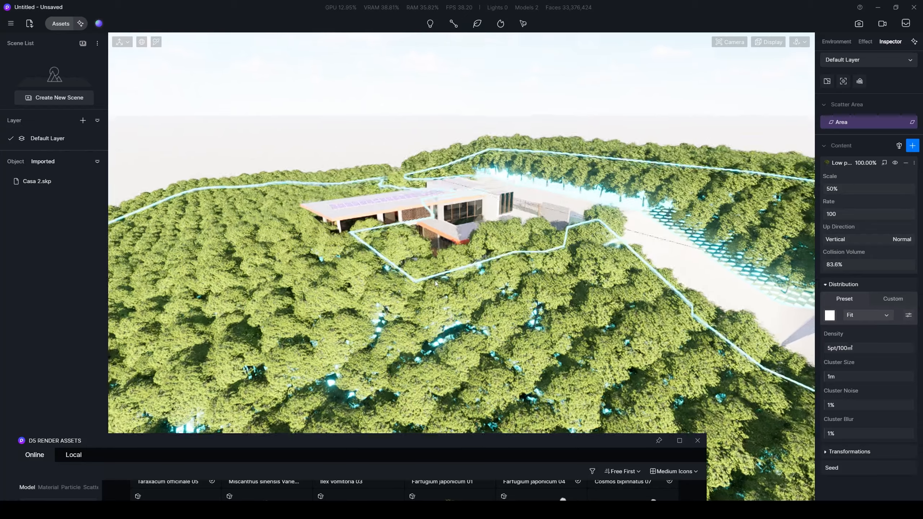
pyautogui.moveTo(519, 291); pyautogui.dragTo(558, 265, button='middle')
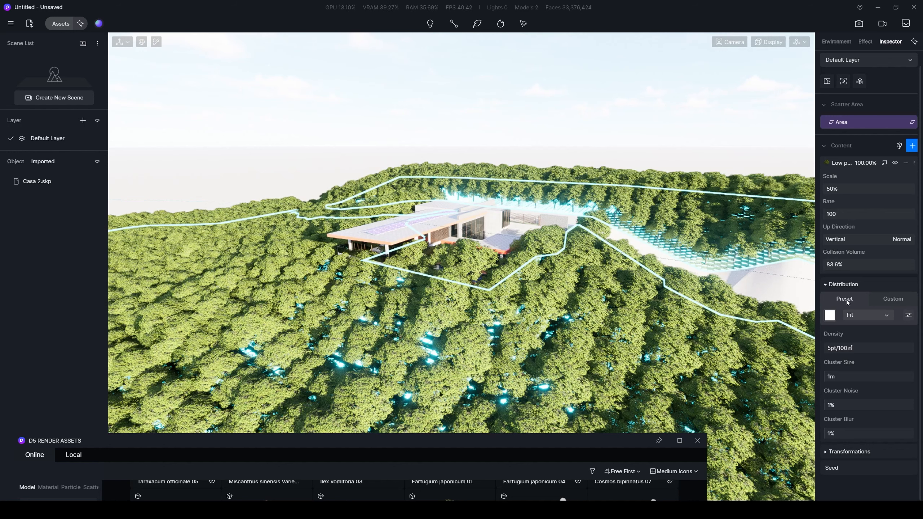
# Apply an irregular black-and-white blotch pattern from the preset library to the tree distribution, so the trees form clusters
pyautogui.click(874, 317)
pyautogui.click(844, 316)
pyautogui.click(831, 316)
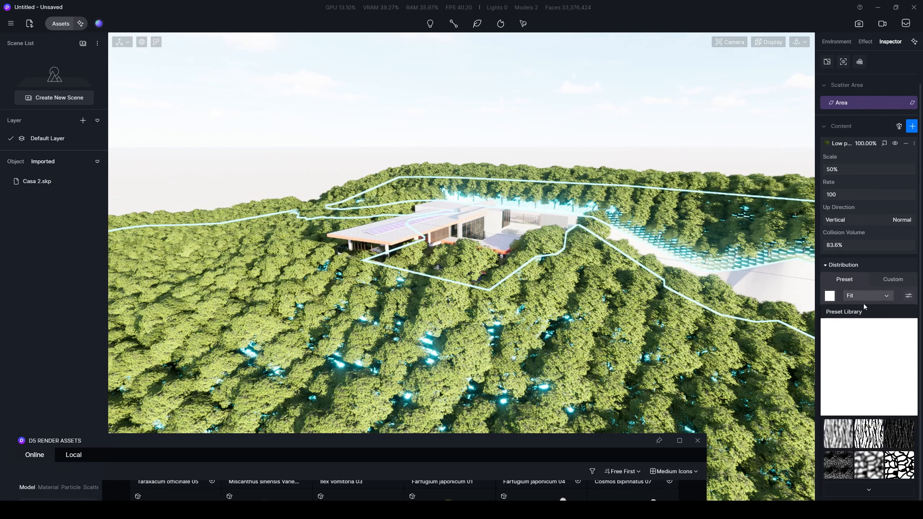
pyautogui.scroll(-4, 864, 469)
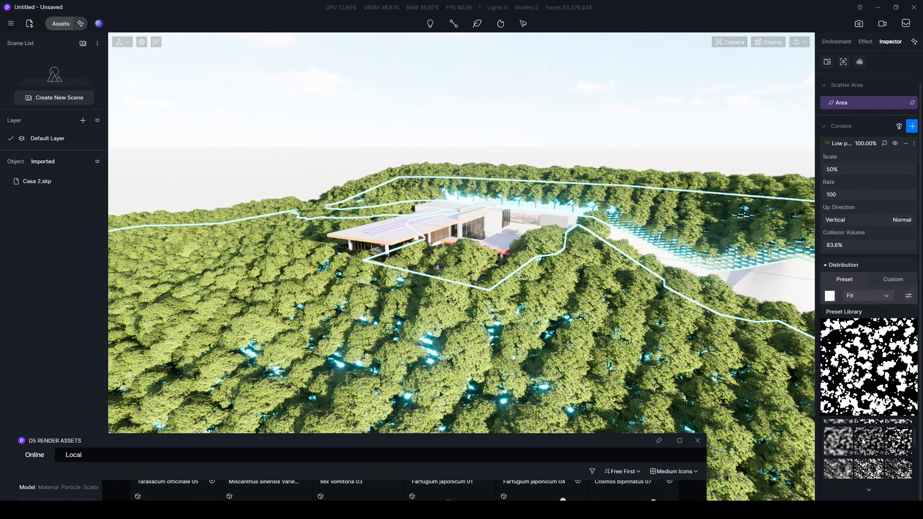
pyautogui.click(867, 441)
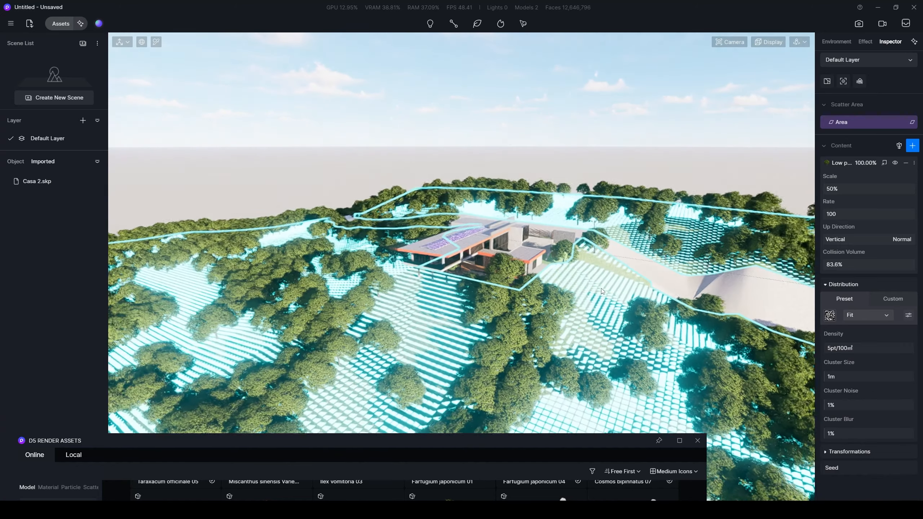
pyautogui.scroll(-3, 602, 291)
pyautogui.moveTo(603, 292); pyautogui.dragTo(541, 311, button='middle')
pyautogui.scroll(2, 542, 311)
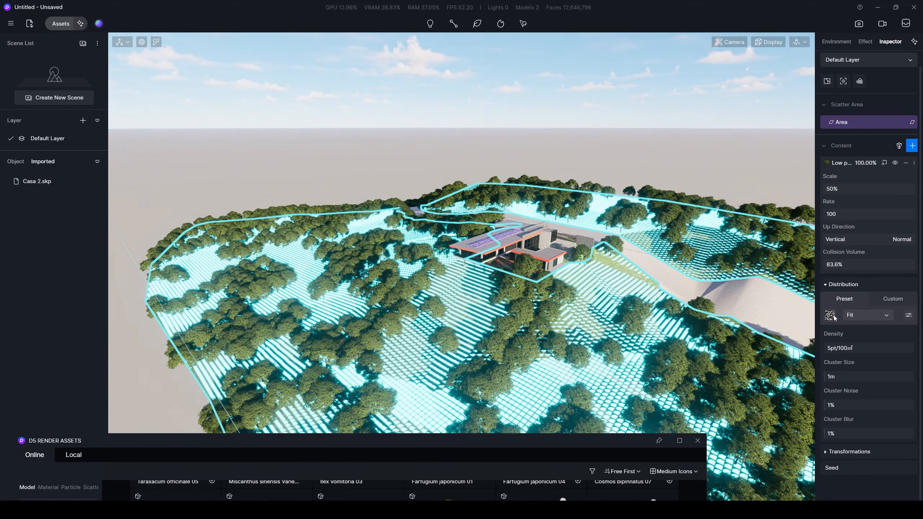
# Try the Stretch mapping for the distribution pattern and check the trees over the whole terrain
pyautogui.click(860, 315)
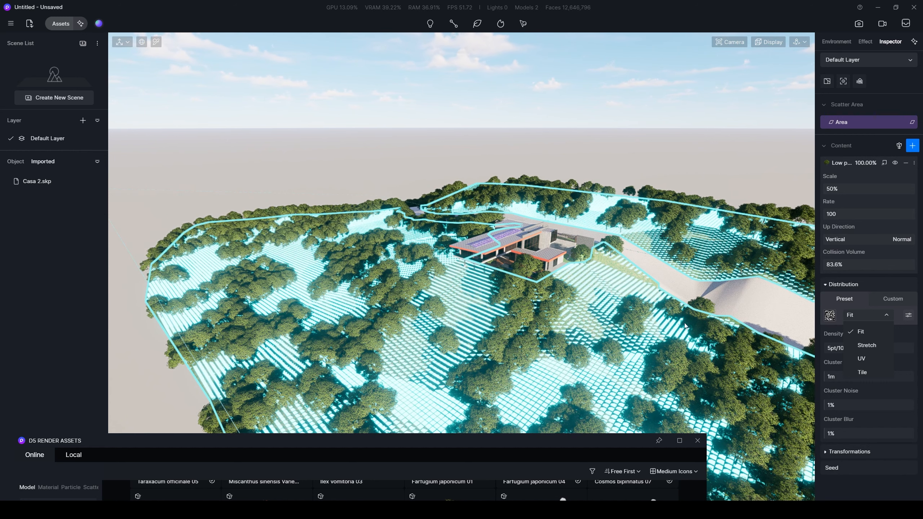
pyautogui.click(867, 346)
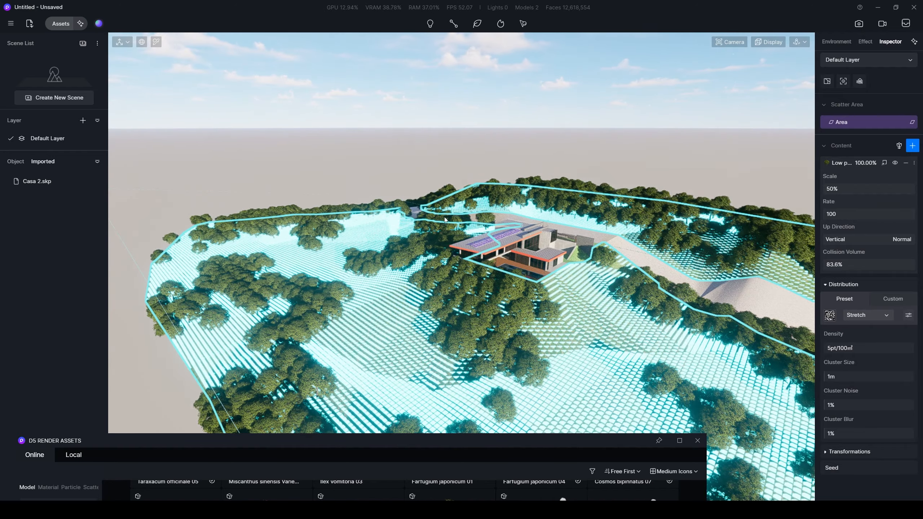
pyautogui.scroll(-3, 511, 239)
pyautogui.moveTo(510, 240); pyautogui.dragTo(633, 249, button='middle')
pyautogui.moveTo(606, 300); pyautogui.dragTo(602, 286, button='middle')
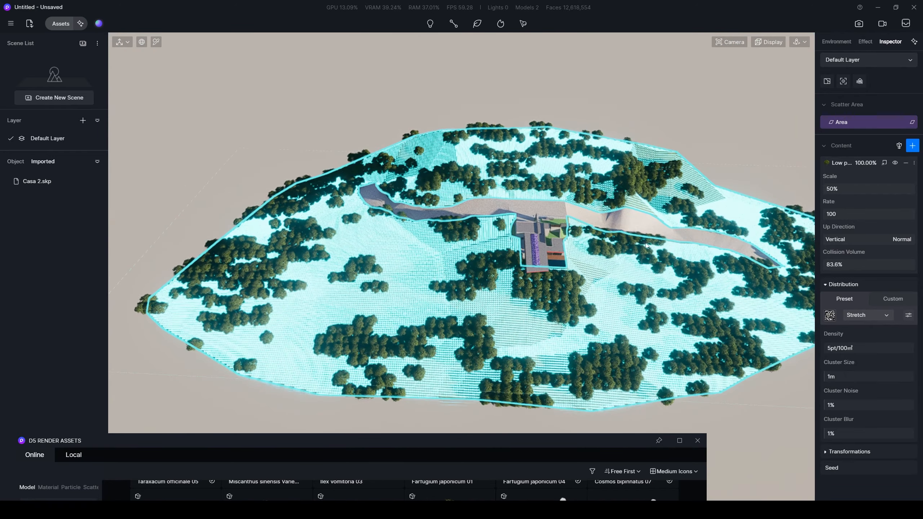
pyautogui.moveTo(719, 222); pyautogui.dragTo(713, 211, button='middle')
# Try the UV mapping for the distribution pattern and check the tree spread
pyautogui.click(859, 313)
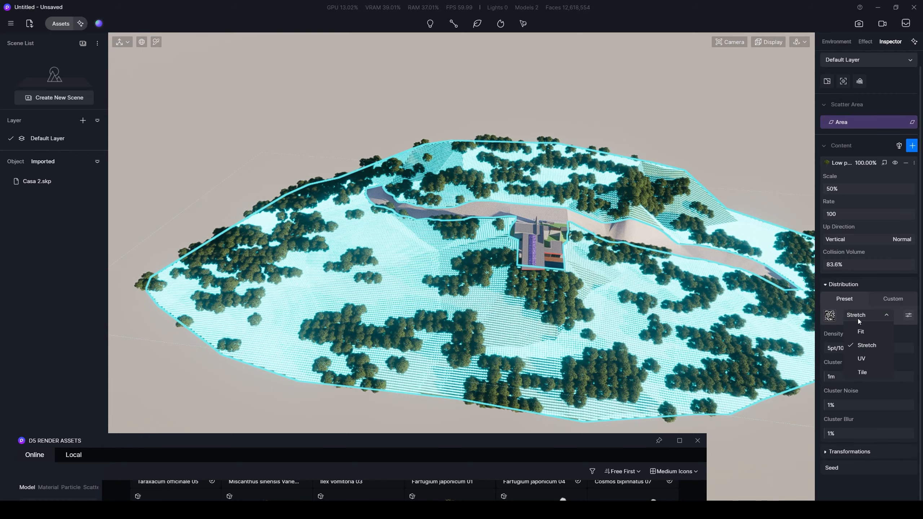
pyautogui.click(864, 359)
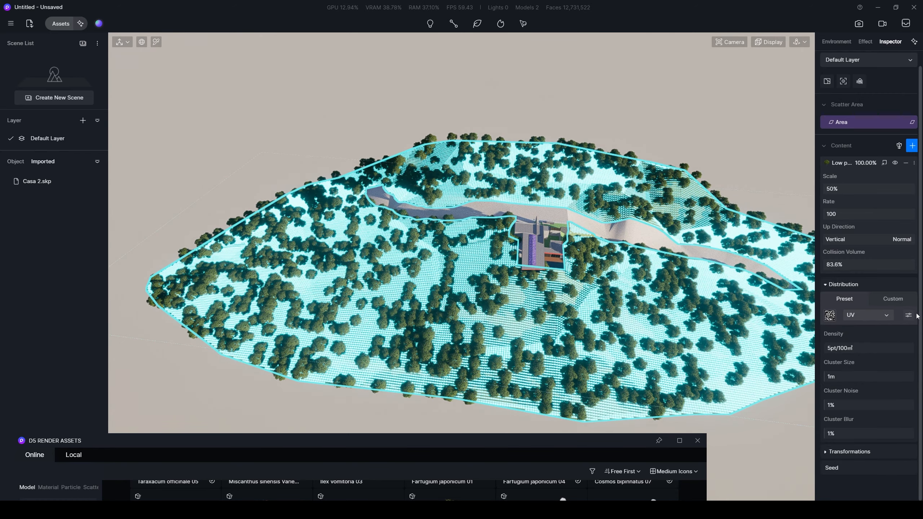
pyautogui.scroll(5, 559, 200)
pyautogui.scroll(-5, 559, 200)
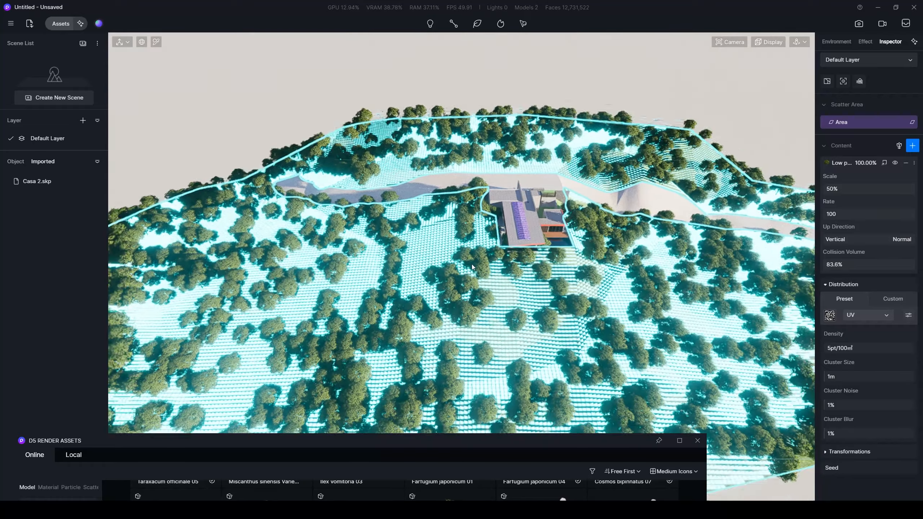
# Set the distribution pattern's mapping to Tile with a stretch of 10 in both directions
pyautogui.click(852, 315)
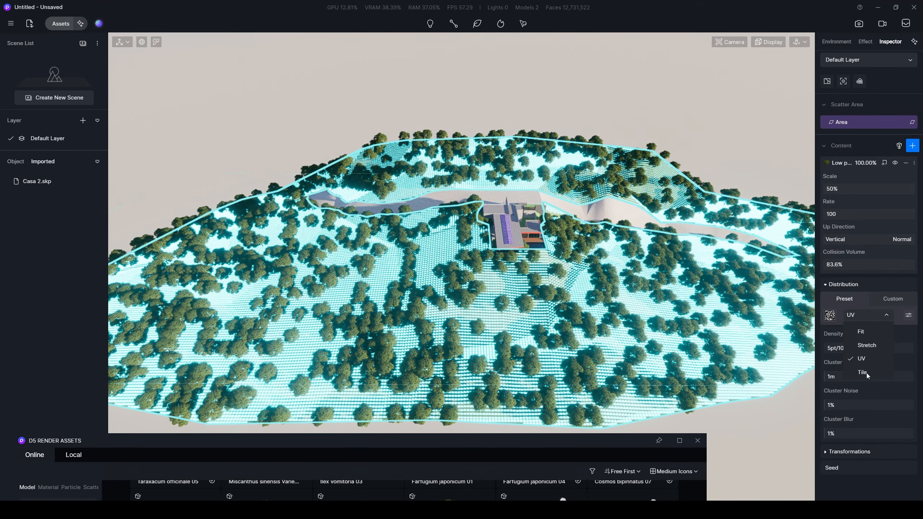
pyautogui.click(862, 374)
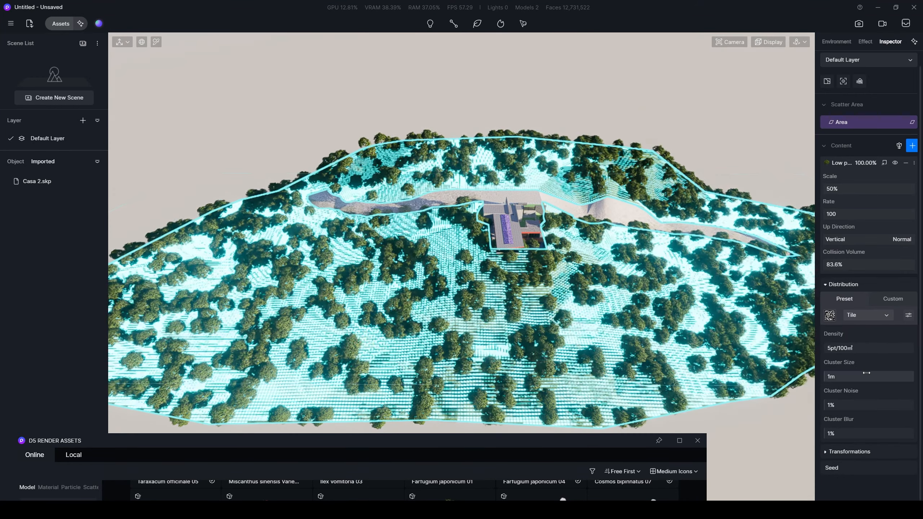
pyautogui.click(908, 316)
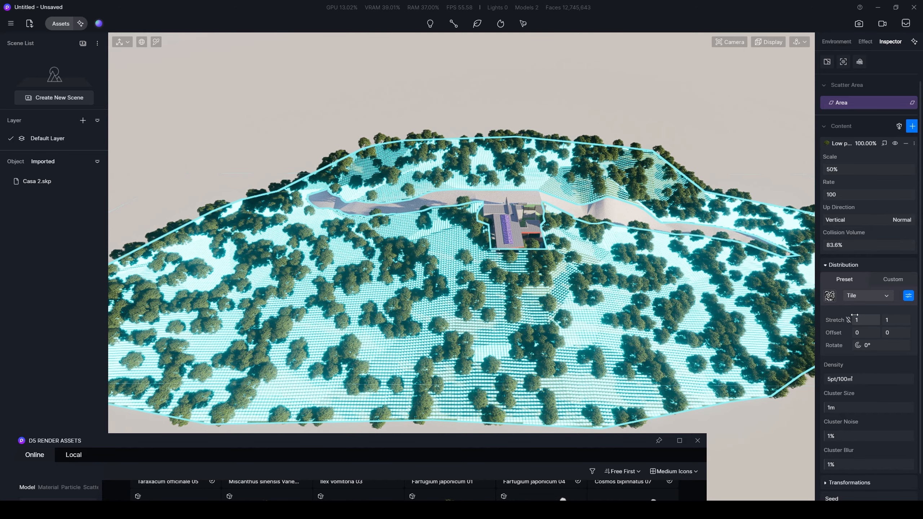
pyautogui.scroll(10, 540, 308)
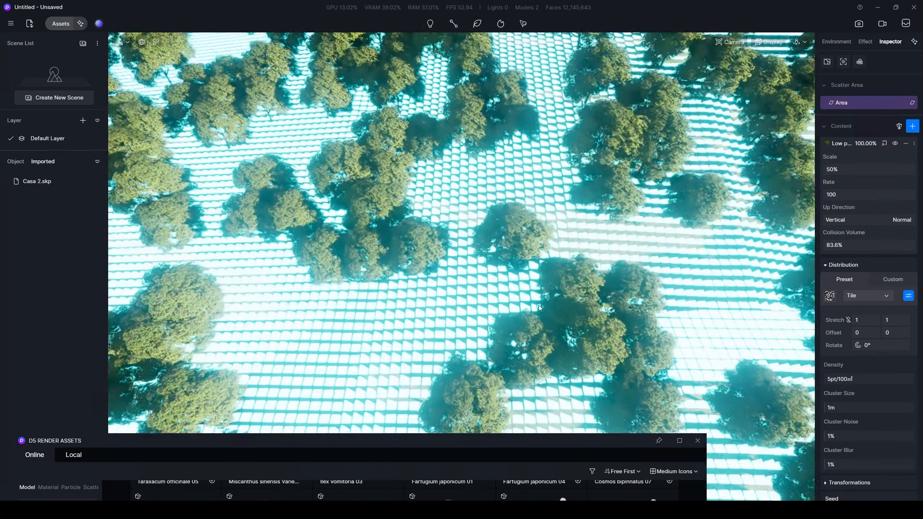
pyautogui.scroll(-12, 539, 308)
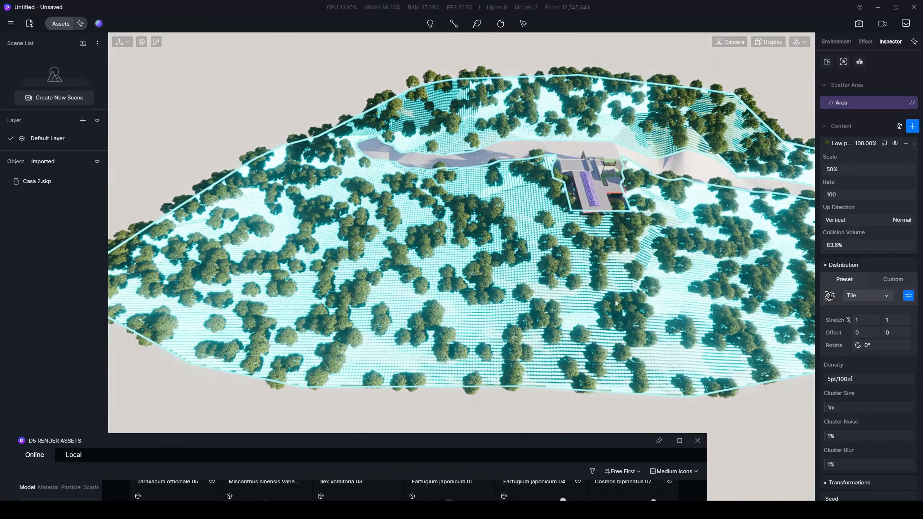
pyautogui.click(863, 321)
pyautogui.press('Return')
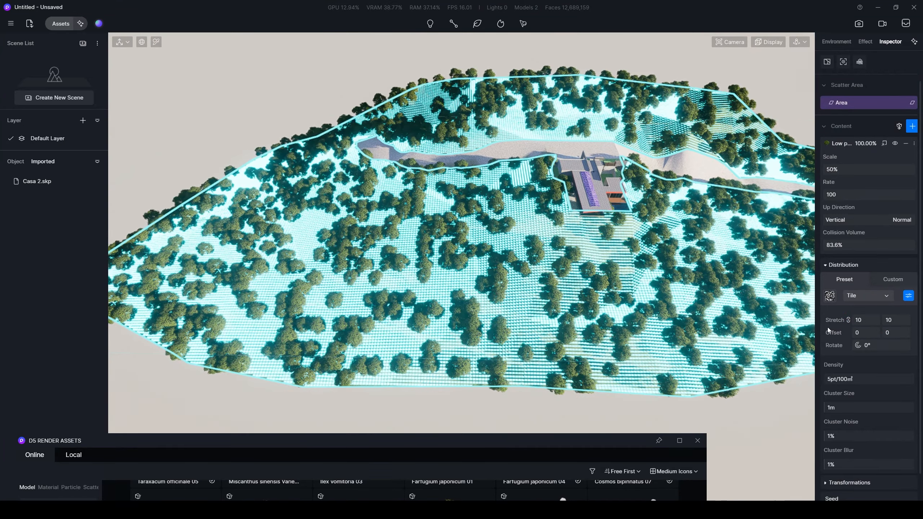
pyautogui.scroll(5, 672, 244)
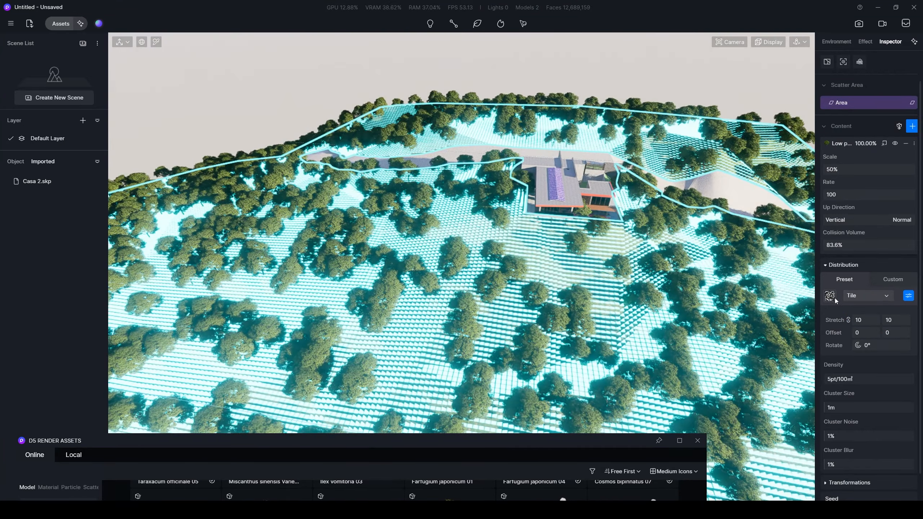
# Apply the wavy stripe pattern from the preset library to the tree distribution and check the whole terrain
pyautogui.click(835, 298)
pyautogui.scroll(-10, 871, 430)
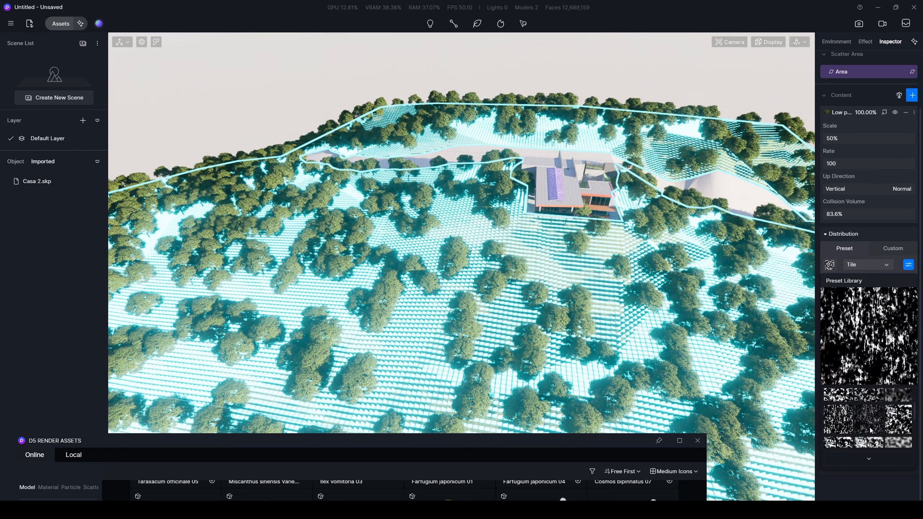
pyautogui.scroll(-5, 871, 431)
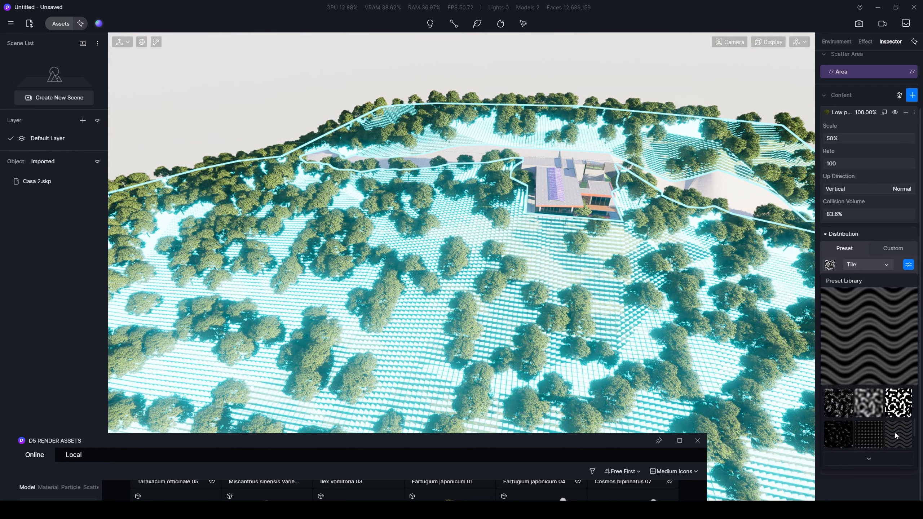
pyautogui.click(895, 435)
pyautogui.scroll(-5, 582, 419)
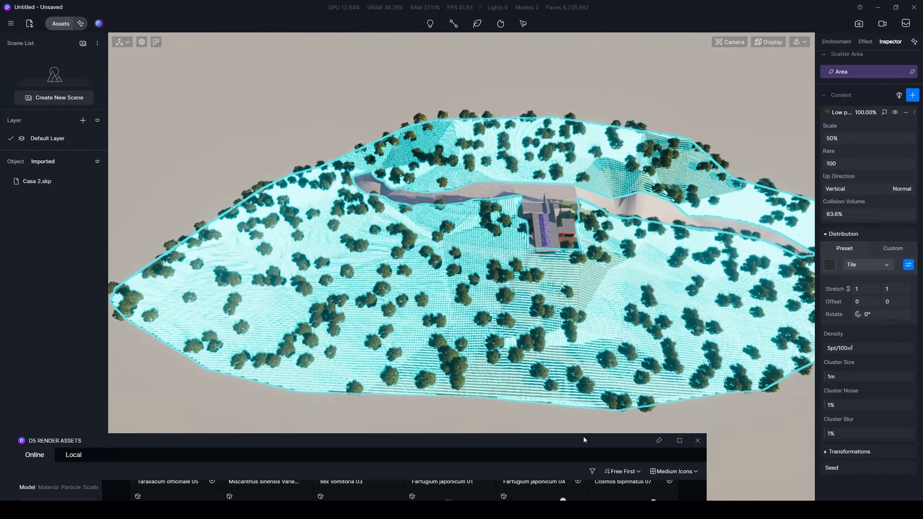
pyautogui.moveTo(584, 440); pyautogui.dragTo(575, 339, button='middle')
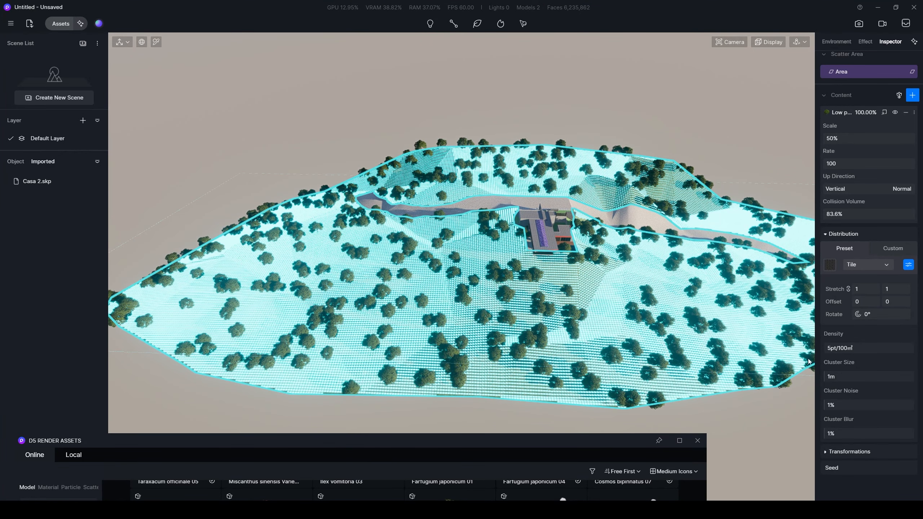
# Try a tree density of 900pt/100㎡, and reduce it to 20pt/100㎡
pyautogui.click(836, 348)
pyautogui.write('900')
pyautogui.press('Return')
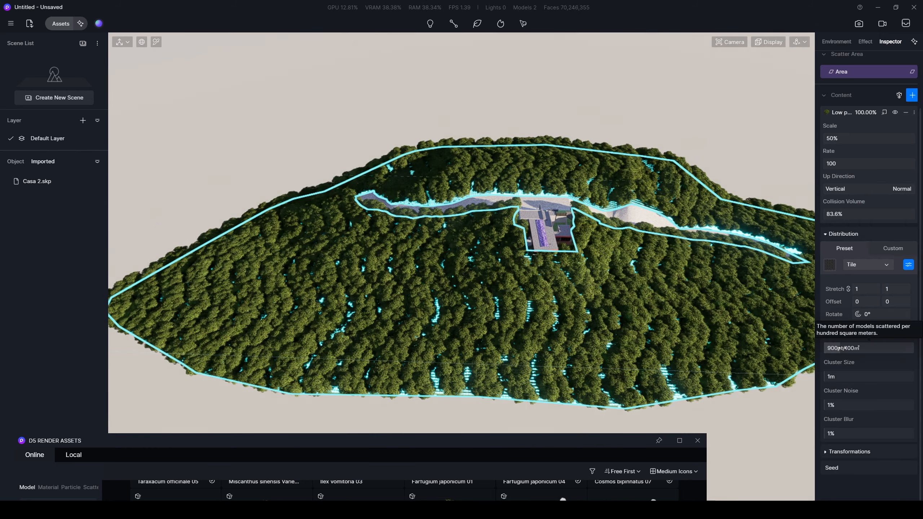
pyautogui.click(842, 348)
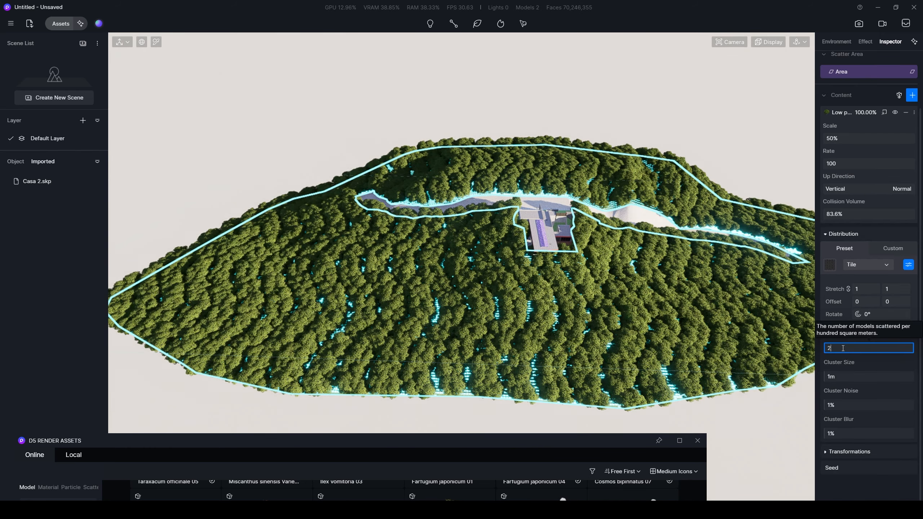
pyautogui.press('Return')
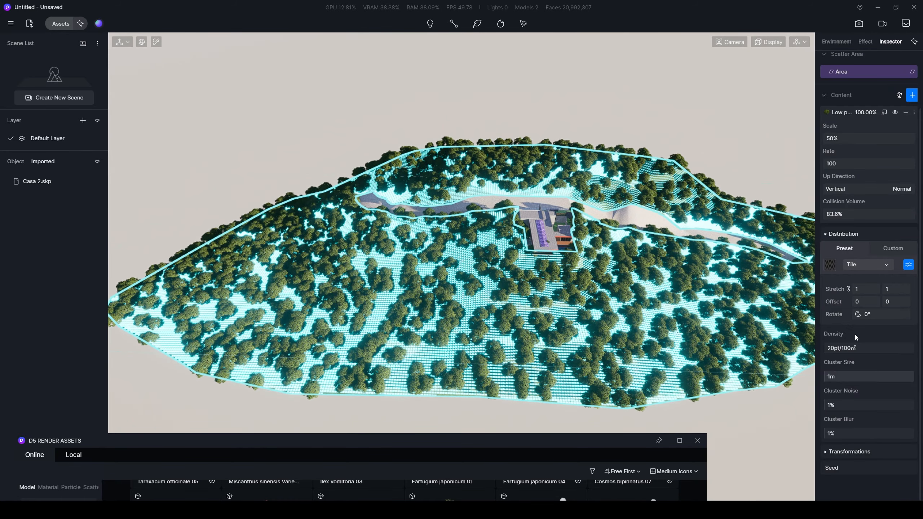
# Try the Fit mapping for the wavy distribution pattern and check the trees from several angles
pyautogui.click(865, 264)
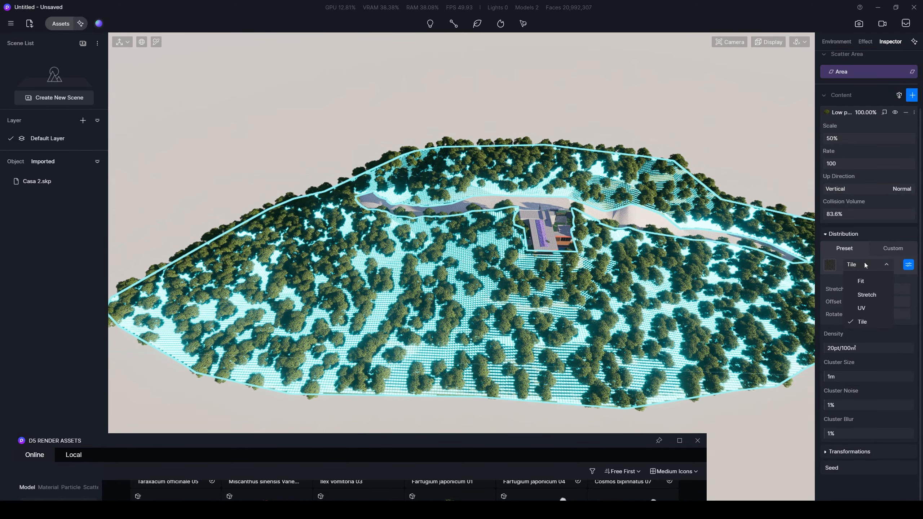
pyautogui.click(864, 282)
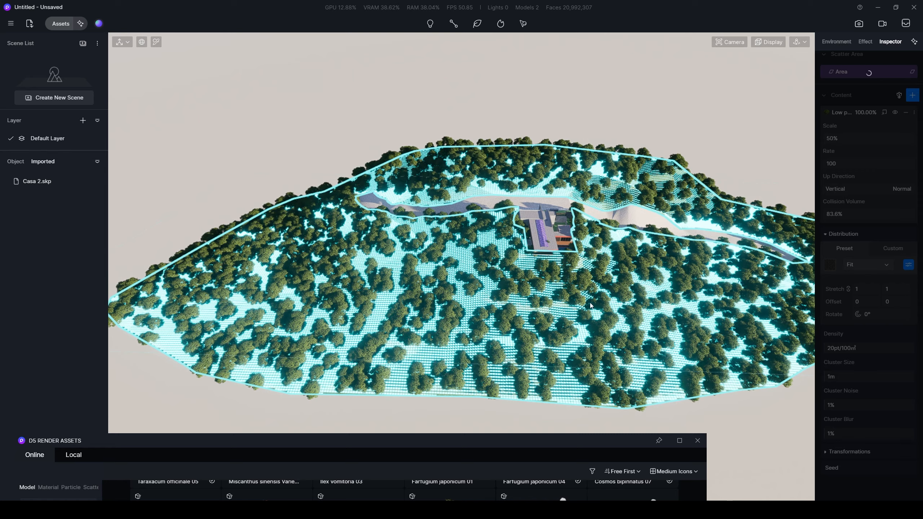
pyautogui.moveTo(563, 293); pyautogui.dragTo(228, 300, button='right')
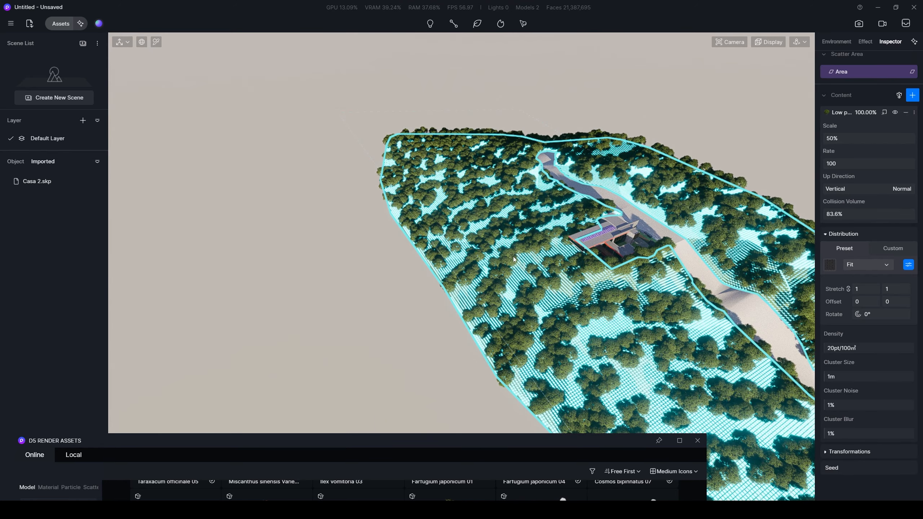
pyautogui.moveTo(514, 259); pyautogui.dragTo(775, 286, button='right')
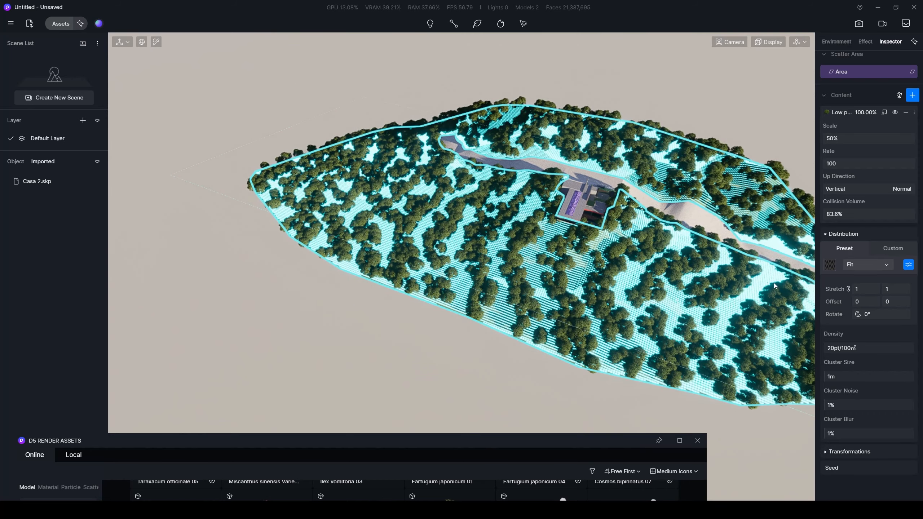
# Set the tree density to 50pt/100㎡ and inspect the coverage around the house with the scatter deselected
pyautogui.click(854, 348)
pyautogui.write('50')
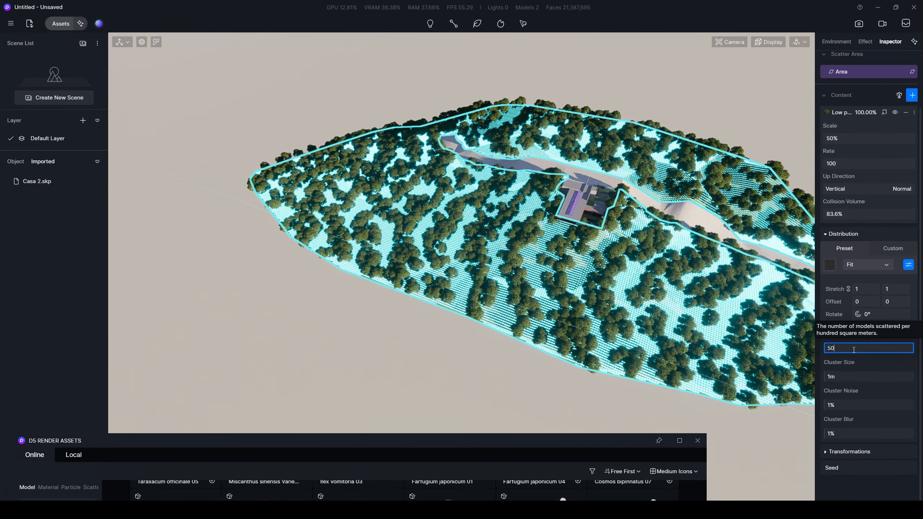
pyautogui.press('Return')
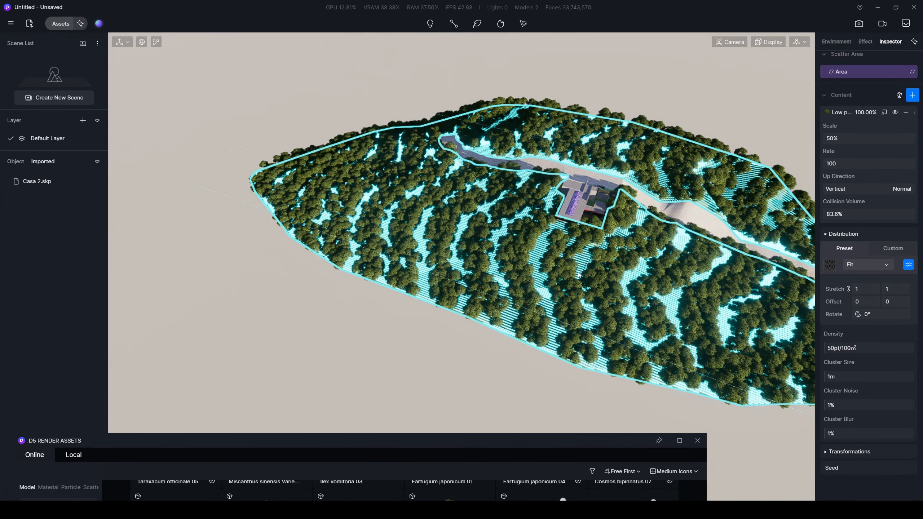
pyautogui.moveTo(516, 248); pyautogui.dragTo(219, 235, button='right')
pyautogui.click(240, 237)
pyautogui.moveTo(544, 293); pyautogui.dragTo(650, 291, button='right')
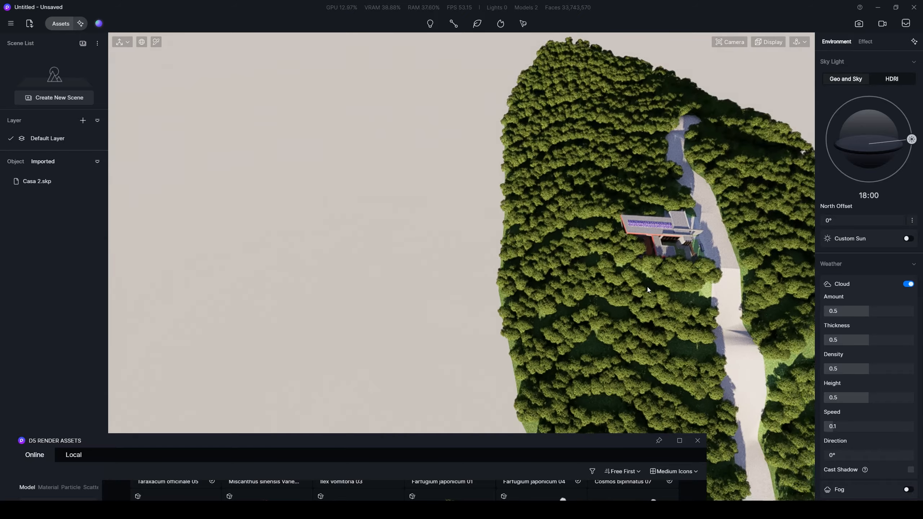
pyautogui.moveTo(649, 290); pyautogui.dragTo(383, 302, button='middle')
pyautogui.scroll(2, 501, 286)
pyautogui.moveTo(501, 286); pyautogui.dragTo(414, 205, button='right')
pyautogui.scroll(5, 415, 205)
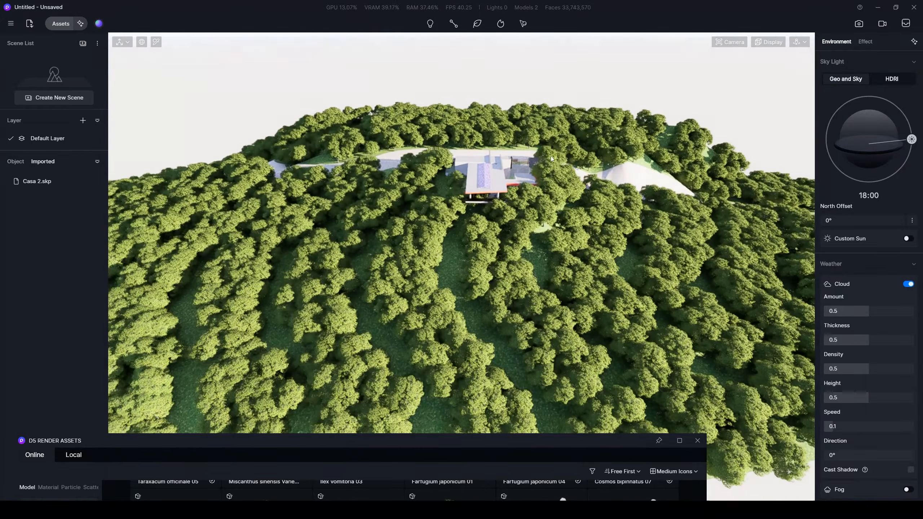
# Set the wavy distribution pattern's mapping to Stretch and inspect the trees around the house up close
pyautogui.click(508, 215)
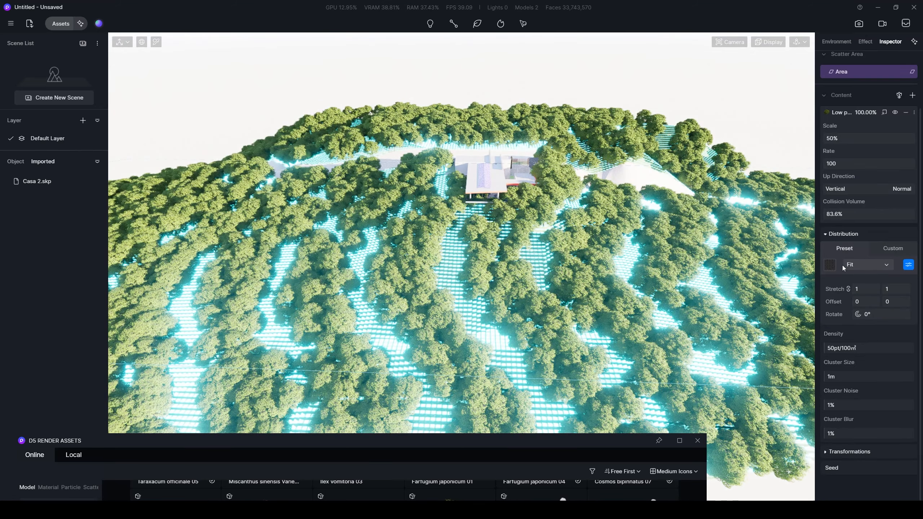
pyautogui.click(858, 265)
pyautogui.click(867, 295)
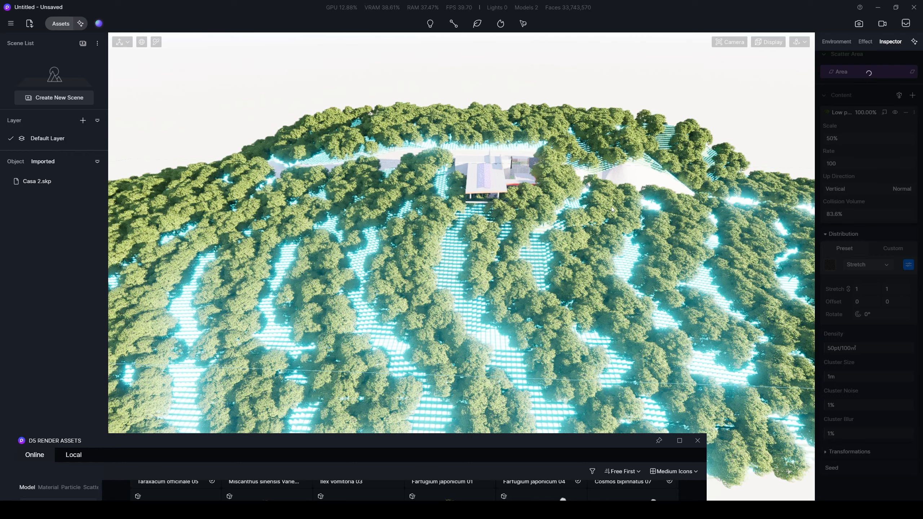
pyautogui.scroll(-10, 612, 210)
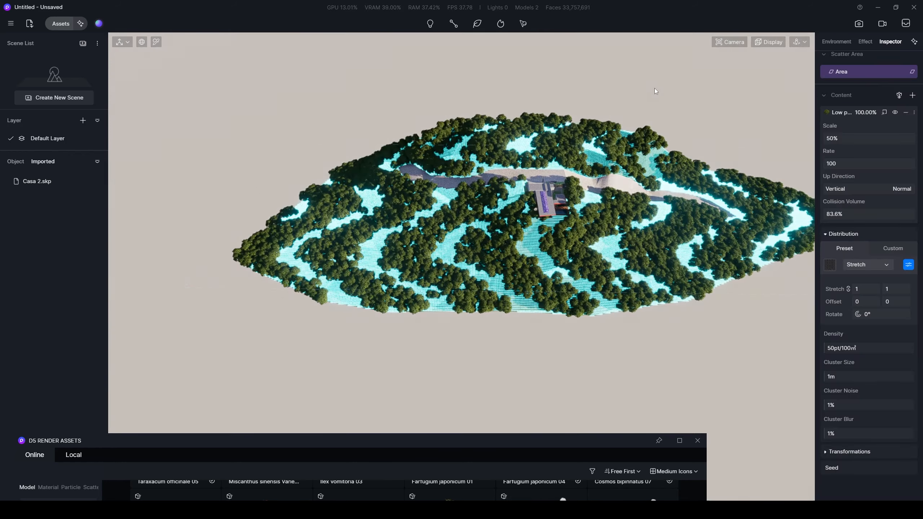
pyautogui.click(655, 91)
pyautogui.moveTo(663, 238); pyautogui.dragTo(609, 125, button='right')
pyautogui.scroll(10, 593, 252)
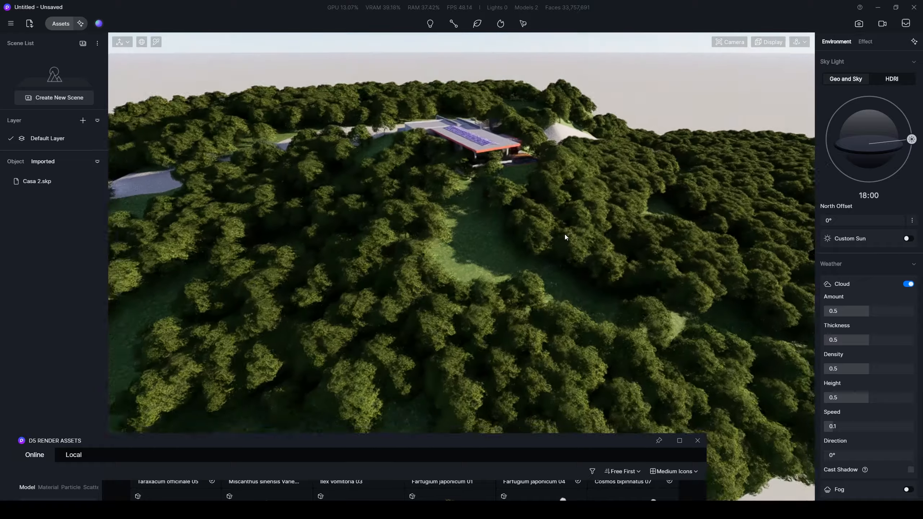
pyautogui.scroll(4, 518, 164)
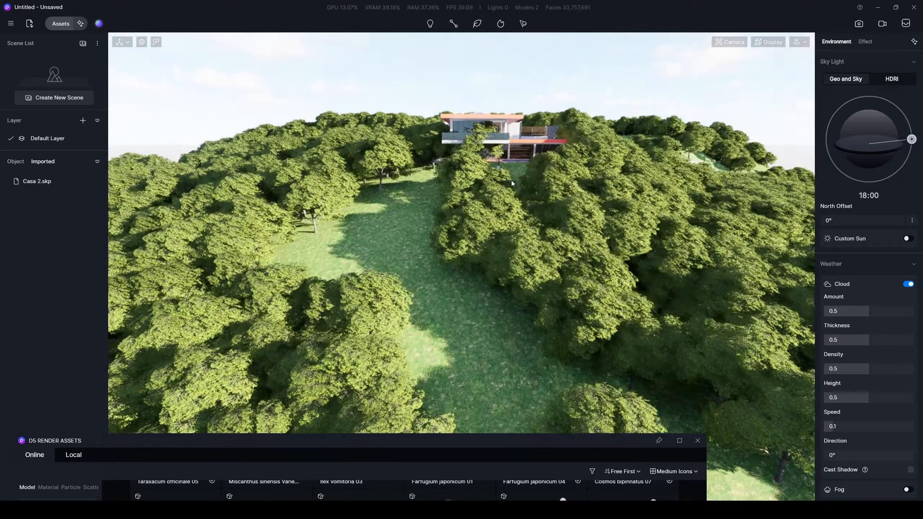
pyautogui.moveTo(512, 181); pyautogui.dragTo(501, 178, button='right')
pyautogui.moveTo(501, 178); pyautogui.dragTo(510, 307, button='middle')
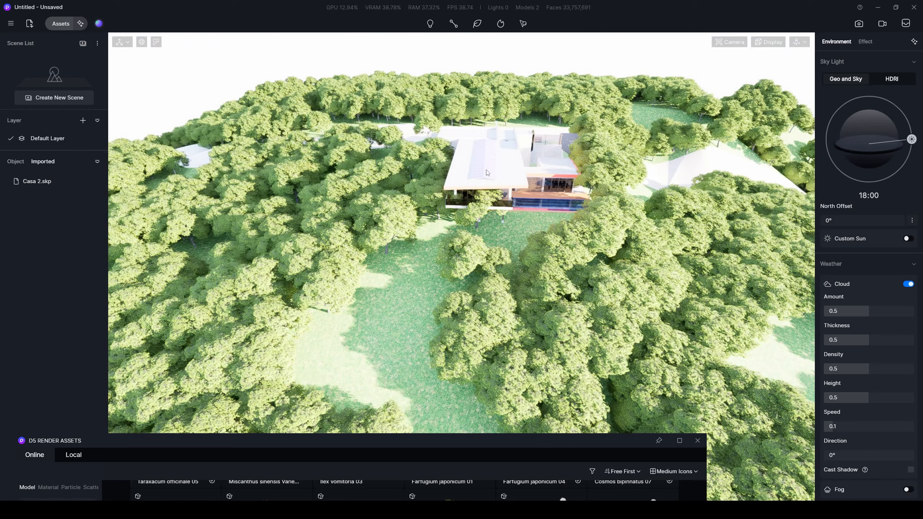
pyautogui.scroll(5, 446, 153)
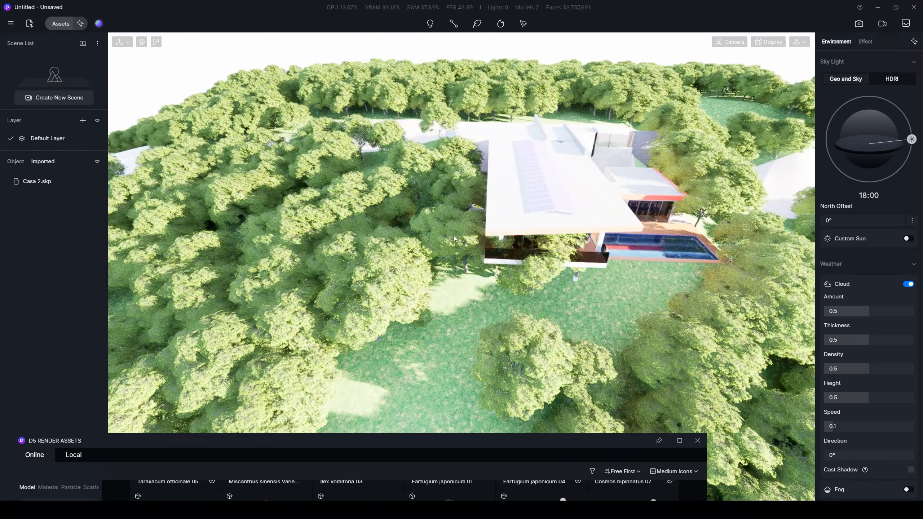
# Try to delete the single scattered tree beside the house without detaching it, and undo the deletion
pyautogui.click(397, 265)
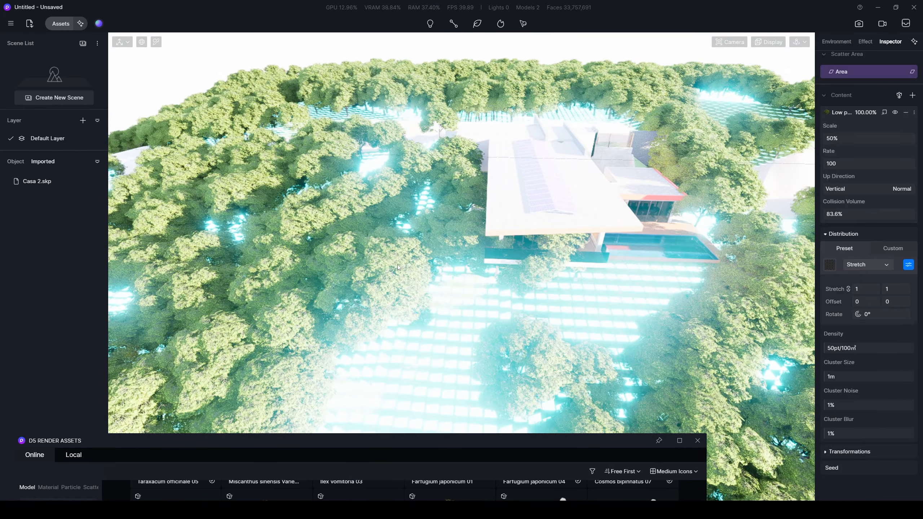
pyautogui.click(451, 224)
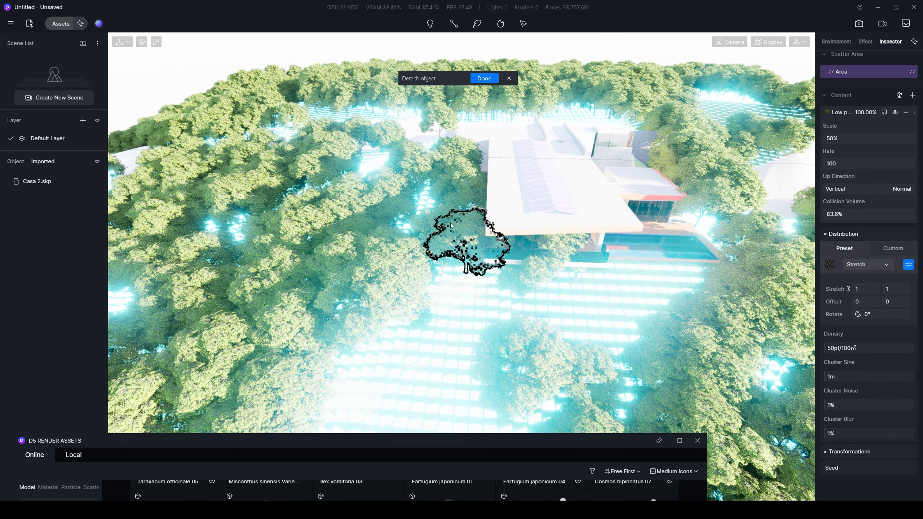
pyautogui.press('Delete')
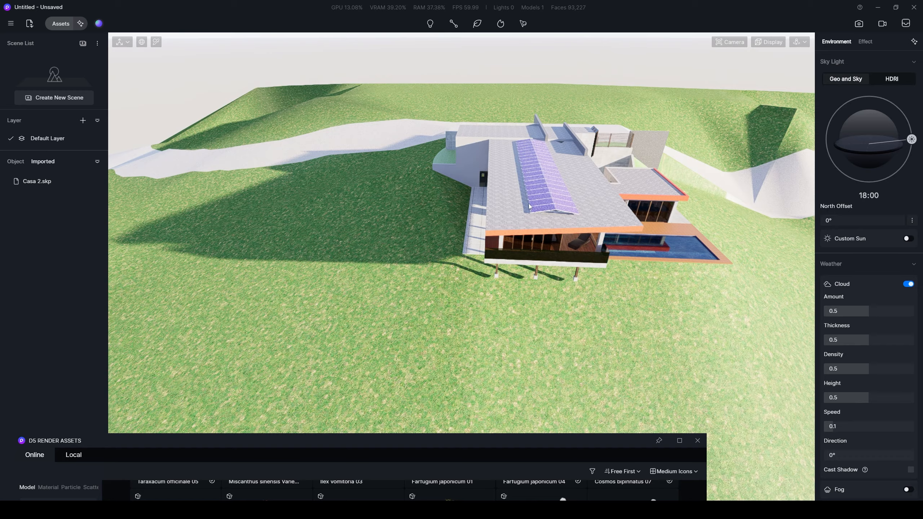
pyautogui.hotkey('ctrl', 'z')
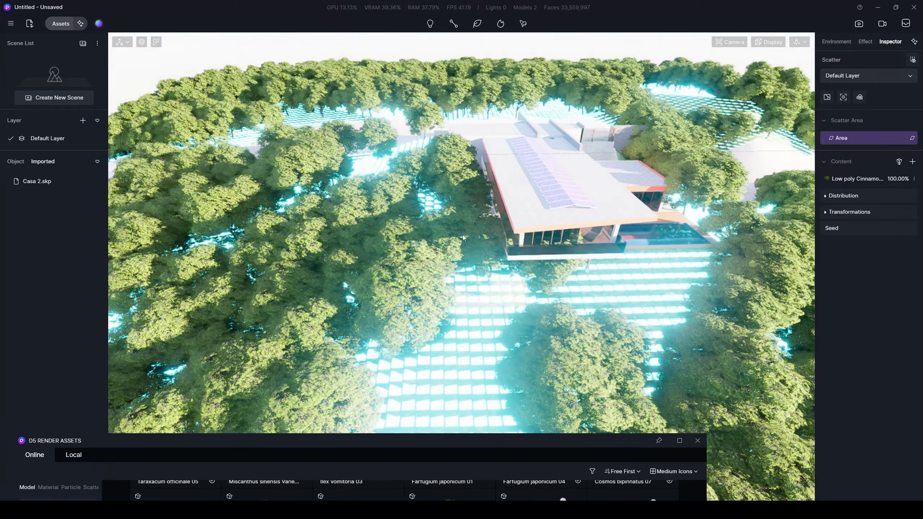
# Detach the single tree standing beside the house from the scatter and delete it
pyautogui.click(463, 238)
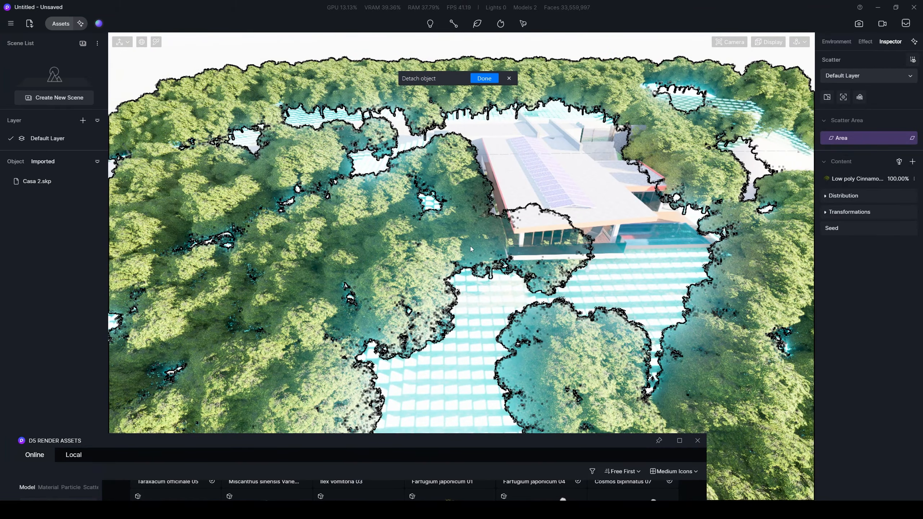
pyautogui.click(471, 249)
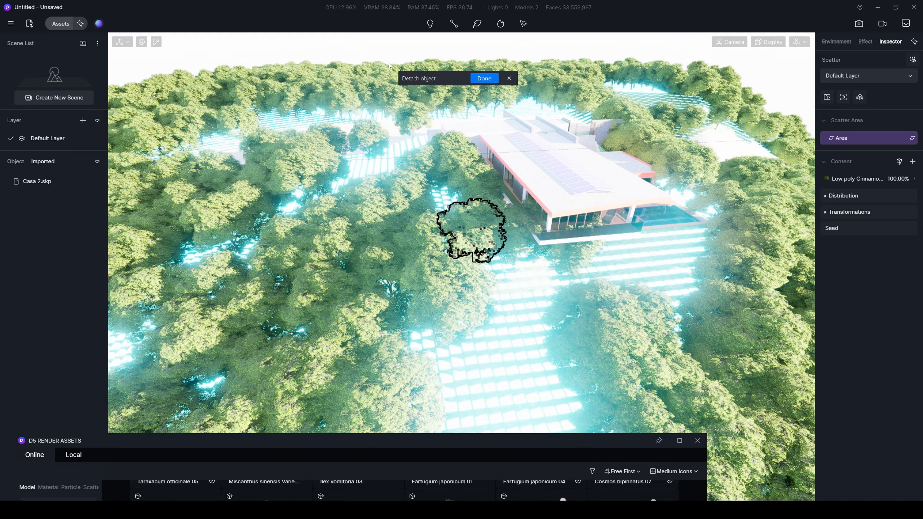
pyautogui.scroll(-3, 478, 97)
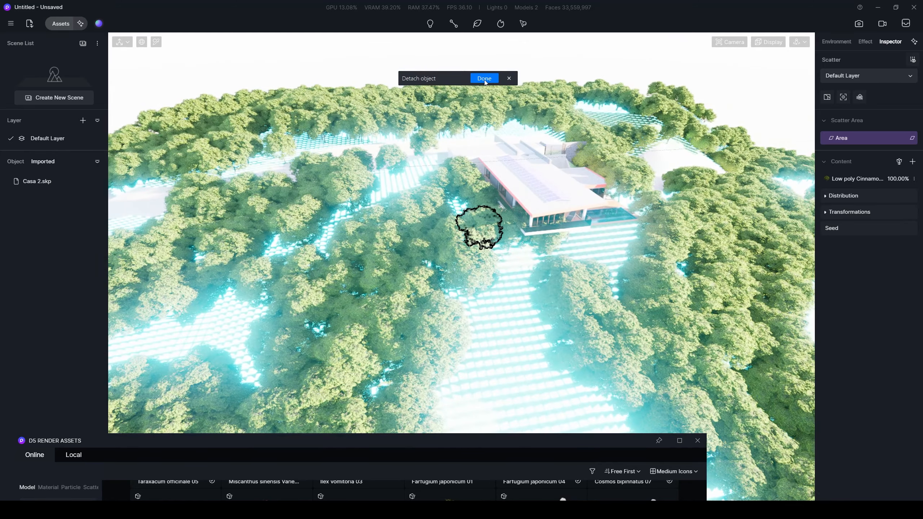
pyautogui.click(484, 80)
pyautogui.moveTo(471, 237); pyautogui.dragTo(505, 195, button='middle')
pyautogui.press('Delete')
# Detach the neighbouring tree that overlaps the corner of the house's terrace and delete it
pyautogui.scroll(4, 495, 257)
pyautogui.doubleClick(505, 195)
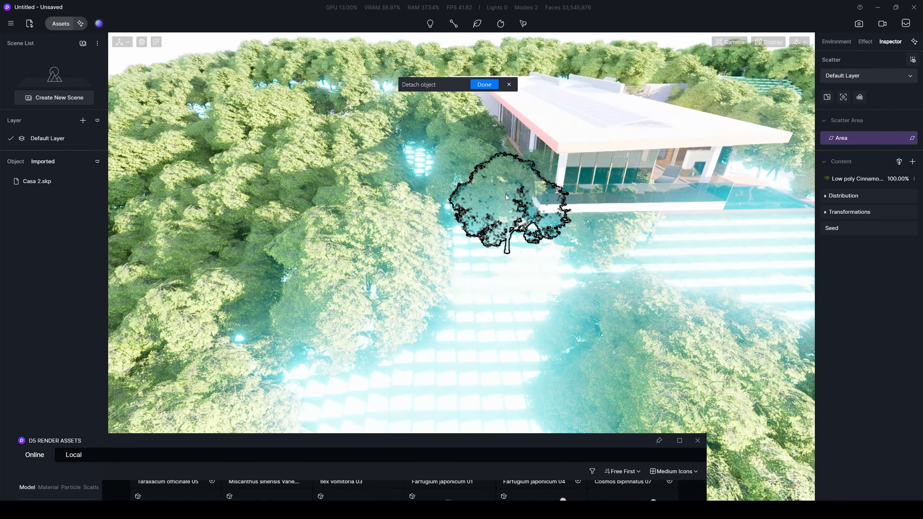
pyautogui.click(485, 85)
pyautogui.press('Delete')
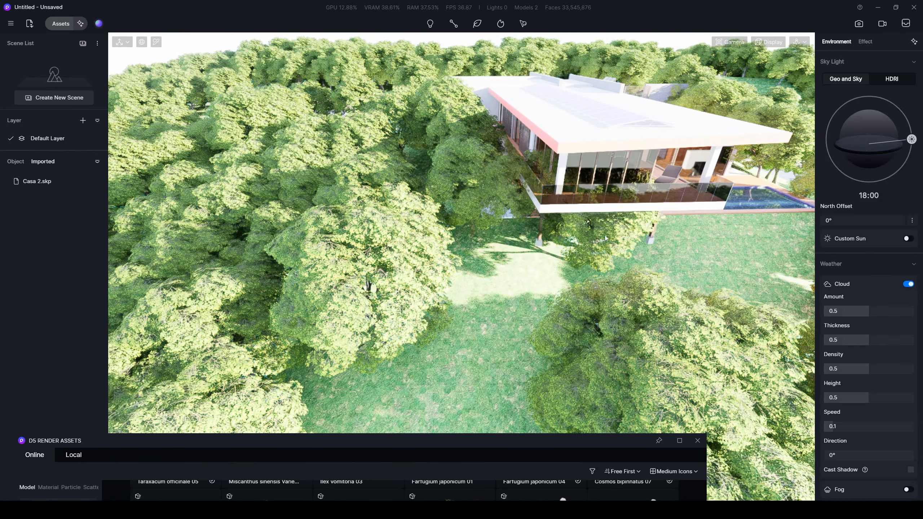
# Try to delete the tree in front of the terrace without detaching it, and undo the deletion
pyautogui.doubleClick(606, 238)
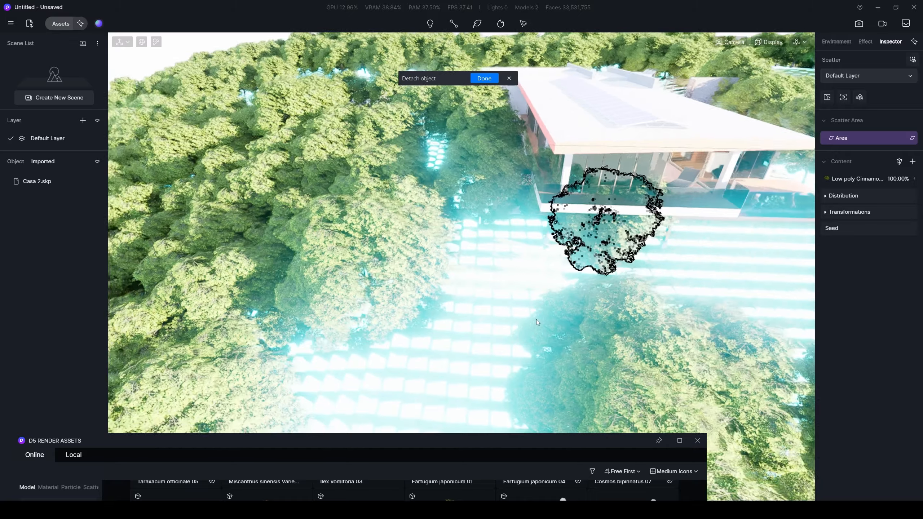
pyautogui.press('Delete')
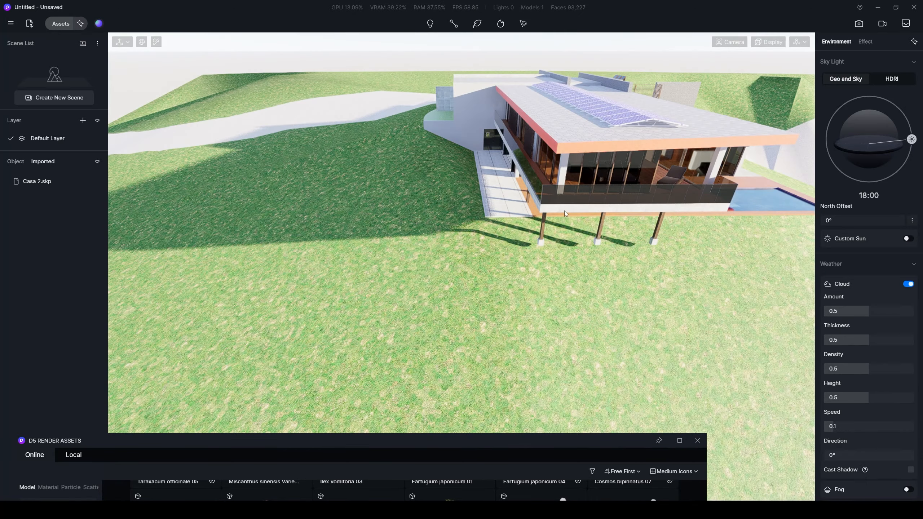
pyautogui.hotkey('ctrl', 'z')
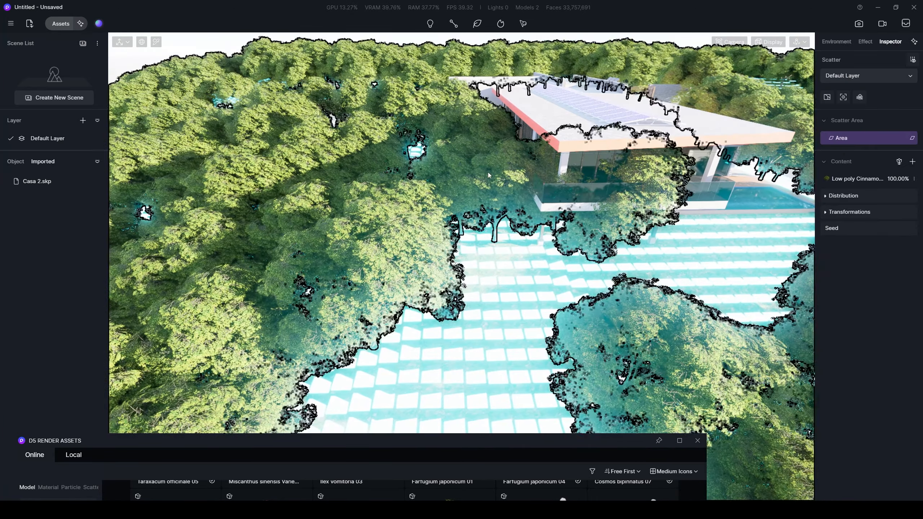
# Detach the tree beside the raised terrace's corner and the one in front of the terrace from the scatter, deleting both
pyautogui.doubleClick(488, 172)
pyautogui.click(484, 80)
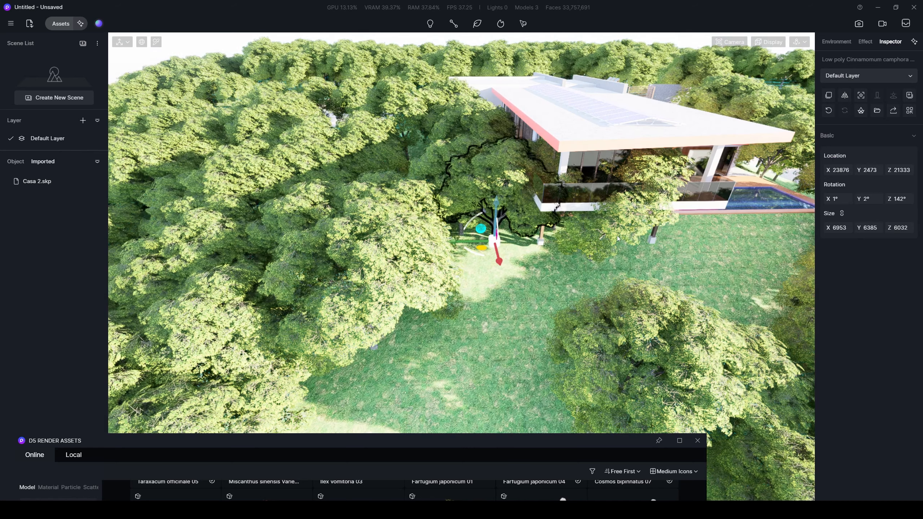
pyautogui.press('Delete')
pyautogui.doubleClick(653, 183)
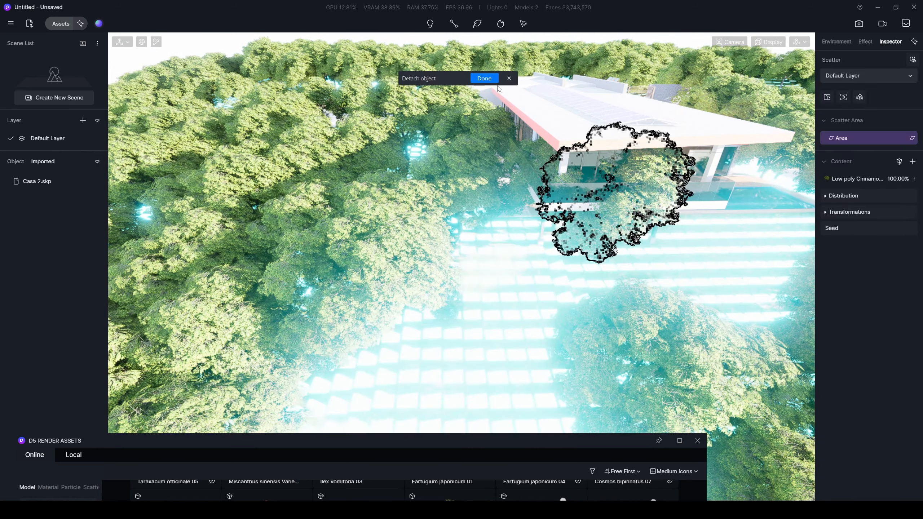
pyautogui.click(486, 79)
pyautogui.press('Delete')
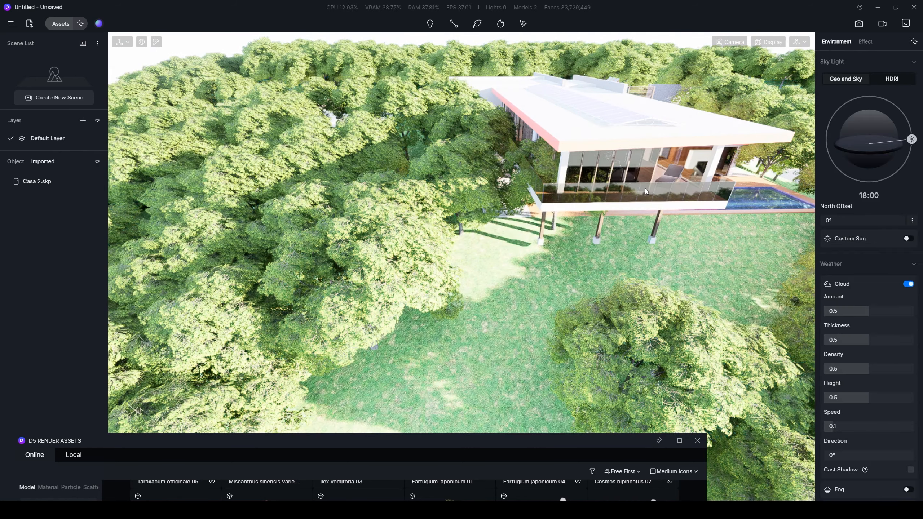
# Detach the scattered tree overhanging the edge of the pool and delete it
pyautogui.scroll(-4, 476, 206)
pyautogui.moveTo(593, 220); pyautogui.dragTo(518, 251, button='middle')
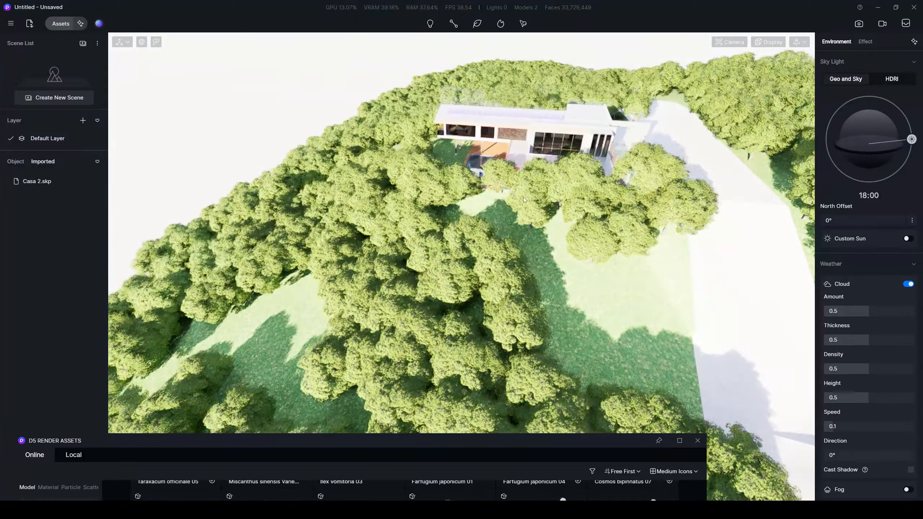
pyautogui.scroll(3, 524, 197)
pyautogui.moveTo(524, 197); pyautogui.dragTo(517, 237, button='middle')
pyautogui.scroll(3, 517, 237)
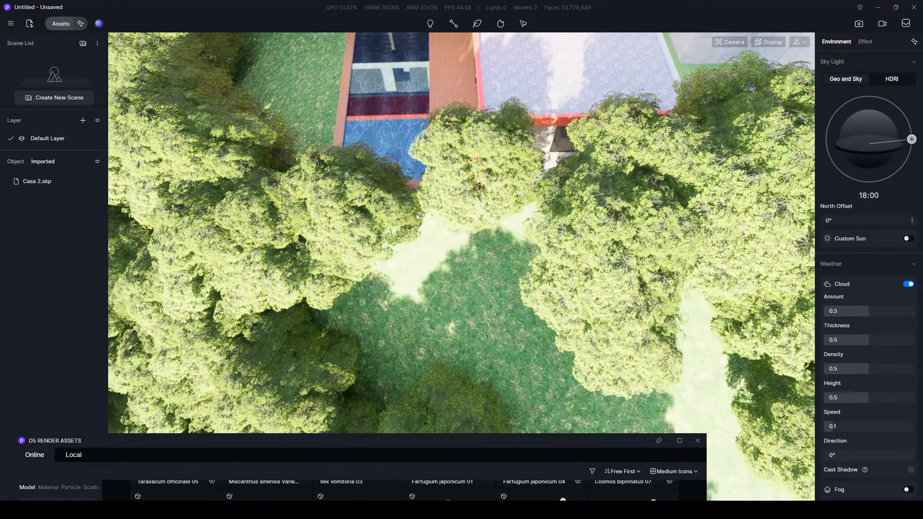
pyautogui.scroll(-2, 361, 199)
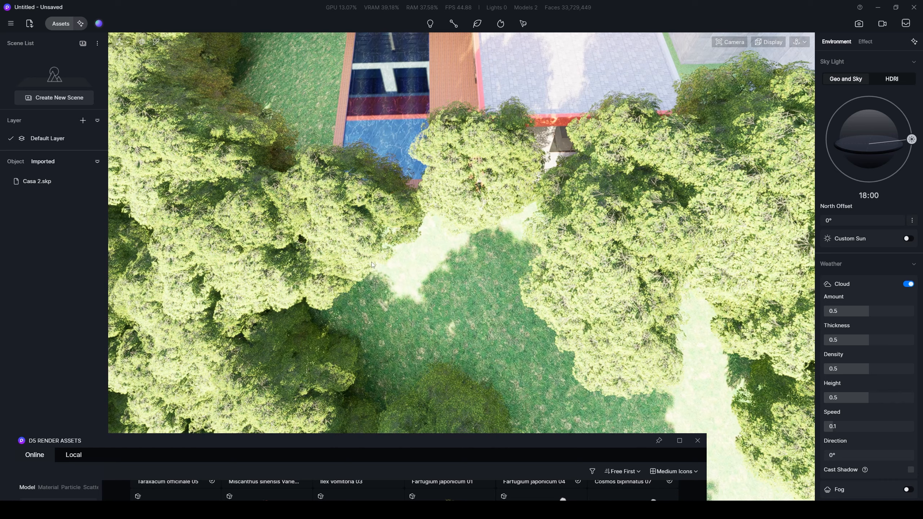
pyautogui.click(350, 181)
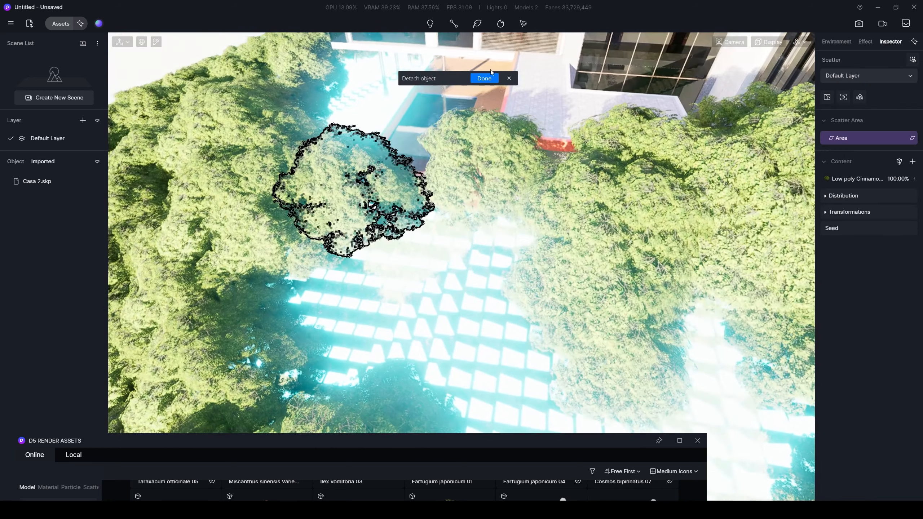
pyautogui.click(484, 78)
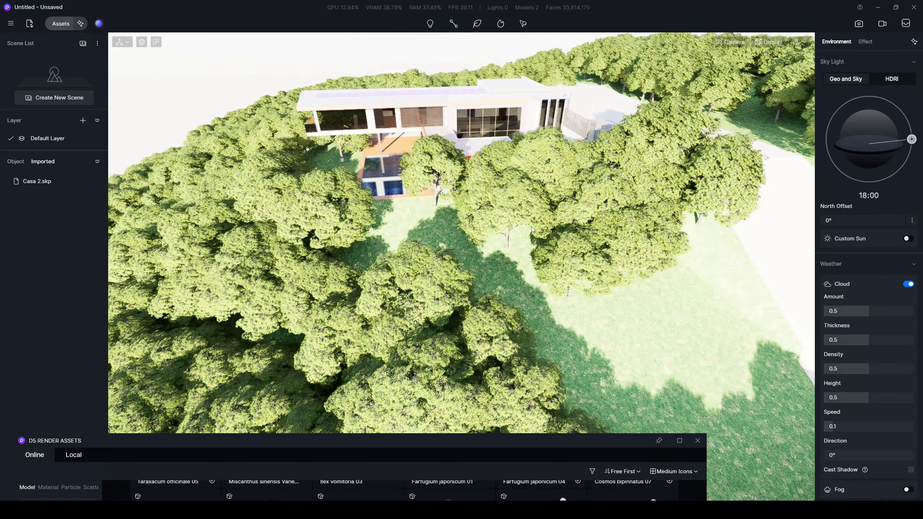
# Select the tree scatter, view the scatter templates, and turn off the scatter area overlay on the terrain
pyautogui.moveTo(532, 226); pyautogui.dragTo(396, 167, button='middle')
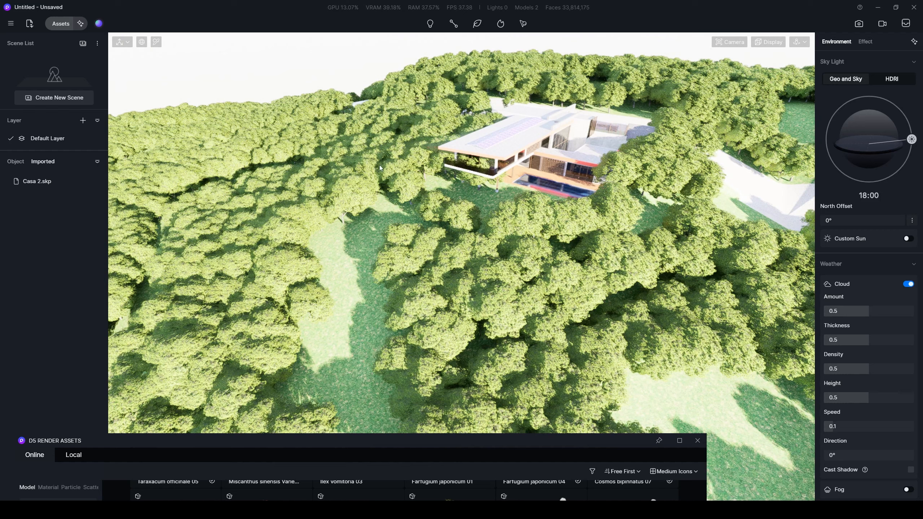
pyautogui.click(742, 319)
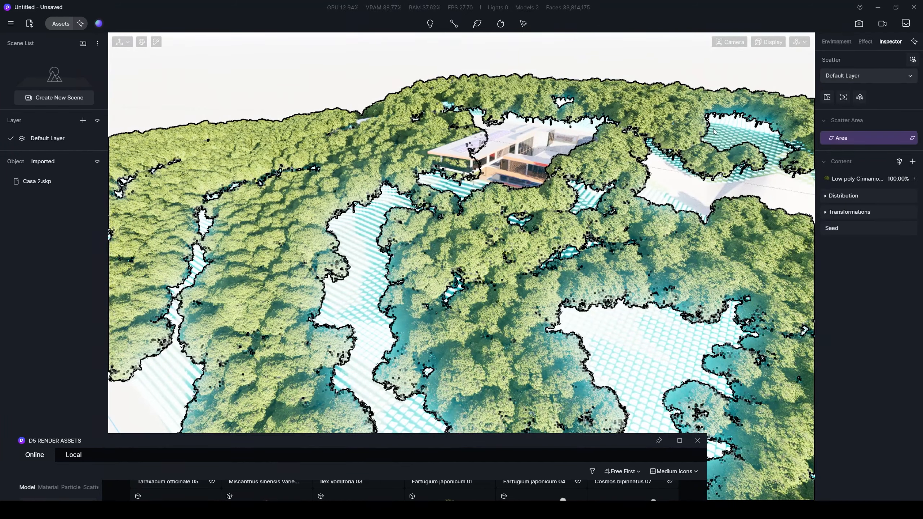
pyautogui.click(860, 96)
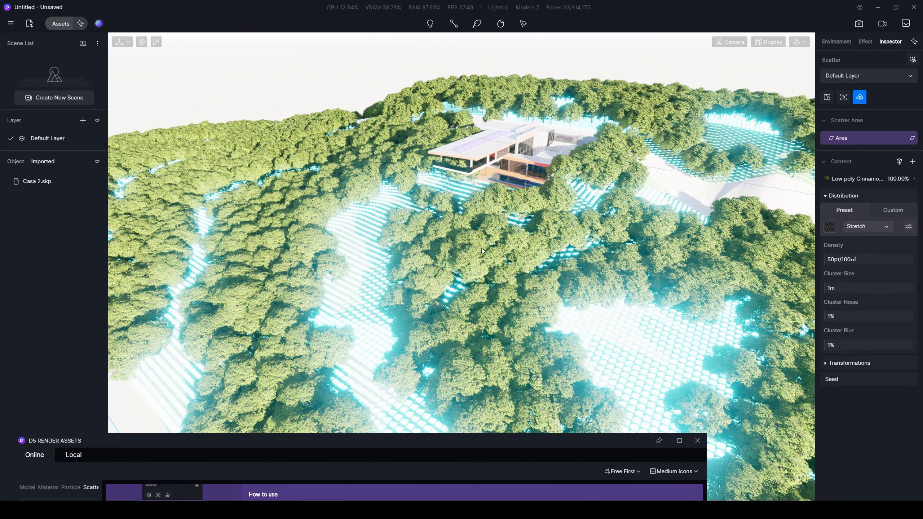
pyautogui.click(914, 60)
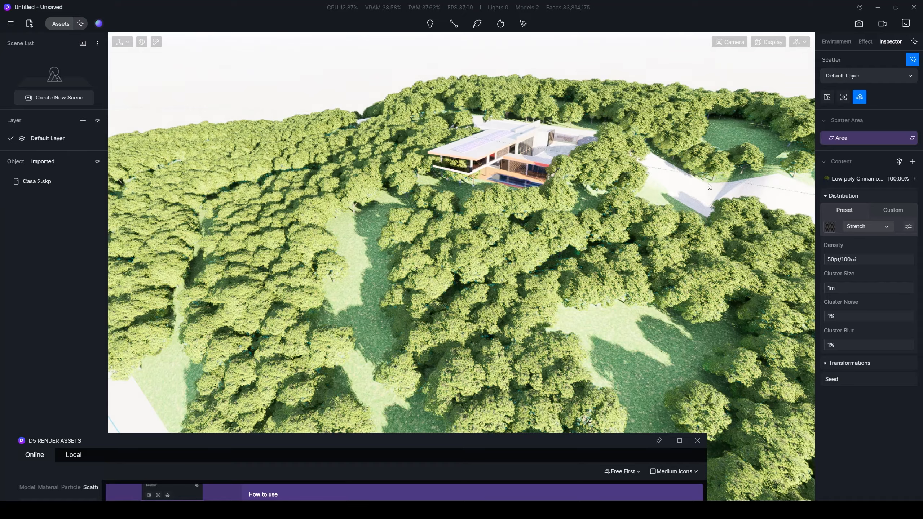
pyautogui.moveTo(709, 186); pyautogui.dragTo(796, 268, button='middle')
pyautogui.moveTo(509, 255); pyautogui.dragTo(458, 261, button='middle')
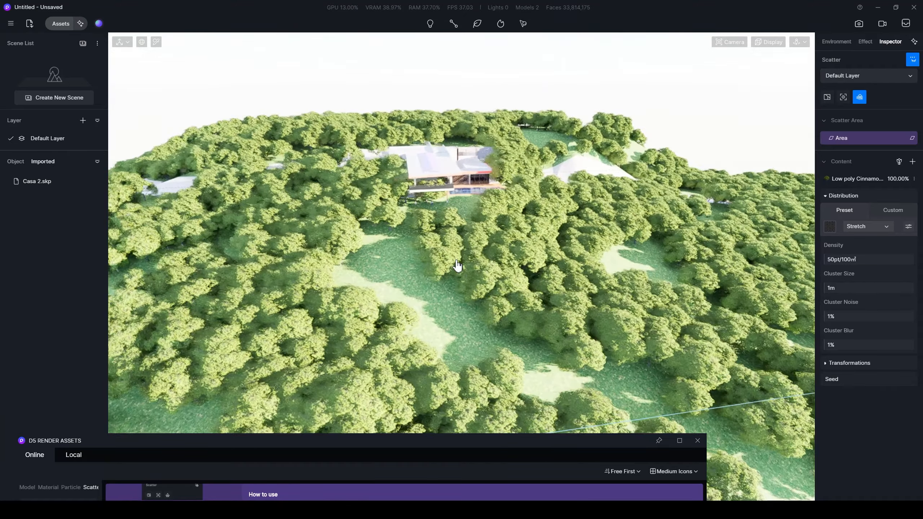
pyautogui.press('Escape')
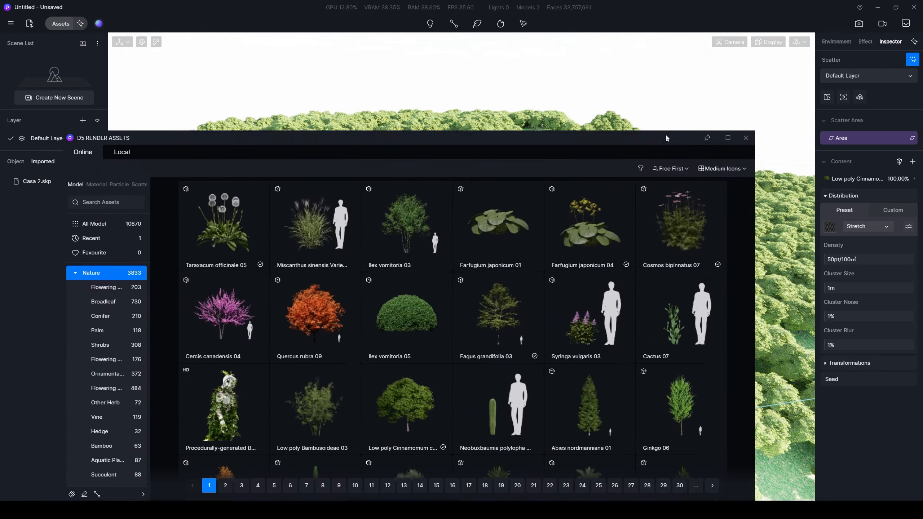
# Download the Phoenix canariensis 07 palm from the Nature assets and add it to the scatter's content
pyautogui.click(914, 164)
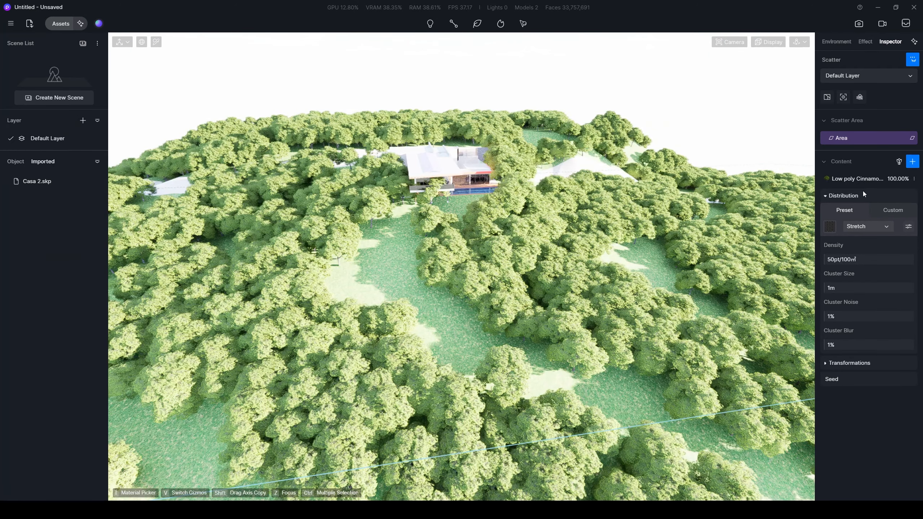
pyautogui.click(913, 164)
pyautogui.scroll(-2, 536, 421)
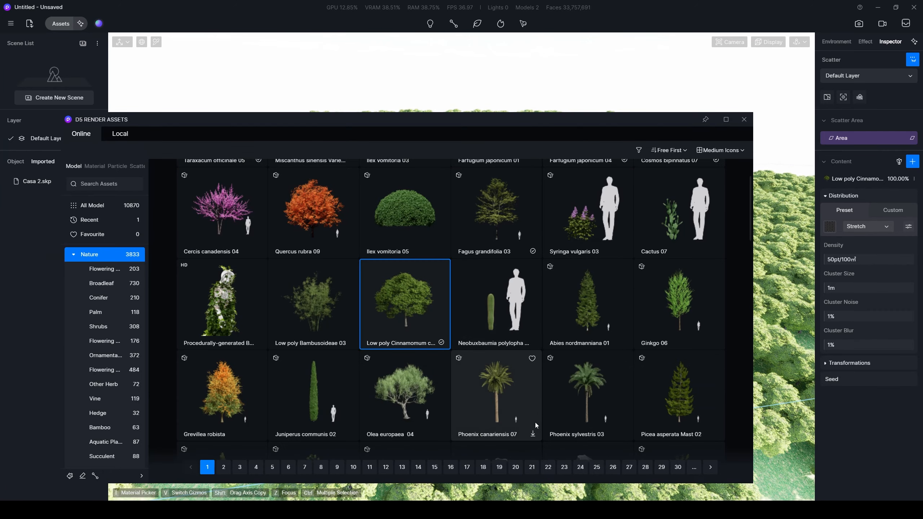
pyautogui.scroll(-2, 535, 423)
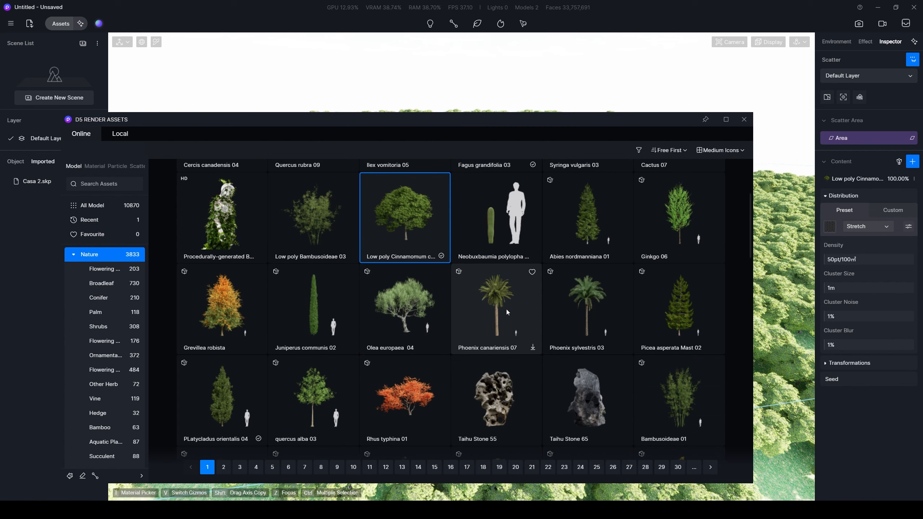
pyautogui.click(533, 347)
pyautogui.click(500, 297)
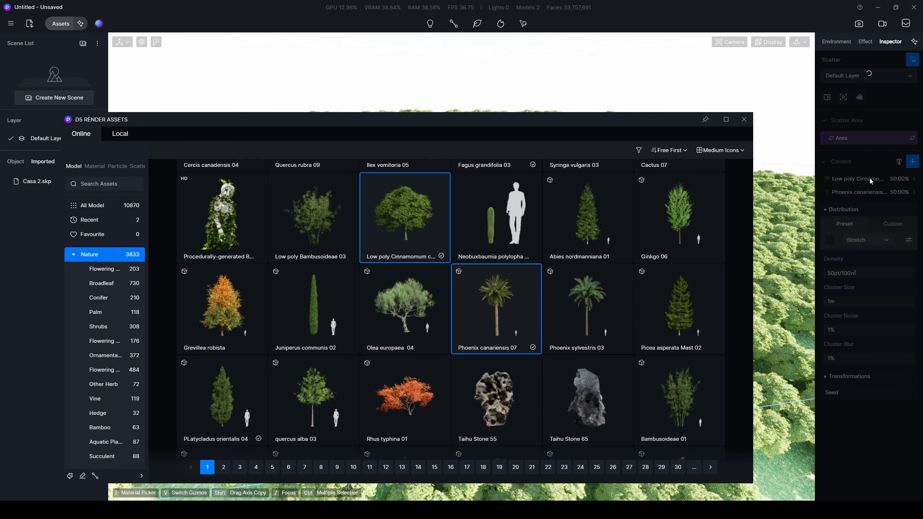
pyautogui.moveTo(661, 120); pyautogui.dragTo(630, 445)
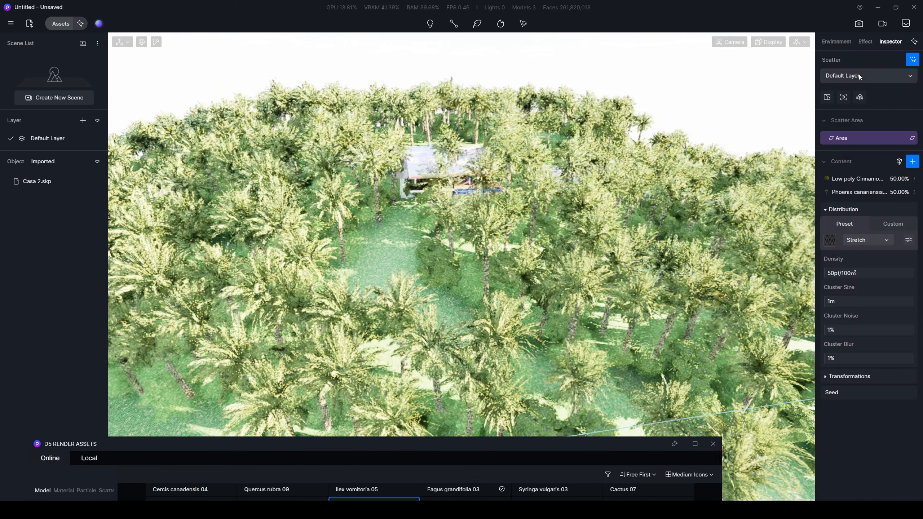
# Examine from above and at ground level how the palms and broadleaf trees mix across the terrain around the house
pyautogui.scroll(-10, 541, 240)
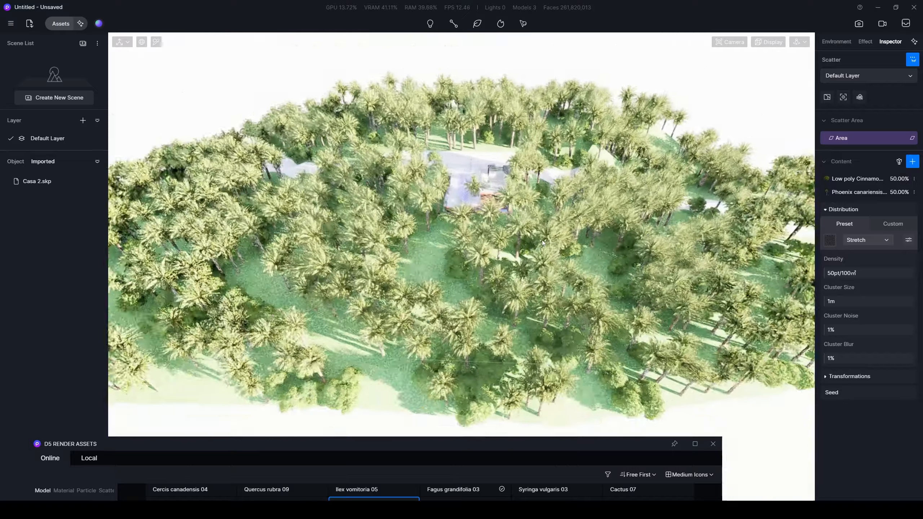
pyautogui.scroll(10, 369, 262)
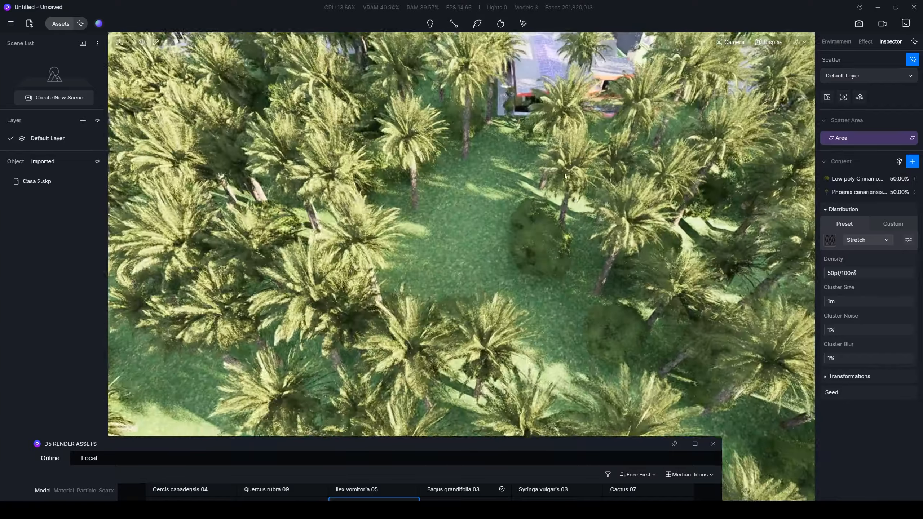
pyautogui.moveTo(564, 173); pyautogui.dragTo(466, 74, button='right')
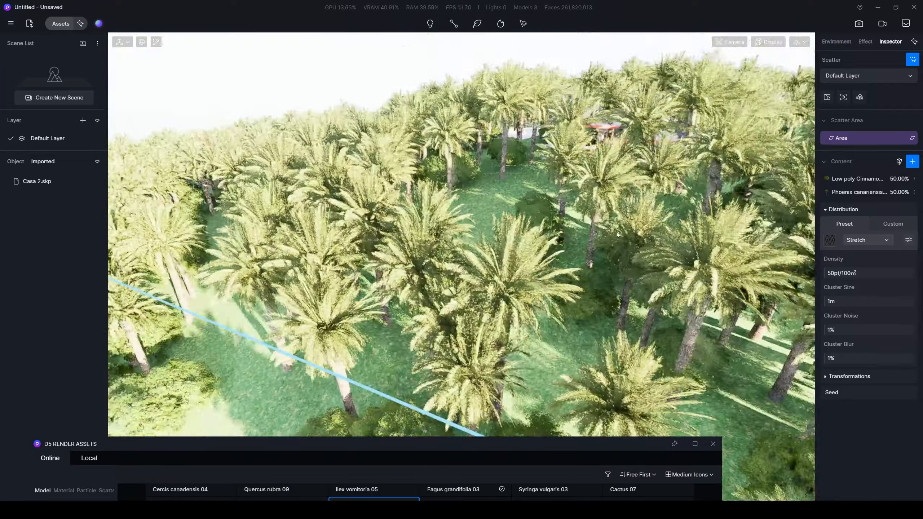
pyautogui.scroll(5, 520, 260)
pyautogui.moveTo(521, 259); pyautogui.dragTo(528, 63, button='right')
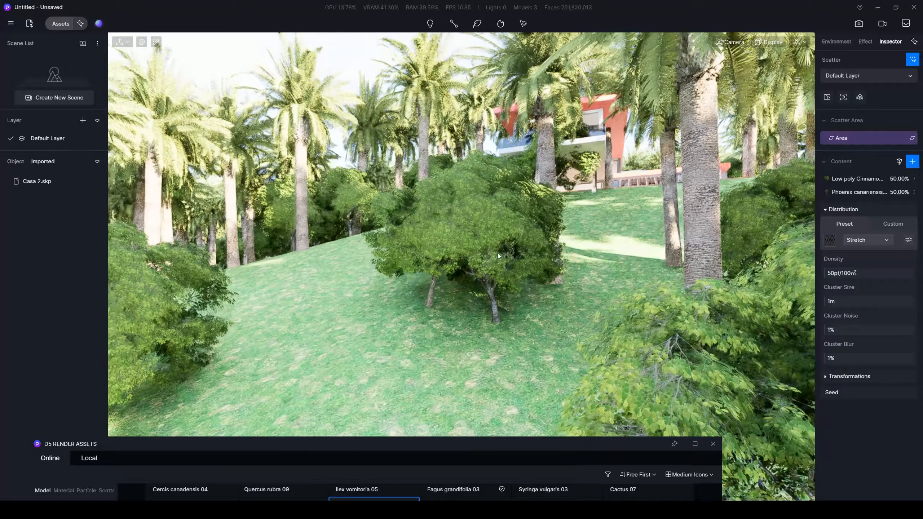
pyautogui.moveTo(498, 253); pyautogui.dragTo(551, 349, button='right')
pyautogui.scroll(-6, 501, 265)
pyautogui.scroll(-3, 512, 328)
pyautogui.scroll(-5, 512, 328)
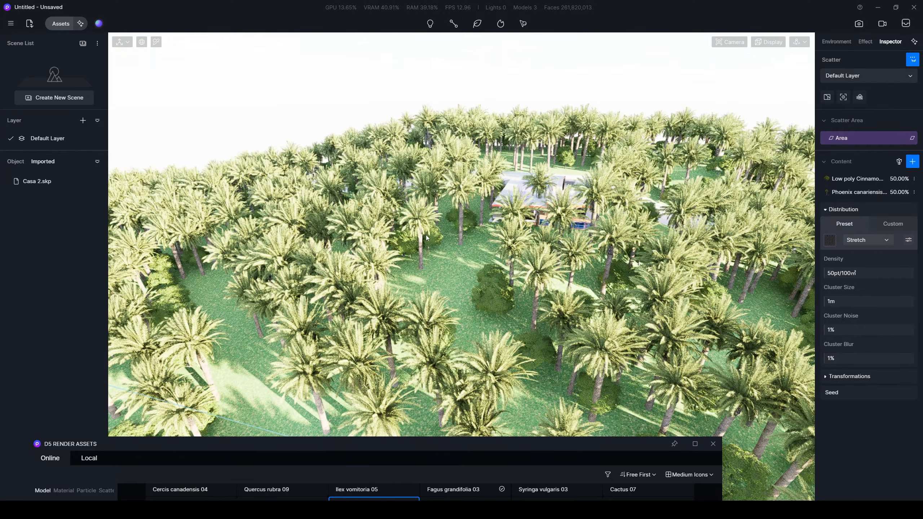
# Remove the Phoenix canariensis palm from the scatter's content
pyautogui.scroll(-3, 539, 239)
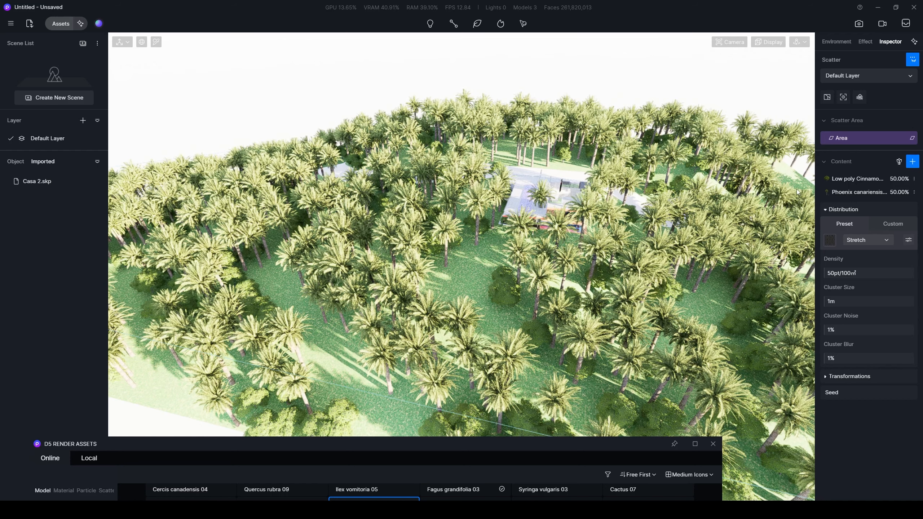
pyautogui.moveTo(718, 180); pyautogui.dragTo(682, 171, button='middle')
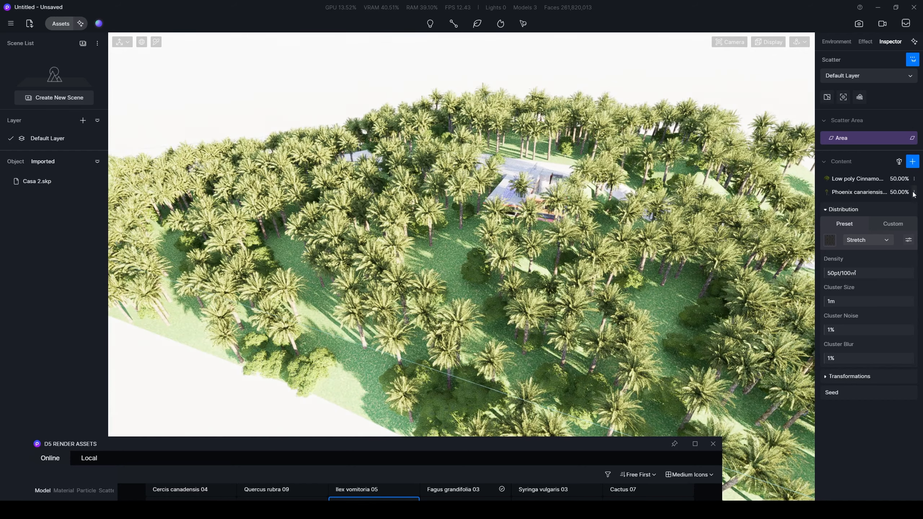
pyautogui.click(905, 192)
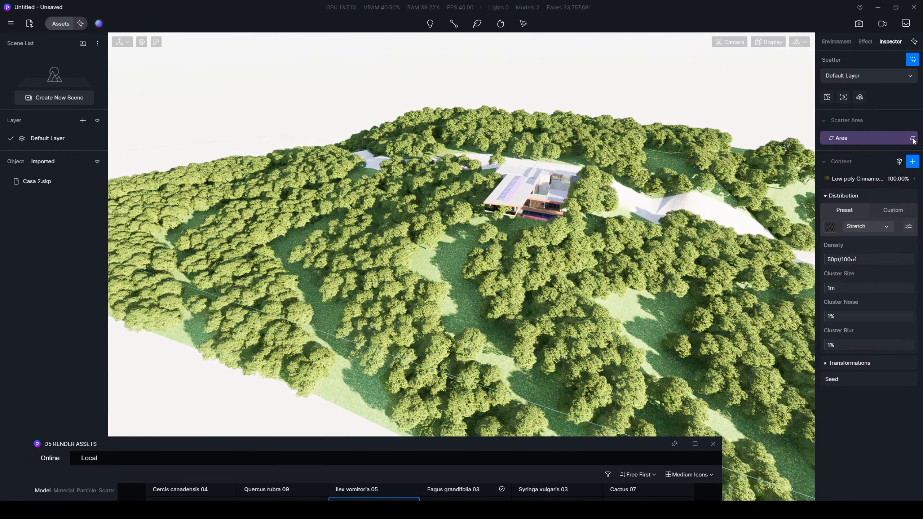
# Create a sub-area within the scatter area and fill Sub Area 0 with the Low poly Cinnamomum camphora tree
pyautogui.click(912, 139)
pyautogui.click(878, 174)
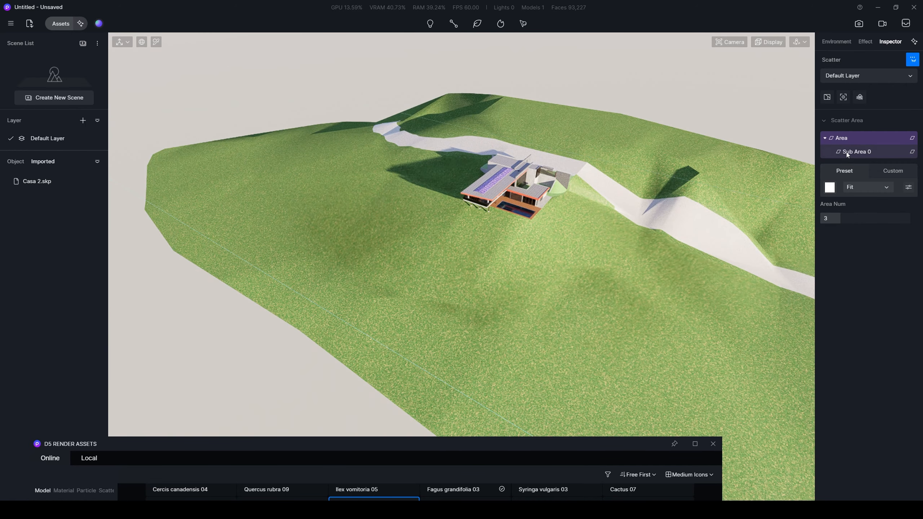
pyautogui.click(846, 152)
pyautogui.click(859, 234)
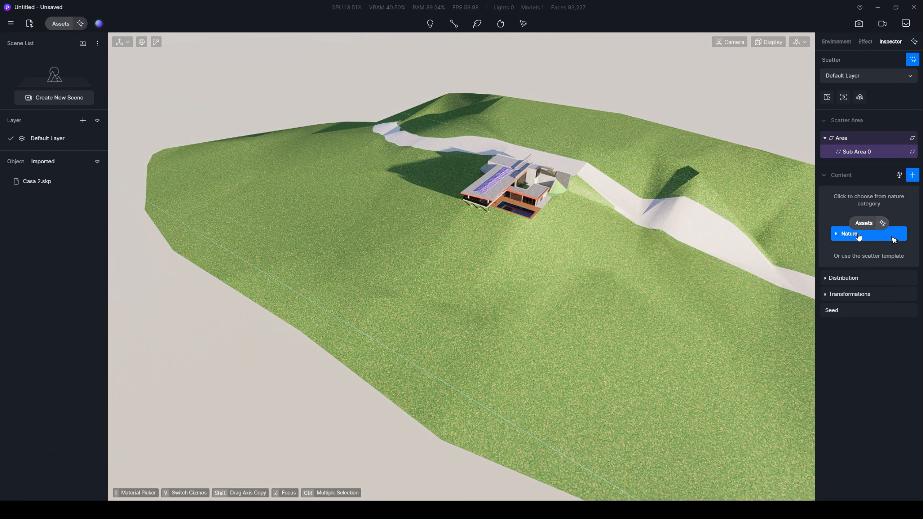
pyautogui.moveTo(541, 436); pyautogui.dragTo(548, 113)
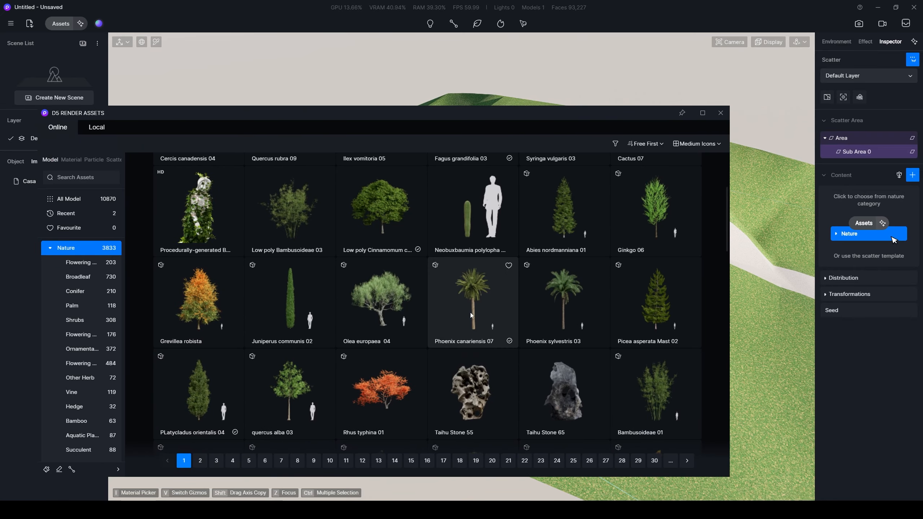
pyautogui.click(387, 223)
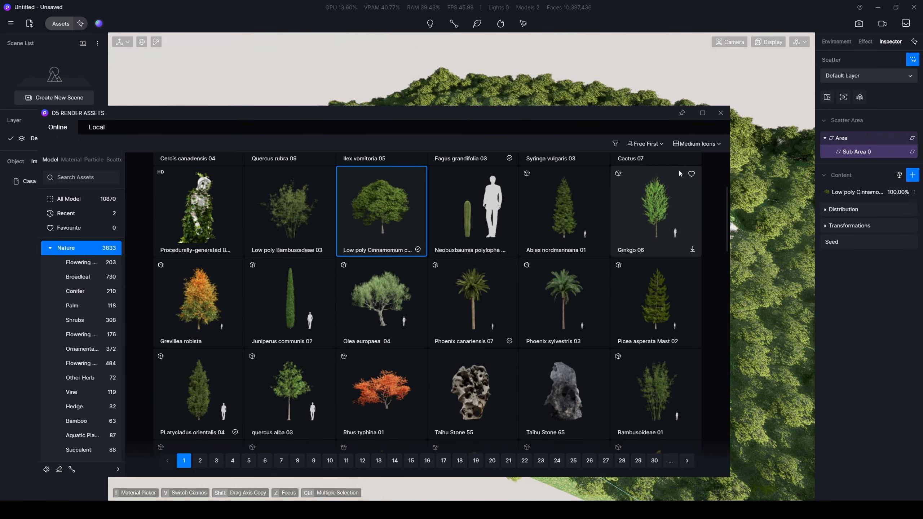
pyautogui.moveTo(597, 106); pyautogui.dragTo(523, 419)
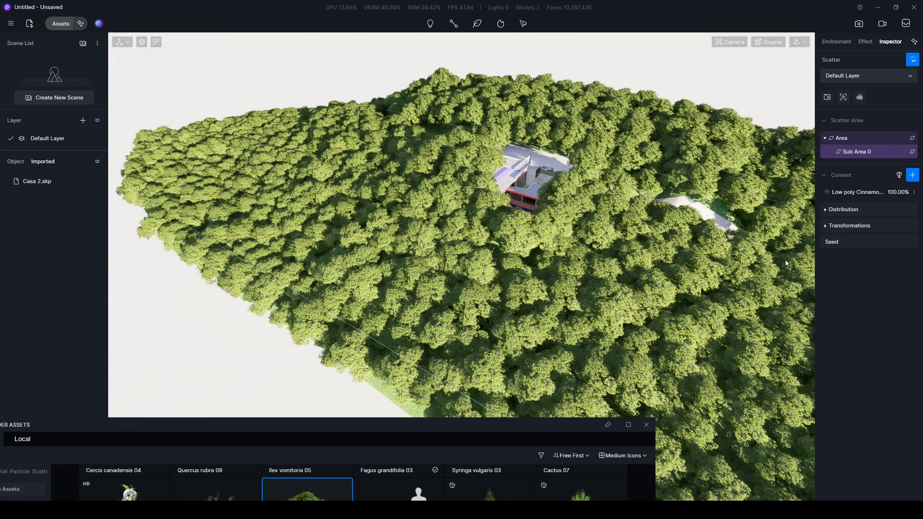
# Review the distribution presets and density settings of Sub Area 0, then return to the parent Area
pyautogui.click(830, 212)
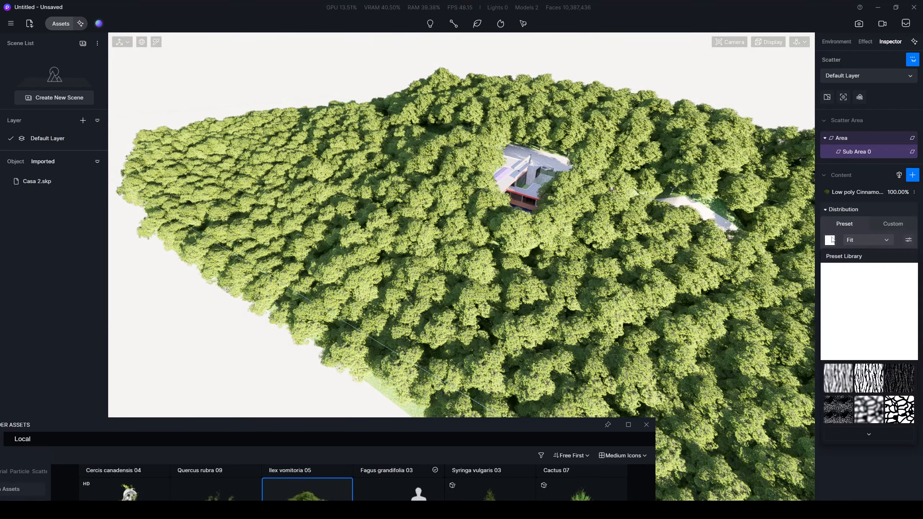
pyautogui.click(832, 240)
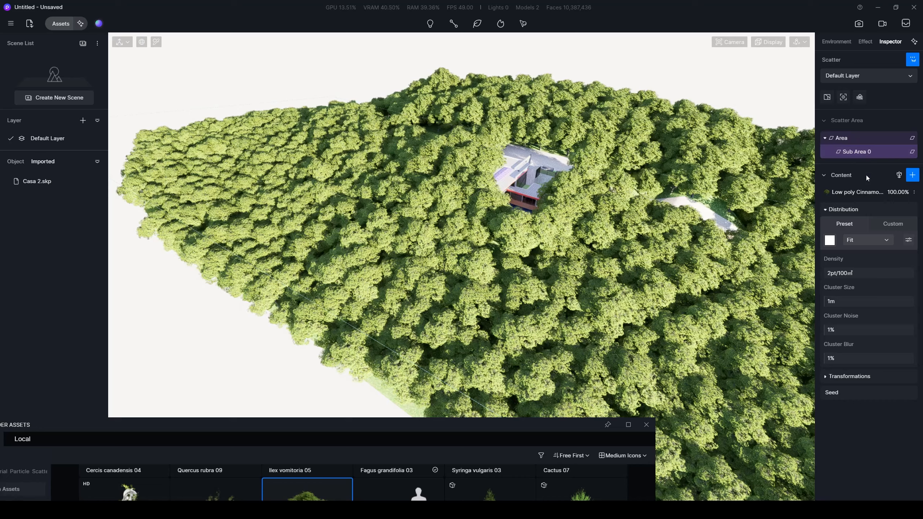
pyautogui.click(847, 138)
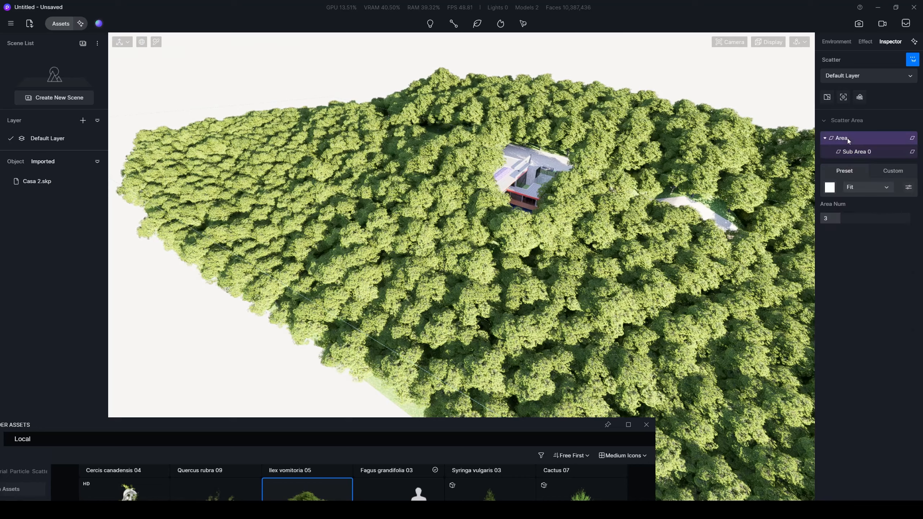
pyautogui.click(847, 152)
pyautogui.click(852, 139)
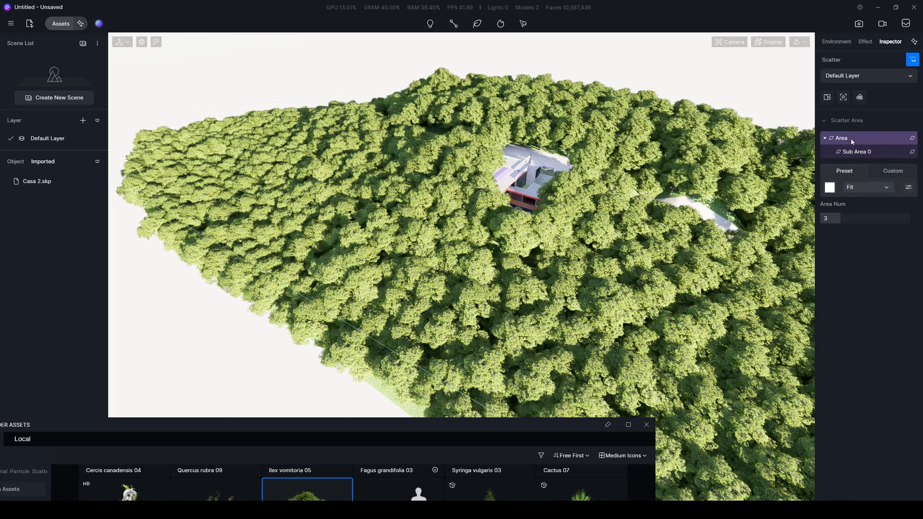
# Apply the wavy colour-band preset map to the parent scatter Area, dividing it into Sub Areas 0, 1 and 2
pyautogui.click(831, 188)
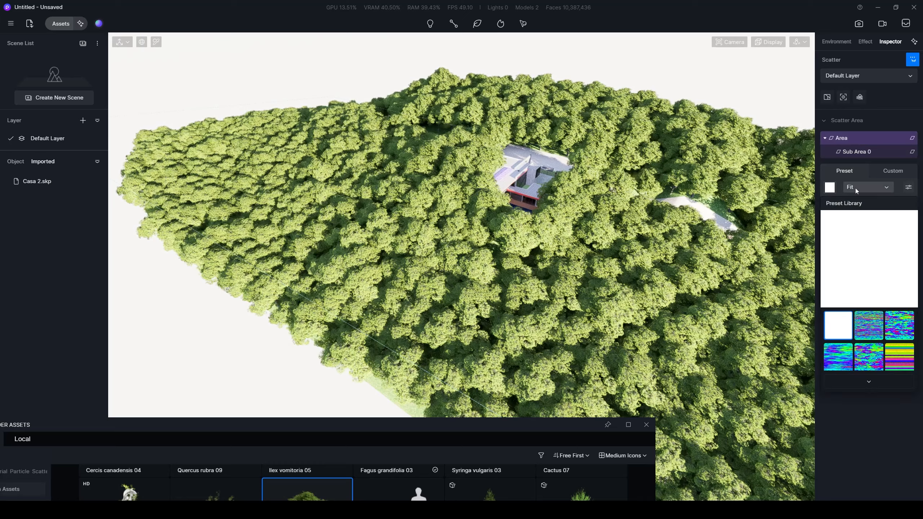
pyautogui.click(869, 382)
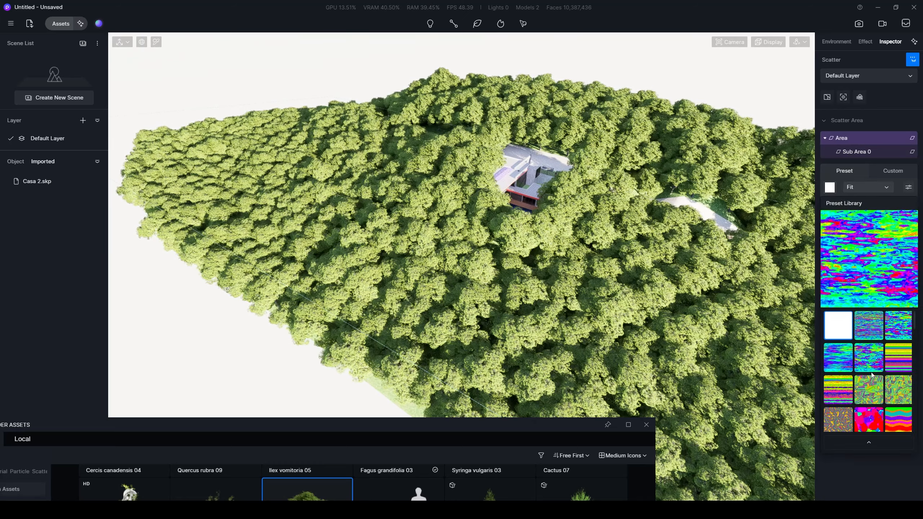
pyautogui.scroll(-3, 869, 362)
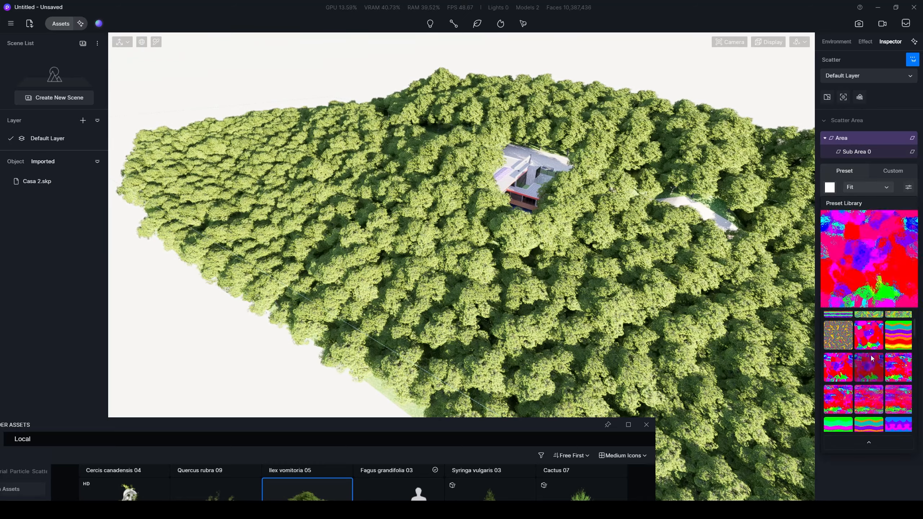
pyautogui.click(894, 340)
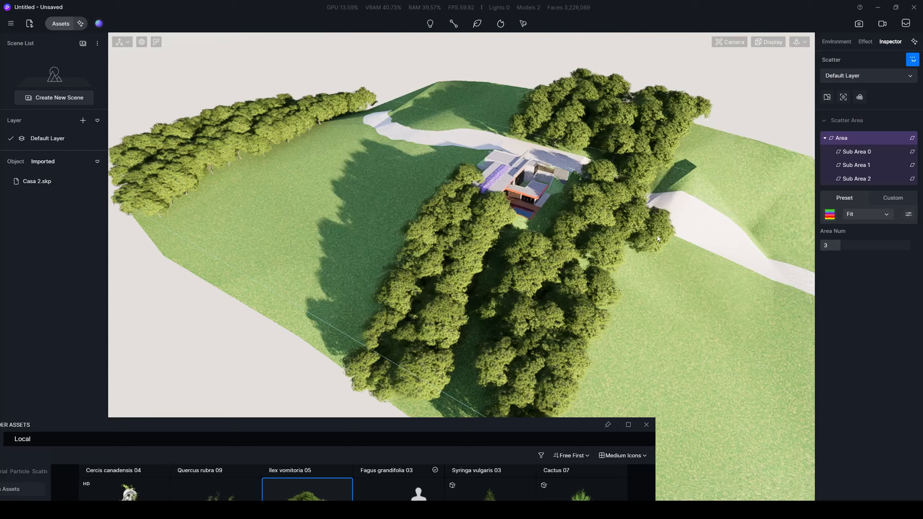
pyautogui.moveTo(658, 235); pyautogui.dragTo(537, 121, button='middle')
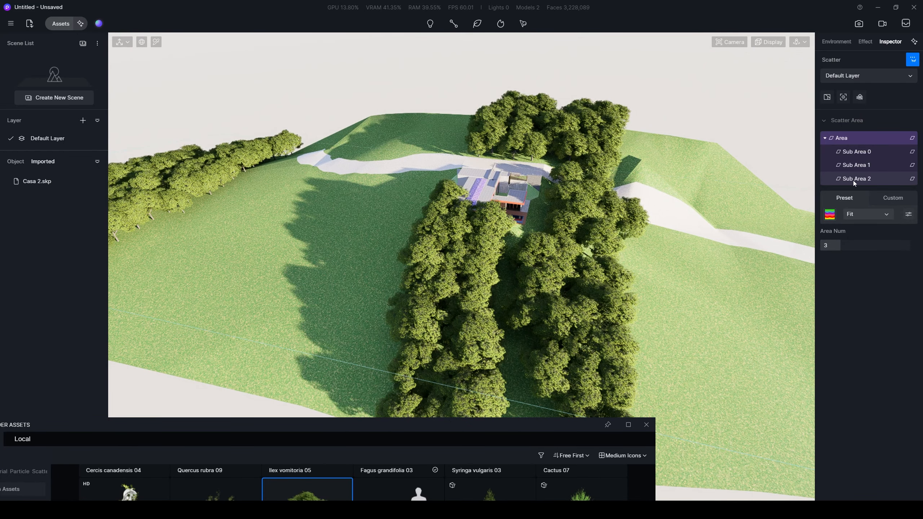
# Fill Sub Area 1 with the Phoenix canariensis 07 palm from the Nature assets
pyautogui.click(859, 156)
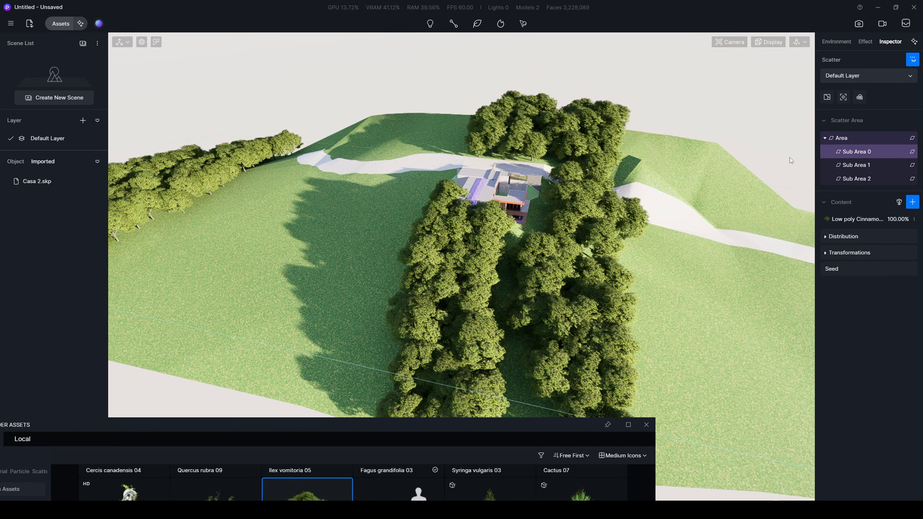
pyautogui.scroll(1, 548, 250)
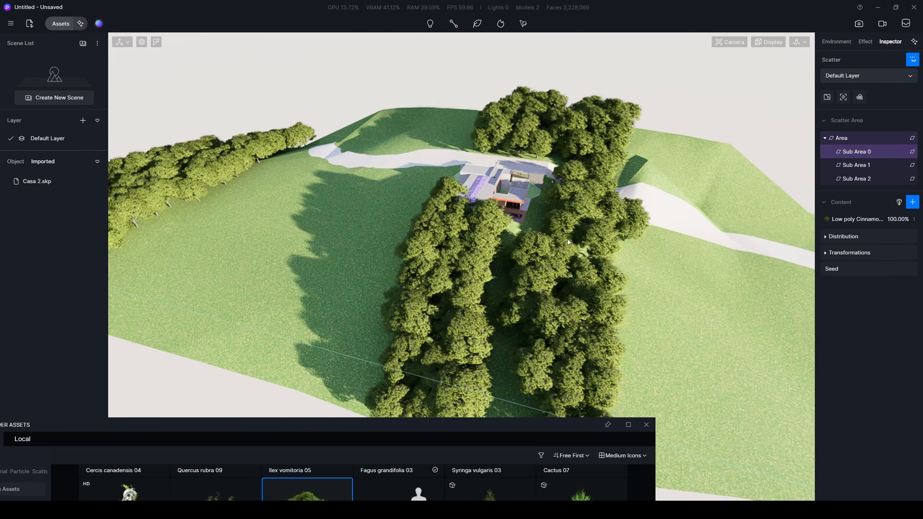
pyautogui.click(847, 165)
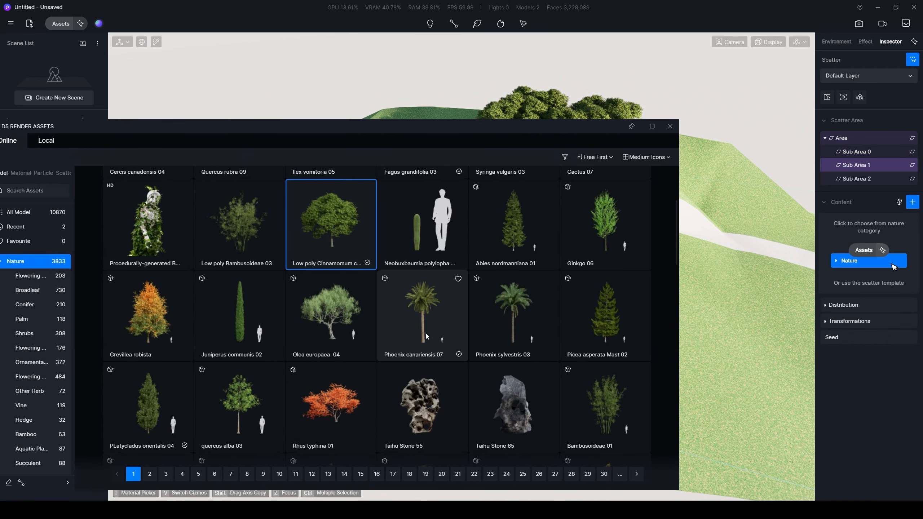
pyautogui.click(425, 333)
pyautogui.moveTo(544, 128); pyautogui.dragTo(565, 161)
# Download the Ilex vomitoria 05 shrub from the Nature assets and fill Sub Area 2 with it
pyautogui.click(852, 179)
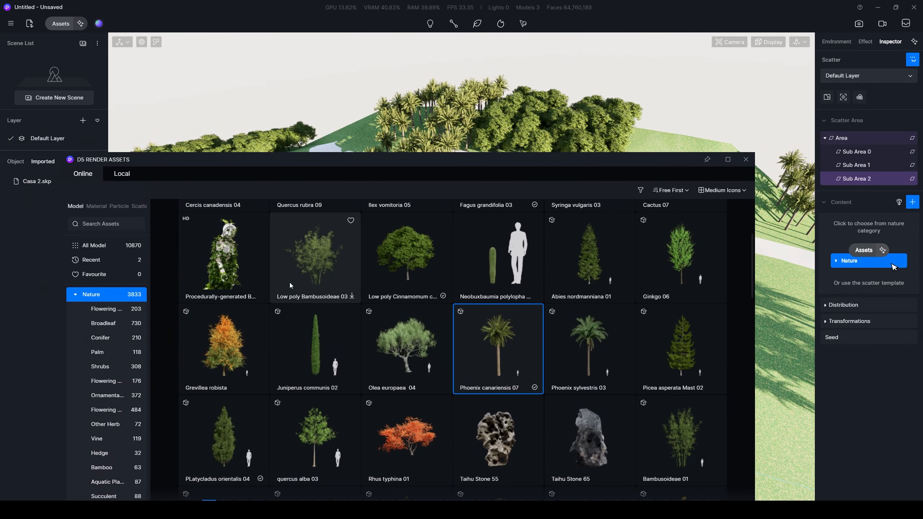
pyautogui.scroll(4, 291, 288)
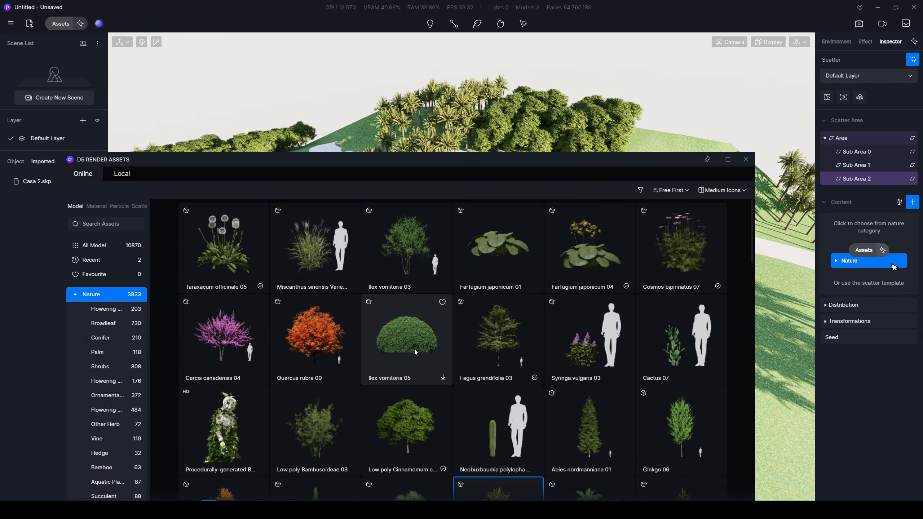
pyautogui.click(407, 347)
pyautogui.click(409, 333)
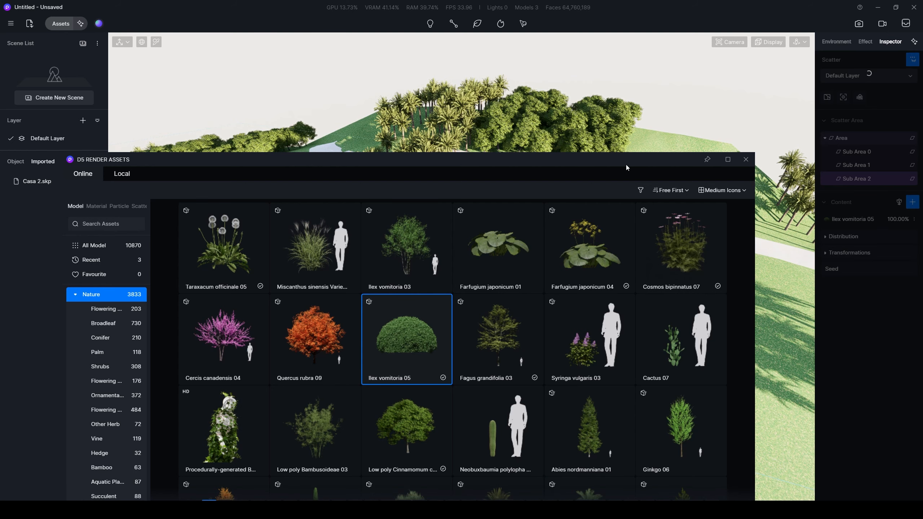
pyautogui.moveTo(625, 162); pyautogui.dragTo(554, 469)
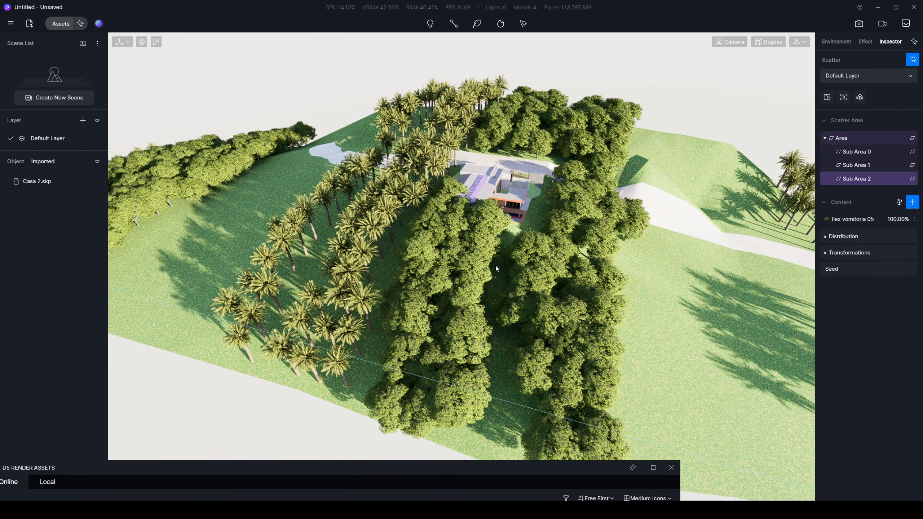
# Examine from above and at ground level how the broadleaf trees, palms and shrubs are distributed across the three sub-areas
pyautogui.moveTo(489, 268); pyautogui.dragTo(328, 215, button='middle')
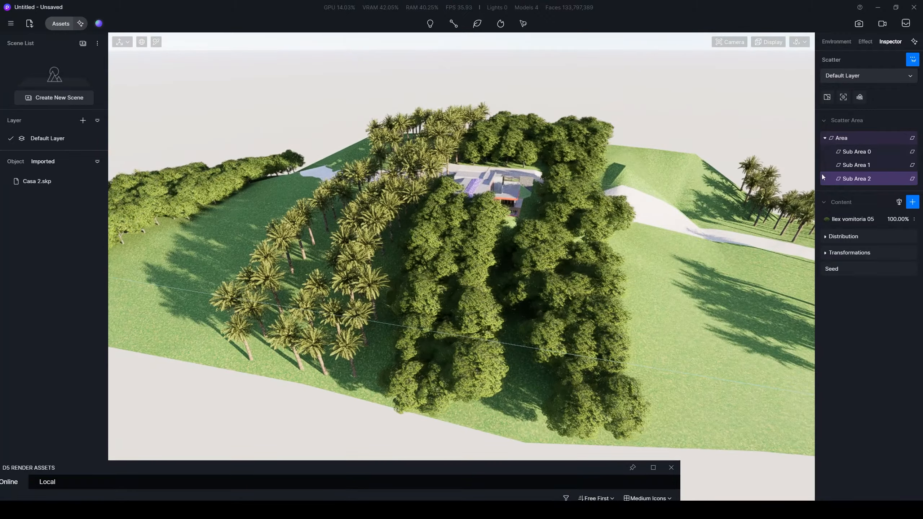
pyautogui.click(868, 166)
pyautogui.click(868, 180)
pyautogui.moveTo(247, 313); pyautogui.dragTo(372, 323, button='middle')
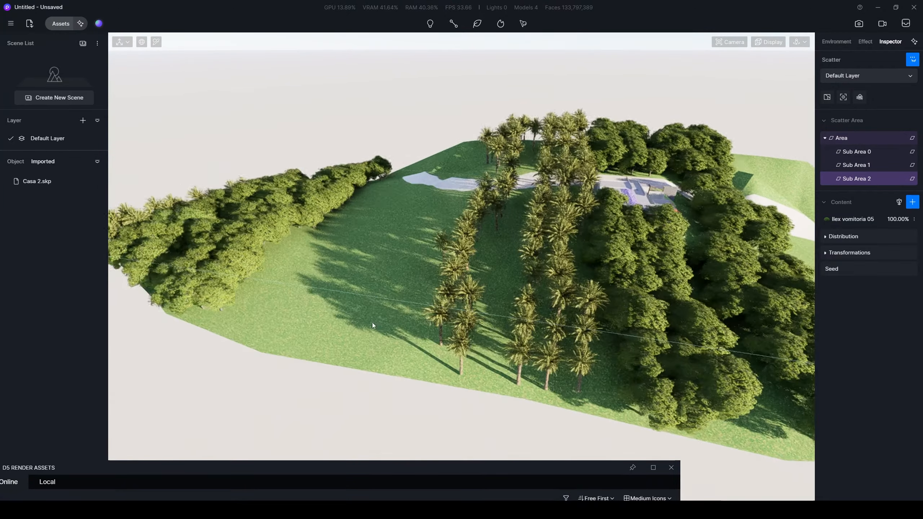
pyautogui.scroll(5, 399, 337)
pyautogui.moveTo(493, 277); pyautogui.dragTo(417, 307, button='middle')
pyautogui.scroll(3, 387, 362)
pyautogui.scroll(-5, 417, 307)
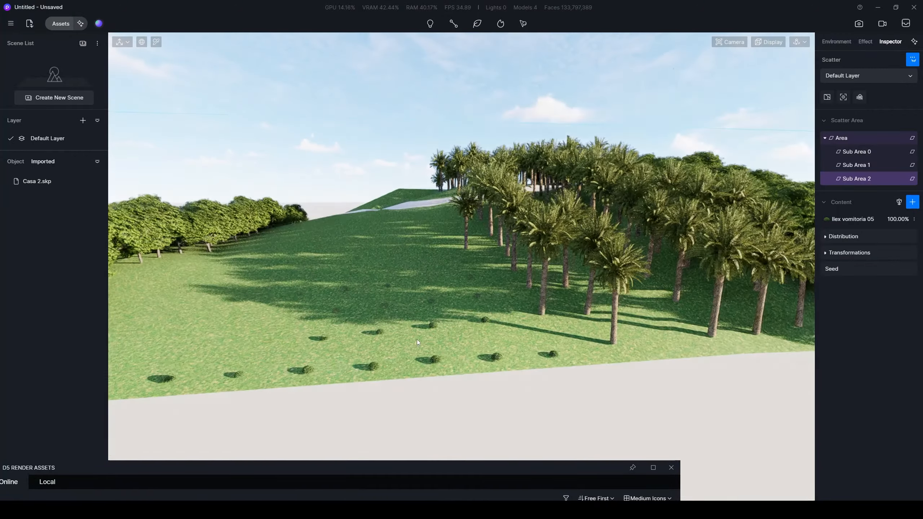
pyautogui.scroll(6, 417, 341)
pyautogui.scroll(-5, 421, 344)
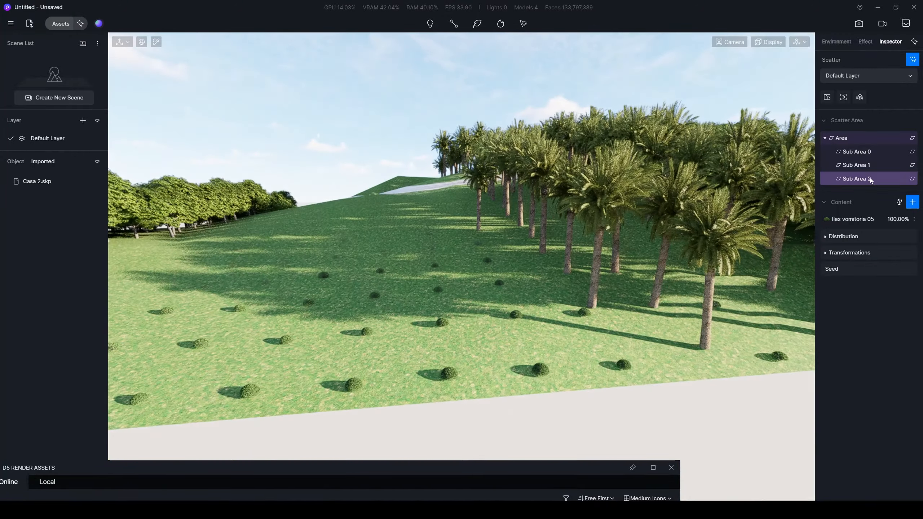
# Start downloading Juniperus communis 02 from the Nature assets for Sub Area 2
pyautogui.moveTo(552, 469); pyautogui.dragTo(590, 108)
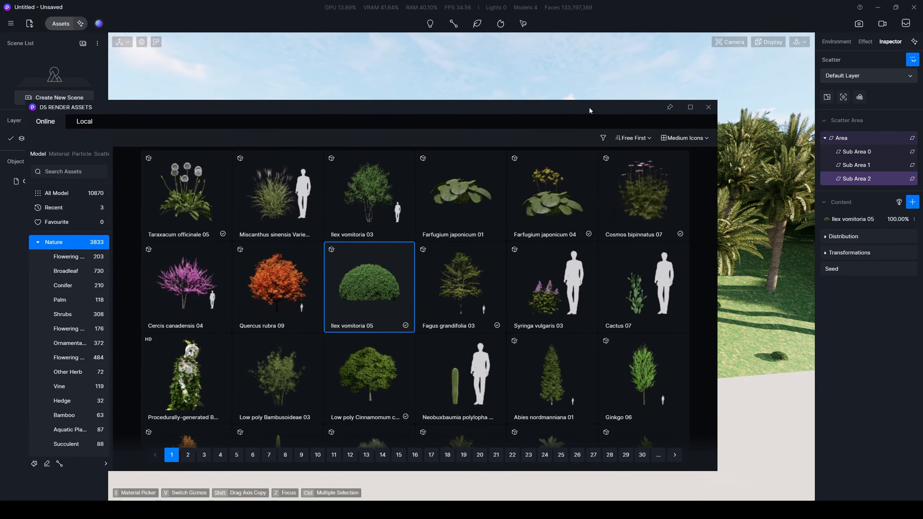
pyautogui.scroll(-4, 534, 311)
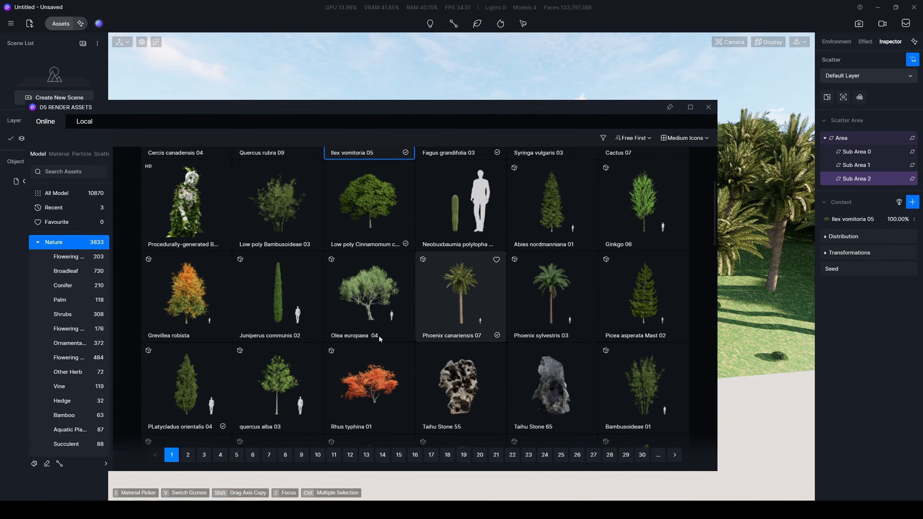
pyautogui.click(290, 292)
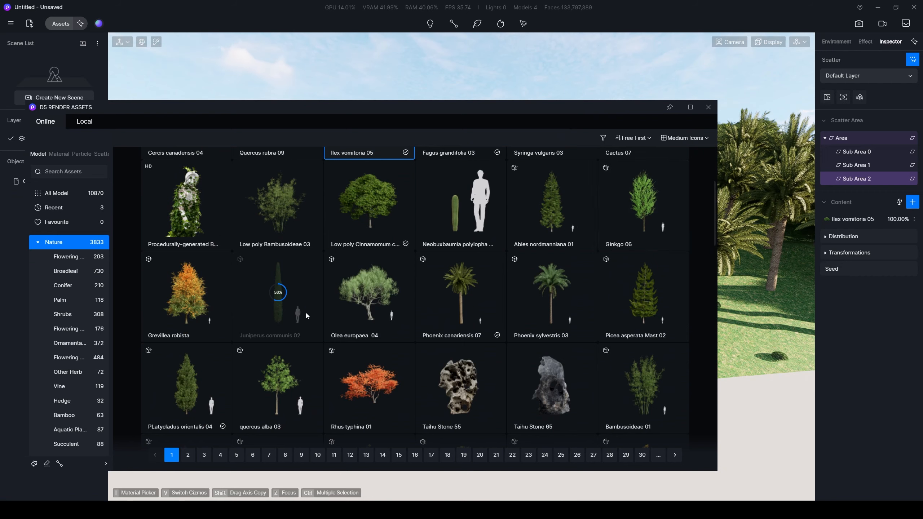
pyautogui.moveTo(619, 109); pyautogui.dragTo(631, 321)
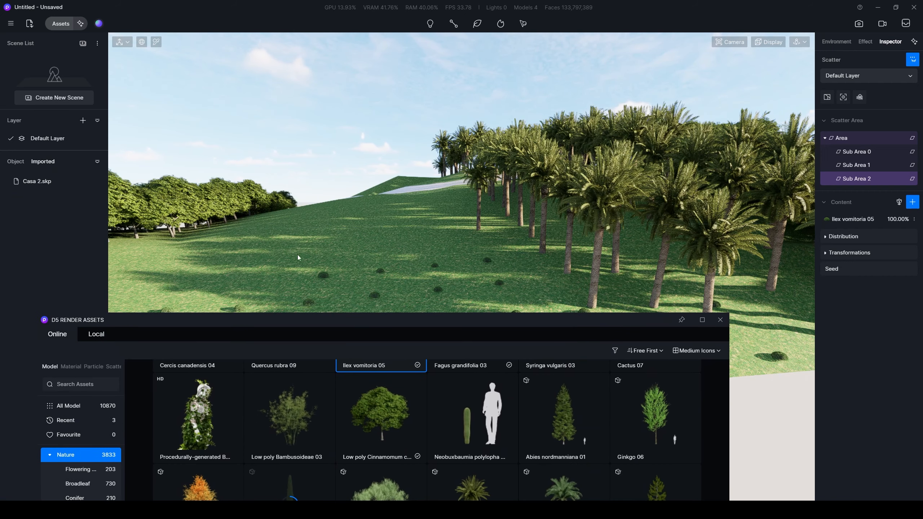
pyautogui.moveTo(438, 323); pyautogui.dragTo(481, 386)
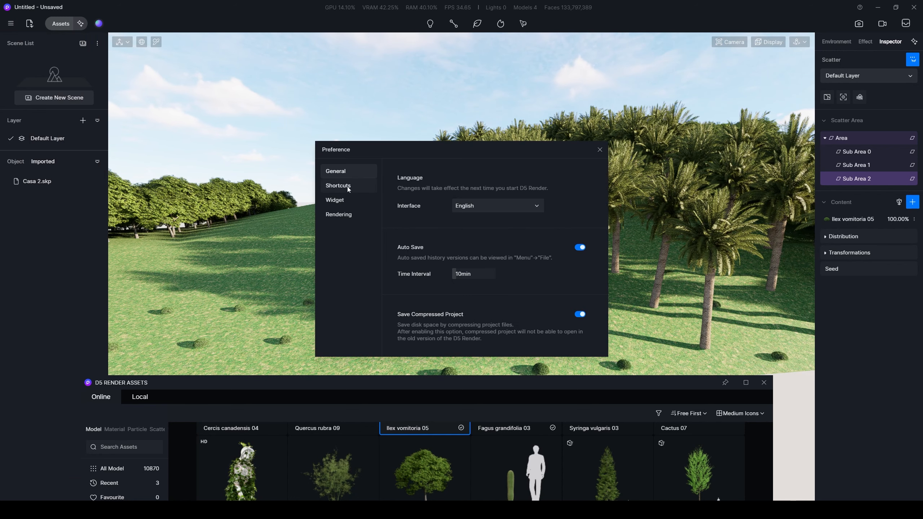
# Set the Preview Cull Distance to 200 m in the rendering preferences and view the distant shrubs on the slope
pyautogui.scroll(-4, 459, 270)
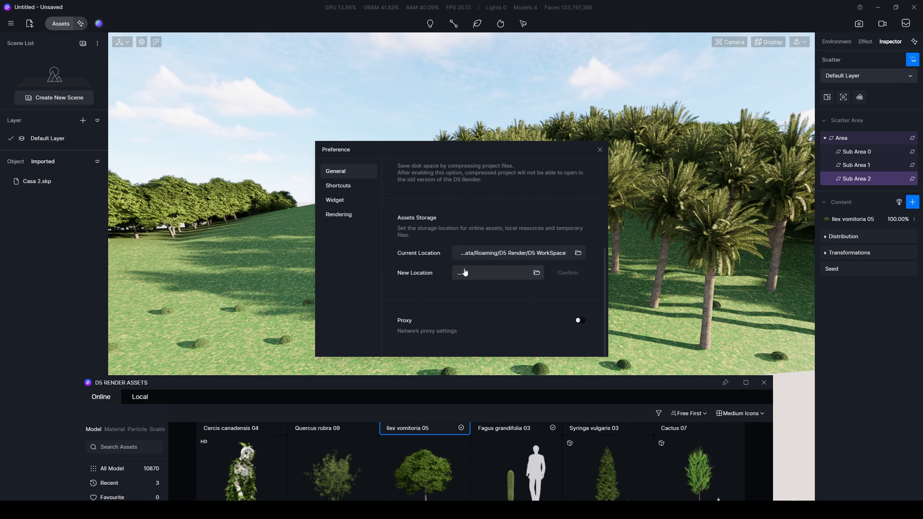
pyautogui.scroll(3, 467, 271)
pyautogui.scroll(1, 465, 272)
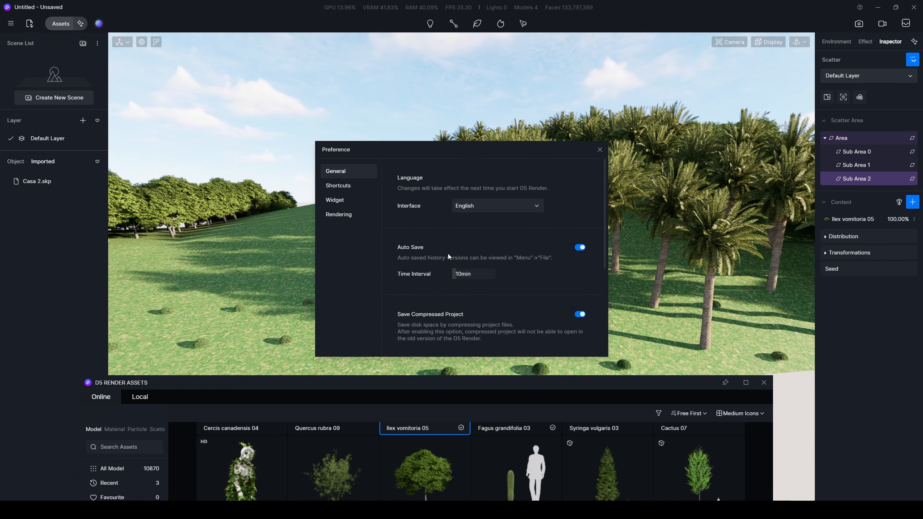
pyautogui.click(339, 216)
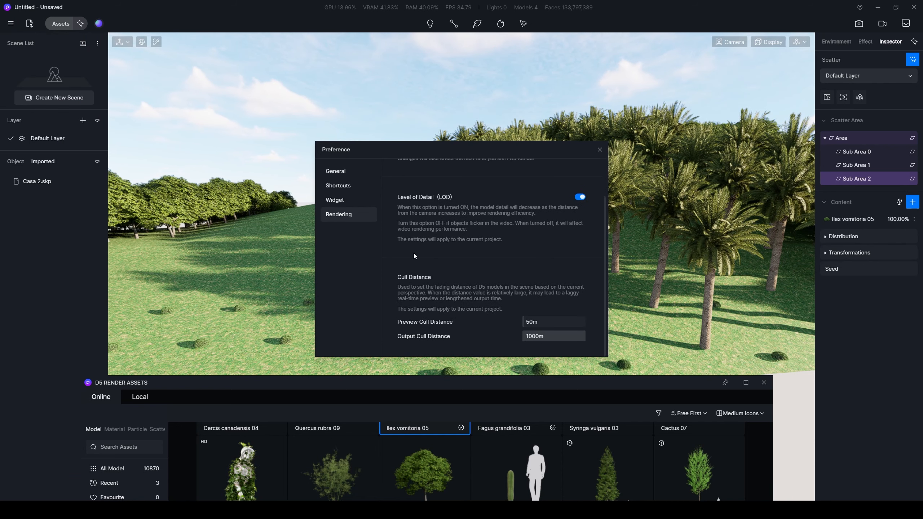
pyautogui.click(542, 323)
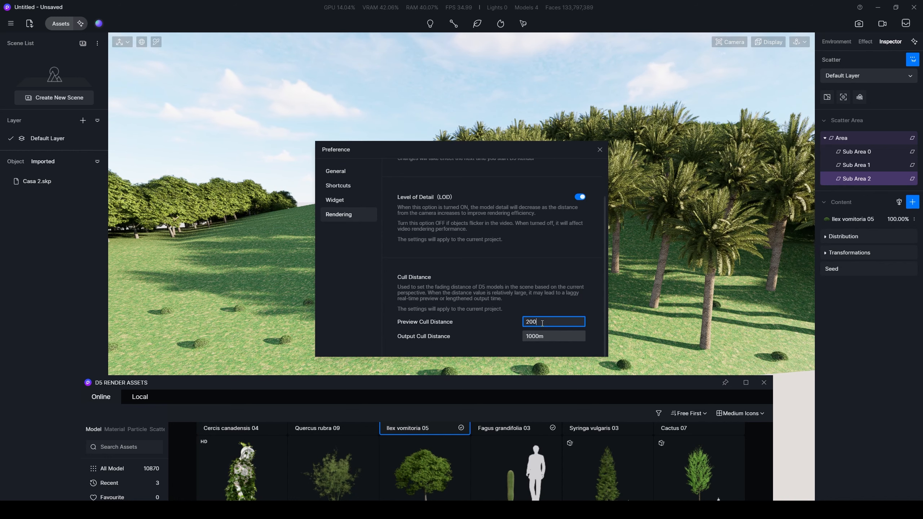
pyautogui.write('200')
pyautogui.press('Return')
pyautogui.moveTo(481, 158); pyautogui.dragTo(371, 289)
pyautogui.click(494, 289)
pyautogui.moveTo(463, 293); pyautogui.dragTo(420, 296, button='right')
# Enlarge the Ilex vomitoria 05 shrubs in Sub Area 2 to a scale of 156% and inspect them up close
pyautogui.click(843, 219)
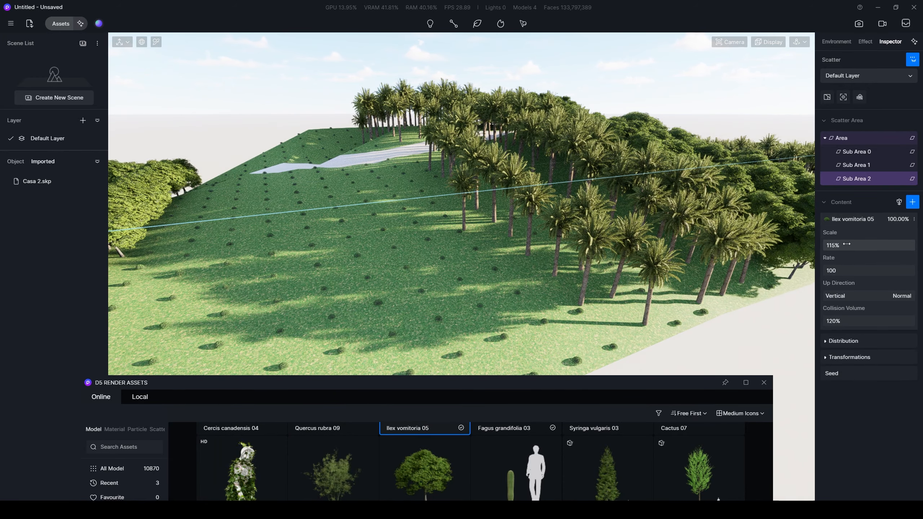
pyautogui.moveTo(847, 244); pyautogui.dragTo(860, 242)
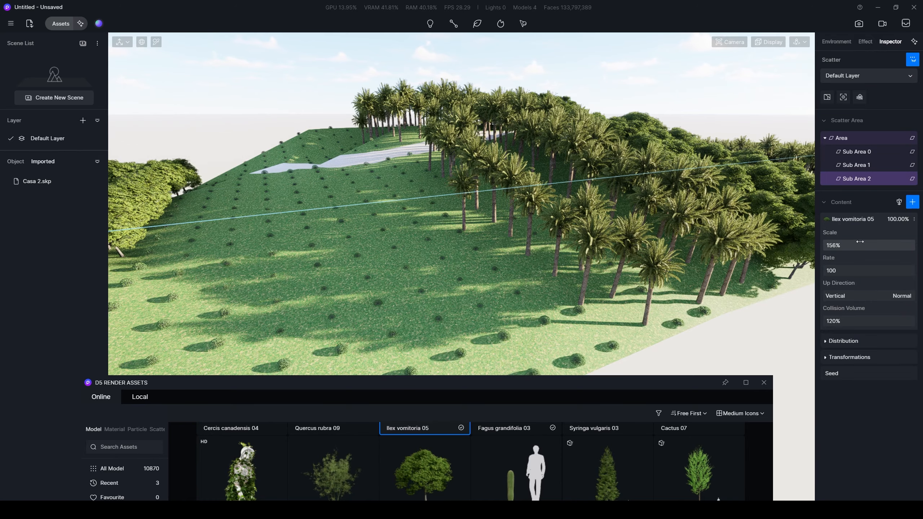
pyautogui.scroll(5, 403, 273)
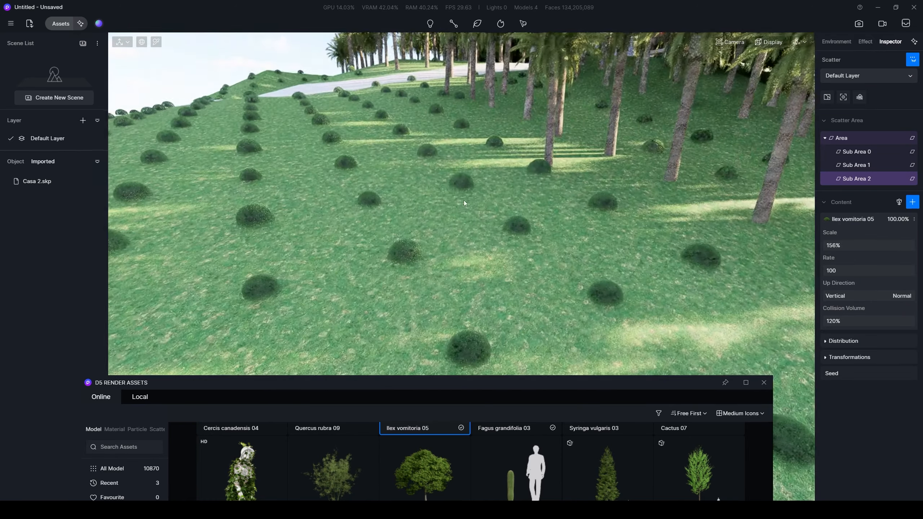
pyautogui.moveTo(422, 277); pyautogui.dragTo(360, 237, button='right')
pyautogui.scroll(-5, 357, 278)
pyautogui.moveTo(358, 278)
pyautogui.mouseDown(button='right')
pyautogui.moveTo(360, 320)
pyautogui.moveTo(364, 276)
pyautogui.mouseUp(button='right')
# Set the scale of the Ilex vomitoria 05 shrubs to 300% and open Sub Area 2's distribution settings
pyautogui.click(844, 245)
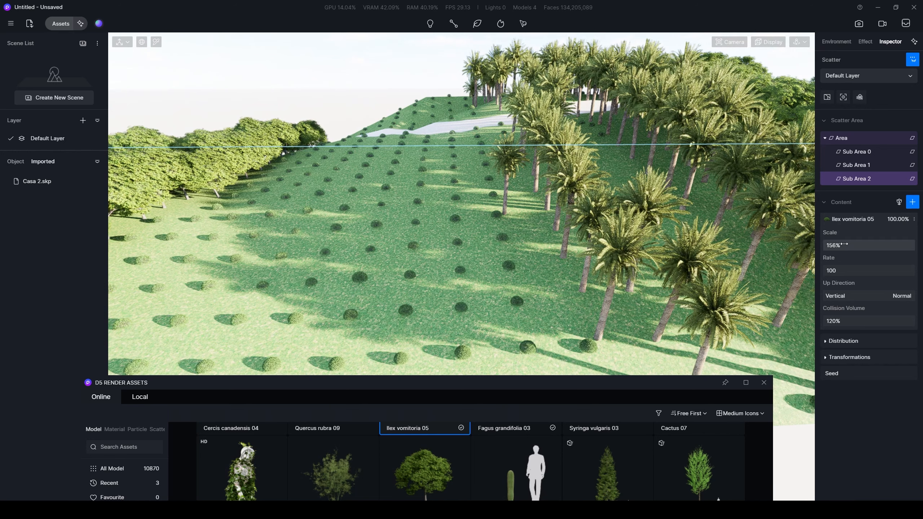
pyautogui.write('300')
pyautogui.press('Return')
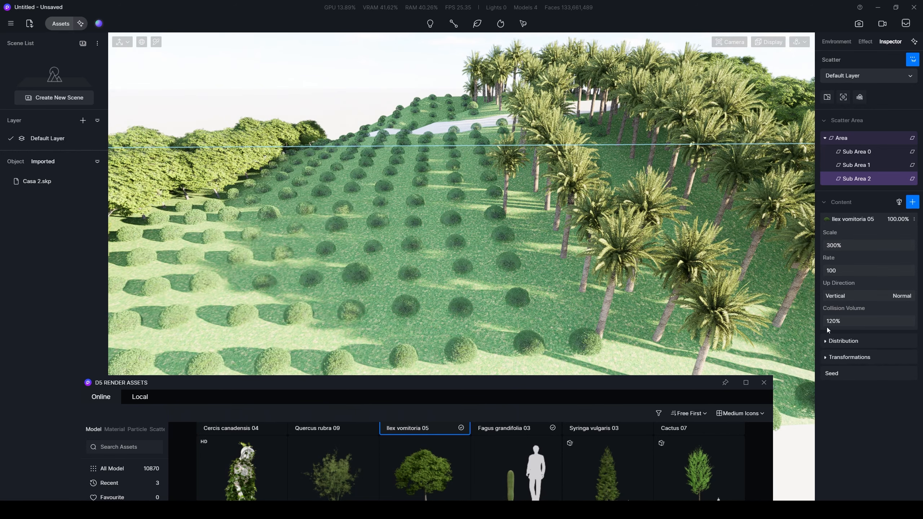
pyautogui.click(842, 341)
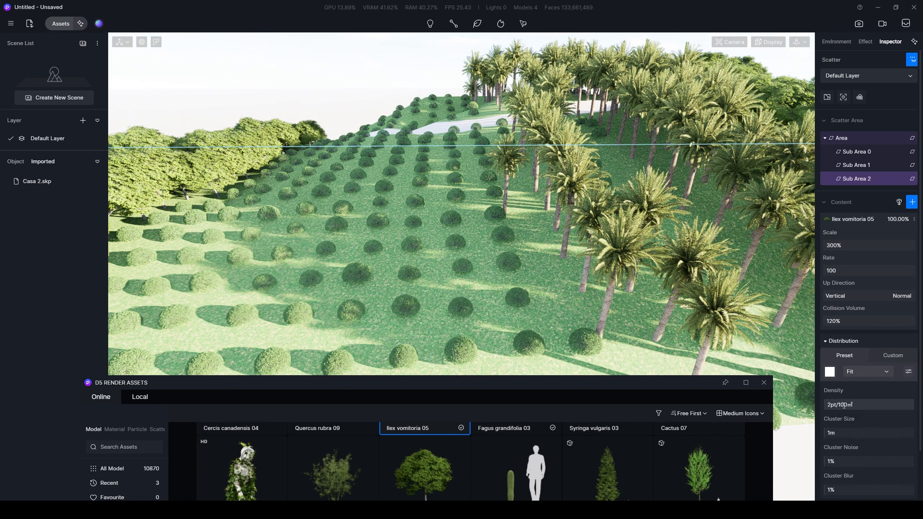
# Set the distribution density of the Ilex vomitoria 05 shrubs in Sub Area 2 to 20pt/100㎡
pyautogui.click(846, 405)
pyautogui.write('20')
pyautogui.press('Return')
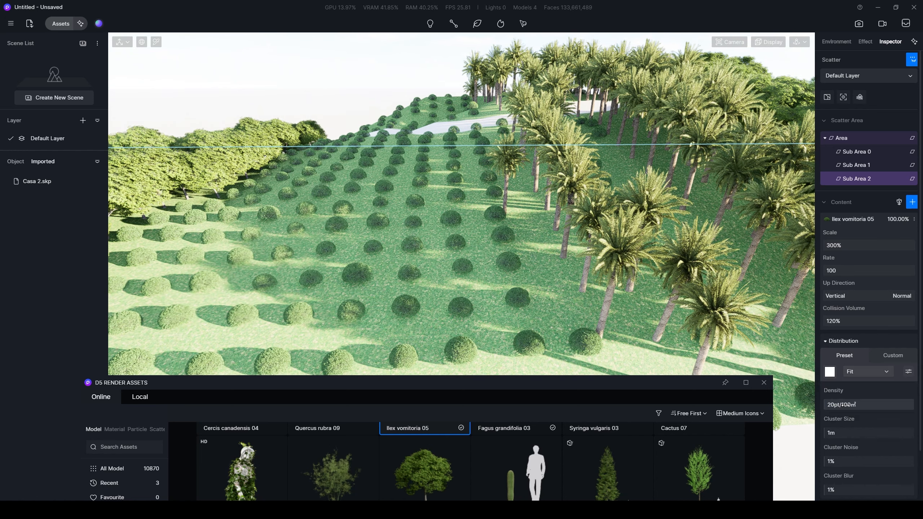
pyautogui.scroll(-5, 652, 245)
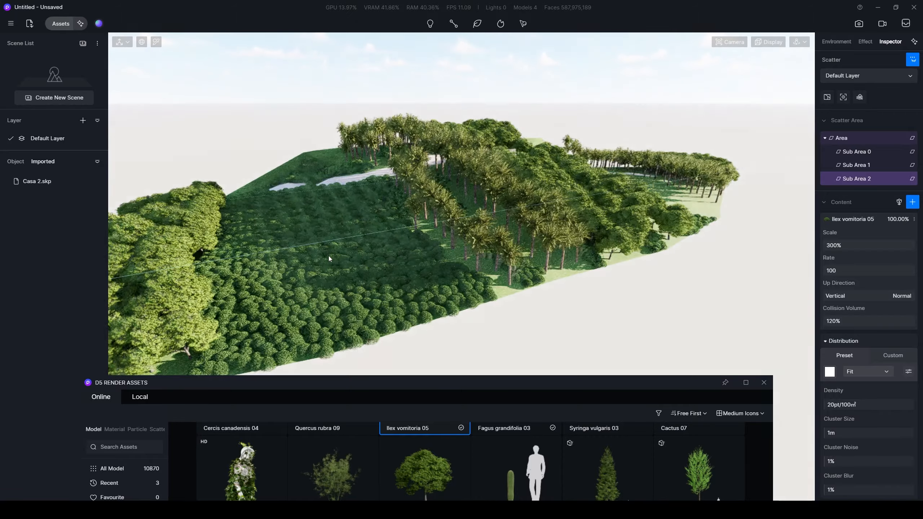
pyautogui.scroll(5, 333, 259)
# Set the distribution density of Sub Area 2 to 5pt/100㎡ and view the shrub spacing on the slope
pyautogui.click(855, 404)
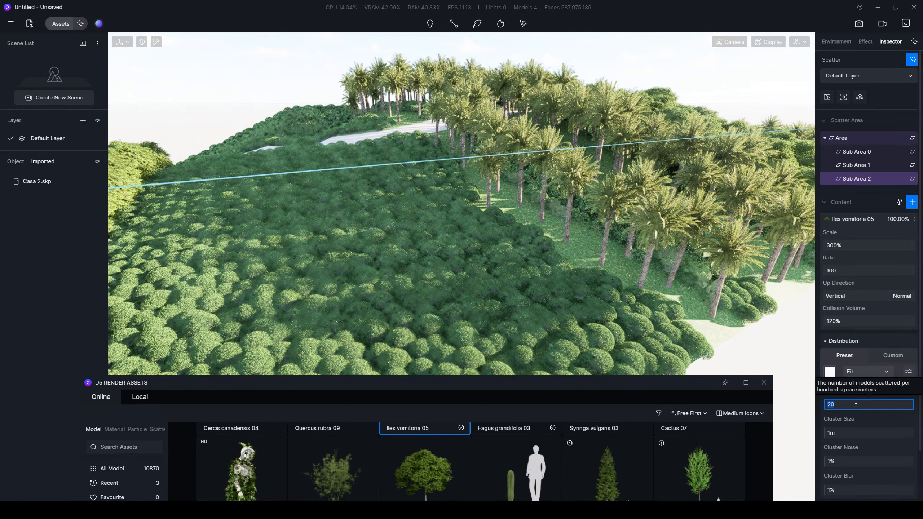
pyautogui.write('5')
pyautogui.press('Return')
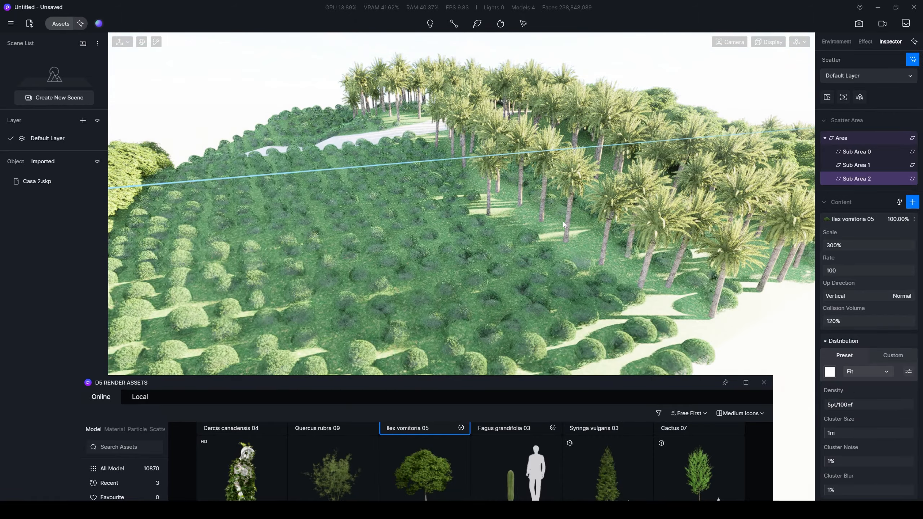
pyautogui.scroll(5, 349, 242)
pyautogui.scroll(-5, 349, 242)
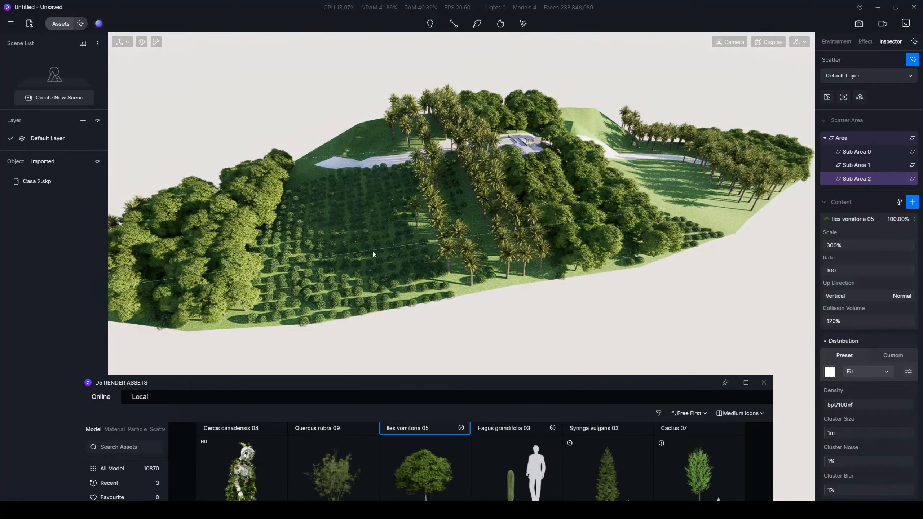
# Detach two scattered trees beside the house's purple-panelled roof from the scatter and delete them
pyautogui.moveTo(453, 150); pyautogui.dragTo(482, 204, button='middle')
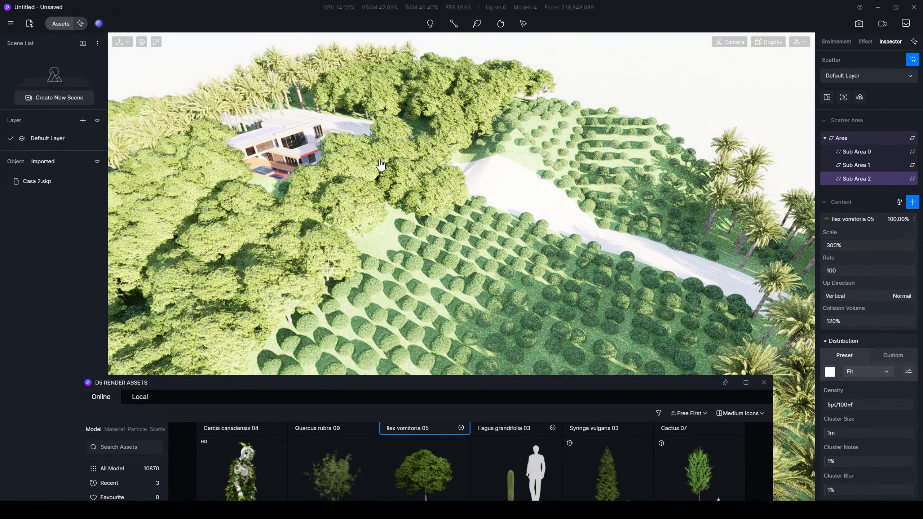
pyautogui.moveTo(381, 165); pyautogui.dragTo(509, 168, button='middle')
pyautogui.scroll(3, 509, 168)
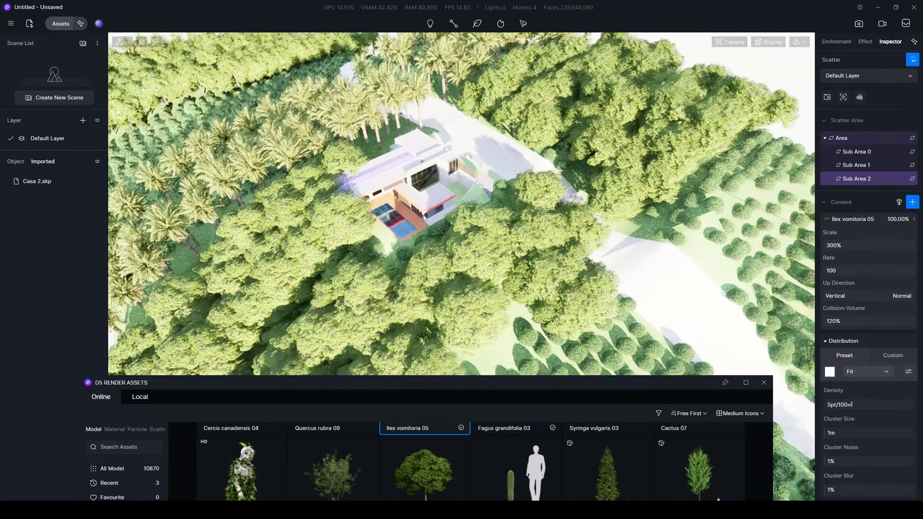
pyautogui.moveTo(424, 218); pyautogui.dragTo(370, 197, button='middle')
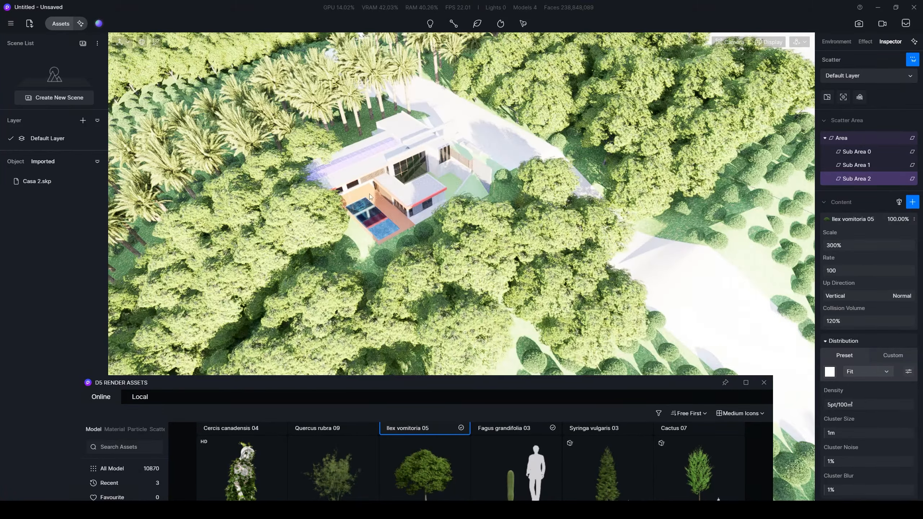
pyautogui.click(309, 143)
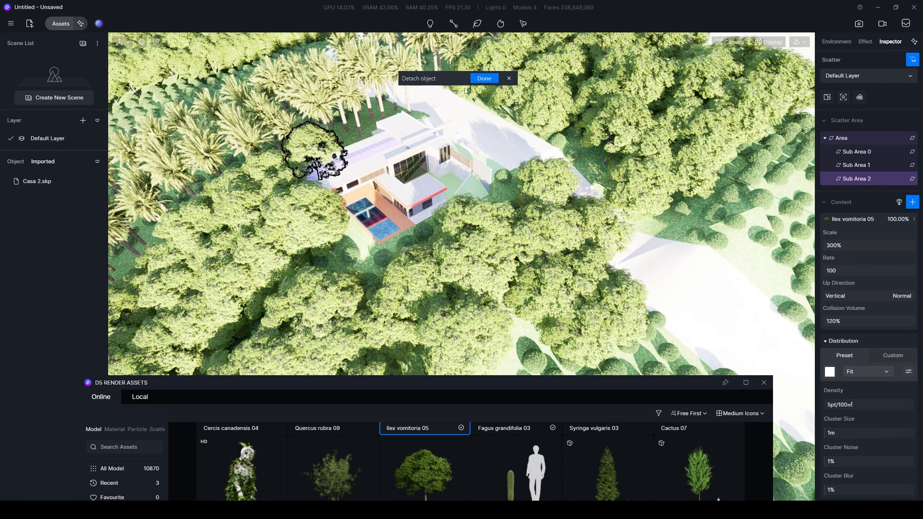
pyautogui.click(477, 77)
pyautogui.press('Delete')
pyautogui.doubleClick(273, 167)
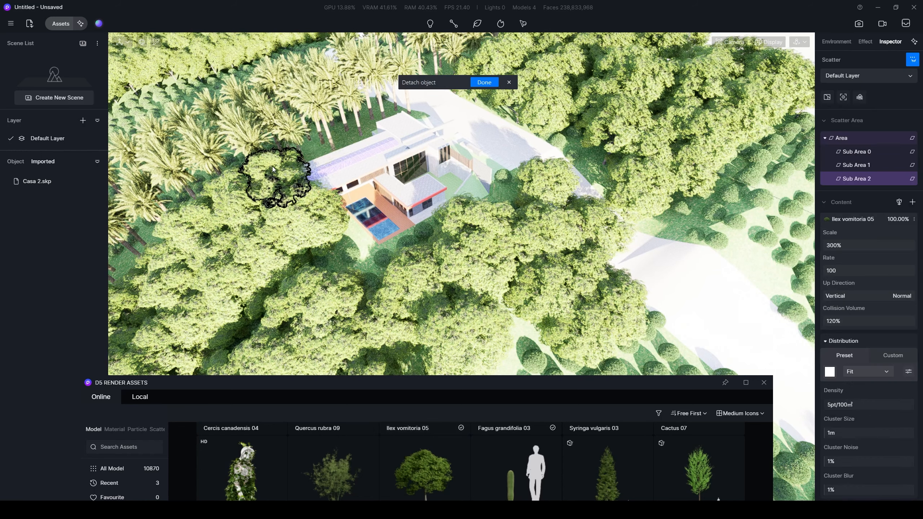
pyautogui.click(483, 80)
pyautogui.press('Delete')
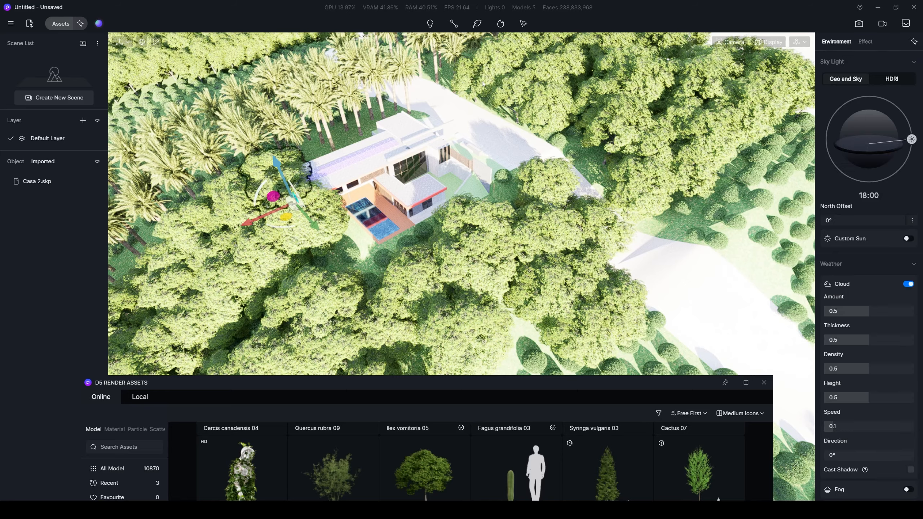
# Delete the entire vegetation scatter covering the terrain around the house
pyautogui.scroll(-3, 401, 143)
pyautogui.scroll(-3, 614, 196)
pyautogui.moveTo(614, 196); pyautogui.dragTo(487, 134, button='right')
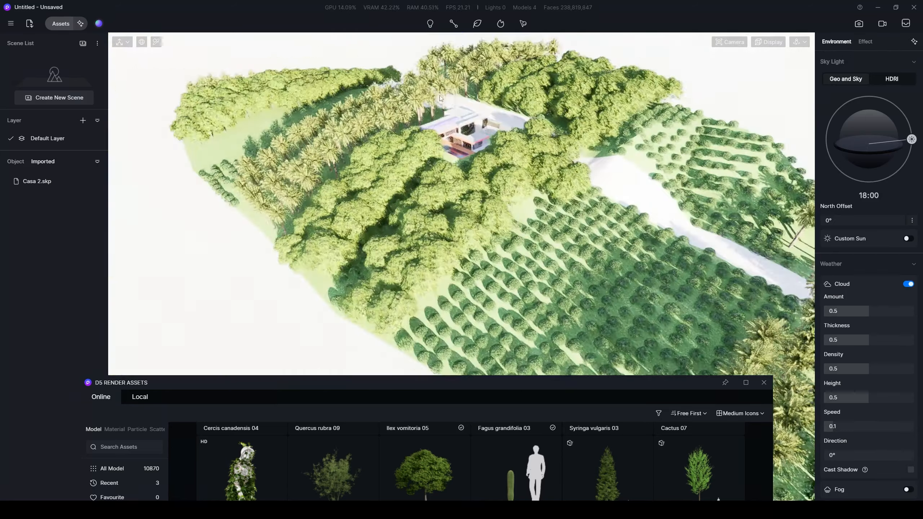
pyautogui.scroll(3, 488, 134)
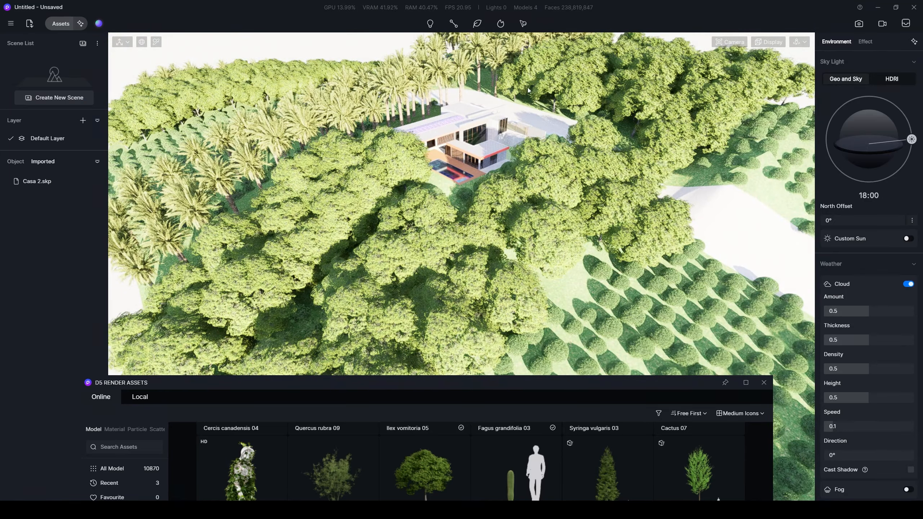
pyautogui.moveTo(545, 115); pyautogui.dragTo(540, 186, button='middle')
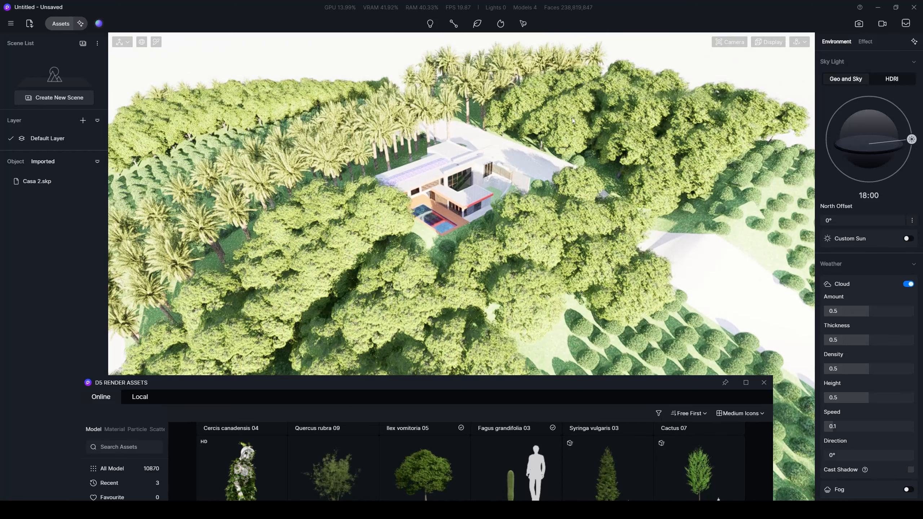
pyautogui.click(572, 118)
pyautogui.press('Delete')
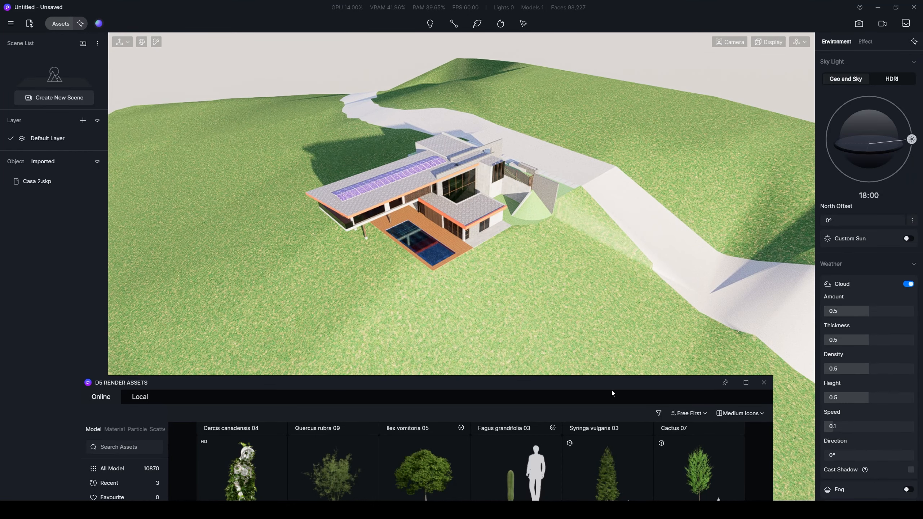
# Create a scatter area on the grass terrain around the house with the Lawn preset from the online Scatter assets
pyautogui.moveTo(605, 388); pyautogui.dragTo(672, 231)
pyautogui.click(224, 272)
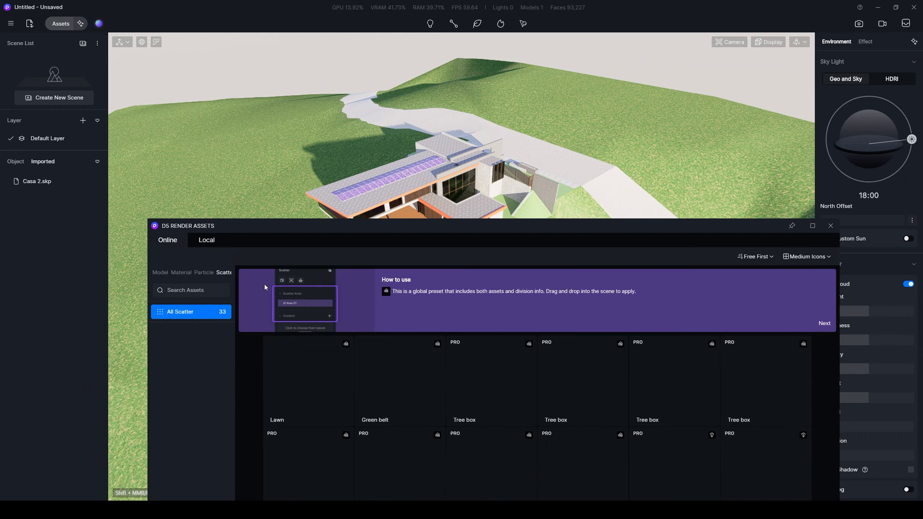
pyautogui.moveTo(409, 223); pyautogui.dragTo(369, 79)
pyautogui.scroll(-2, 361, 272)
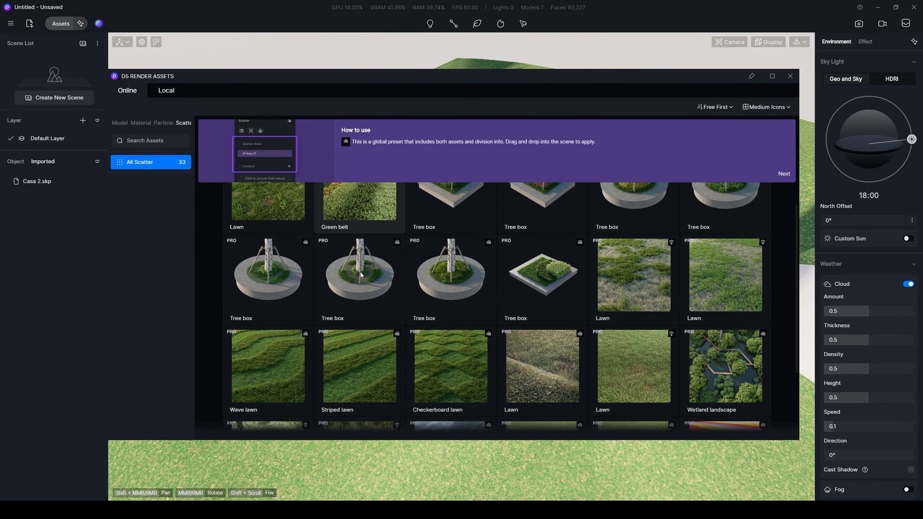
pyautogui.scroll(2, 360, 312)
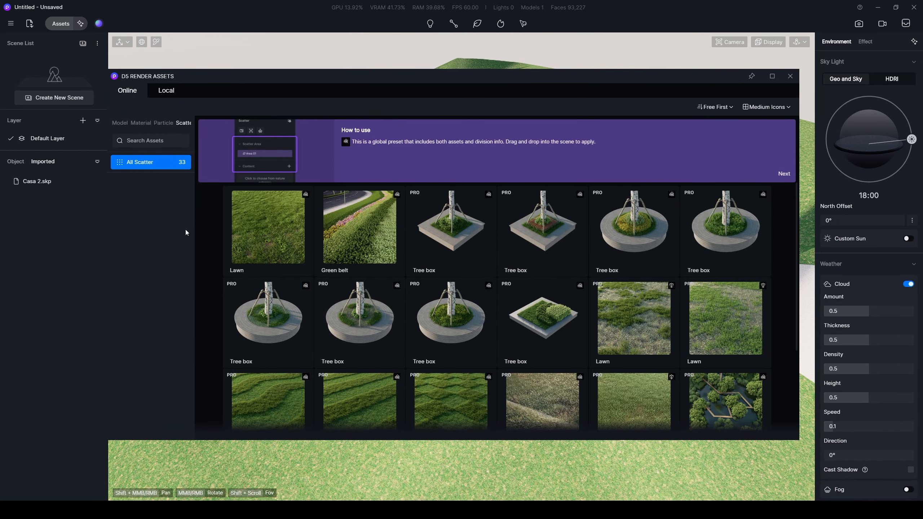
pyautogui.click(273, 239)
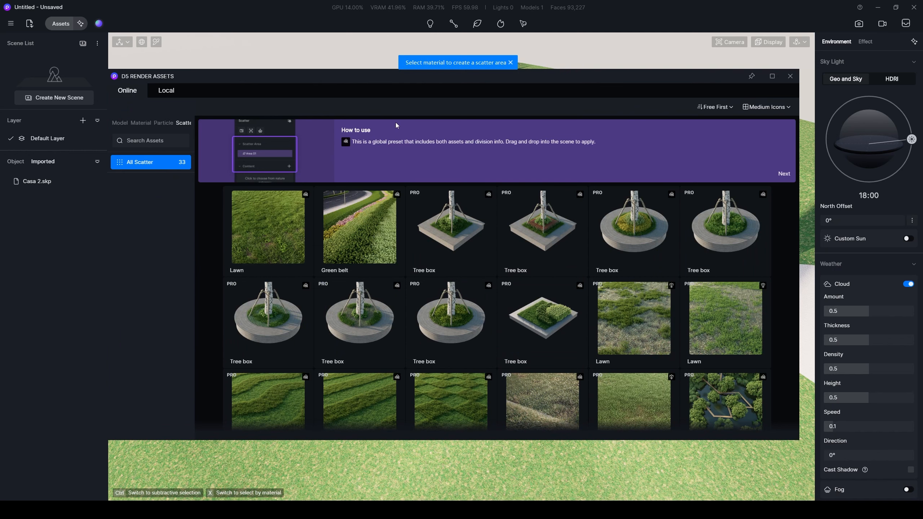
pyautogui.moveTo(485, 79); pyautogui.dragTo(391, 346)
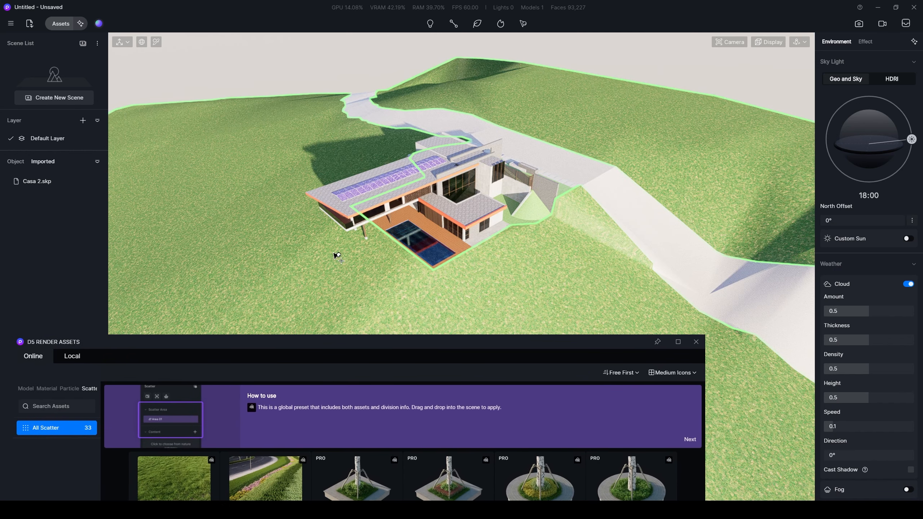
pyautogui.click(210, 192)
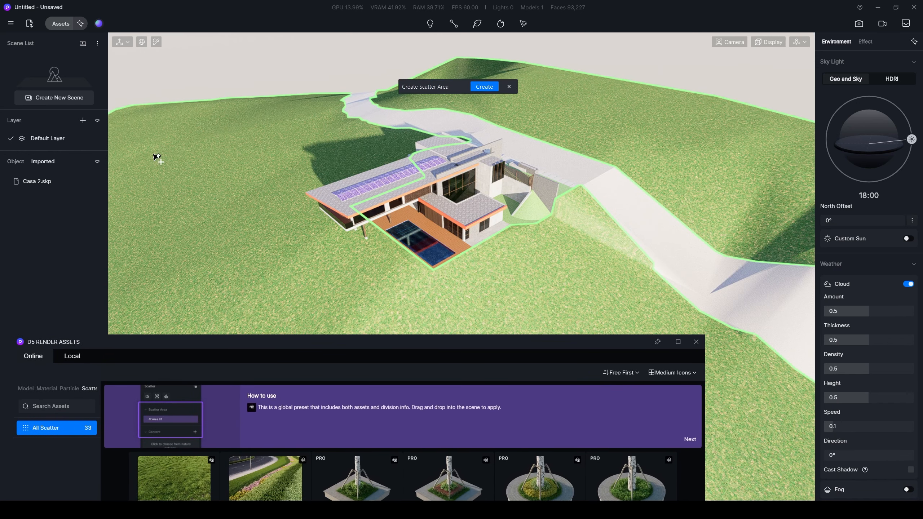
pyautogui.click(485, 78)
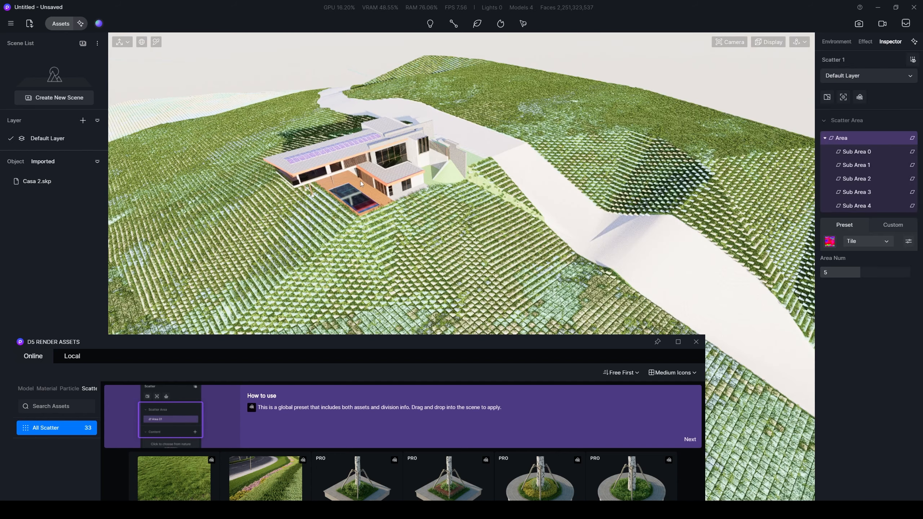
# Inspect the scattered lawn around the pool and on the slope below the house with the scatter deselected
pyautogui.moveTo(385, 169); pyautogui.dragTo(386, 172, button='middle')
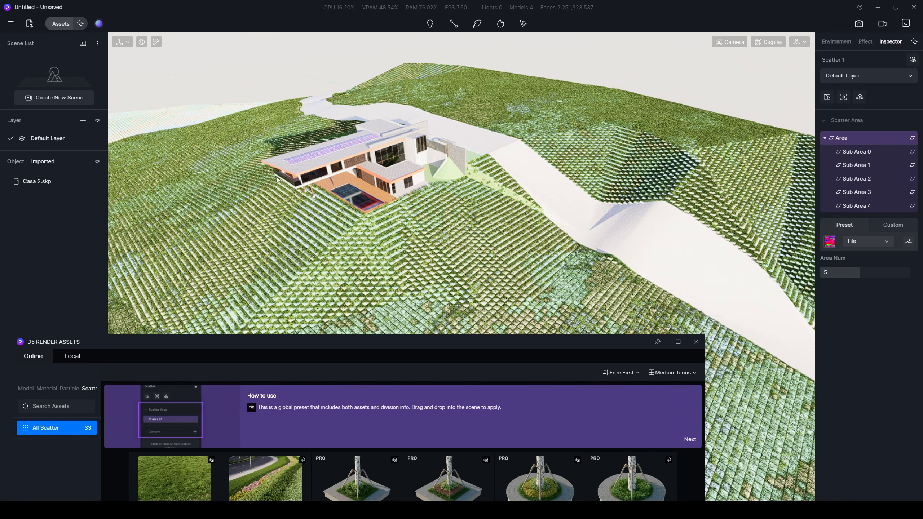
pyautogui.scroll(10, 318, 186)
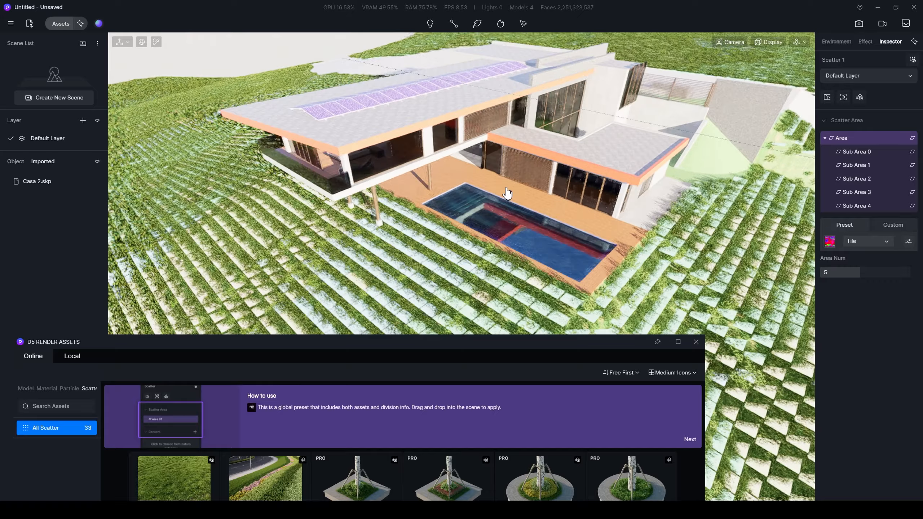
pyautogui.moveTo(506, 188); pyautogui.dragTo(588, 191, button='middle')
pyautogui.scroll(4, 365, 250)
pyautogui.scroll(-4, 365, 249)
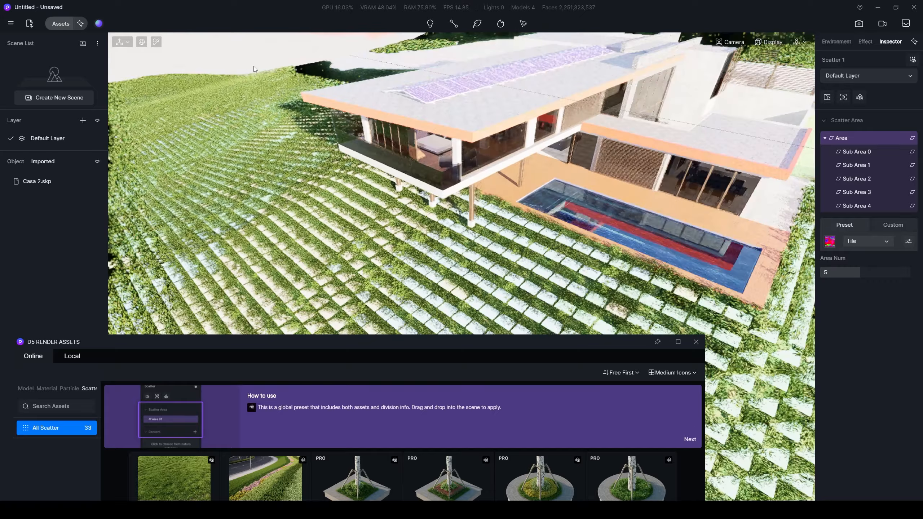
pyautogui.click(358, 41)
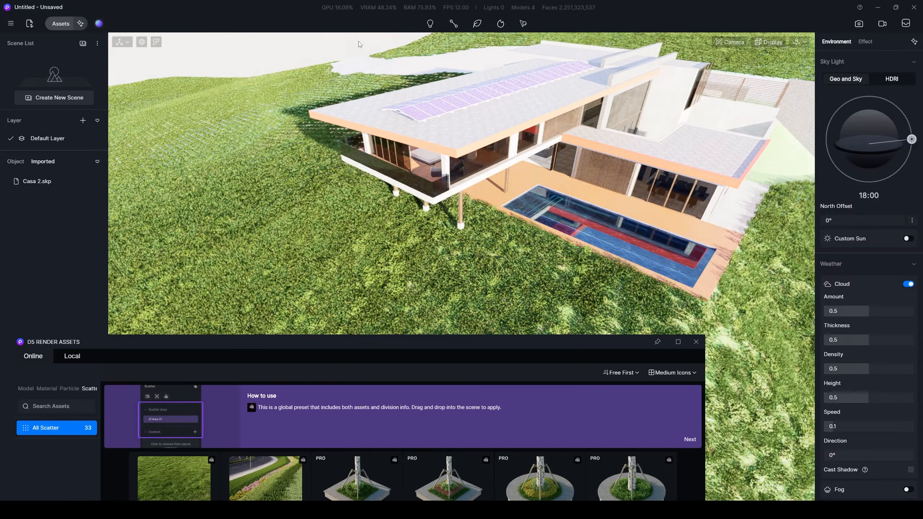
pyautogui.moveTo(354, 176); pyautogui.dragTo(618, 144, button='right')
pyautogui.scroll(3, 396, 223)
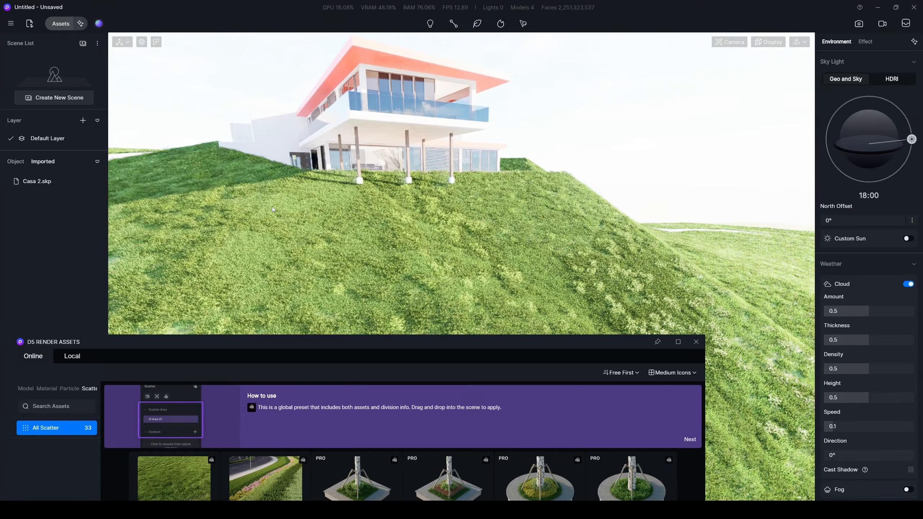
pyautogui.moveTo(426, 202); pyautogui.dragTo(450, 207, button='middle')
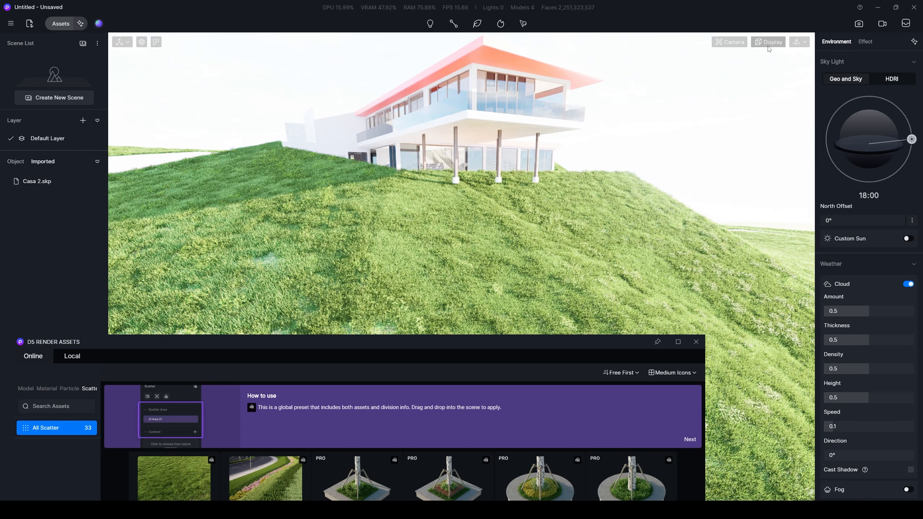
# Turn off the camera's auto exposure and set the exposure to 0.07
pyautogui.click(733, 45)
pyautogui.click(755, 68)
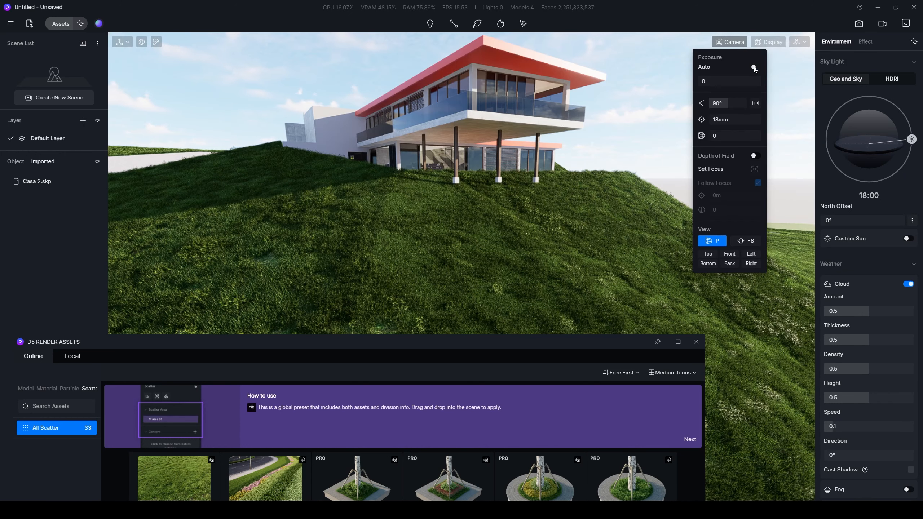
pyautogui.moveTo(730, 82); pyautogui.dragTo(733, 81)
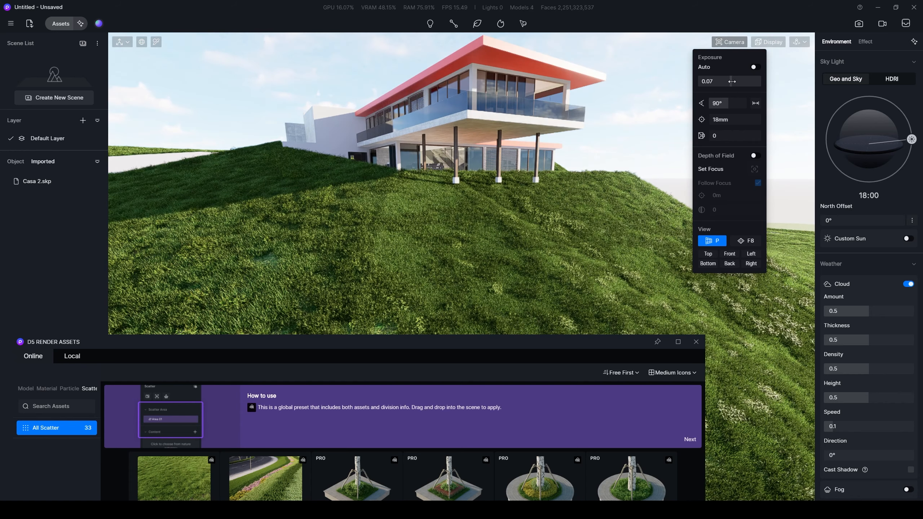
pyautogui.click(644, 89)
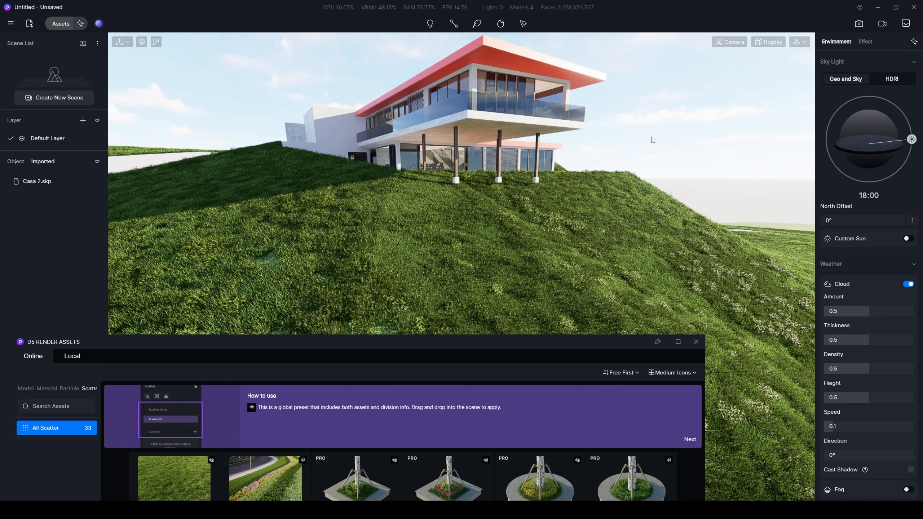
# Uncover more of the scene from the asset library window and examine the lawn on the slope from different viewpoints
pyautogui.moveTo(622, 229); pyautogui.dragTo(529, 237, button='middle')
pyautogui.moveTo(609, 350); pyautogui.dragTo(615, 469)
pyautogui.moveTo(440, 323); pyautogui.dragTo(267, 295, button='middle')
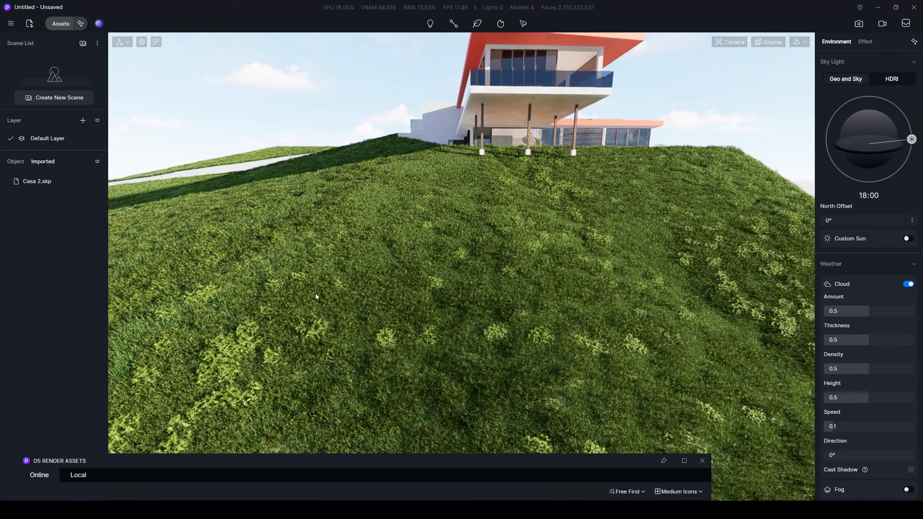
pyautogui.moveTo(331, 296); pyautogui.dragTo(495, 274, button='middle')
pyautogui.moveTo(495, 274); pyautogui.dragTo(363, 294, button='right')
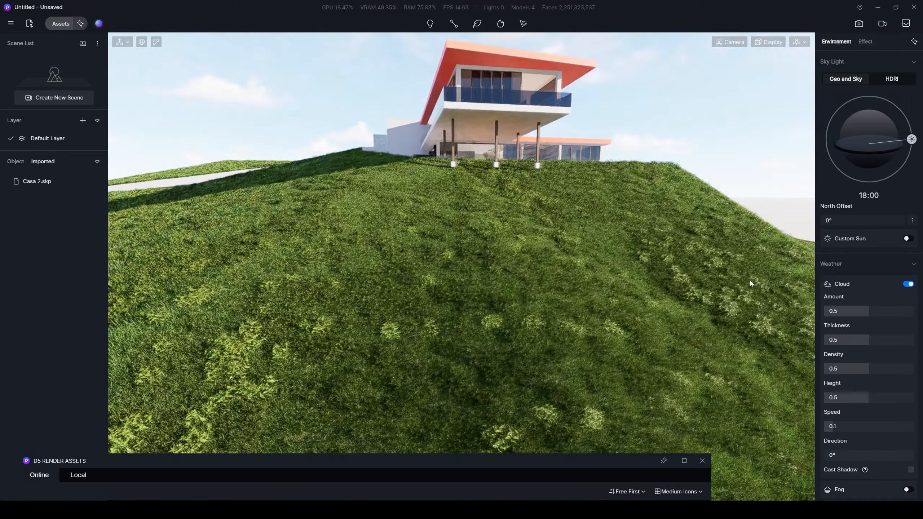
pyautogui.moveTo(650, 280); pyautogui.dragTo(515, 290, button='middle')
pyautogui.moveTo(637, 294); pyautogui.dragTo(405, 287, button='right')
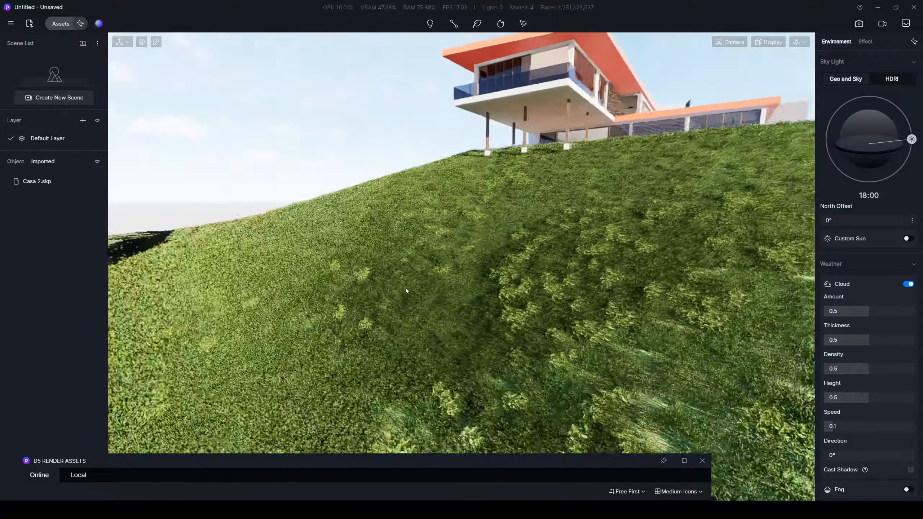
pyautogui.scroll(5, 417, 250)
pyautogui.moveTo(500, 235); pyautogui.dragTo(359, 236, button='right')
pyautogui.scroll(-5, 627, 225)
pyautogui.moveTo(433, 230); pyautogui.dragTo(404, 265, button='right')
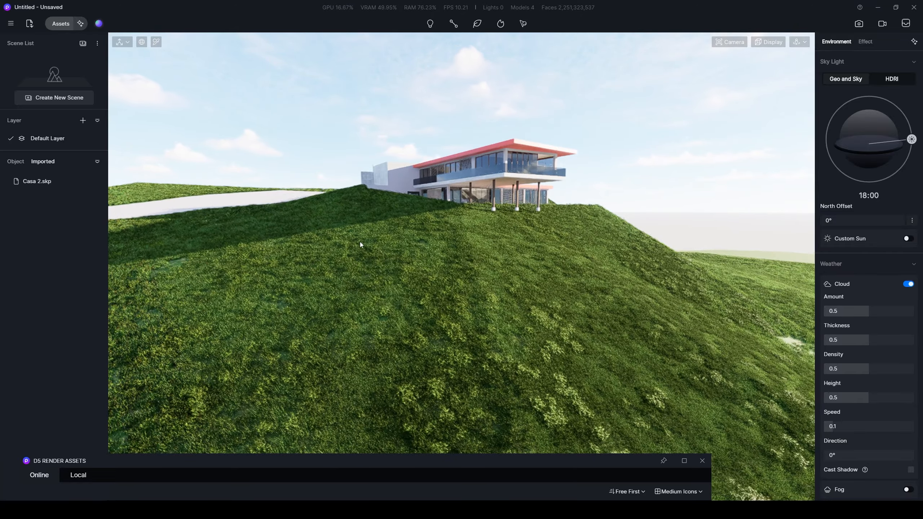
# Create a second scatter area on the grass terrain around the house with a Broadleaf forest preset from the online Scatter assets
pyautogui.moveTo(360, 242); pyautogui.dragTo(333, 248, button='right')
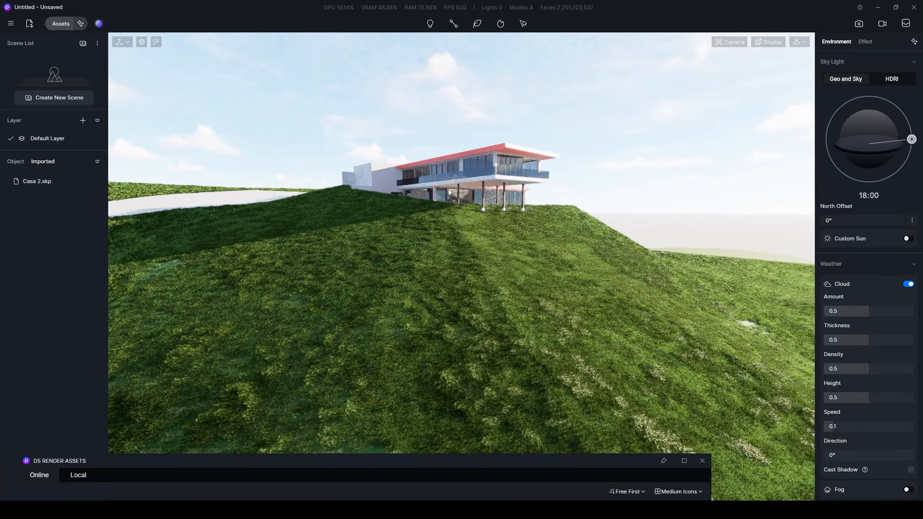
pyautogui.moveTo(322, 214); pyautogui.dragTo(421, 239, button='right')
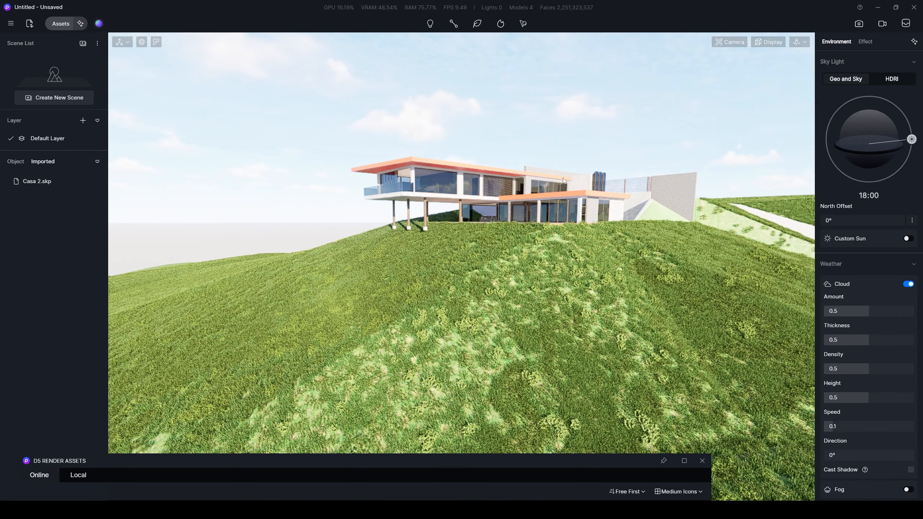
pyautogui.moveTo(603, 216); pyautogui.dragTo(597, 403, button='right')
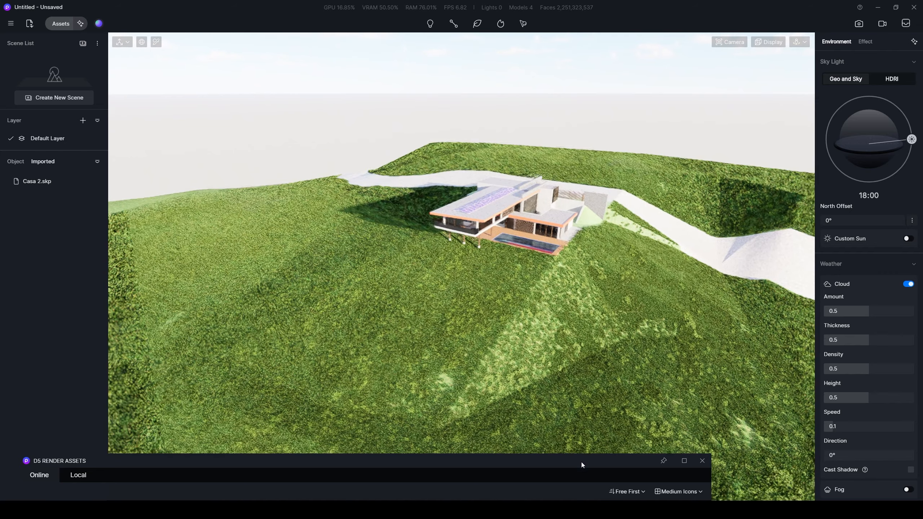
pyautogui.moveTo(580, 465); pyautogui.dragTo(565, 74)
pyautogui.scroll(-5, 477, 345)
pyautogui.scroll(-3, 475, 347)
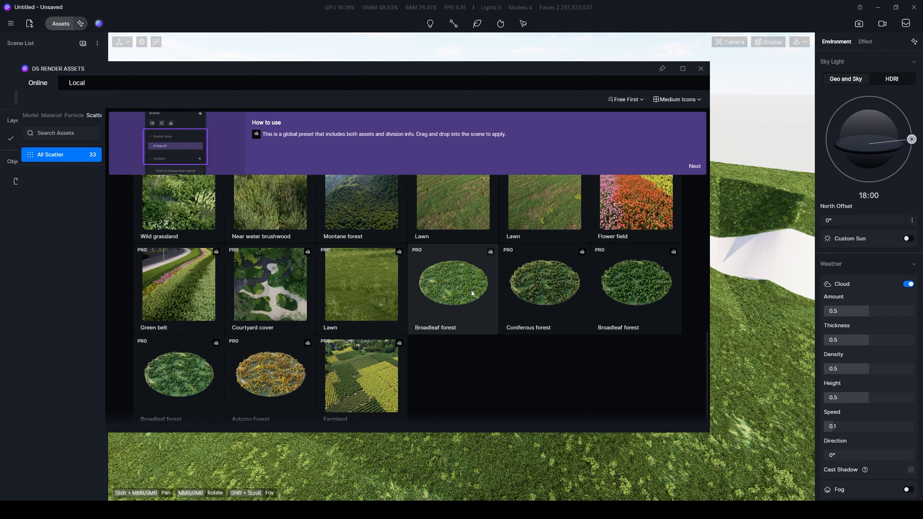
pyautogui.click(630, 297)
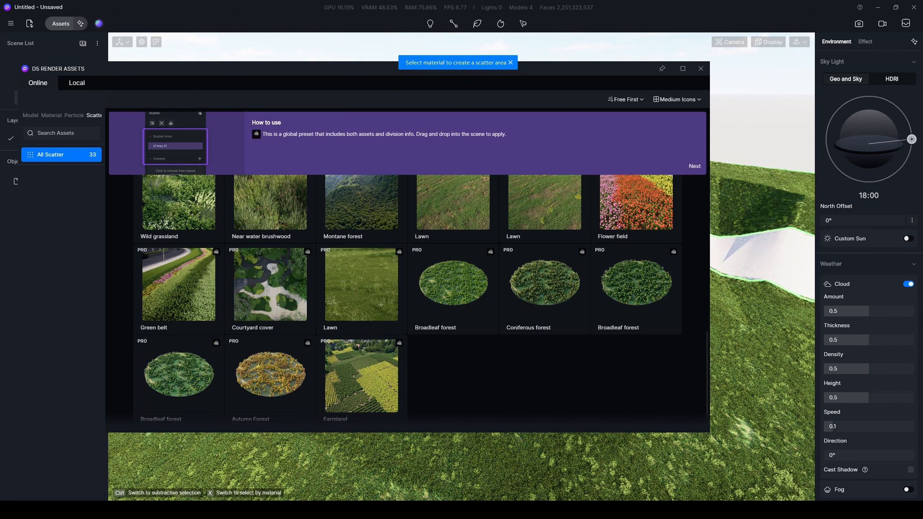
pyautogui.click(760, 327)
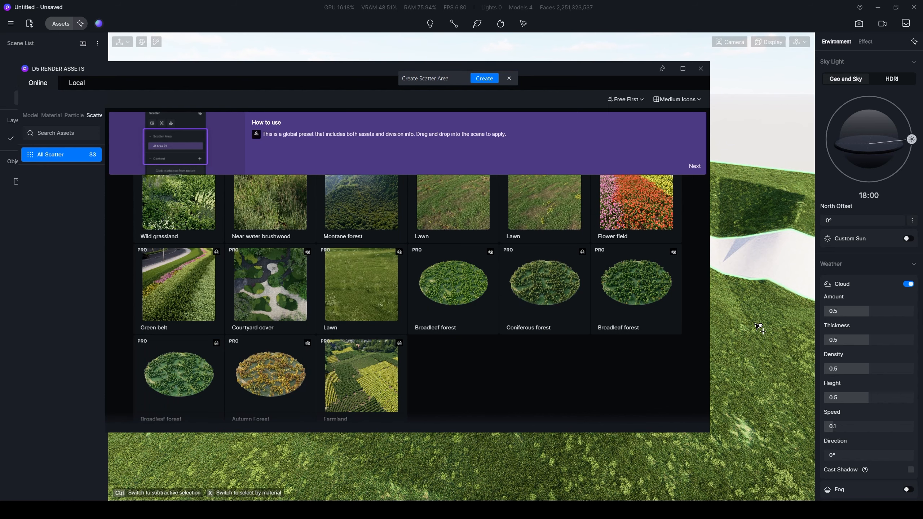
pyautogui.click(485, 79)
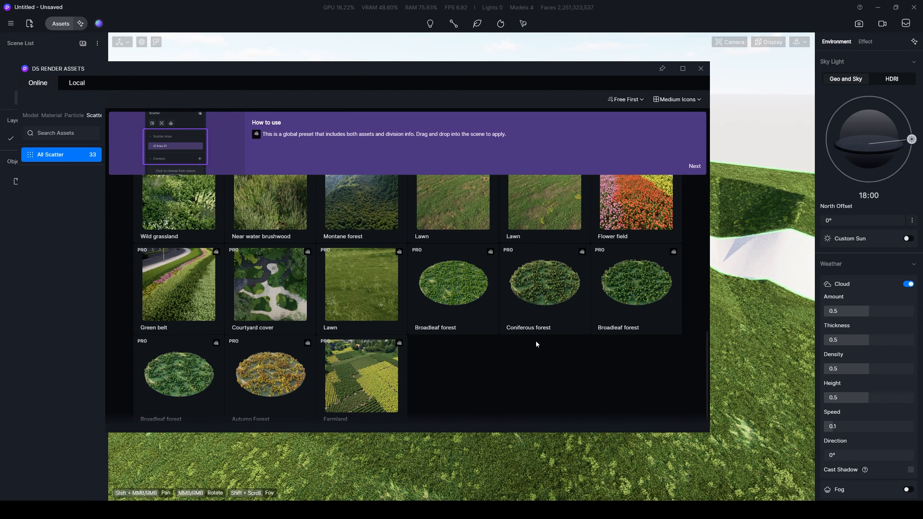
pyautogui.click(632, 70)
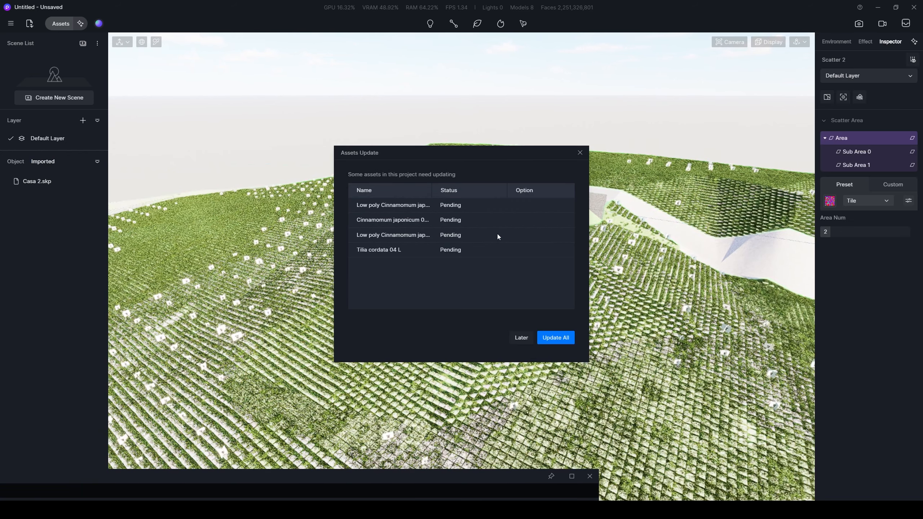
# Update all pending tree assets in the project and deselect the forest scatter
pyautogui.moveTo(469, 151); pyautogui.dragTo(680, 165)
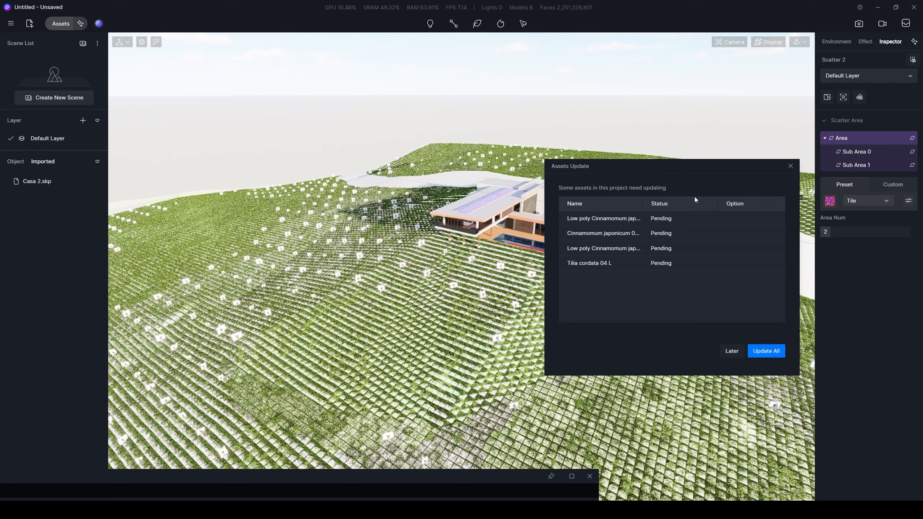
pyautogui.click(768, 353)
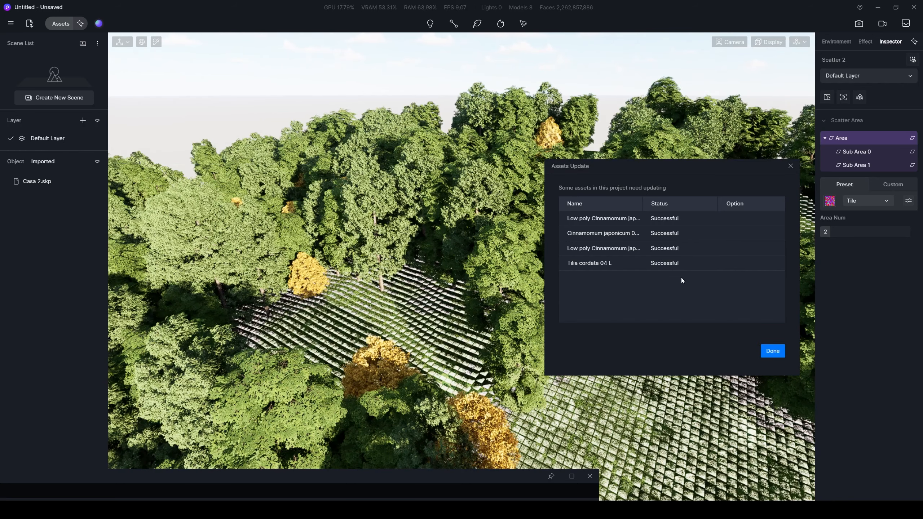
pyautogui.click(771, 352)
pyautogui.click(415, 66)
# Examine the scattered forest around the house, road and clearings from above and from several viewpoints
pyautogui.scroll(-3, 434, 176)
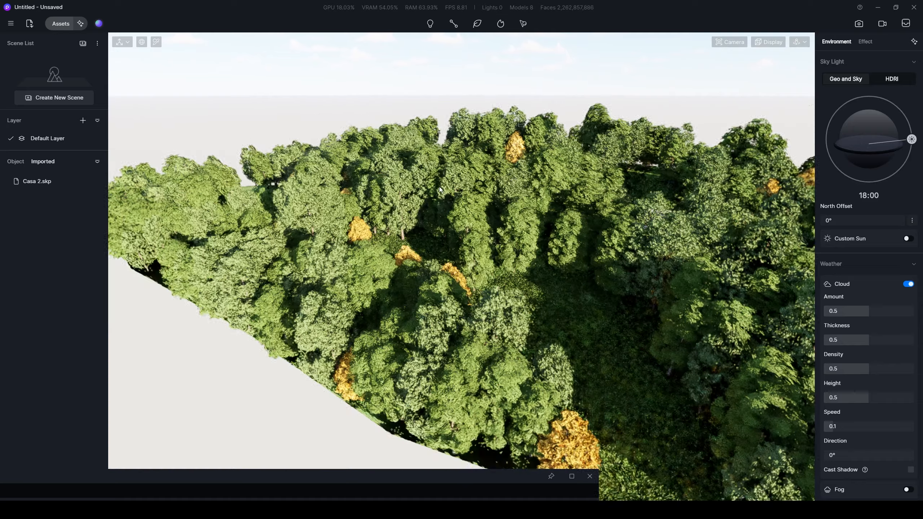
pyautogui.moveTo(478, 221); pyautogui.dragTo(521, 419, button='middle')
pyautogui.scroll(3, 516, 203)
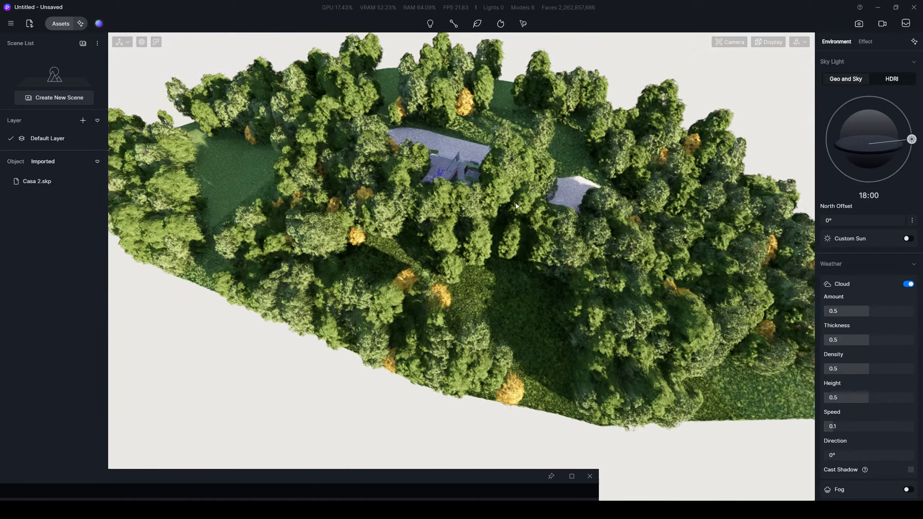
pyautogui.scroll(1, 632, 267)
pyautogui.moveTo(582, 278); pyautogui.dragTo(438, 222, button='middle')
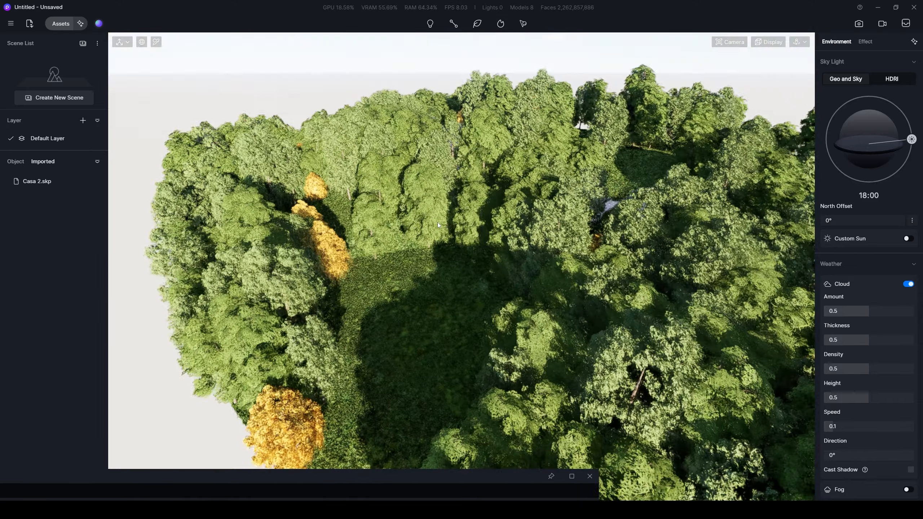
pyautogui.scroll(3, 437, 223)
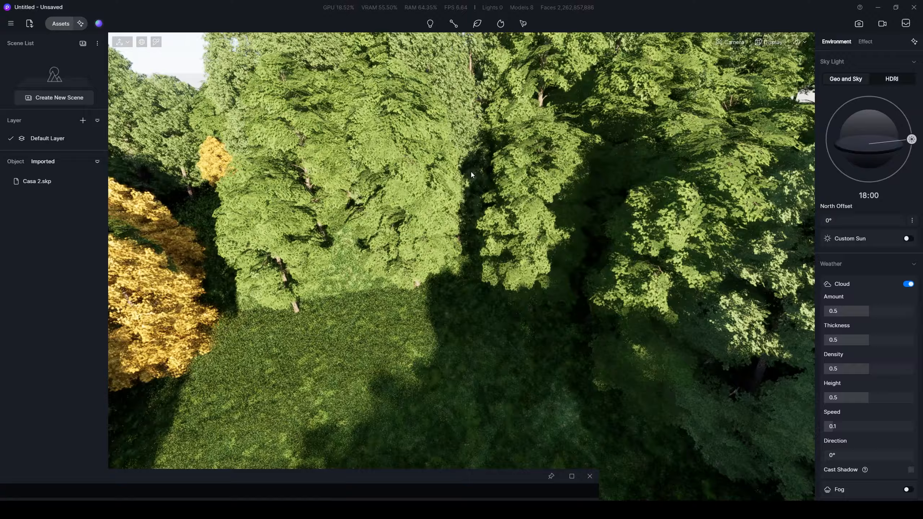
pyautogui.moveTo(471, 172); pyautogui.dragTo(626, 371, button='middle')
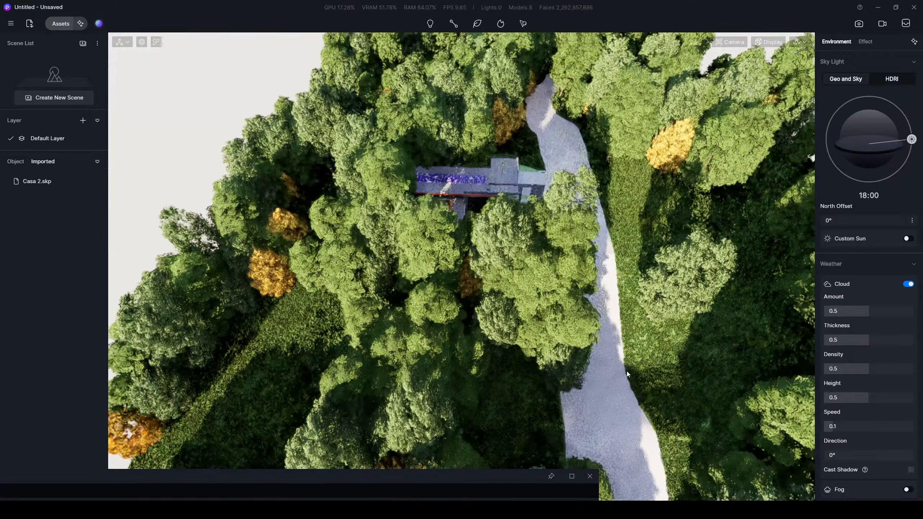
pyautogui.scroll(3, 449, 225)
pyautogui.moveTo(455, 231)
pyautogui.mouseDown(button='middle')
pyautogui.moveTo(535, 236)
pyautogui.moveTo(463, 227)
pyautogui.mouseUp(button='middle')
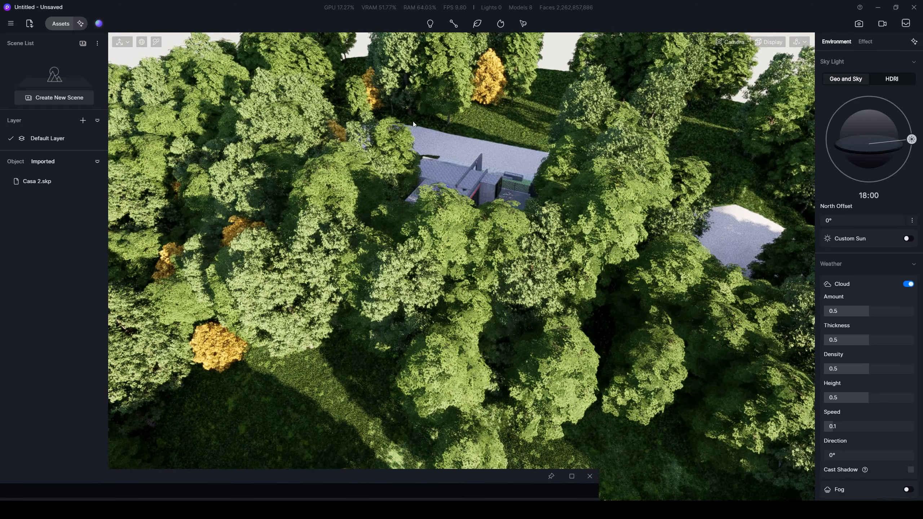
pyautogui.moveTo(297, 262); pyautogui.dragTo(465, 219, button='middle')
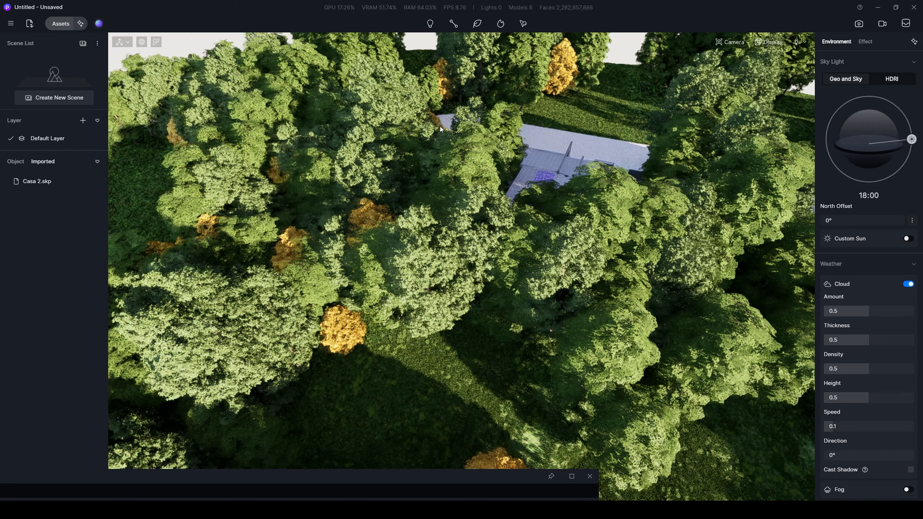
pyautogui.moveTo(417, 247); pyautogui.dragTo(443, 148, button='middle')
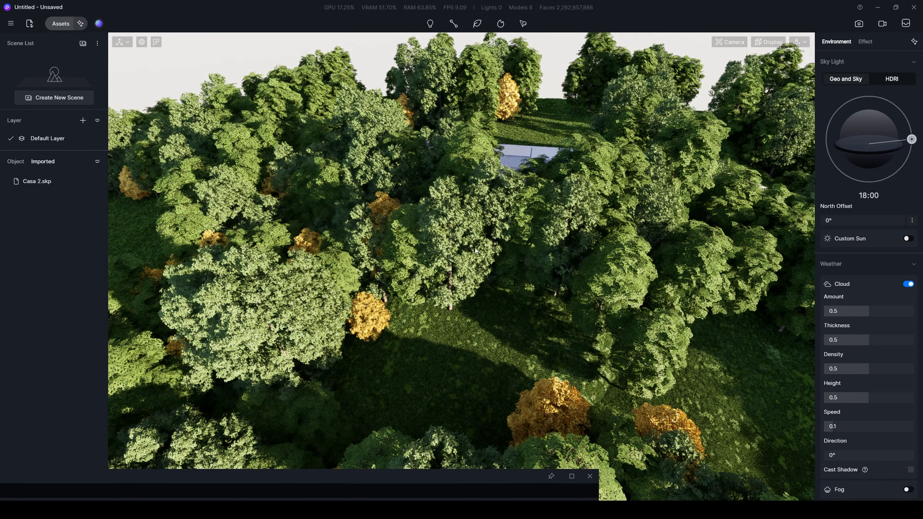
pyautogui.scroll(2, 410, 221)
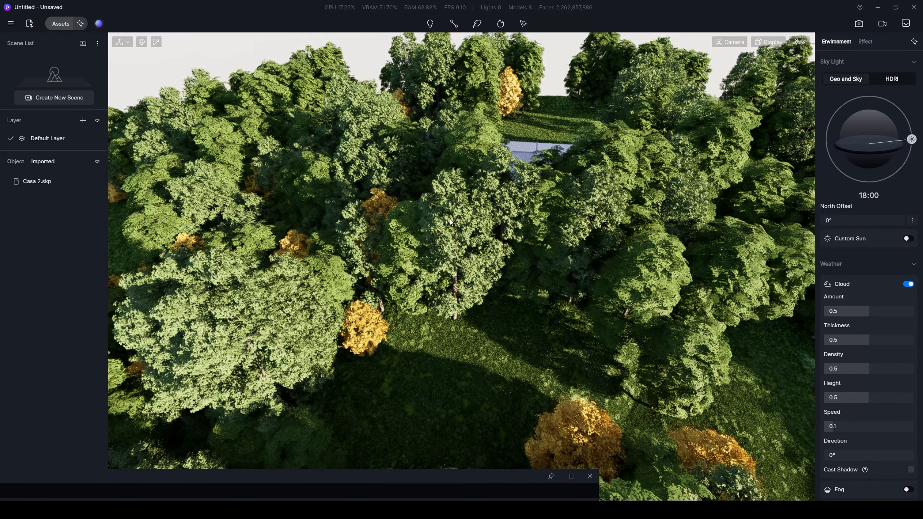
# Detach the single tree at the edge of the clearing below the house from the forest scatter
pyautogui.click(451, 223)
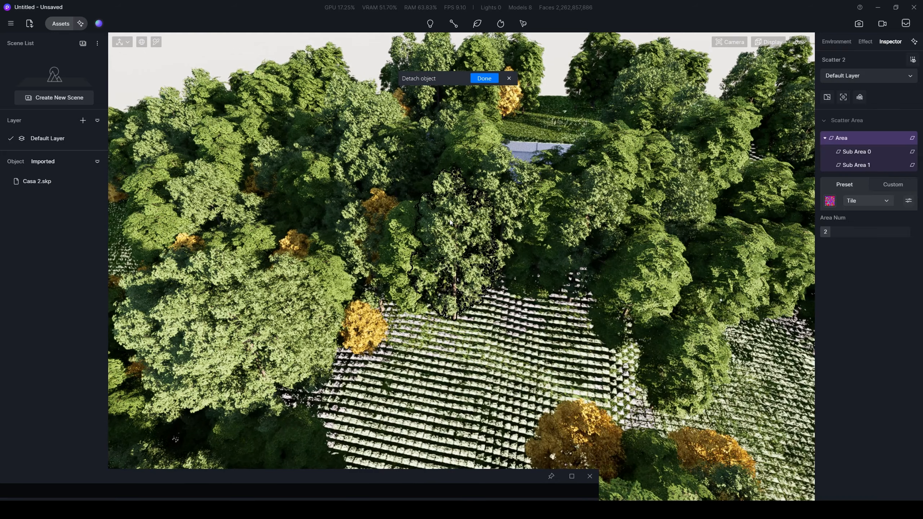
pyautogui.click(484, 78)
pyautogui.press('Escape')
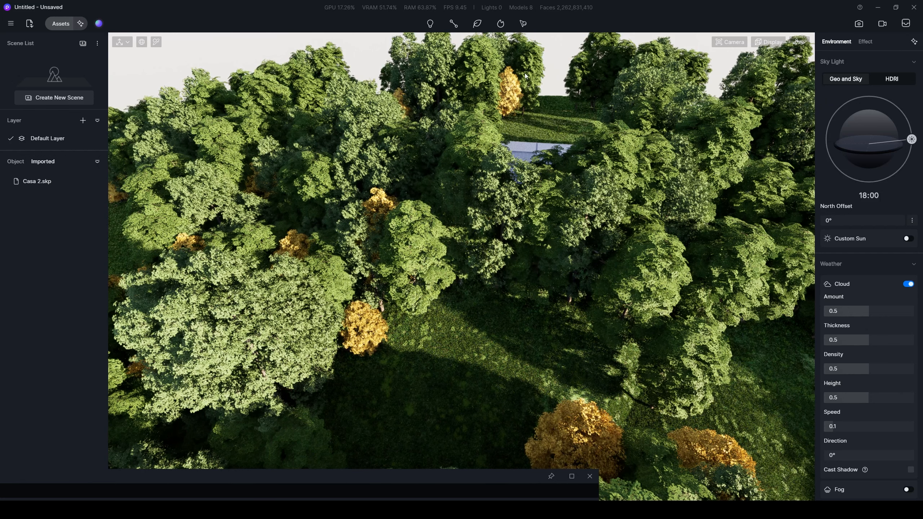
pyautogui.scroll(-5, 519, 78)
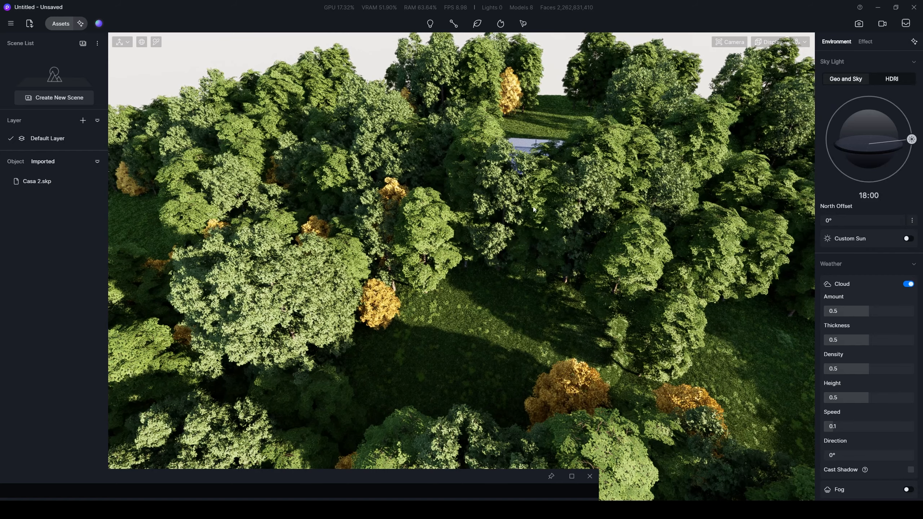
pyautogui.scroll(-3, 533, 209)
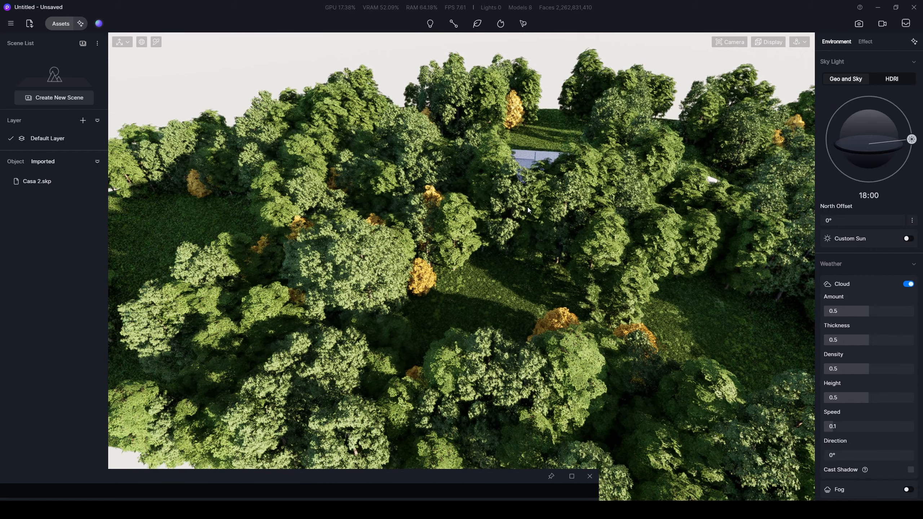
pyautogui.scroll(-3, 526, 211)
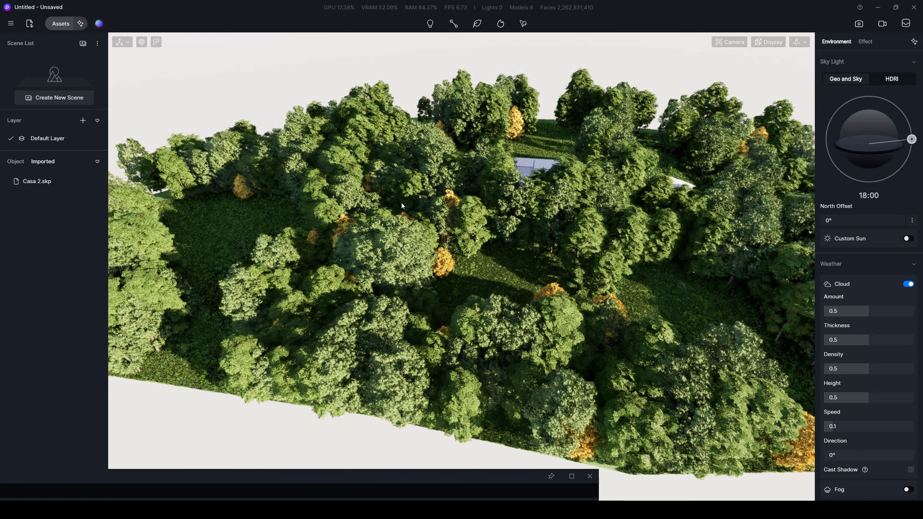
pyautogui.moveTo(401, 203); pyautogui.dragTo(485, 223, button='middle')
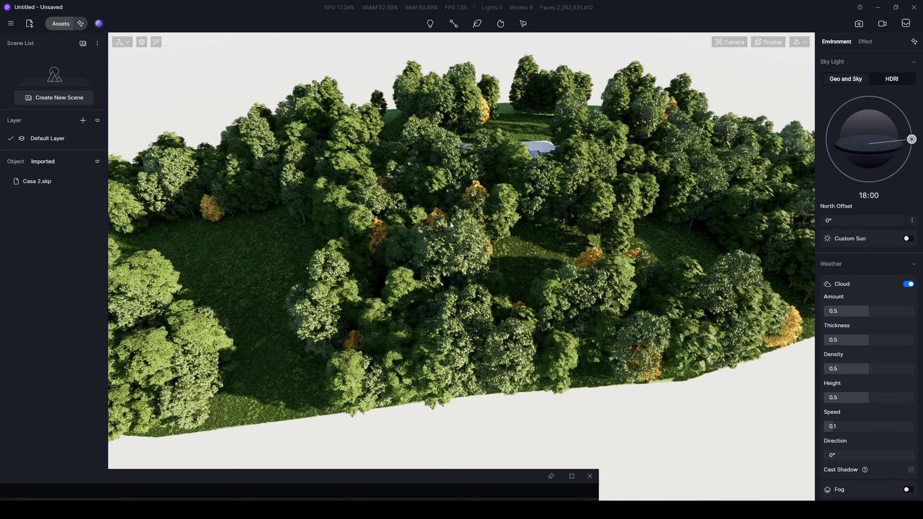
pyautogui.scroll(10, 556, 193)
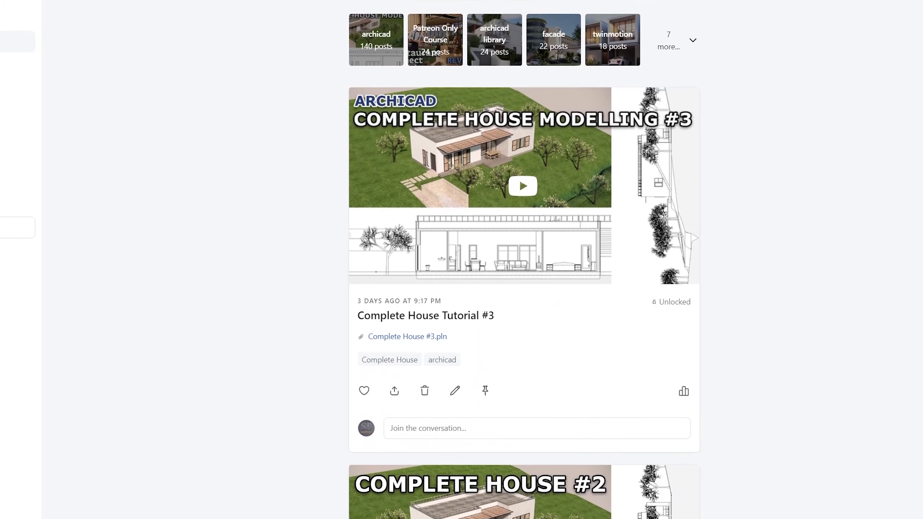
pyautogui.scroll(-2, 523, 255)
pyautogui.scroll(-6, 523, 259)
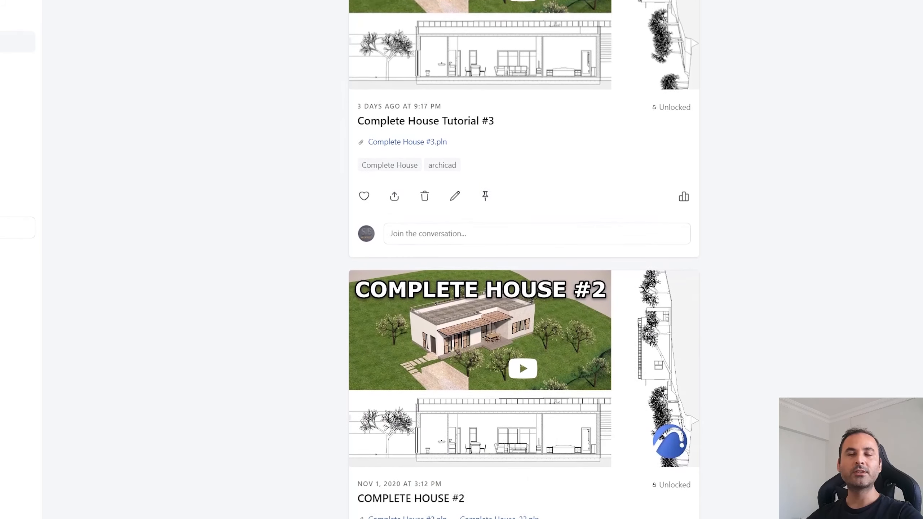
pyautogui.scroll(-6, 523, 260)
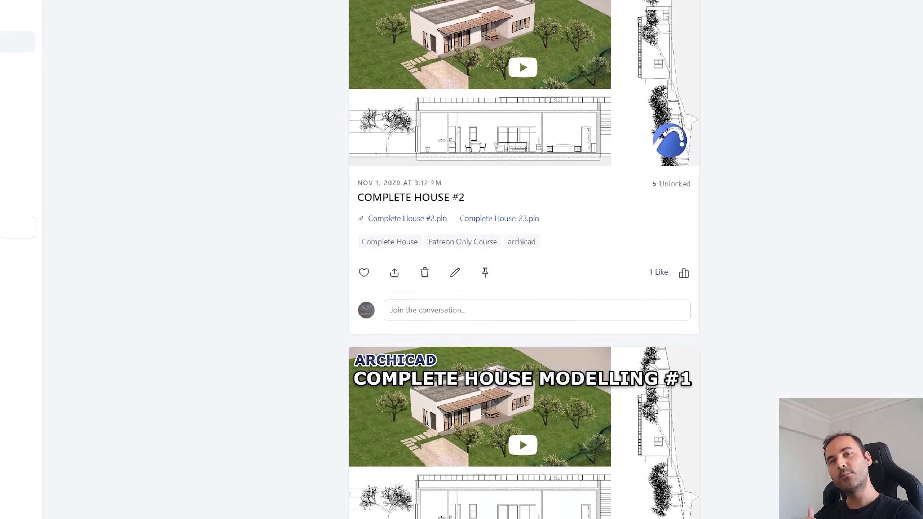
pyautogui.scroll(-2, 523, 260)
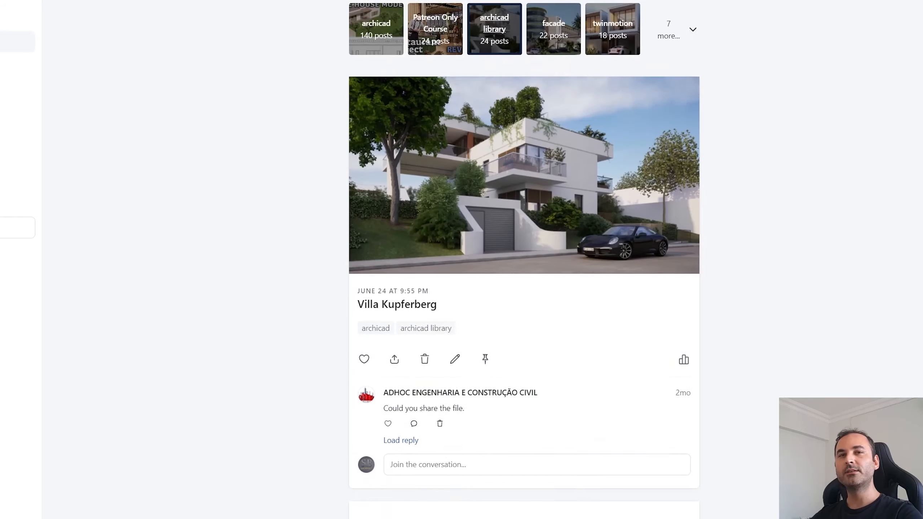
pyautogui.scroll(-3, 523, 260)
pyautogui.scroll(-6, 524, 260)
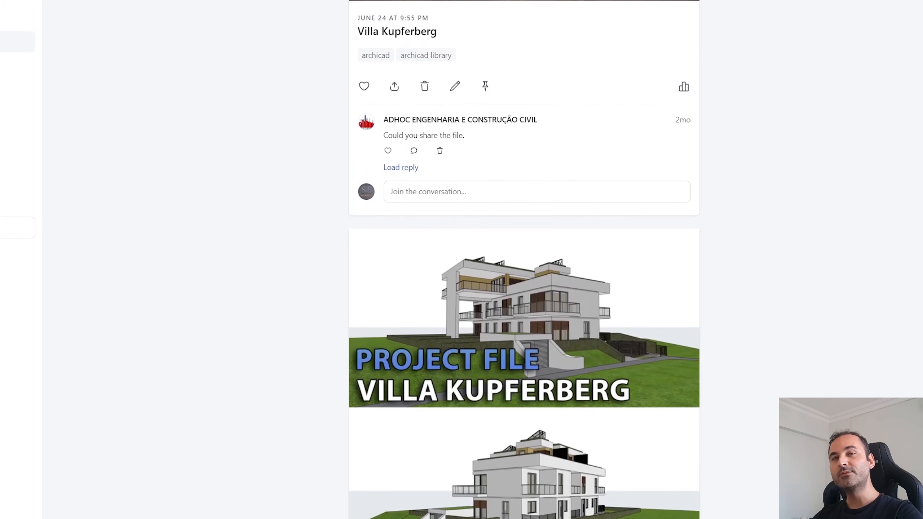
pyautogui.scroll(-11, 524, 260)
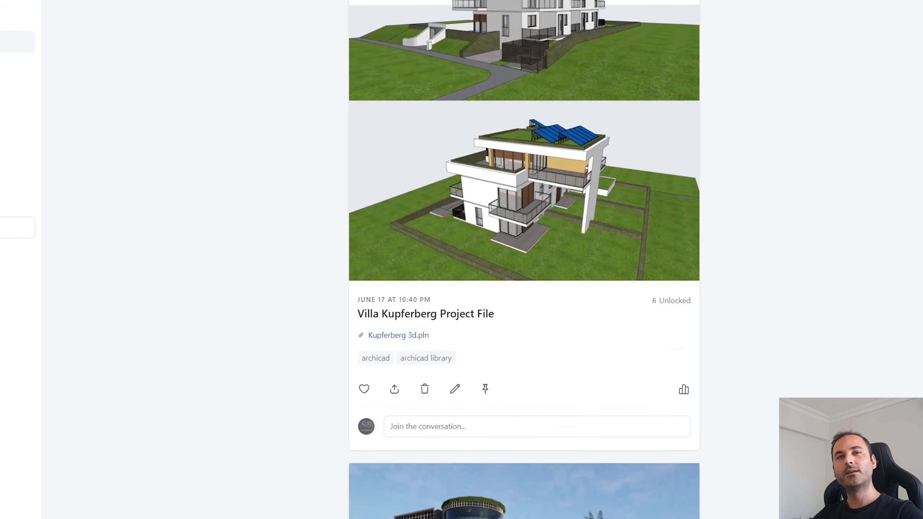
pyautogui.scroll(-3, 523, 260)
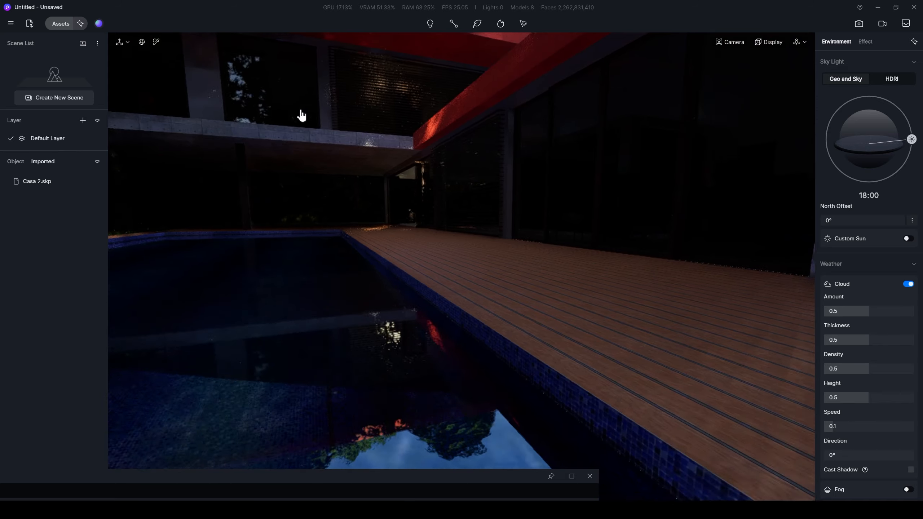
# Raise the Geo and Sky sun so that direct sunlight reaches the house facade beside the pool
pyautogui.scroll(-4, 421, 162)
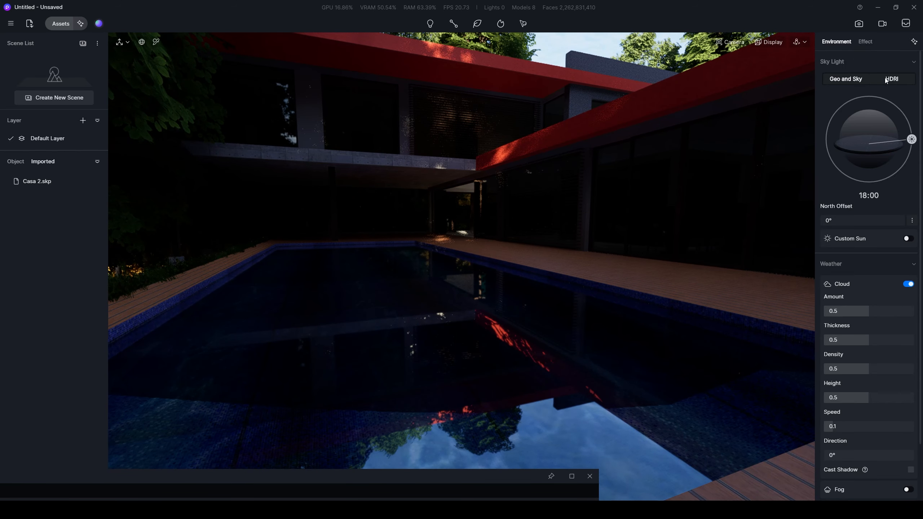
pyautogui.moveTo(912, 139); pyautogui.dragTo(904, 115)
# Set the post-processing Bloom to 0.55 and Lens flare to 1
pyautogui.click(865, 41)
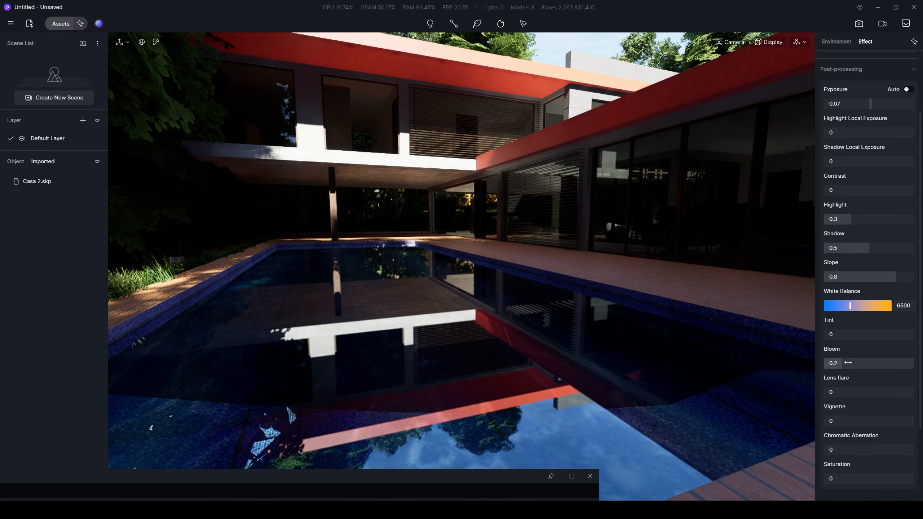
pyautogui.scroll(-3, 845, 341)
pyautogui.scroll(-1, 851, 365)
pyautogui.scroll(3, 851, 372)
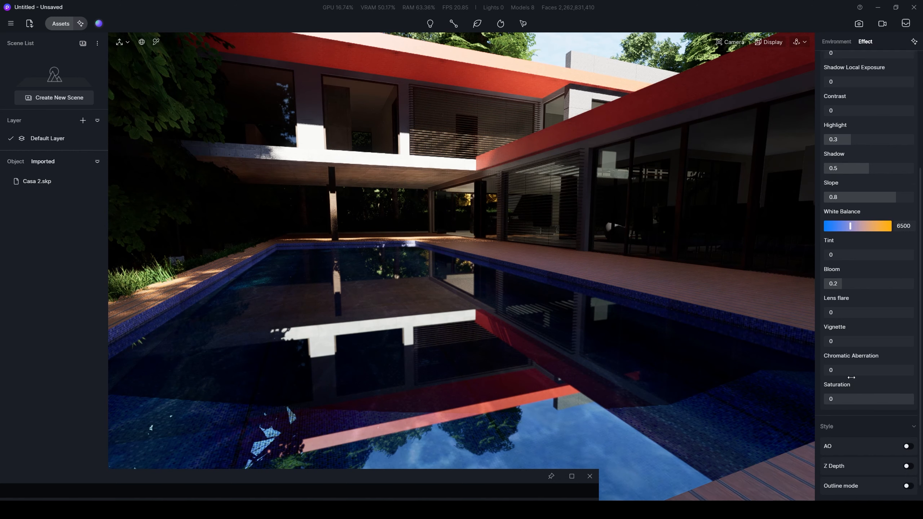
pyautogui.moveTo(842, 305); pyautogui.dragTo(909, 333)
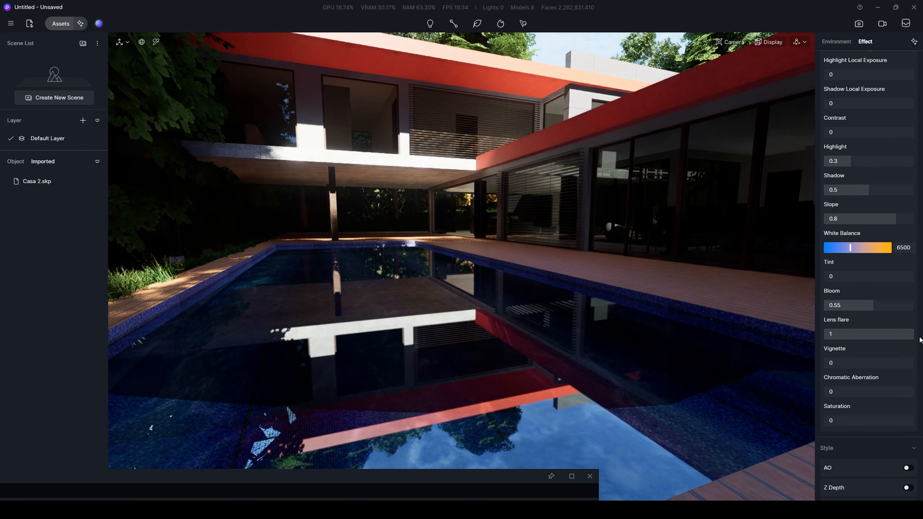